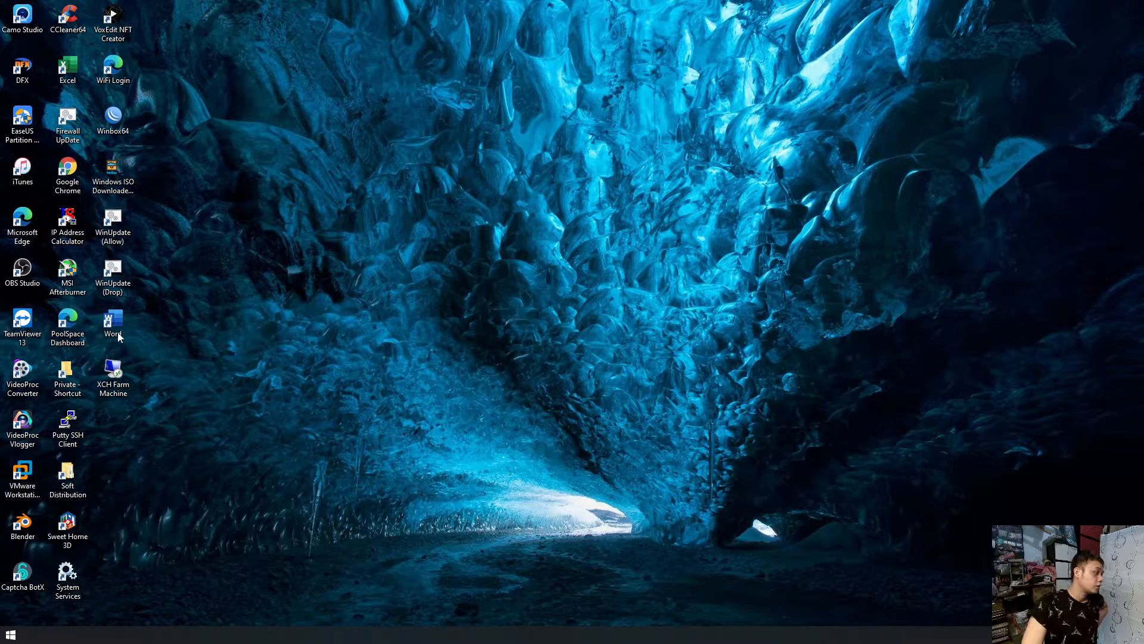
right_click(288, 332)
left_click(314, 362)
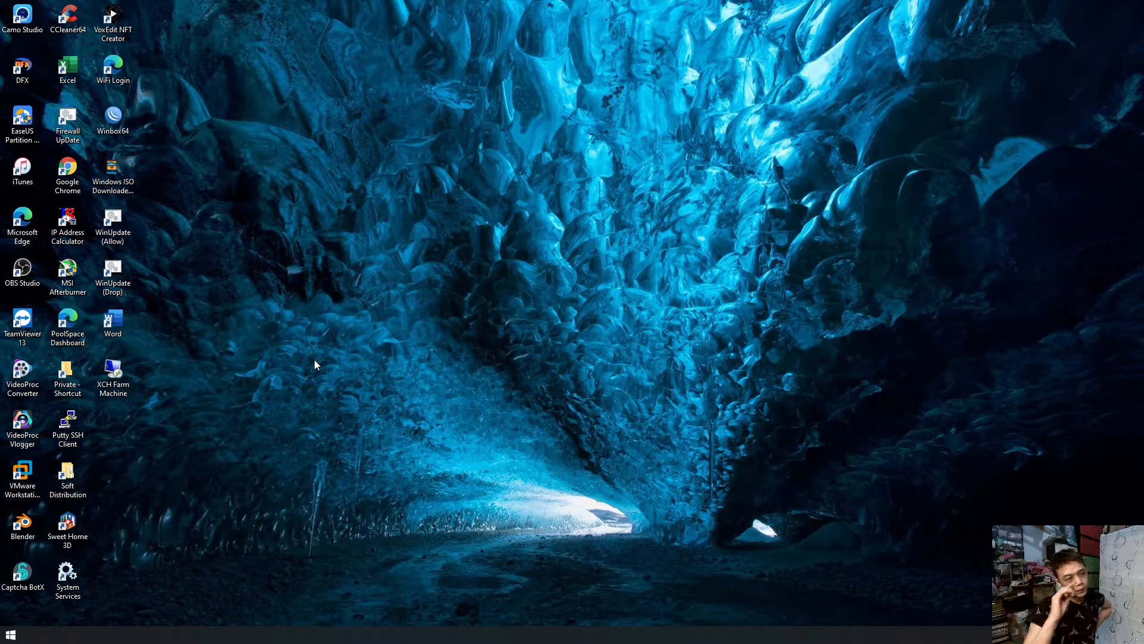
right_click(315, 356)
left_click(338, 387)
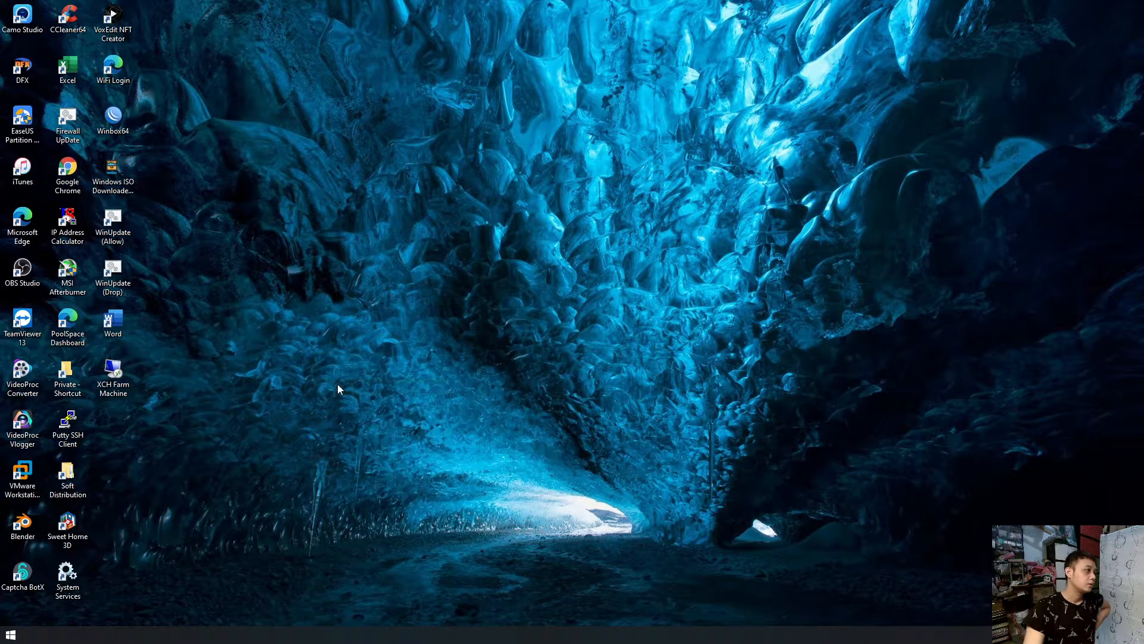
Step: Open Microsoft Word in a maximized window and create a blank document
double_click(115, 326)
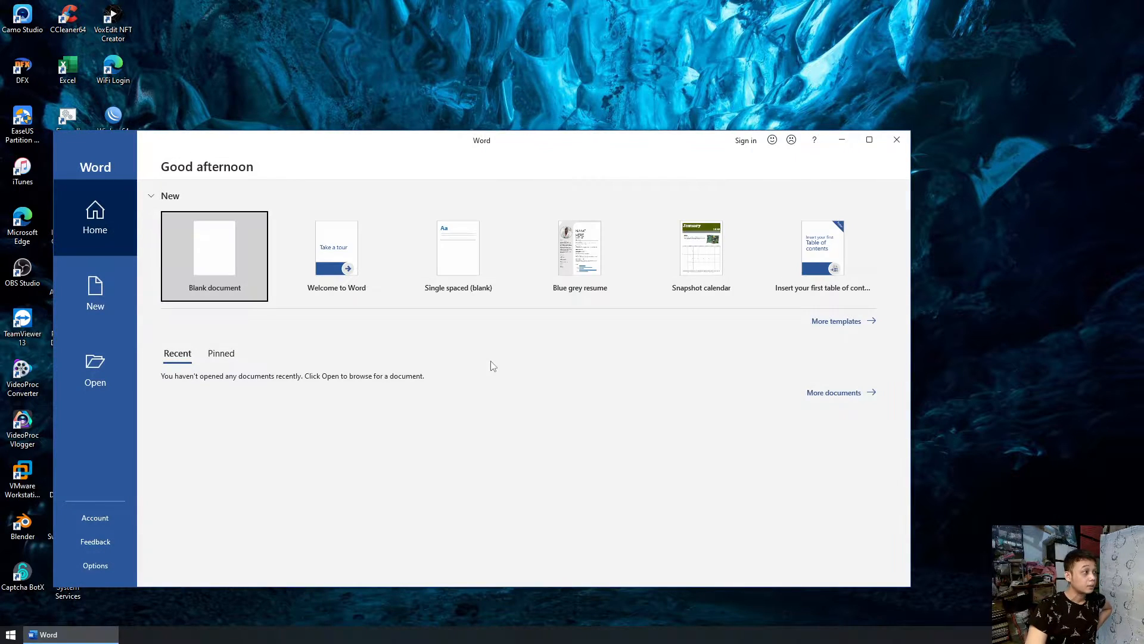
left_click(869, 139)
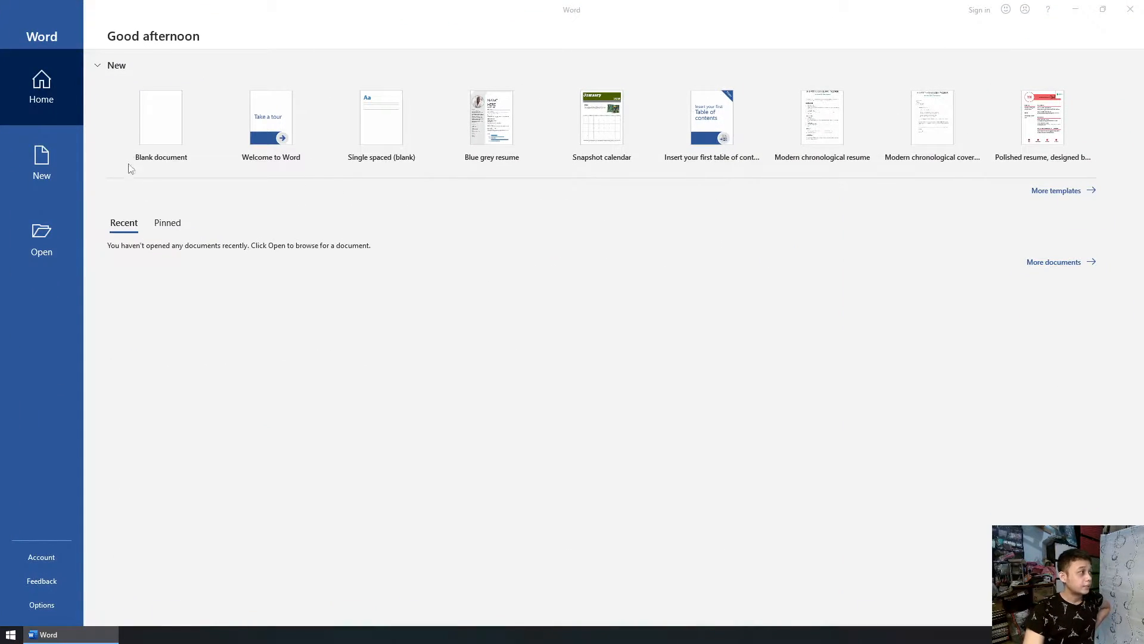
left_click(180, 115)
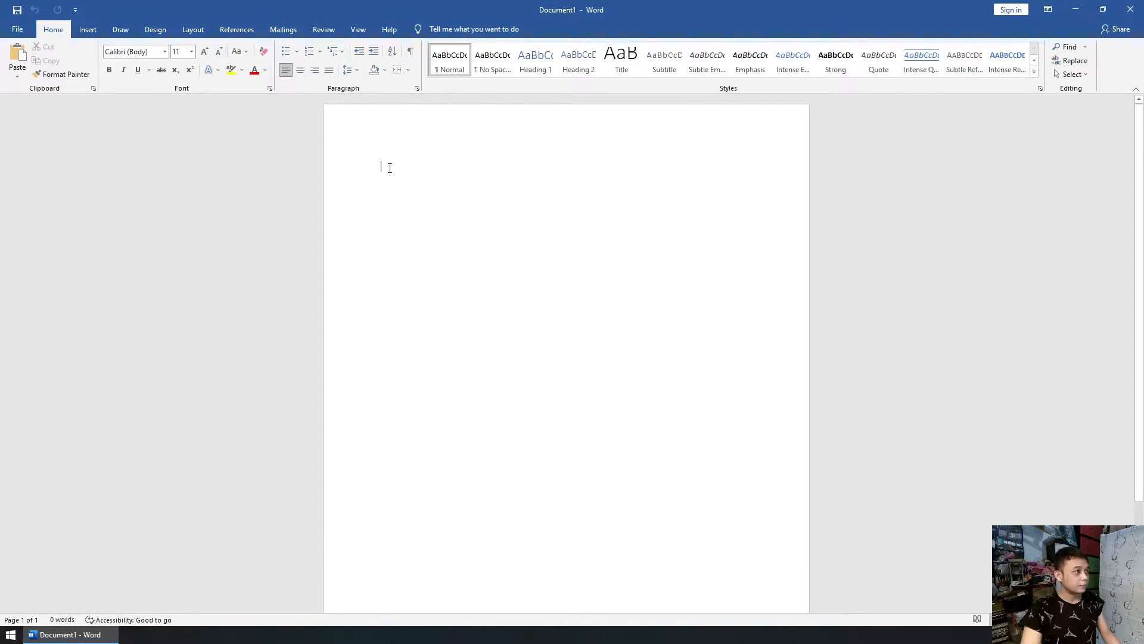
Step: Enter "test" in the document and fill seven lines with copies of it
type("test")
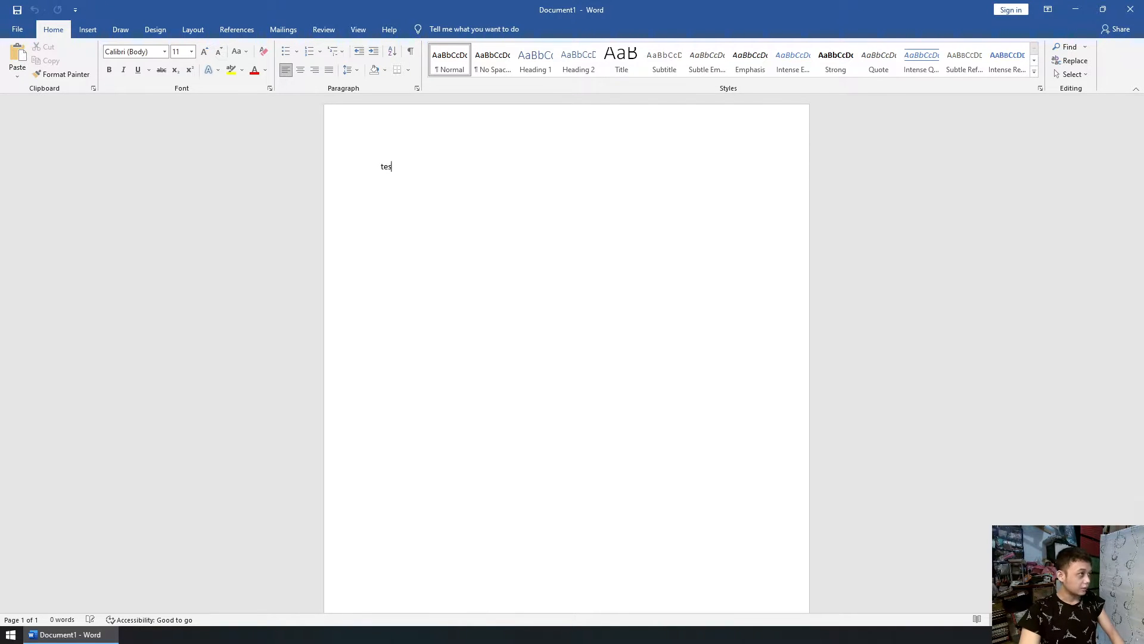
key("ctrl+a")
key("ctrl+c")
key("ctrl+v")
key("ctrl+v")
key("ctrl+v")
key("ctrl+v")
key("ctrl+v")
key("ctrl+v")
key("ctrl+v")
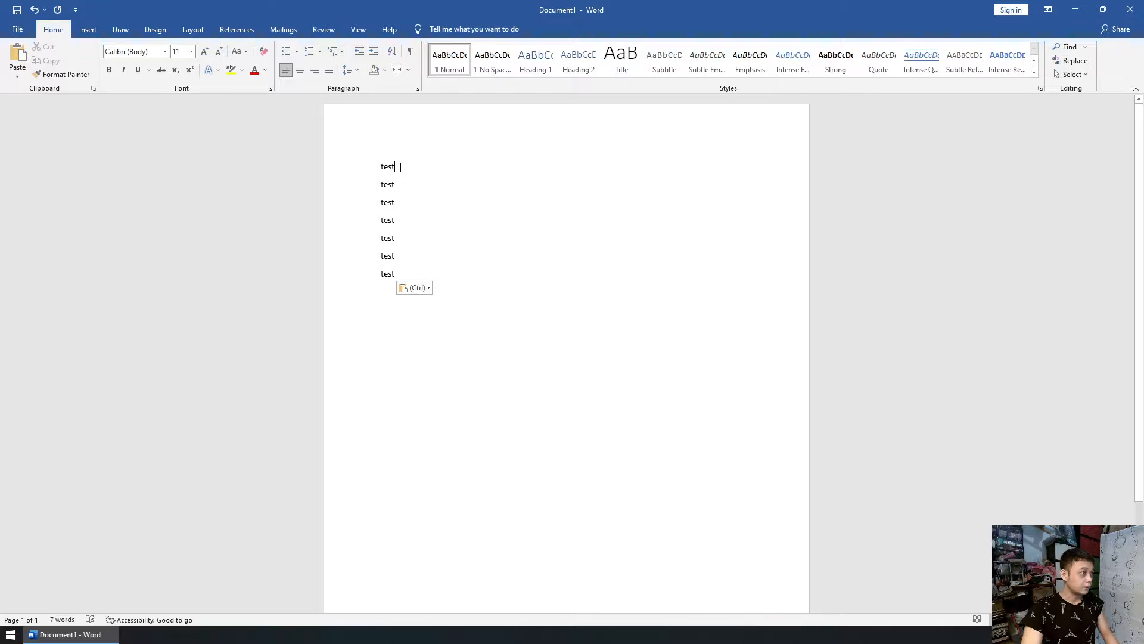
Step: Join the seven "test" lines into one continuous word by deleting the line breaks between them
key("Delete")
key("End")
key("Delete")
key("Delete")
key("End")
key("Delete")
key("End")
key("Delete")
key("End")
key("Delete")
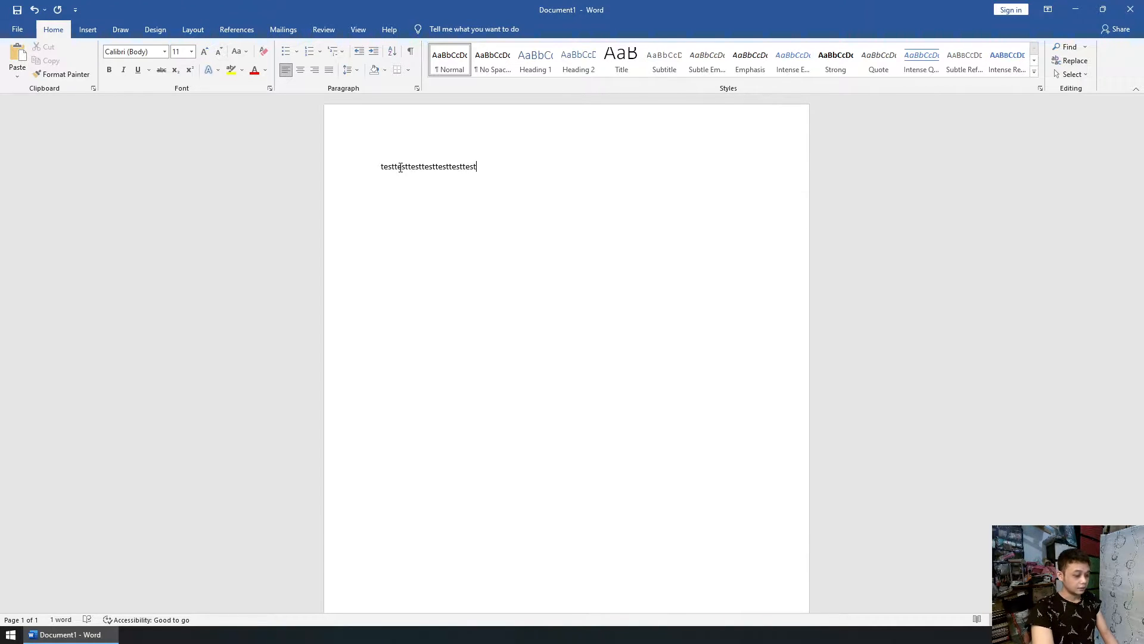
Step: Copy the joined "test" word and paste it repeatedly to build a column of lines below the first one
double_click(401, 167)
left_click(498, 173)
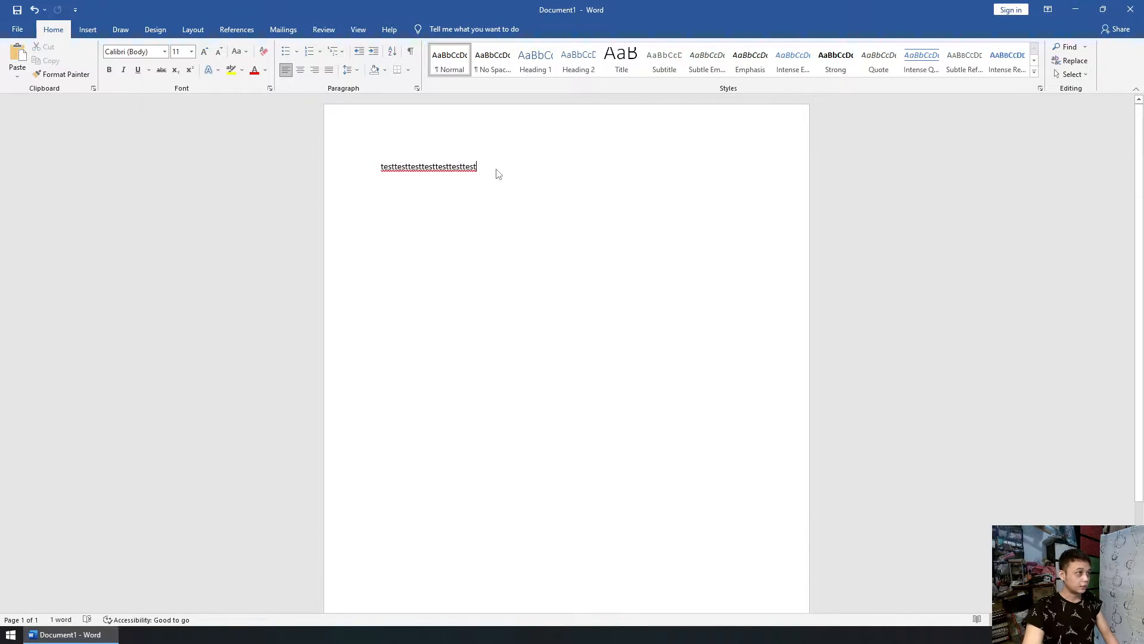
key("ctrl+v")
key("ctrl+v")
key("ctrl+v")
key("ctrl+v")
key("ctrl+v")
key("ctrl+v")
key("ctrl+v")
key("ctrl+v")
key("ctrl+v")
key("ctrl+v")
key("ctrl+v")
key("ctrl+v")
key("ctrl+v")
key("ctrl+v")
key("ctrl+v")
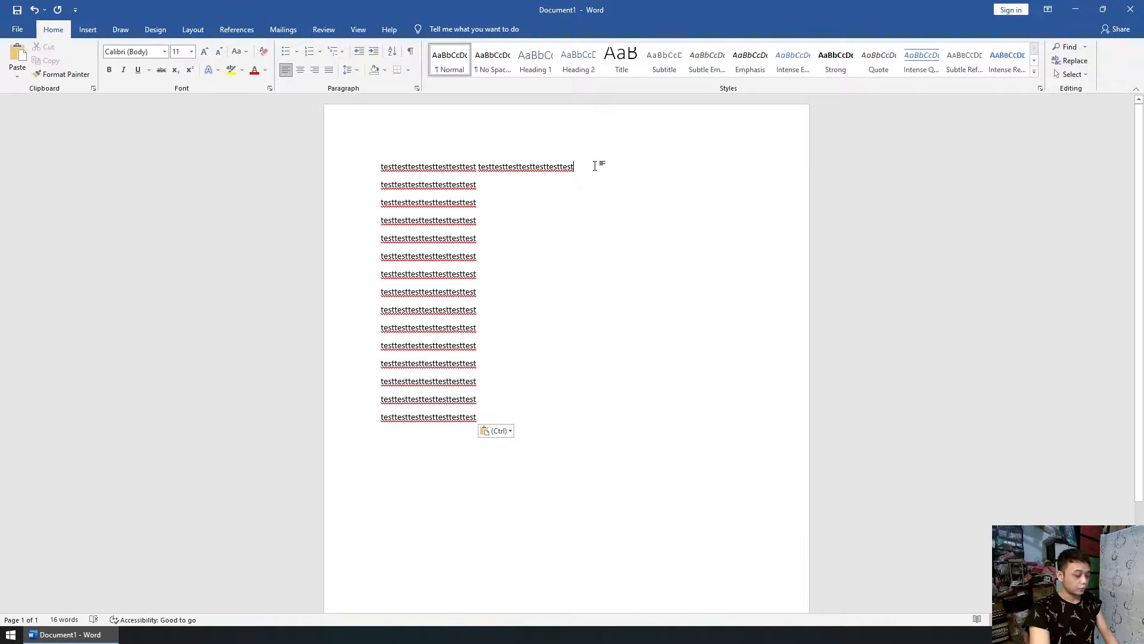
Step: Copy the two-word first line and paste it seven times from the end of that line
triple_click(595, 166)
key("ctrl+c")
left_click(595, 165)
key("ctrl+v")
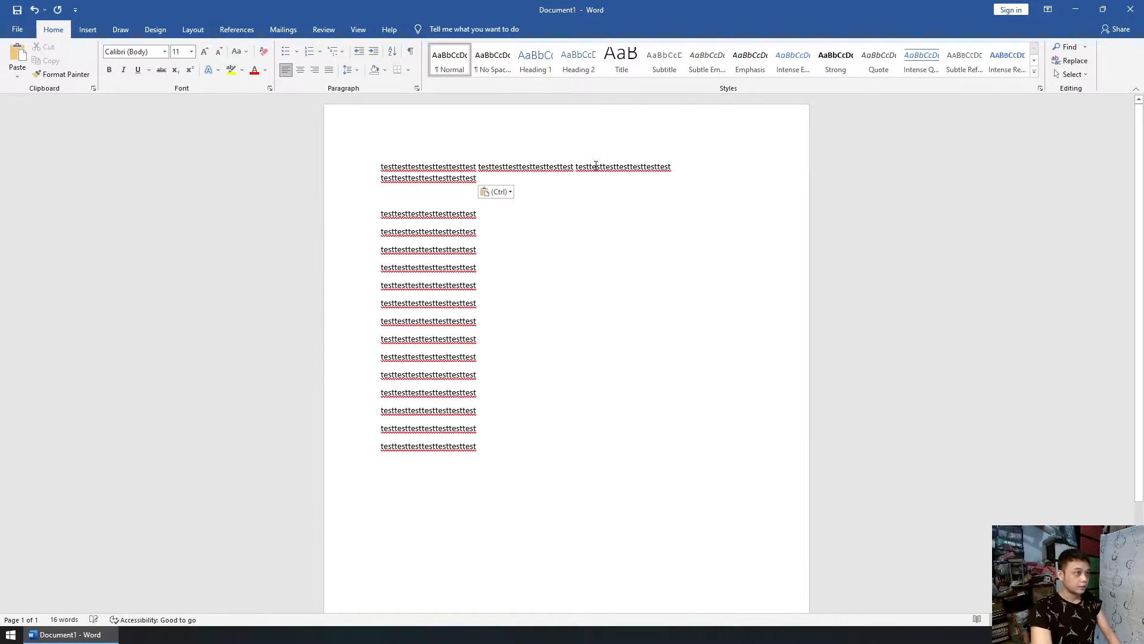
key("ctrl+v")
key("ctrl+v")
key("ctrl+v")
key("ctrl+v")
key("ctrl+v")
key("ctrl+v")
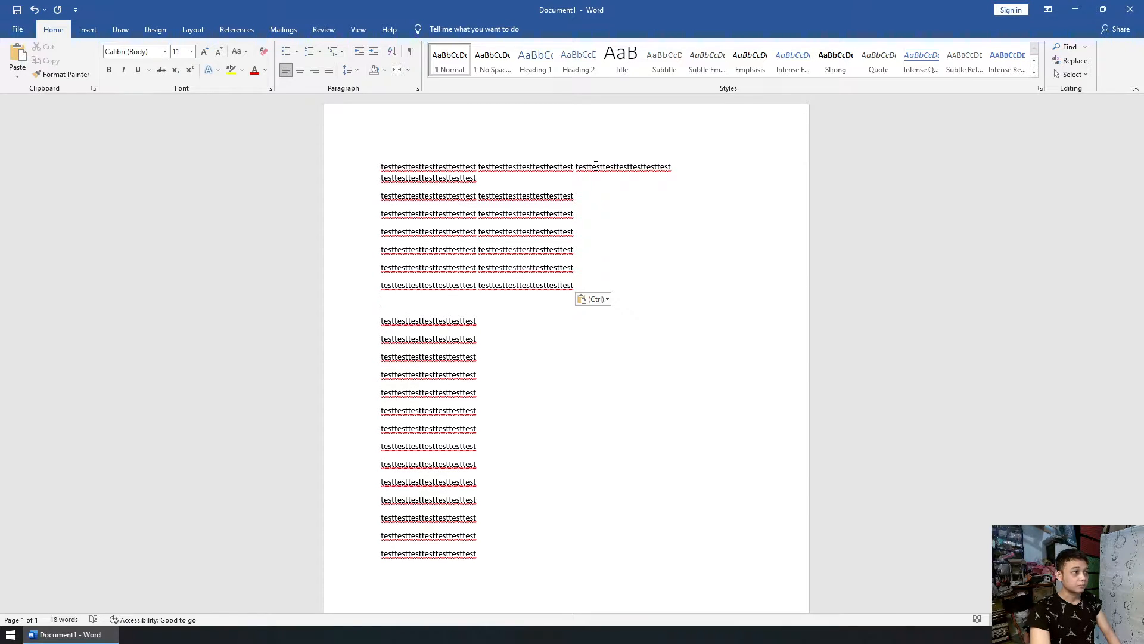
left_click(592, 196)
type("fs")
key("ctrl+z")
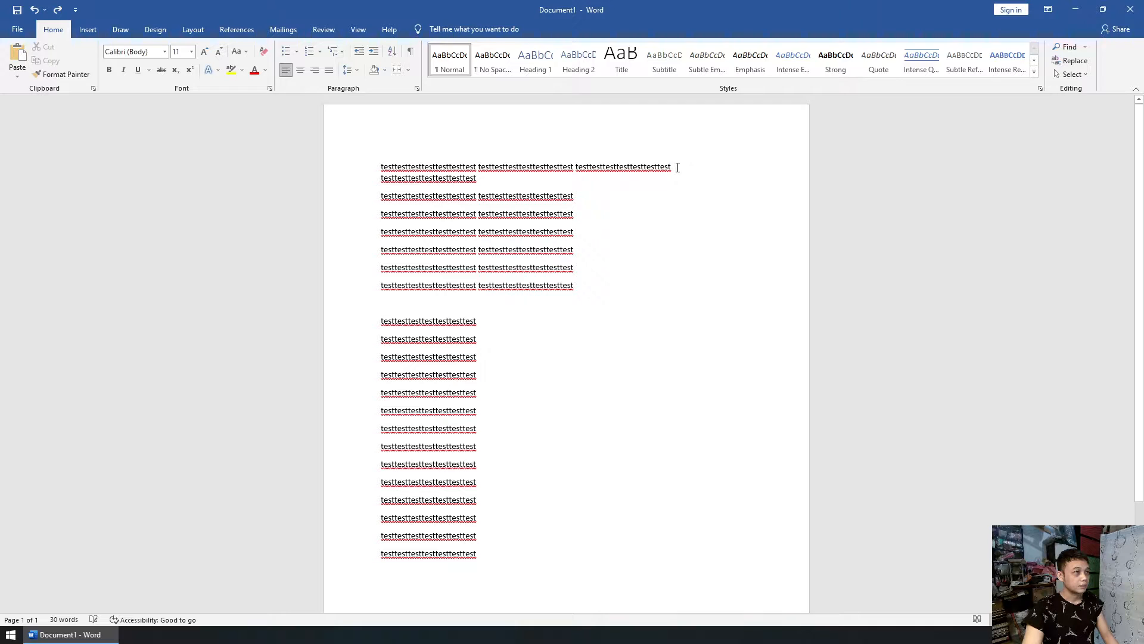
Step: Merge the first paragraph and the line below it into one continuous string by deleting the spaces and paragraph break between the words
left_click_drag(670, 168, 676, 169)
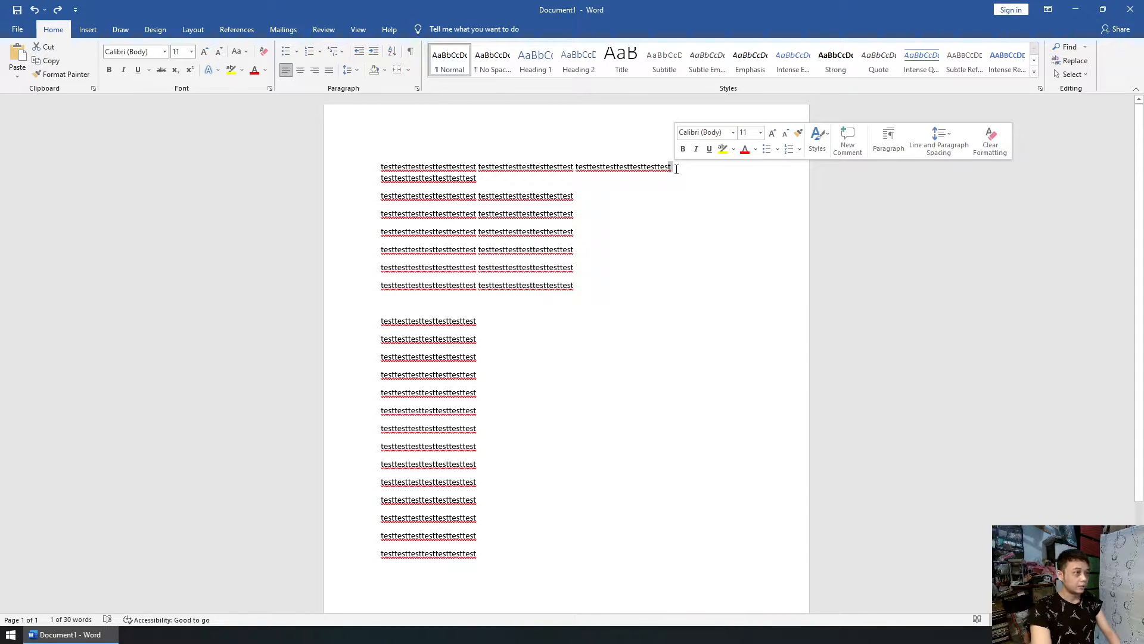
type("r")
key("ctrl+z")
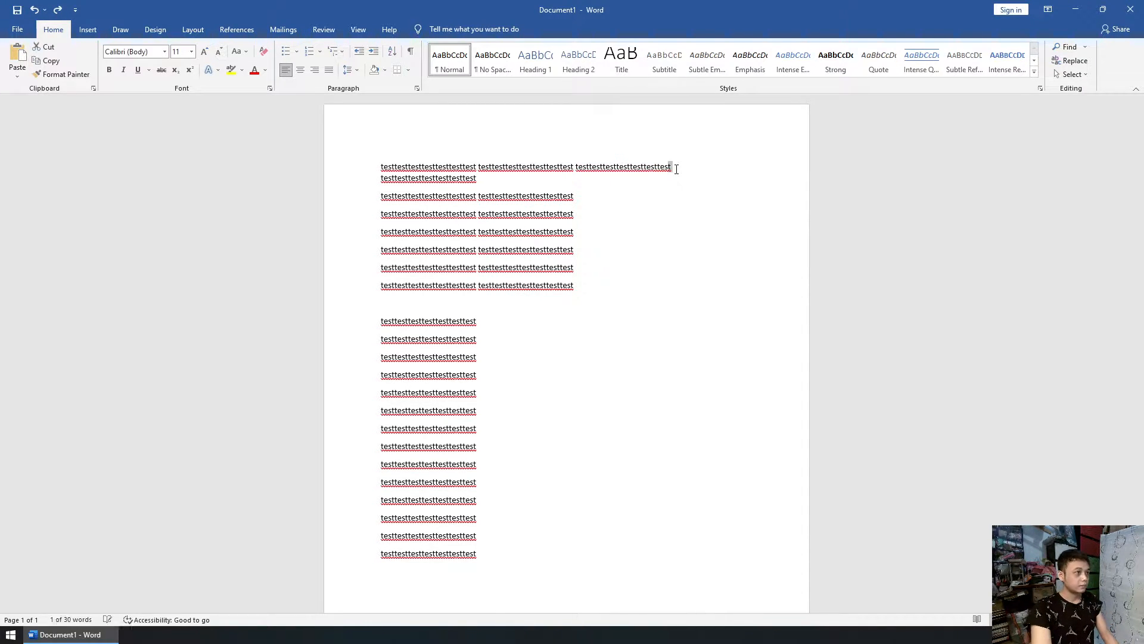
key("BackSpace")
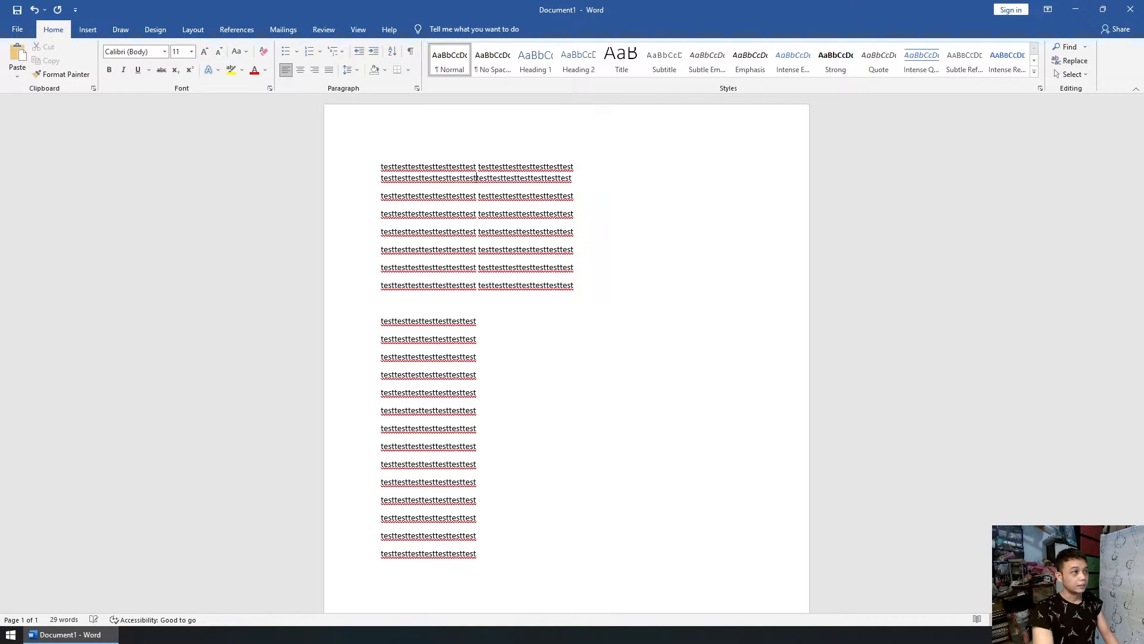
key("Delete")
key("End")
key("Delete")
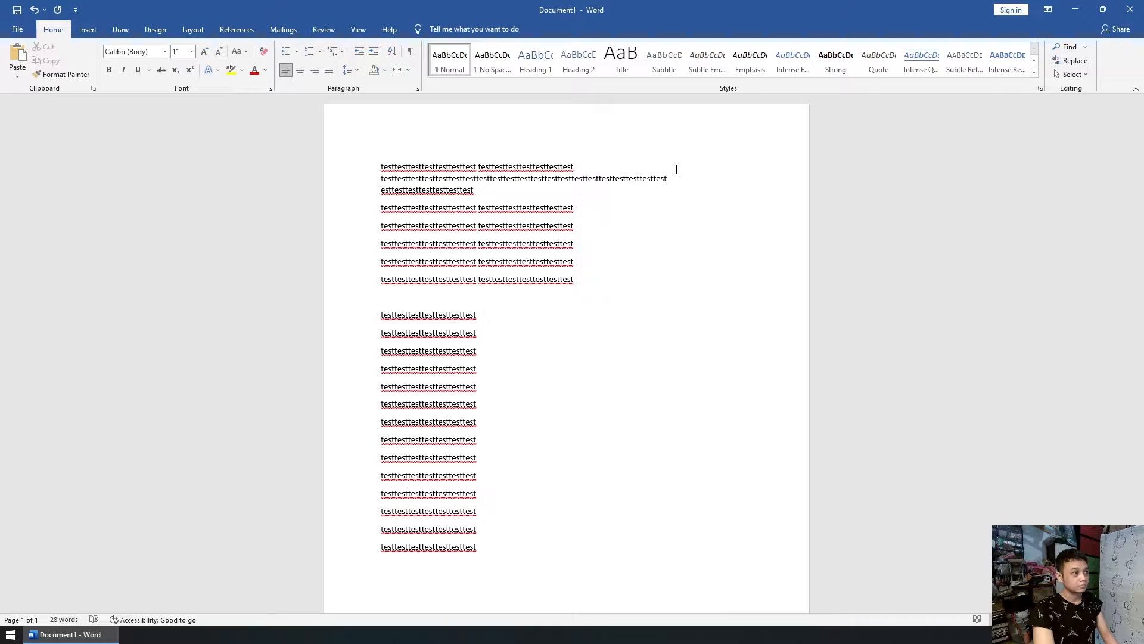
key("Delete")
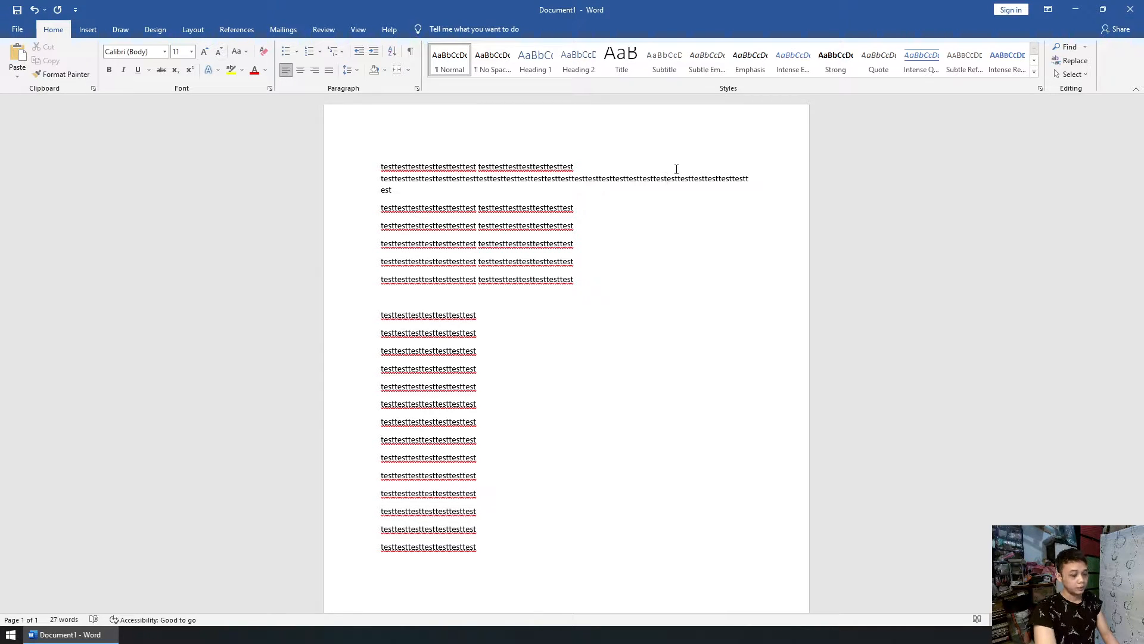
key("Delete")
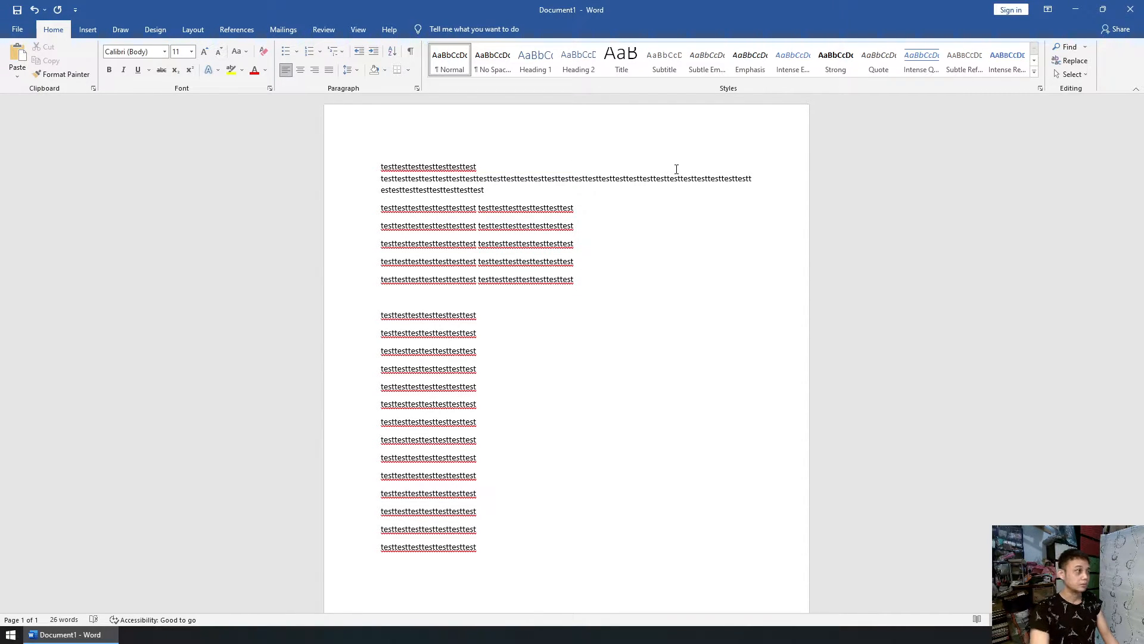
key("Delete")
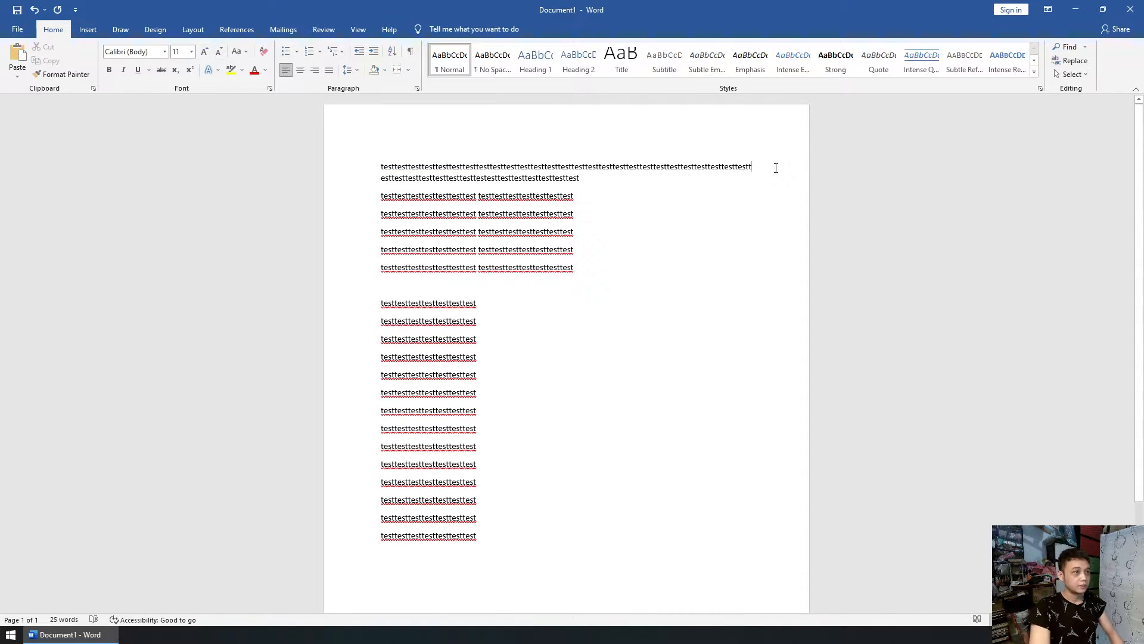
key("BackSpace")
type("t")
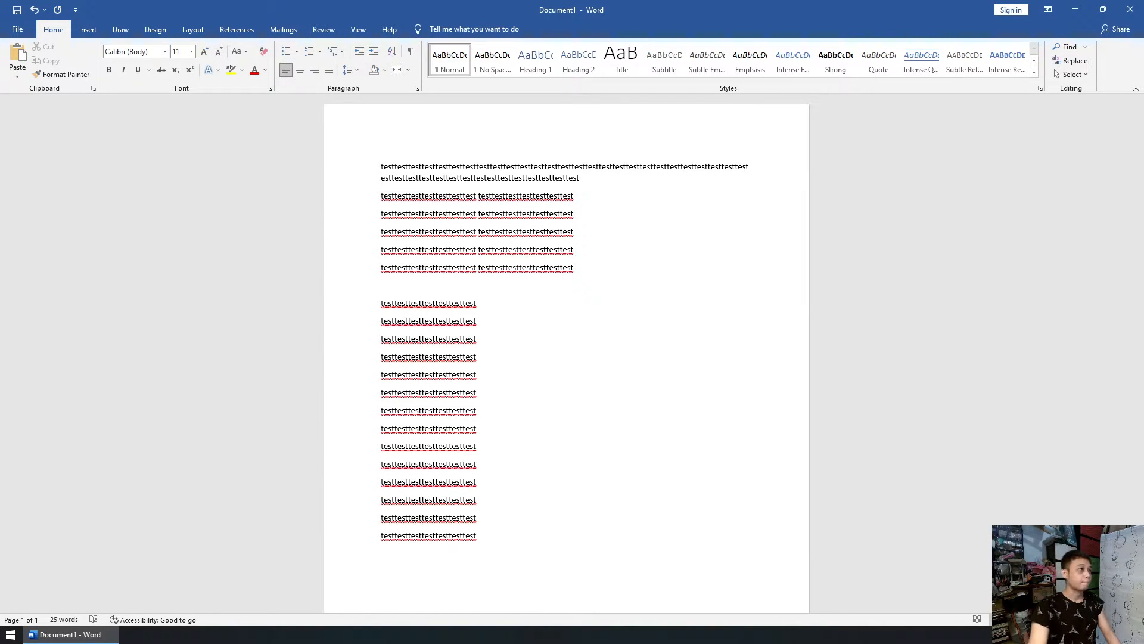
left_click(353, 233)
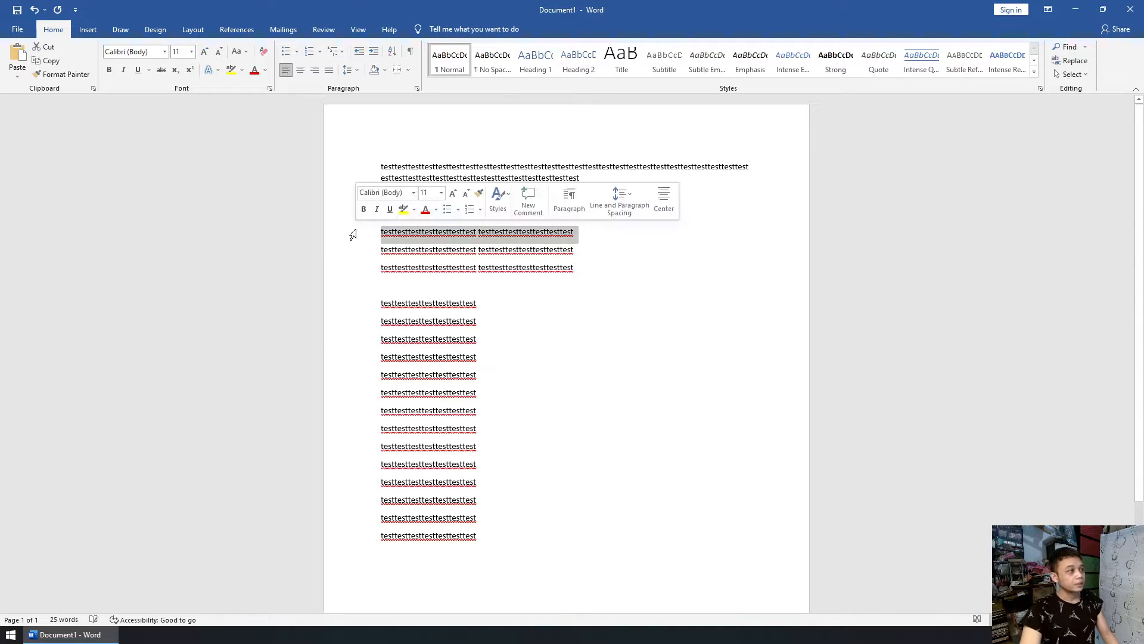
left_click(534, 331)
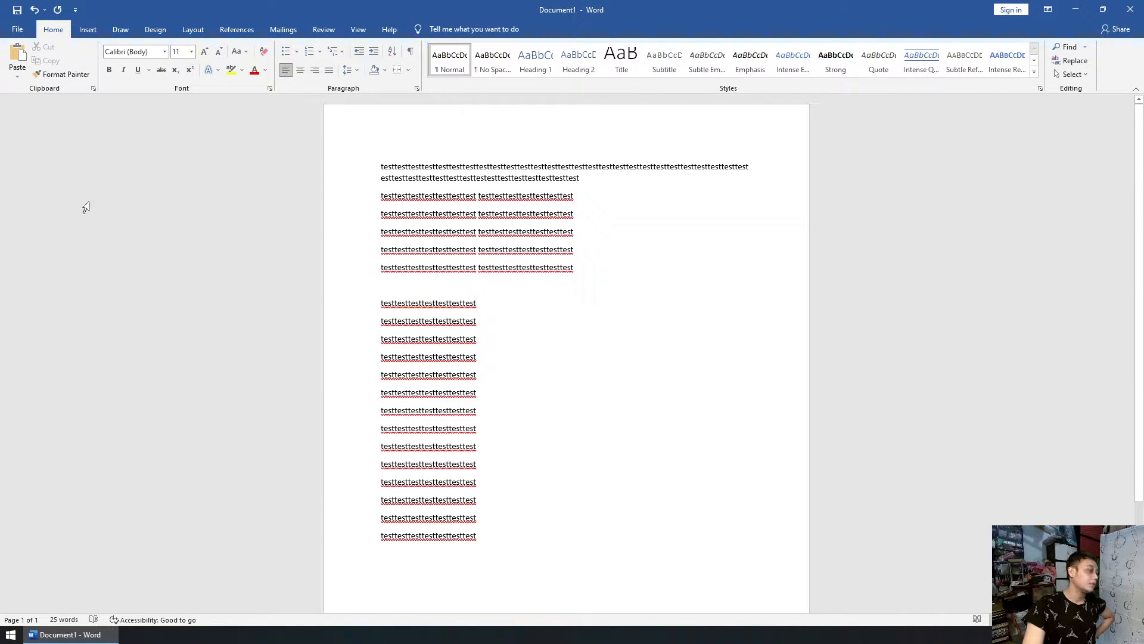
left_click(21, 33)
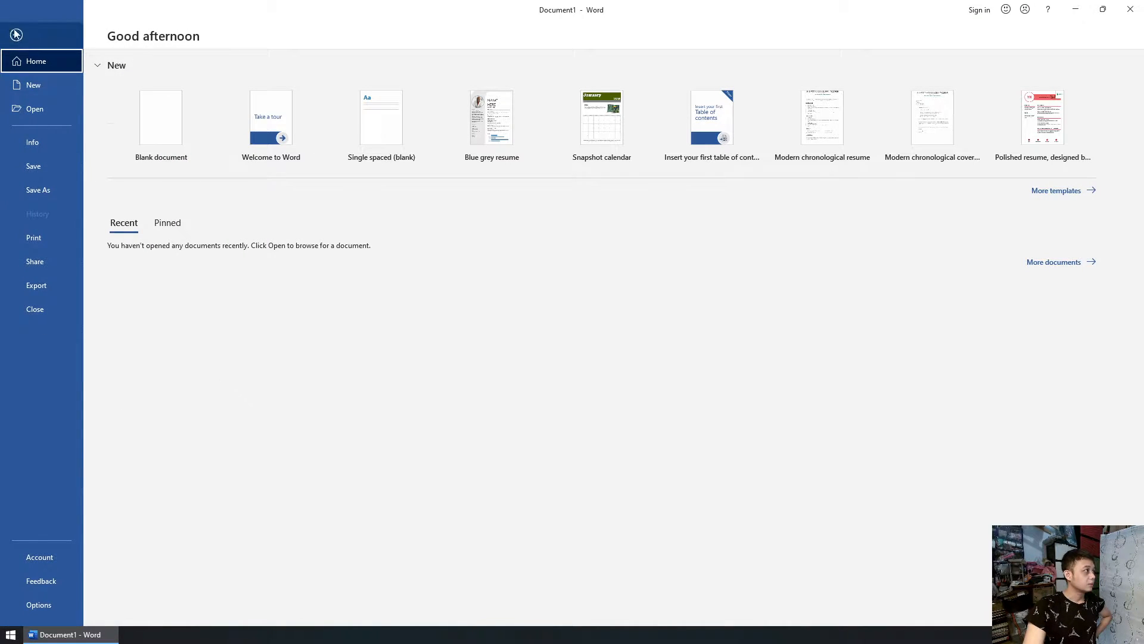
left_click(16, 34)
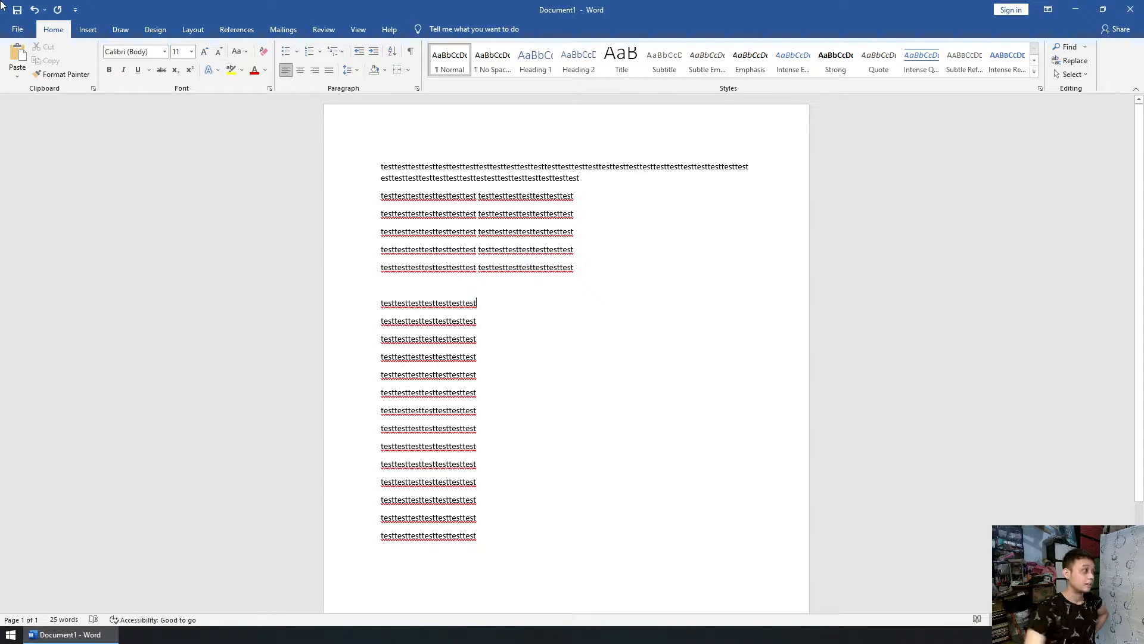
left_click(1, 4)
left_click(133, 2)
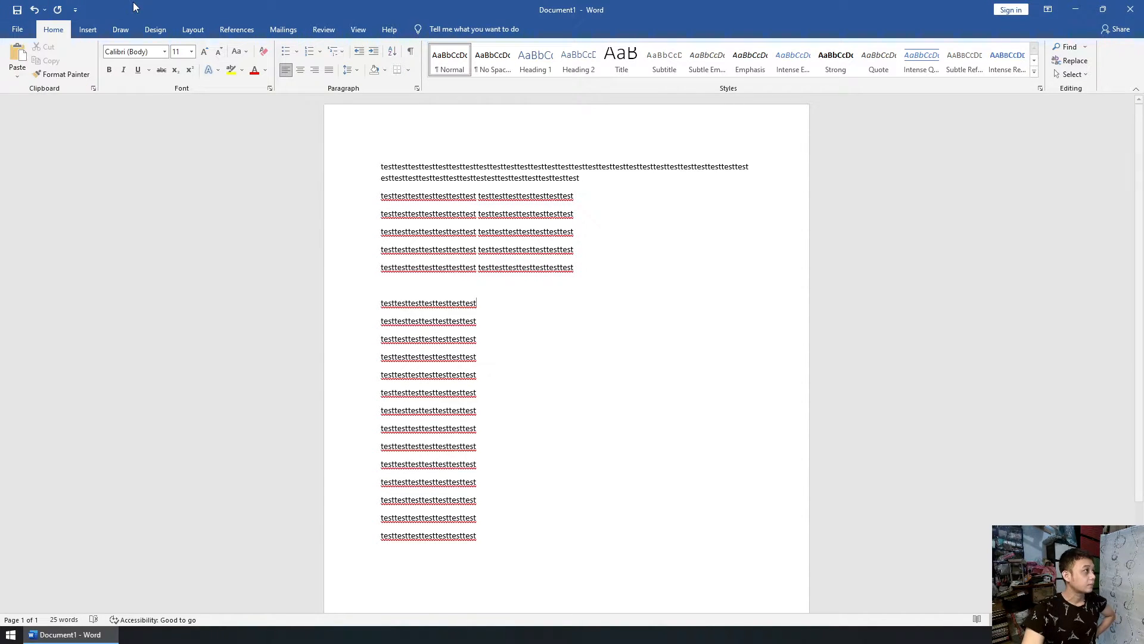
left_click(29, 34)
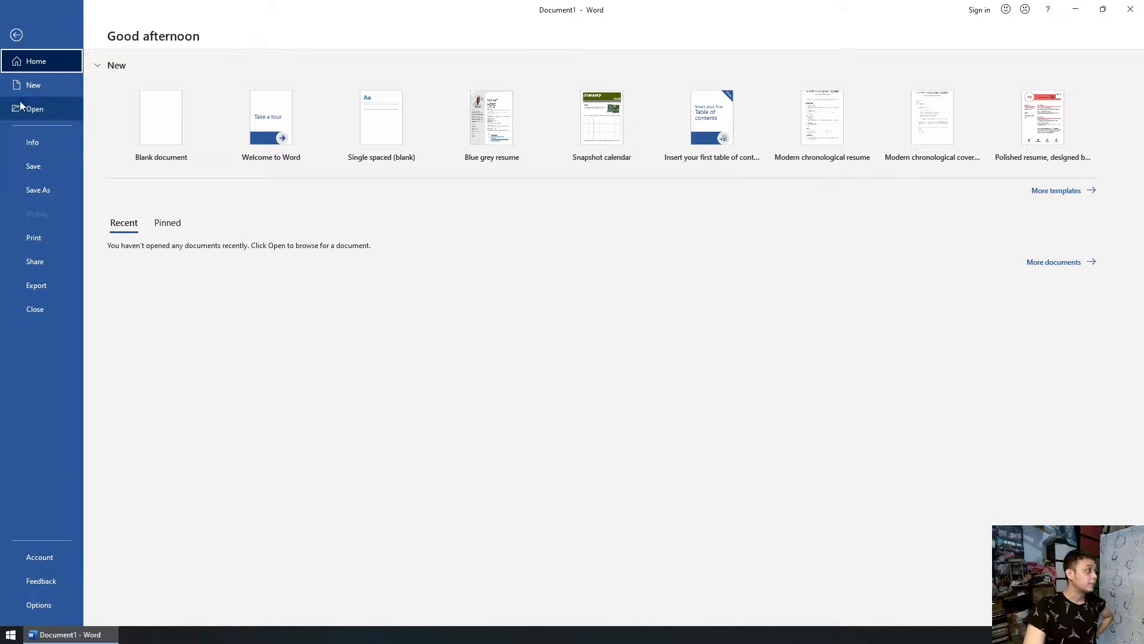
left_click(14, 34)
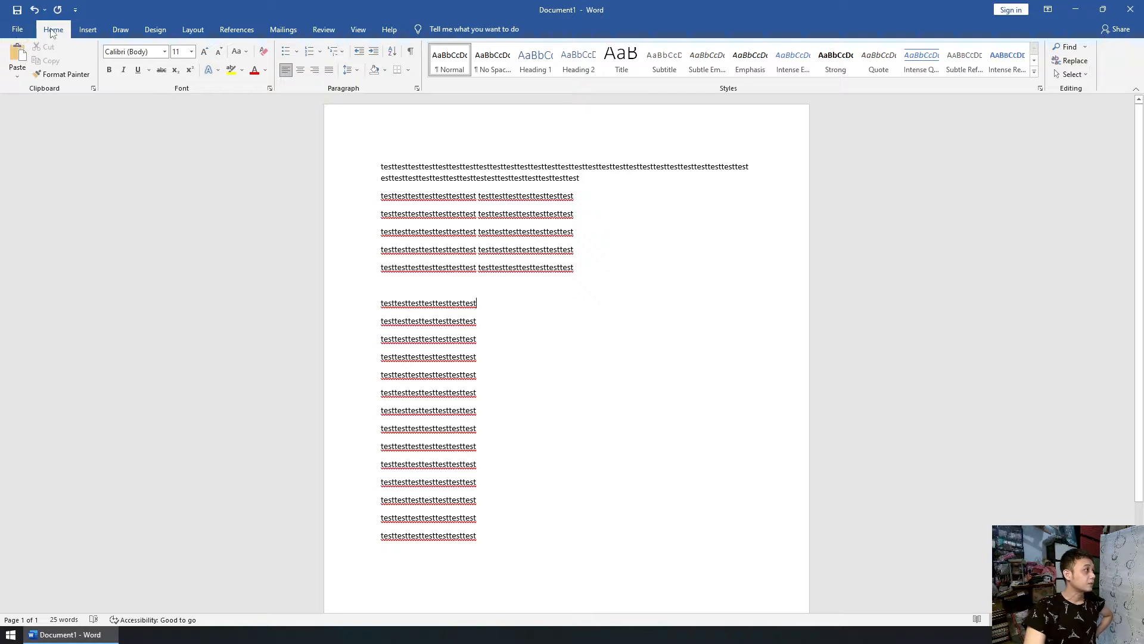
Step: Open Word Options and review the General, Display, Proofing, Save, Language and Accessibility settings
left_click(17, 29)
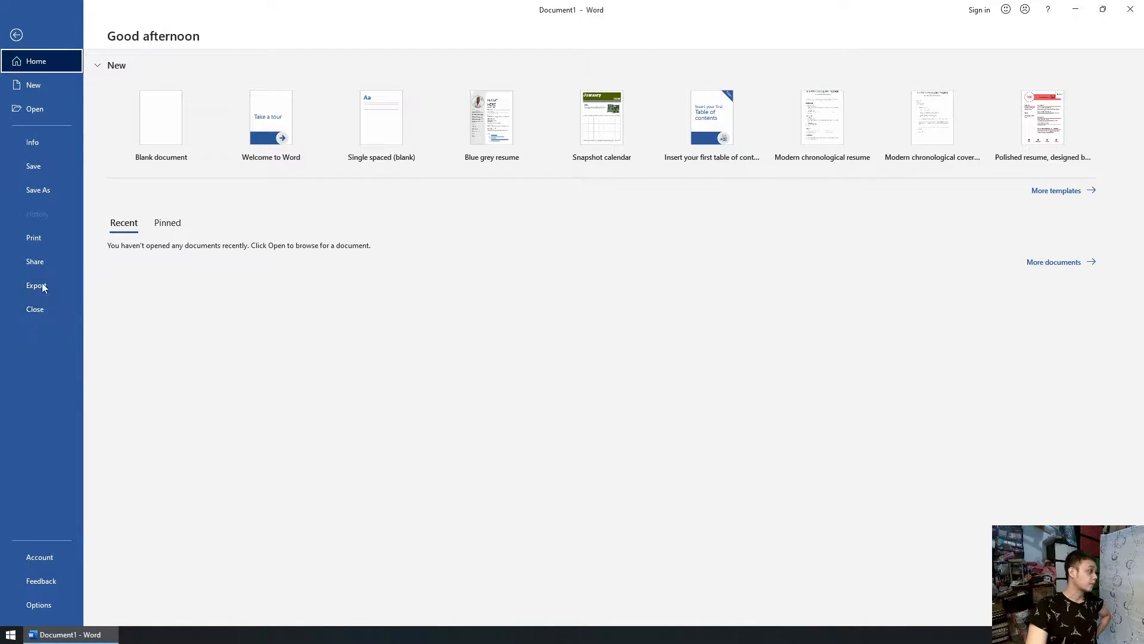
key("Escape")
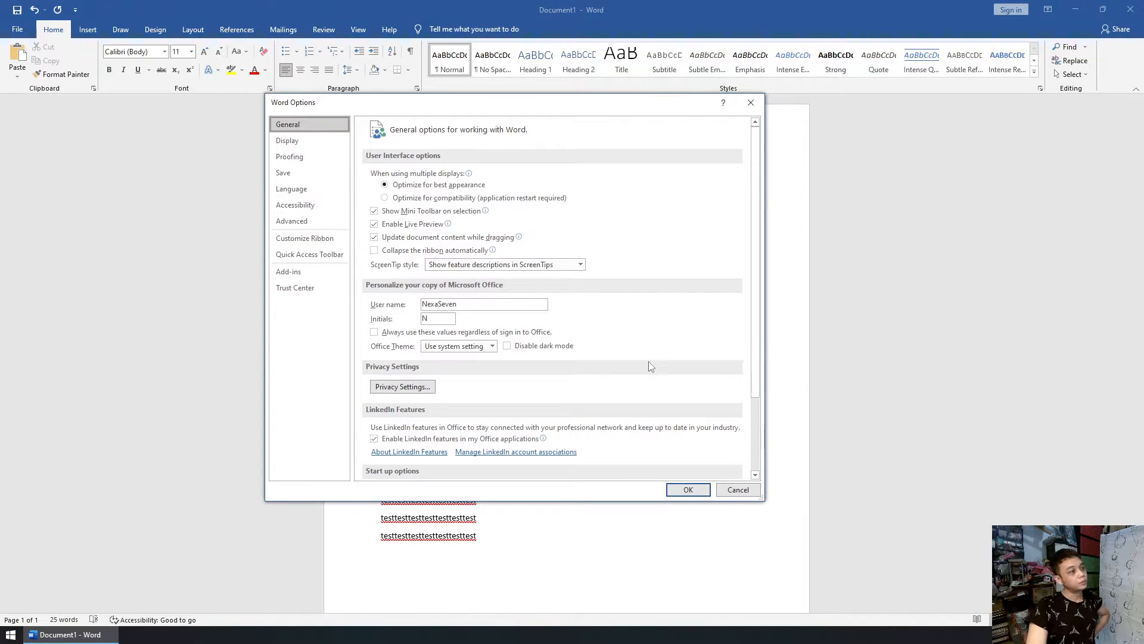
scroll(599, 374, "down", 3)
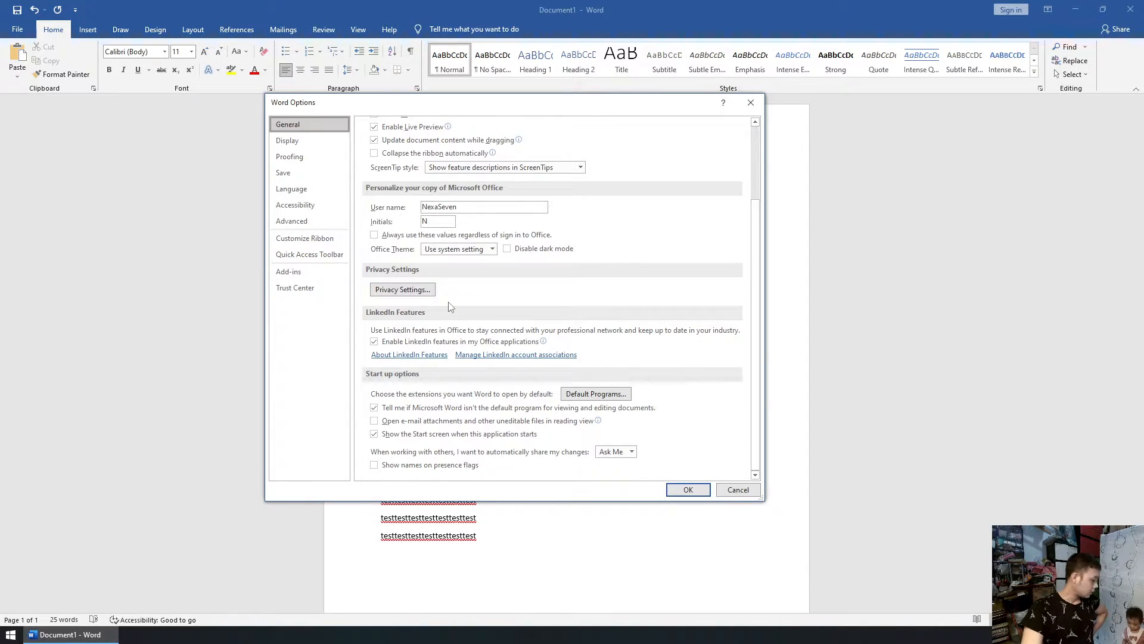
left_click(313, 141)
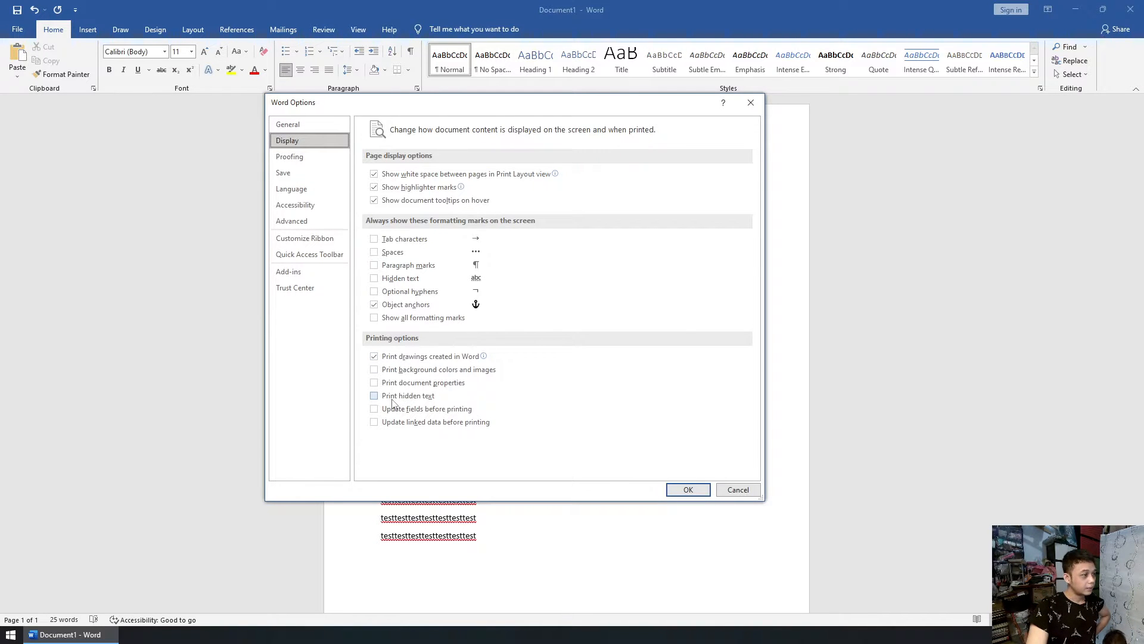
left_click(292, 158)
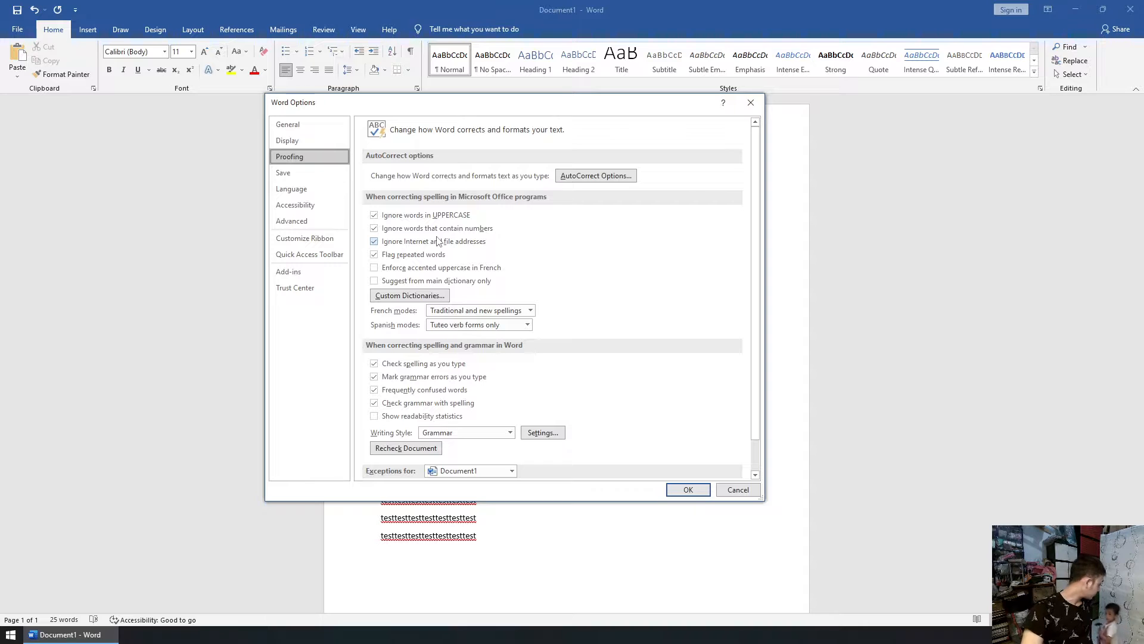
scroll(640, 371, "down", 1)
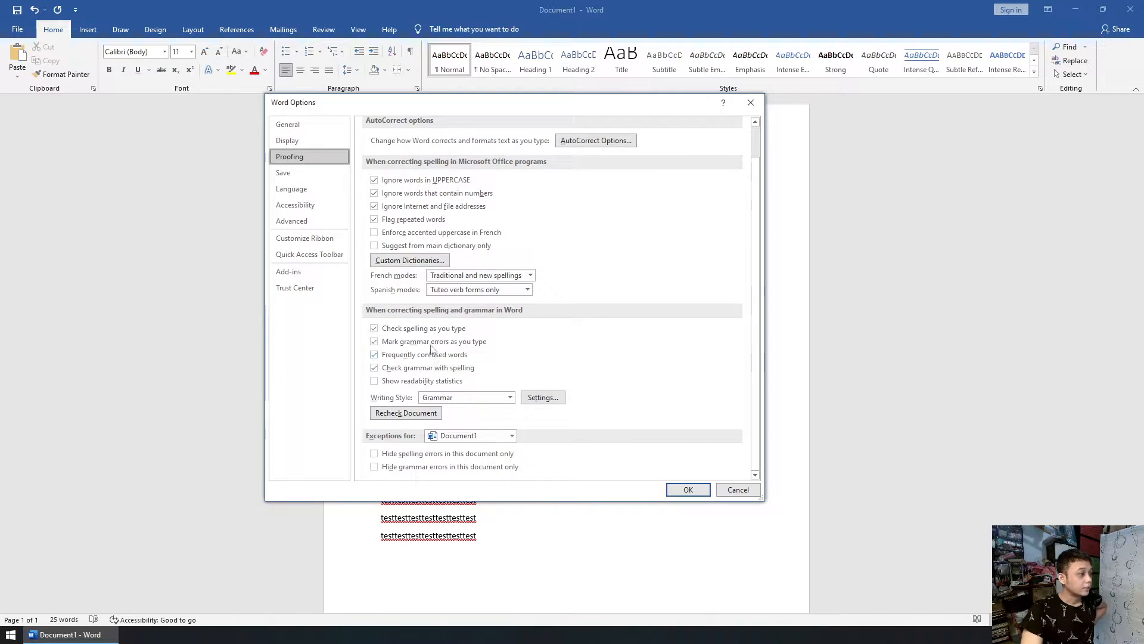
left_click(295, 173)
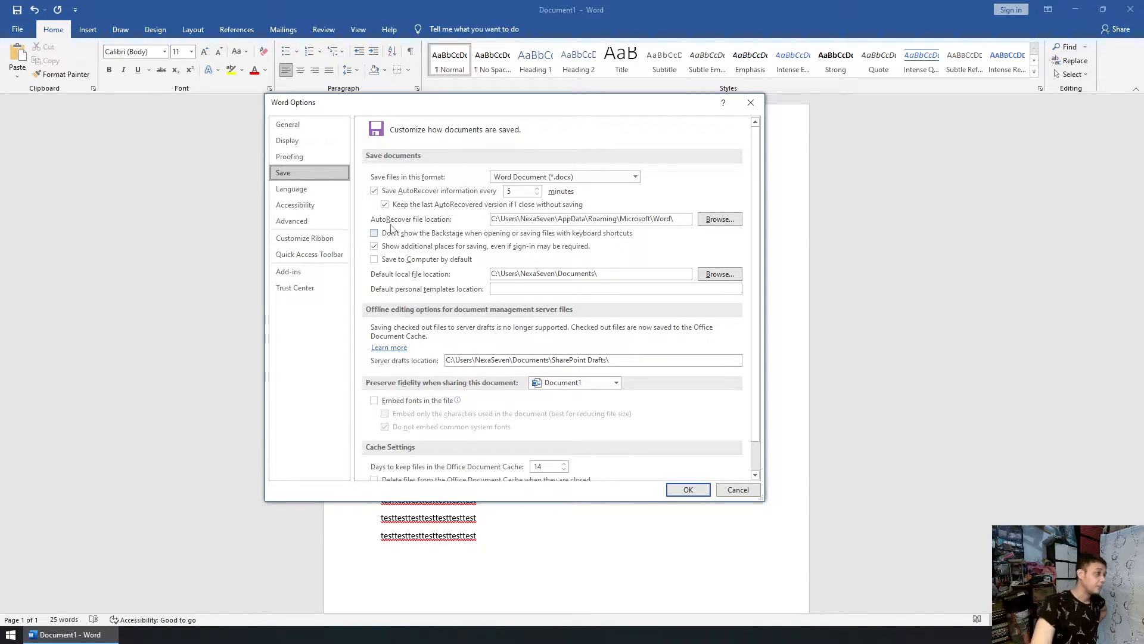
left_click(292, 189)
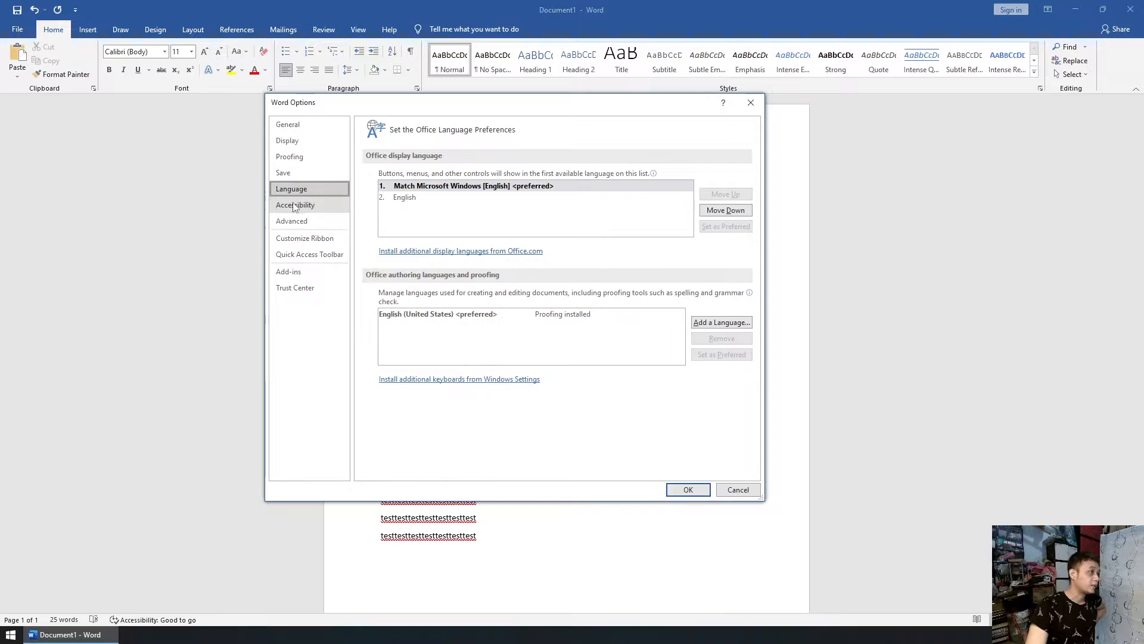
left_click(296, 205)
Step: Review the Advanced options through the Display section, choosing Centimeters as the unit for showing measurements
left_click(309, 221)
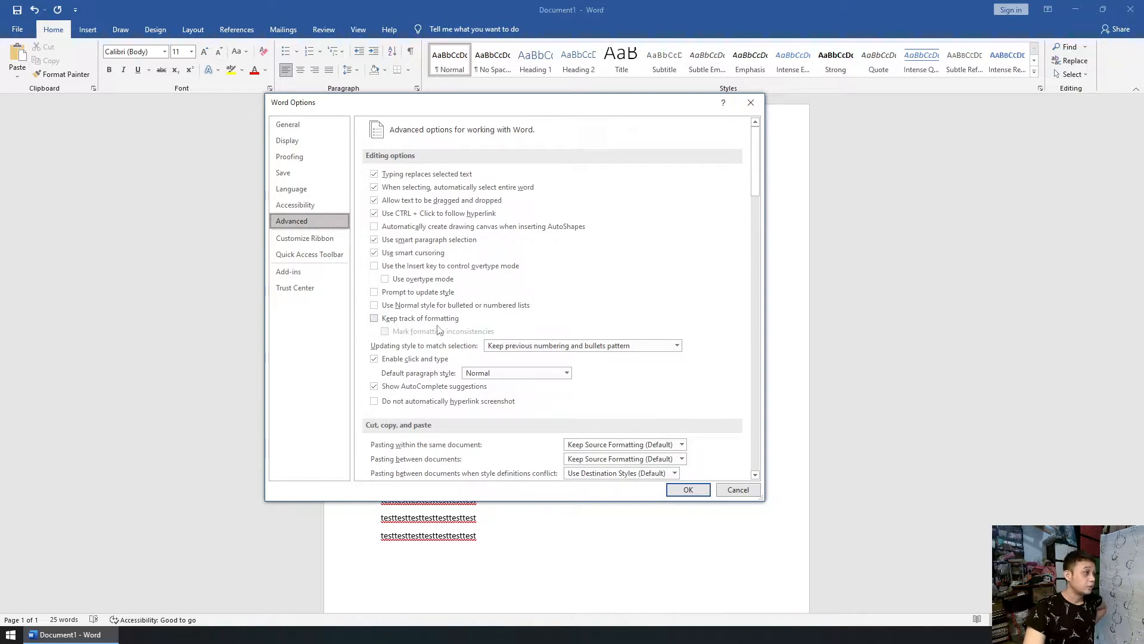
scroll(548, 369, "down", 2)
scroll(540, 375, "down", 9)
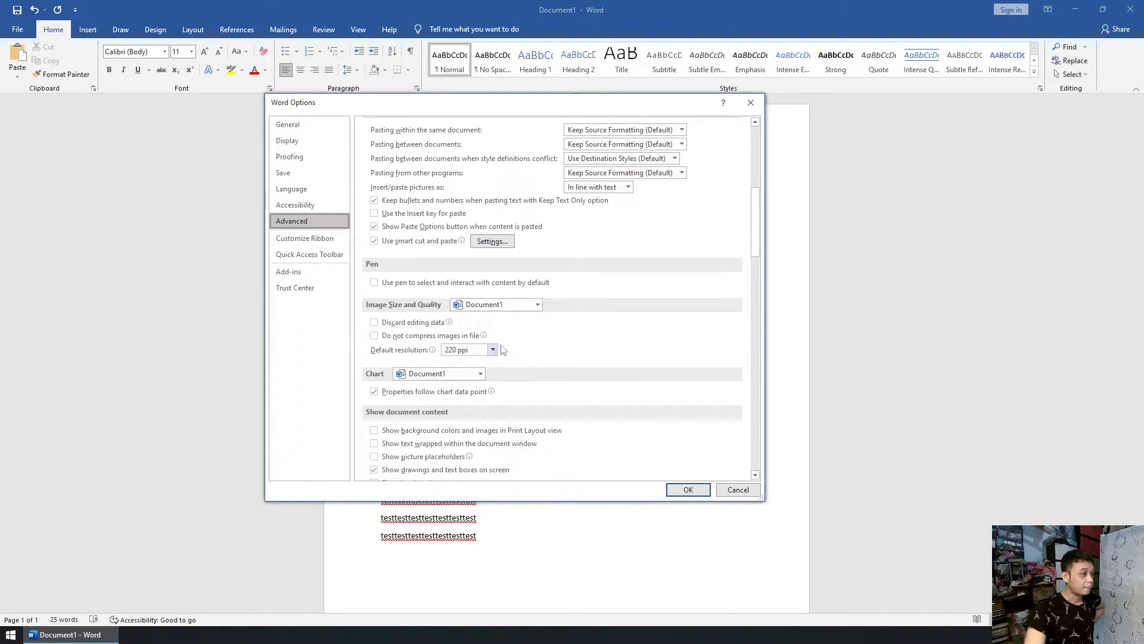
scroll(523, 360, "down", 4)
scroll(521, 360, "down", 6)
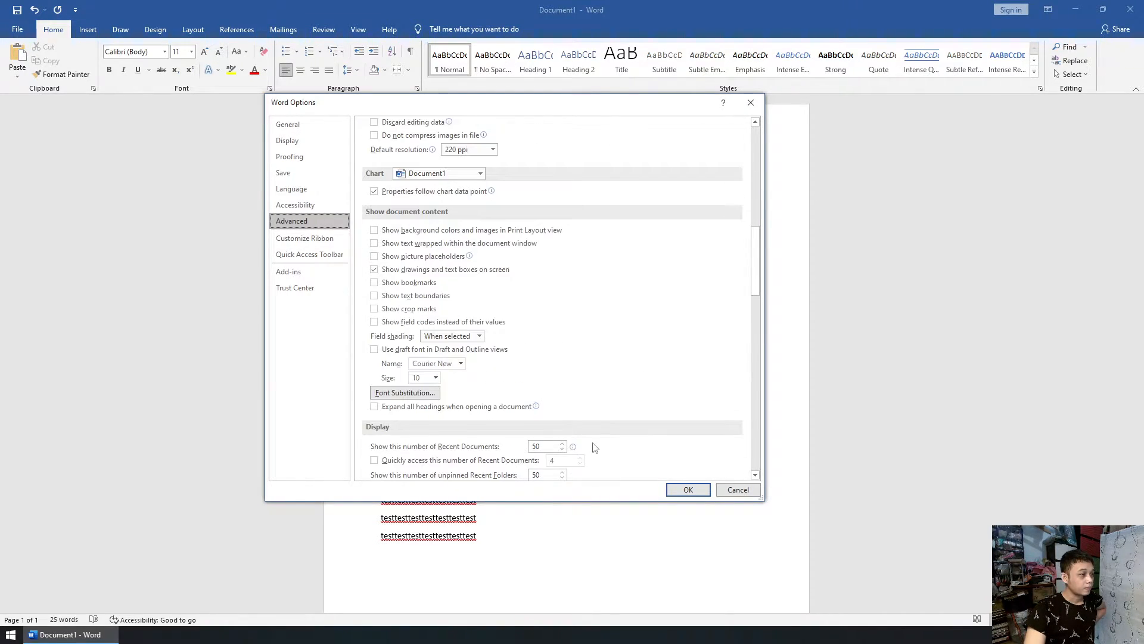
scroll(544, 437, "down", 5)
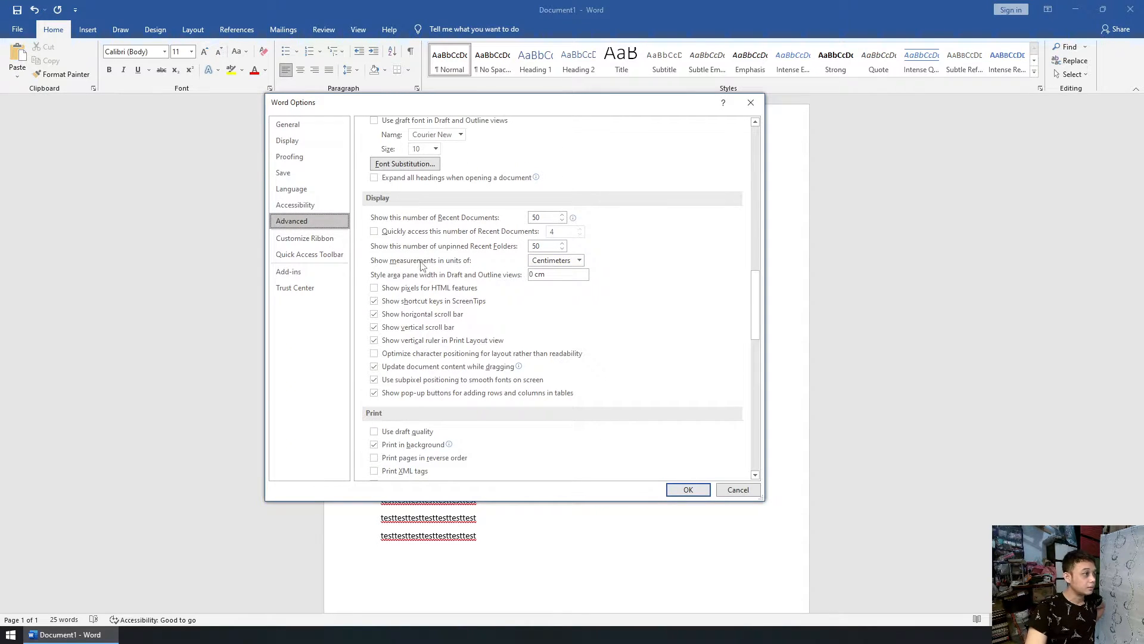
left_click(569, 261)
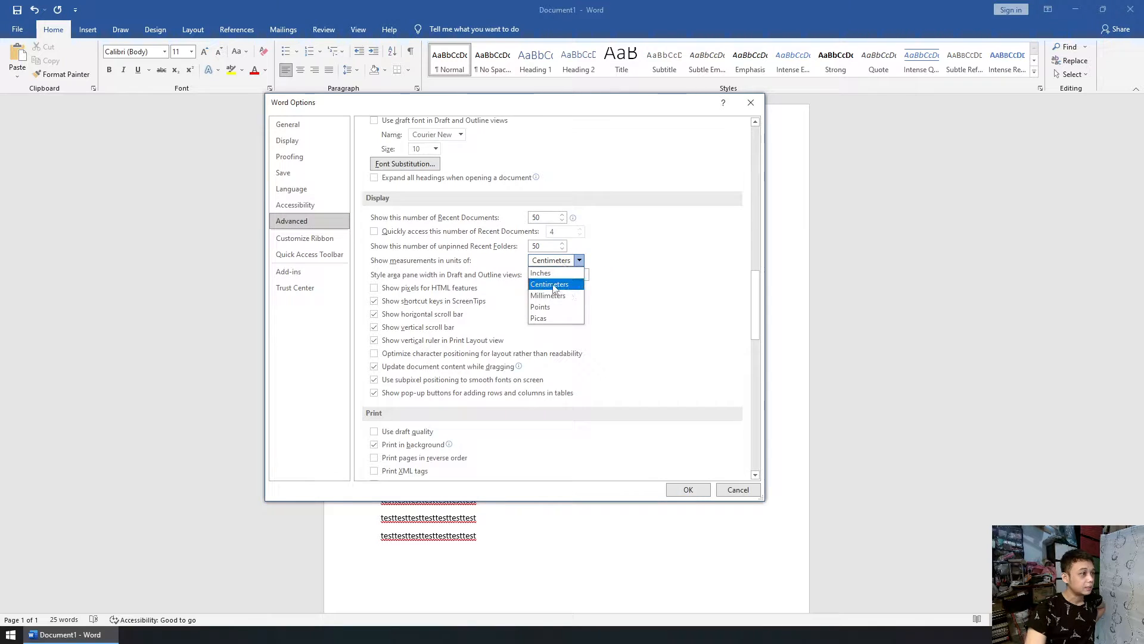
left_click(555, 284)
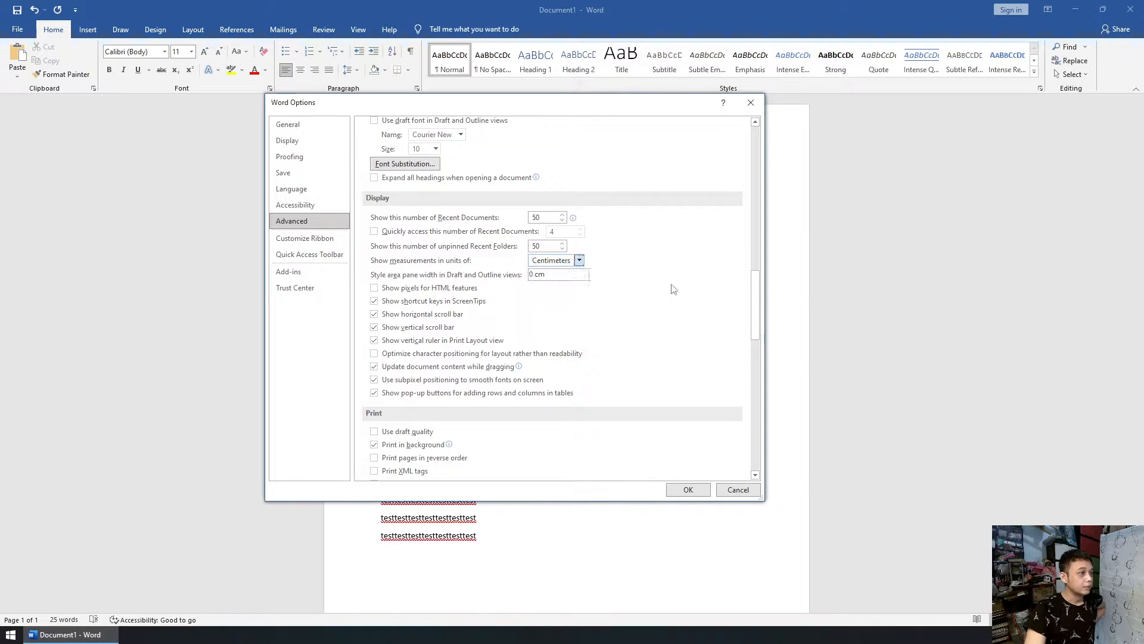
Step: Review the Customize Ribbon, Quick Access Toolbar, Add-ins and Trust Center options, and close Word Options without saving
left_click(298, 238)
left_click(288, 255)
left_click(290, 271)
left_click(294, 287)
left_click(293, 273)
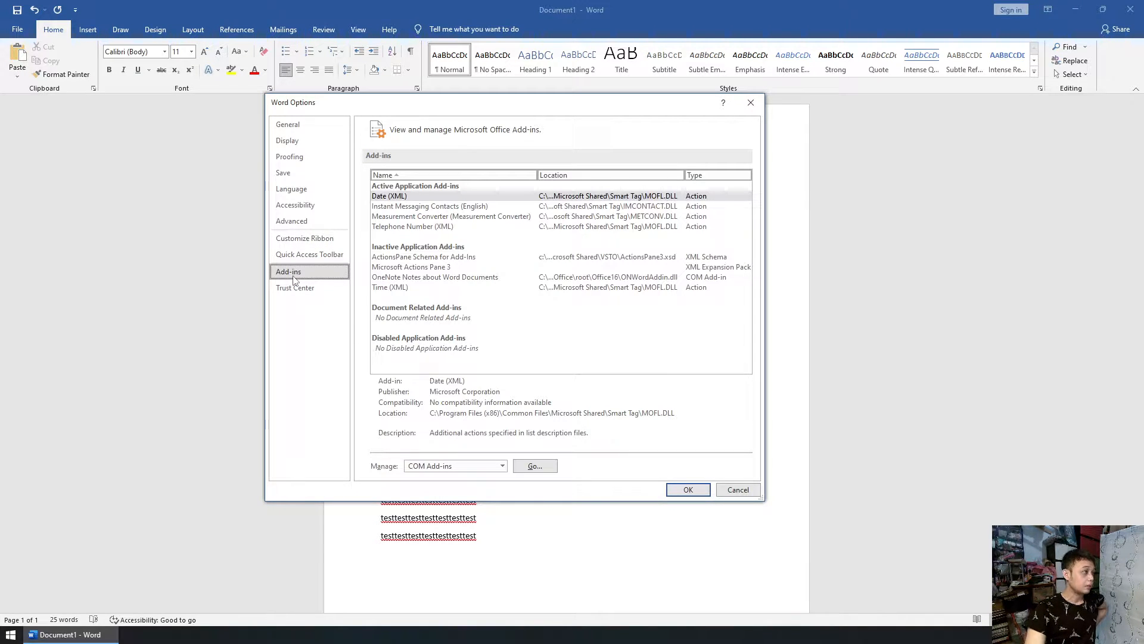
left_click(310, 255)
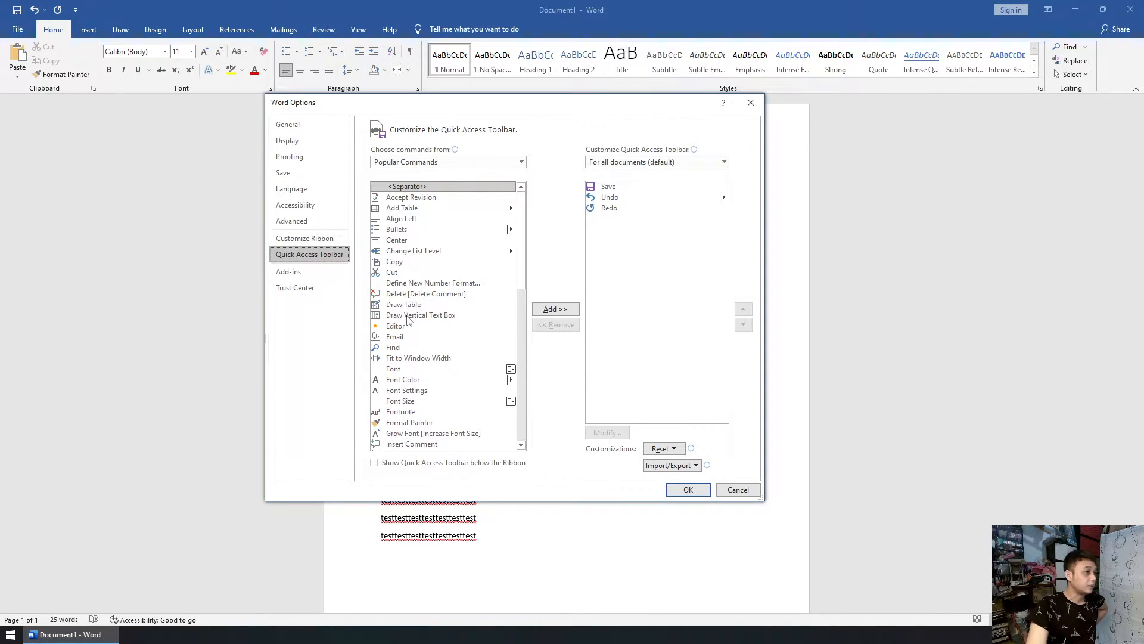
left_click(739, 490)
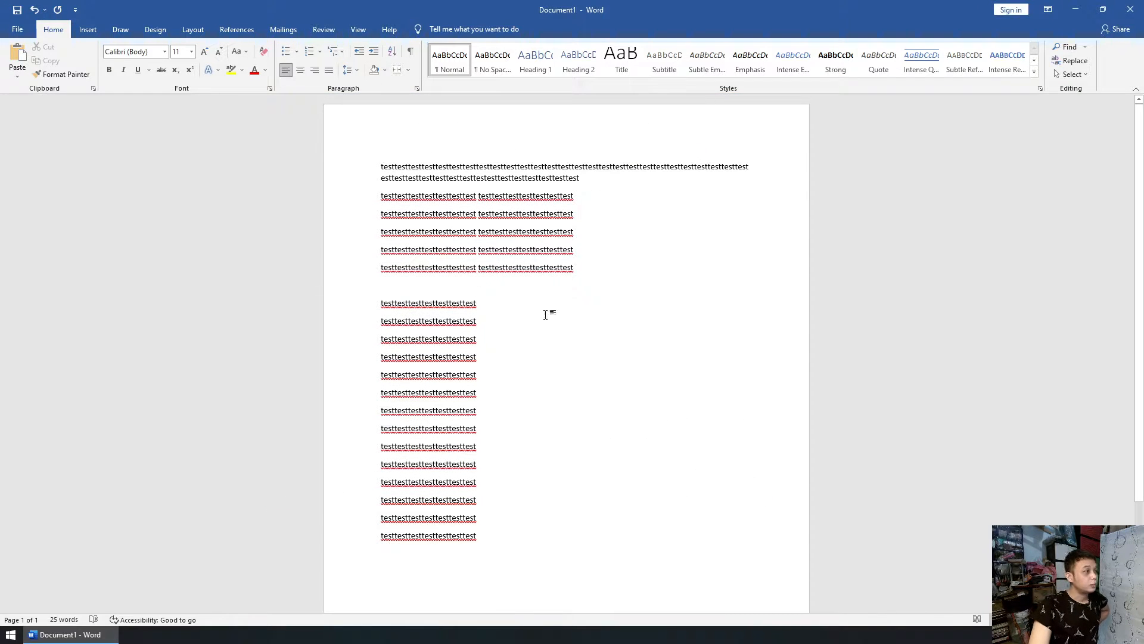
left_click(88, 30)
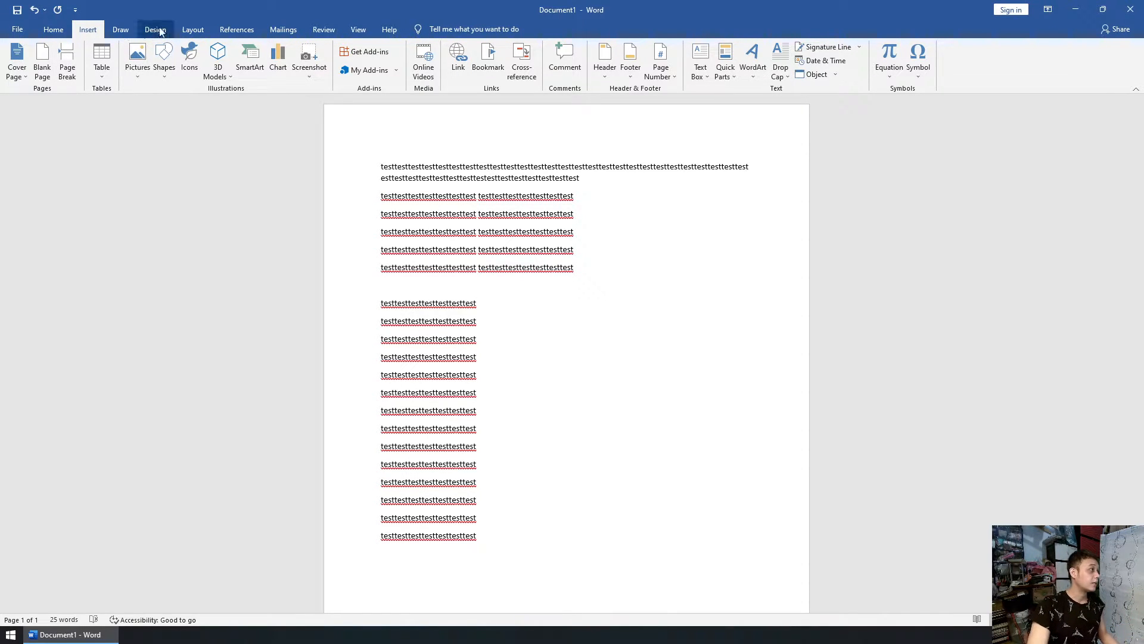
left_click(53, 29)
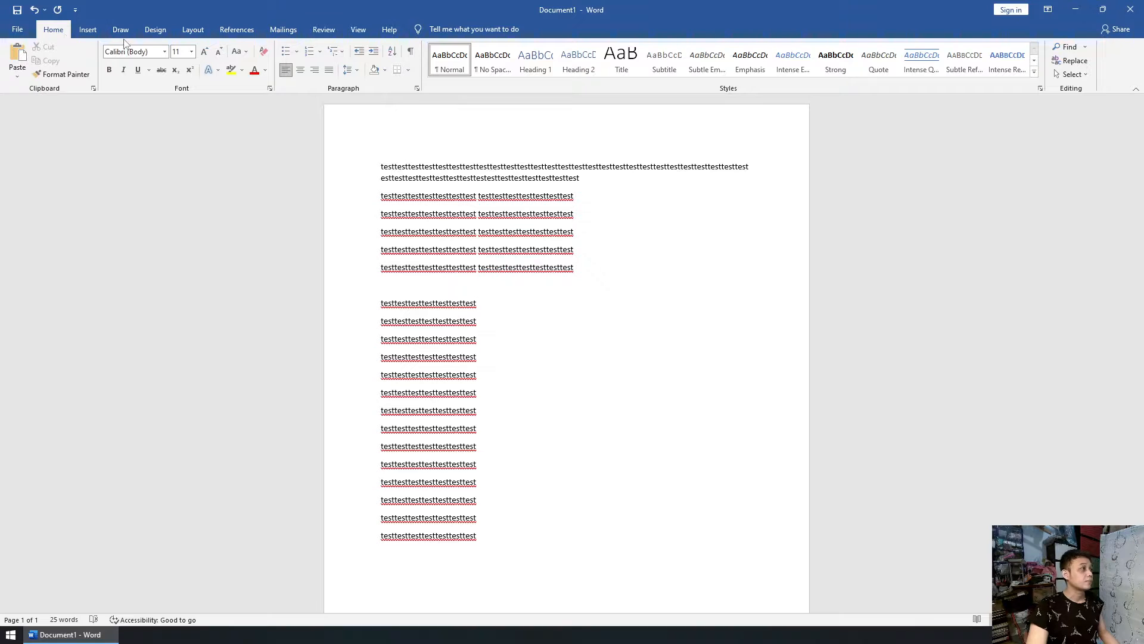
left_click(324, 31)
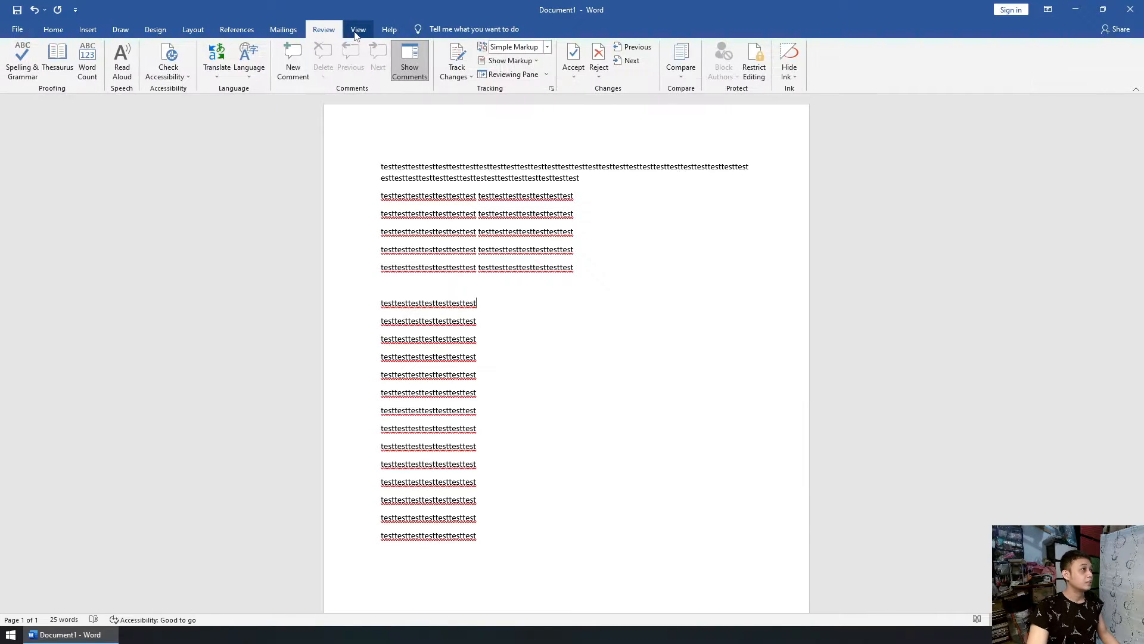
left_click(356, 33)
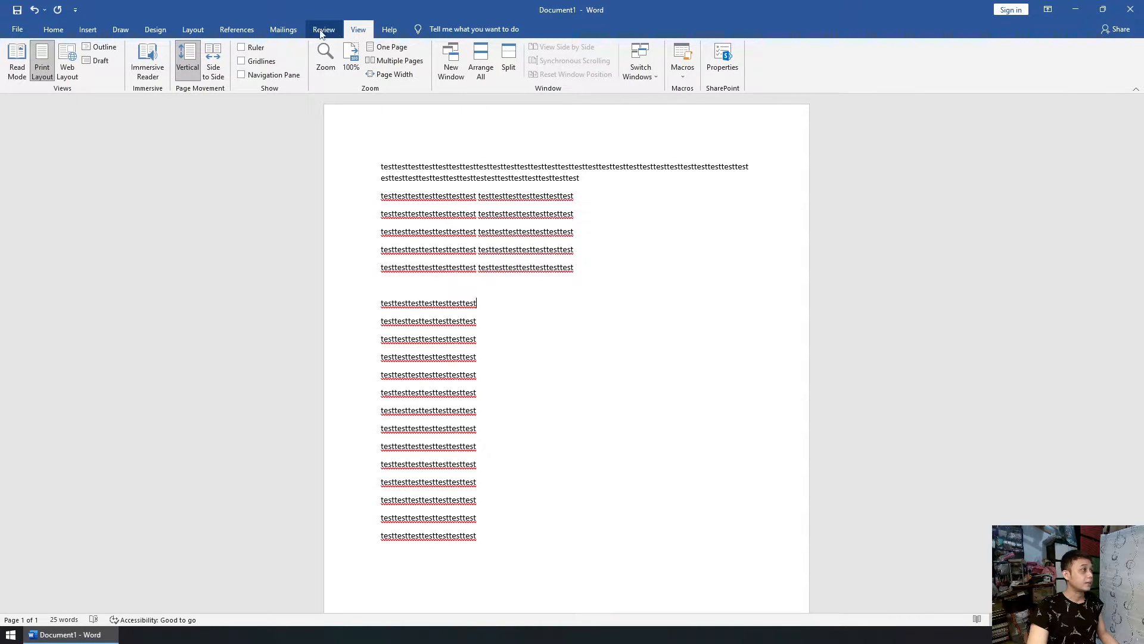
Step: Open the Page Setup dialog from the custom margins option and set the paper size to A4
left_click(203, 31)
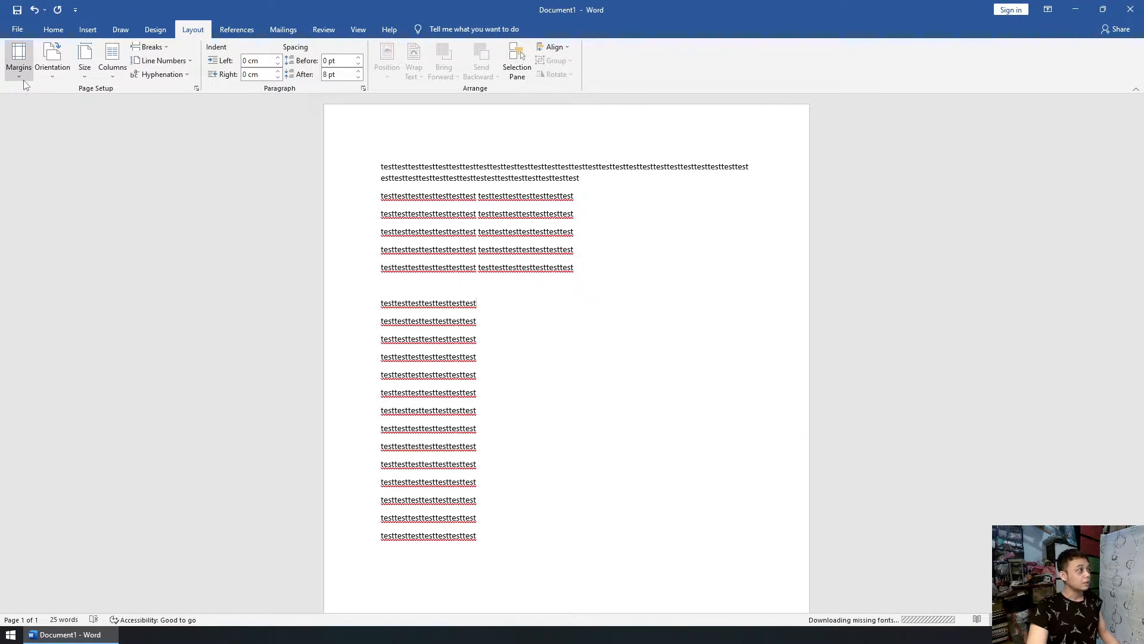
left_click(18, 59)
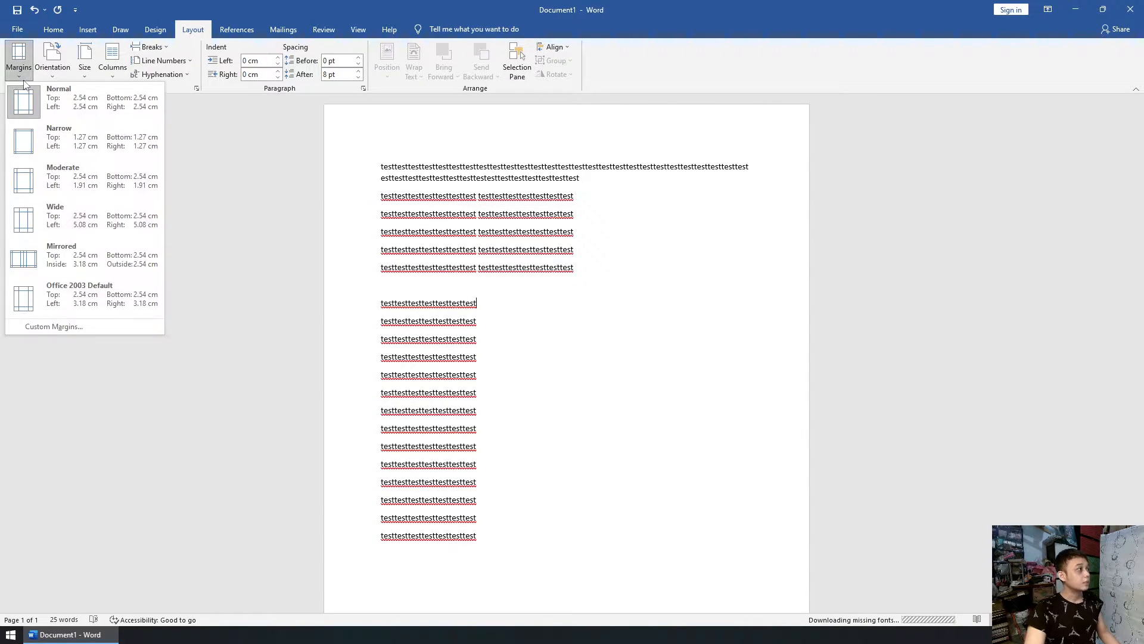
left_click(59, 327)
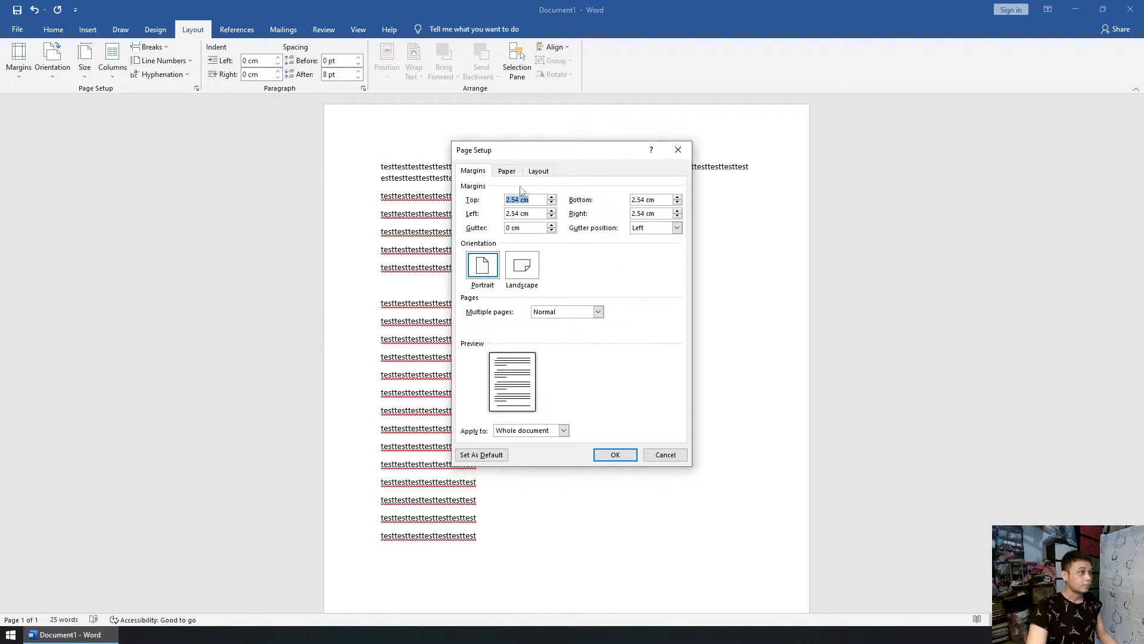
left_click(508, 171)
left_click(534, 201)
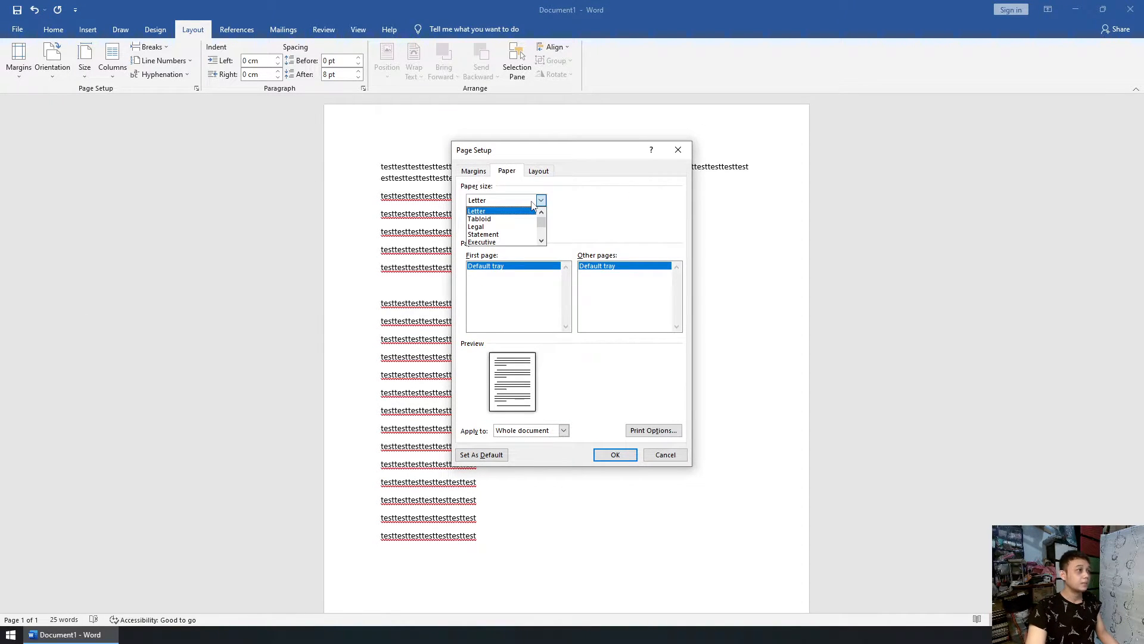
left_click(542, 240)
left_click(542, 240)
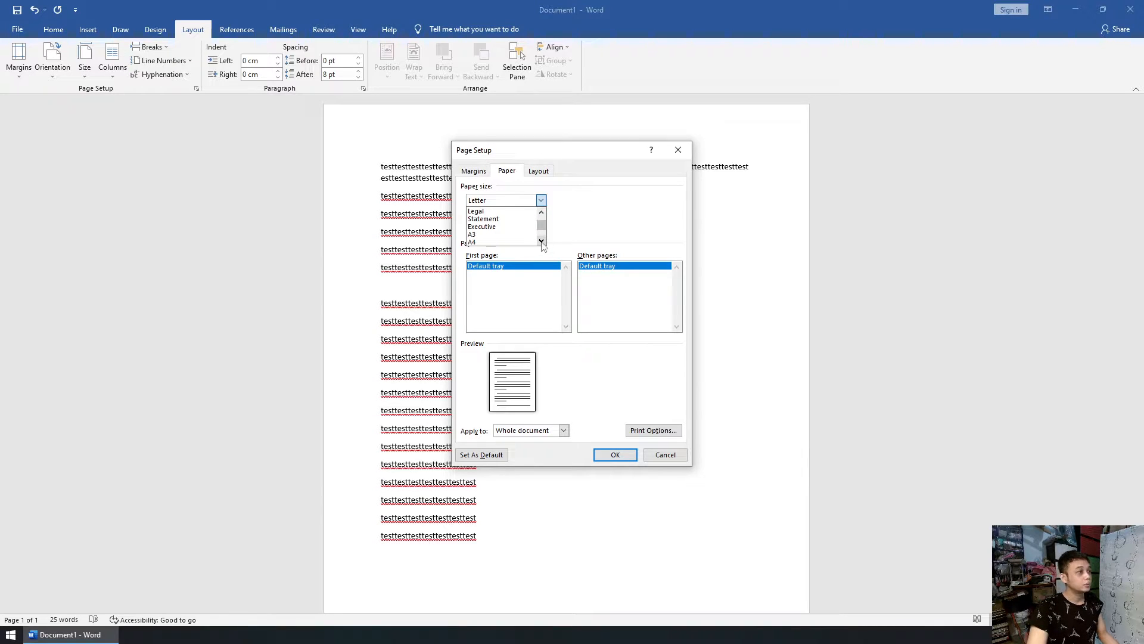
left_click(497, 242)
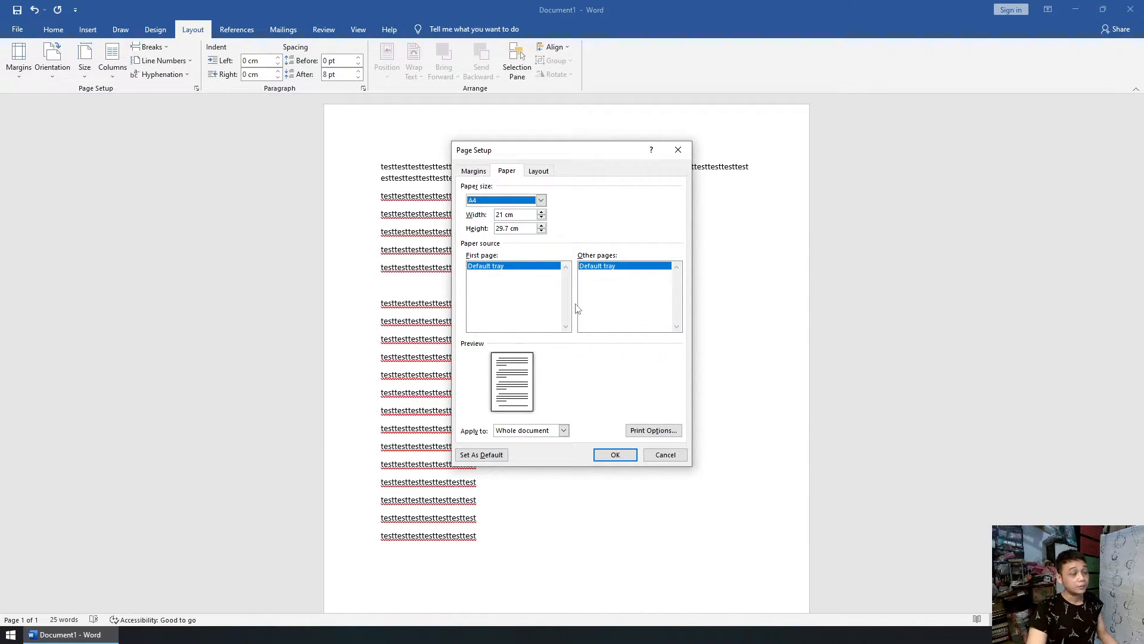
Step: Switch the paper size to Custom size and return it to A4
left_click(540, 200)
left_click_drag(542, 224, 543, 235)
left_click(493, 243)
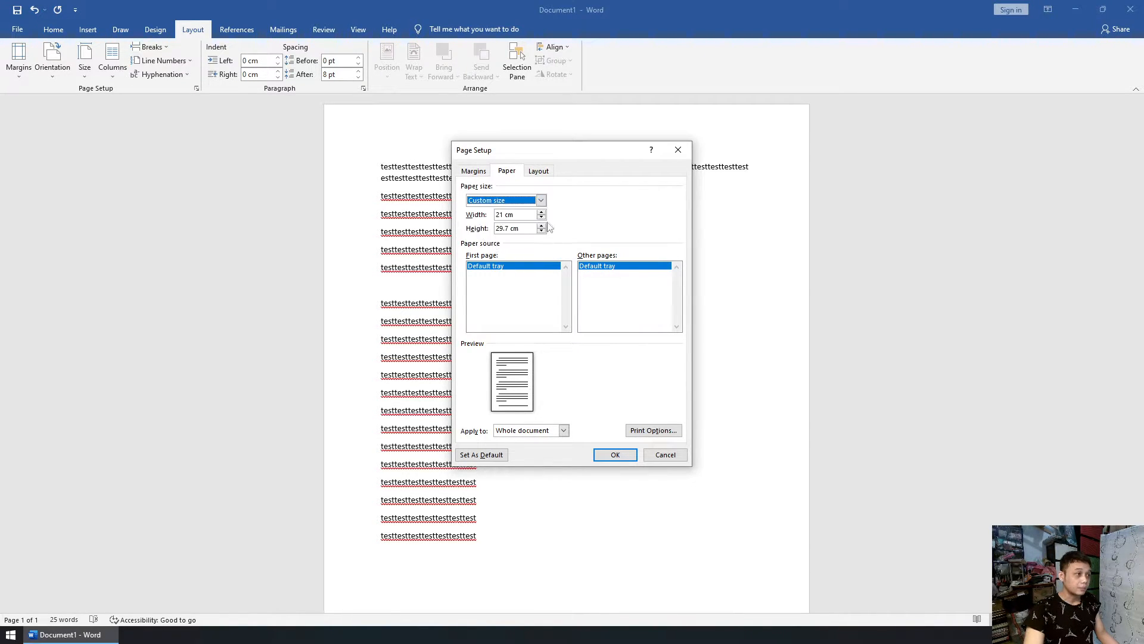
left_click(541, 202)
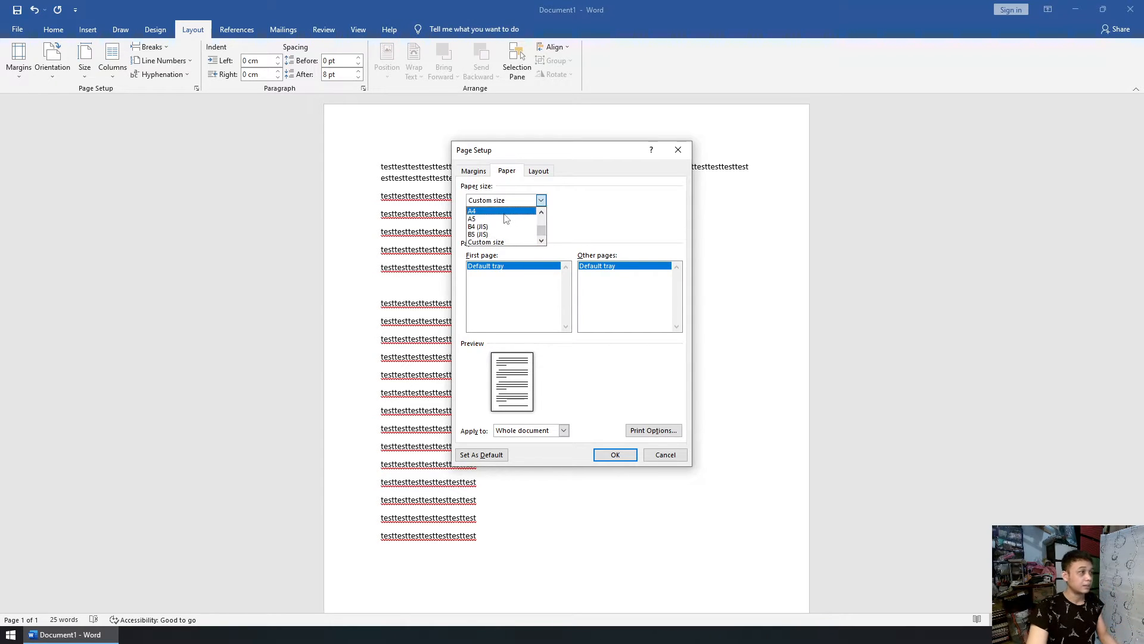
scroll(505, 215, "up", 2)
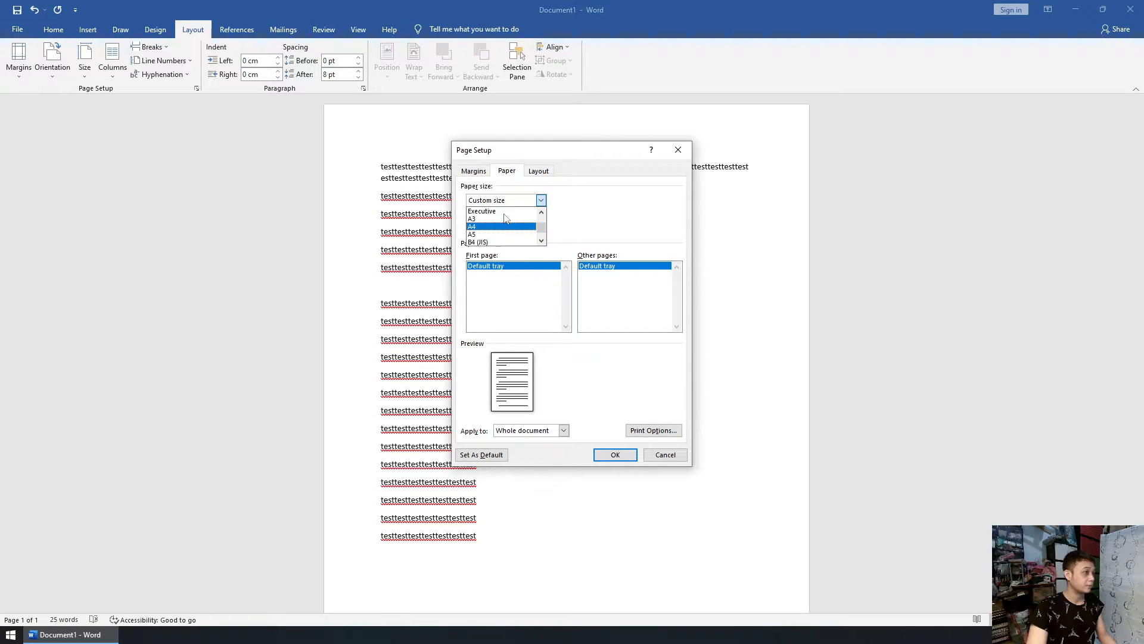
left_click(473, 228)
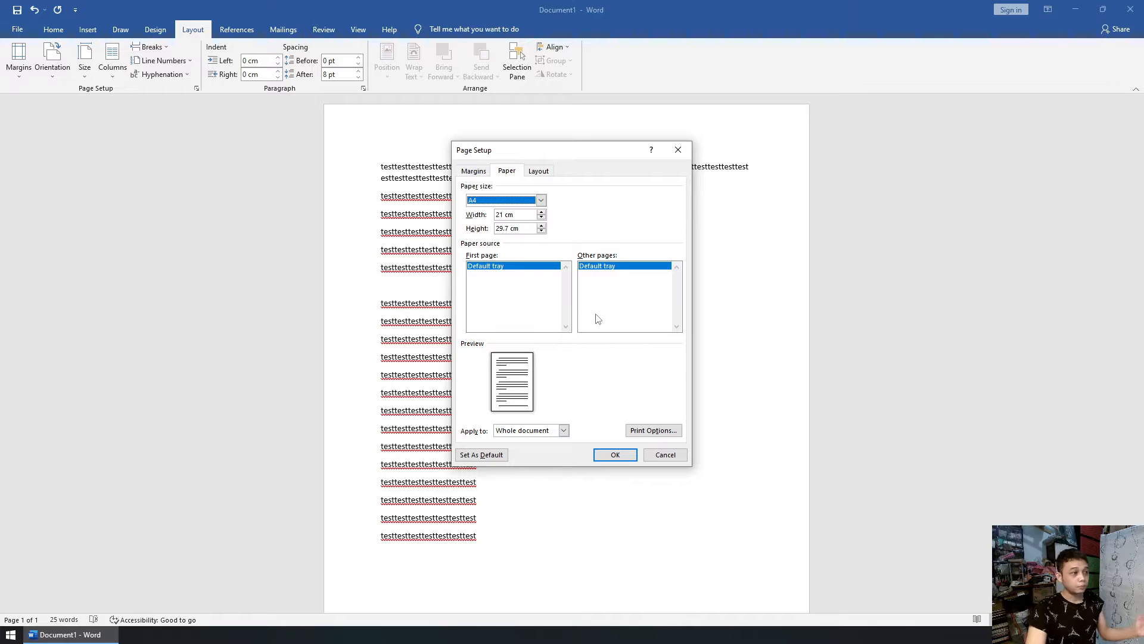
Step: Set the page margins to top 5 cm, left 4 cm, bottom 3 cm and right 3 cm, and apply the page setup
left_click(538, 172)
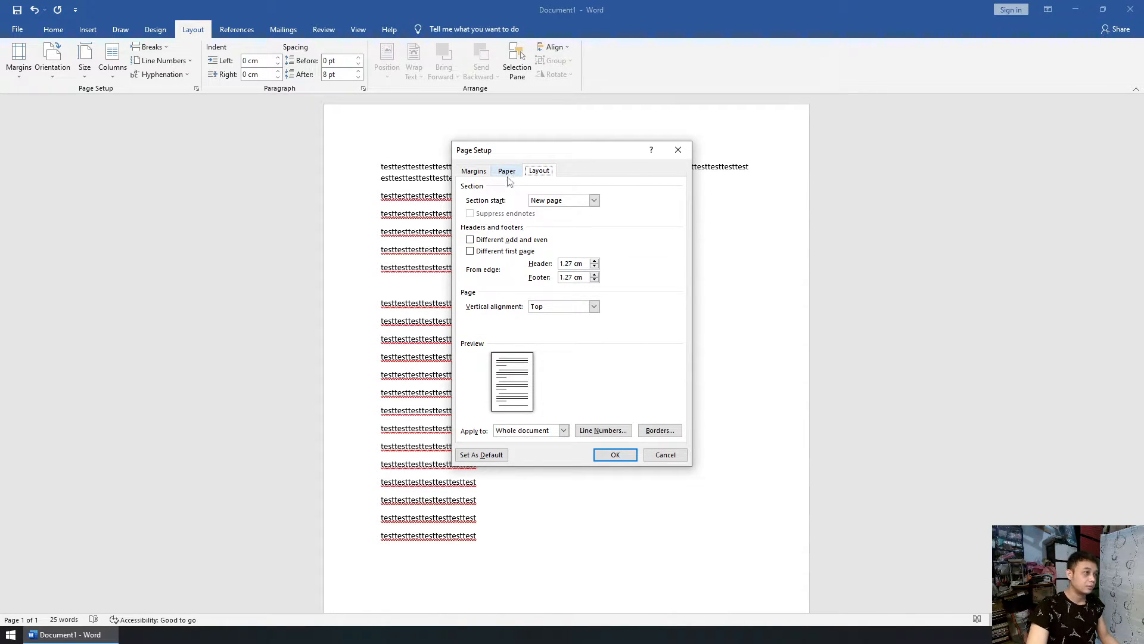
left_click(474, 172)
left_click_drag(531, 202, 489, 206)
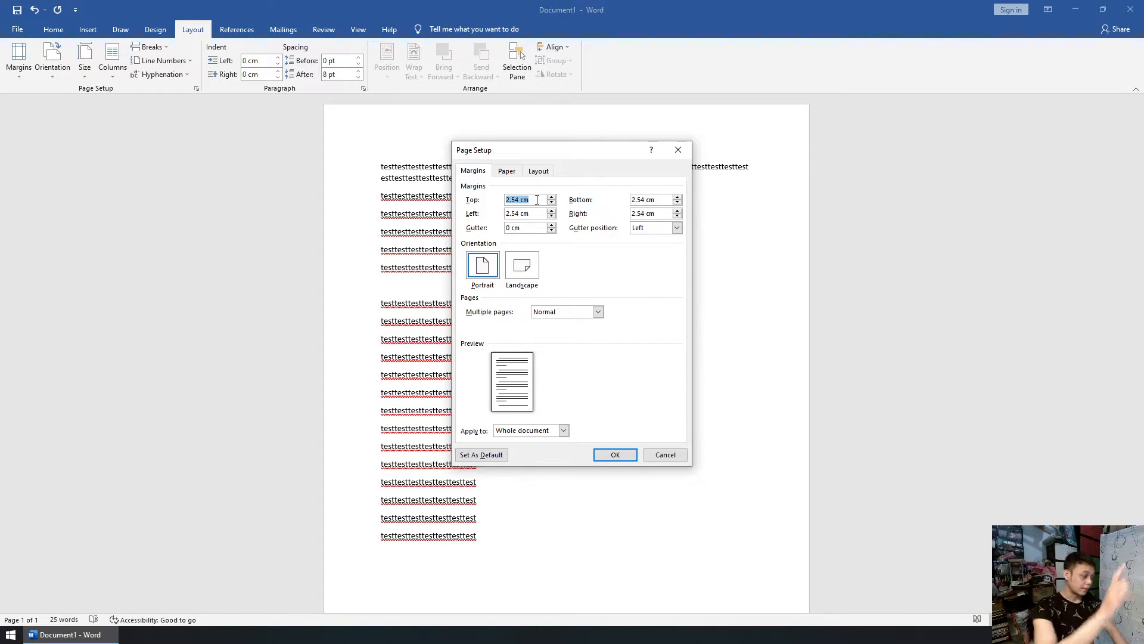
type("5")
left_click_drag(532, 214, 476, 219)
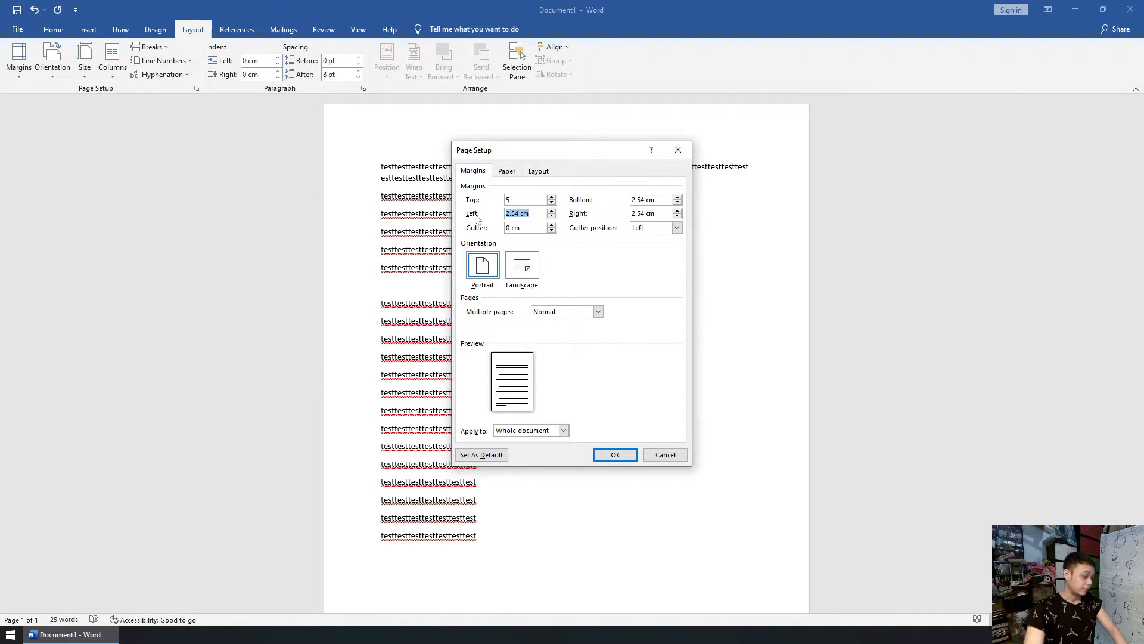
type("4")
left_click_drag(668, 214, 617, 202)
type("33")
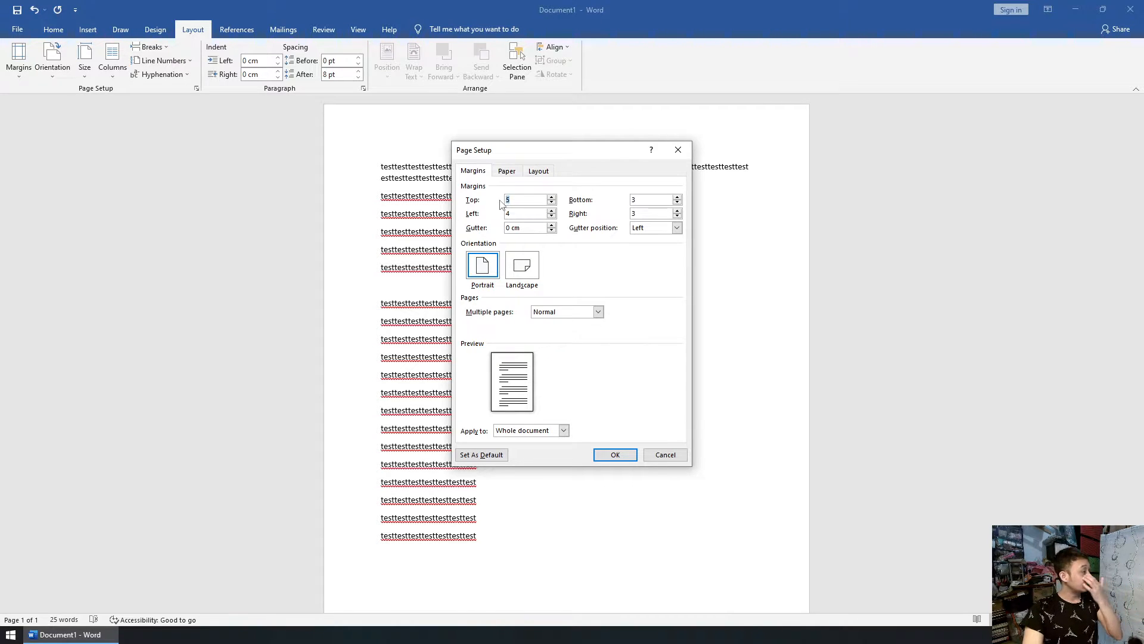
left_click(620, 455)
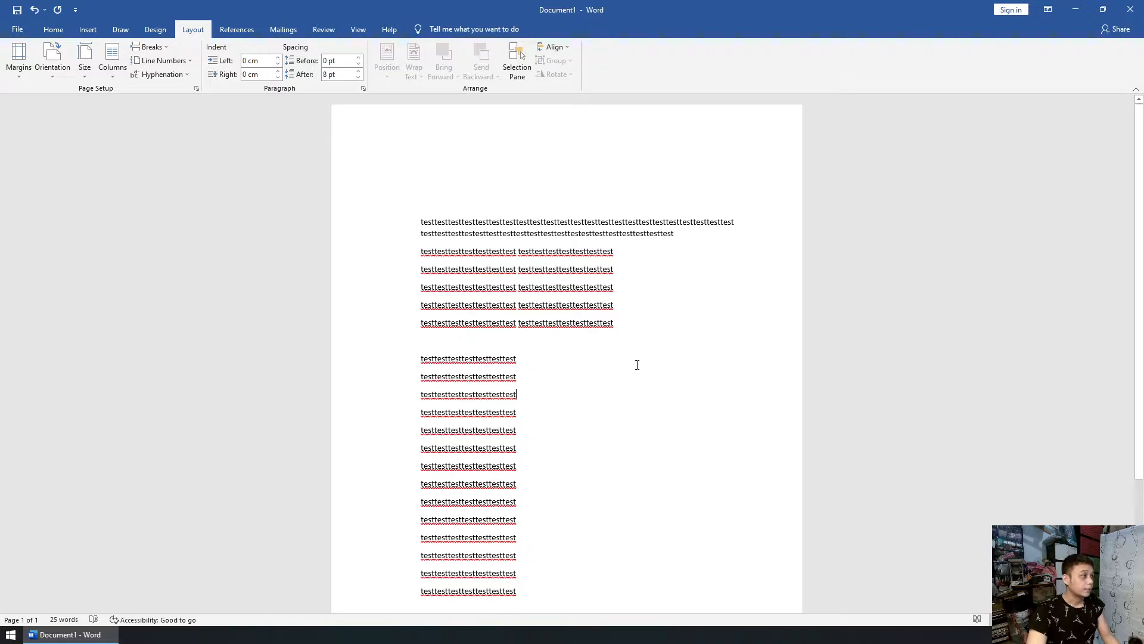
Step: Open the page header for editing and enter the text "CONTOH HEADER"
scroll(672, 380, "down", 2)
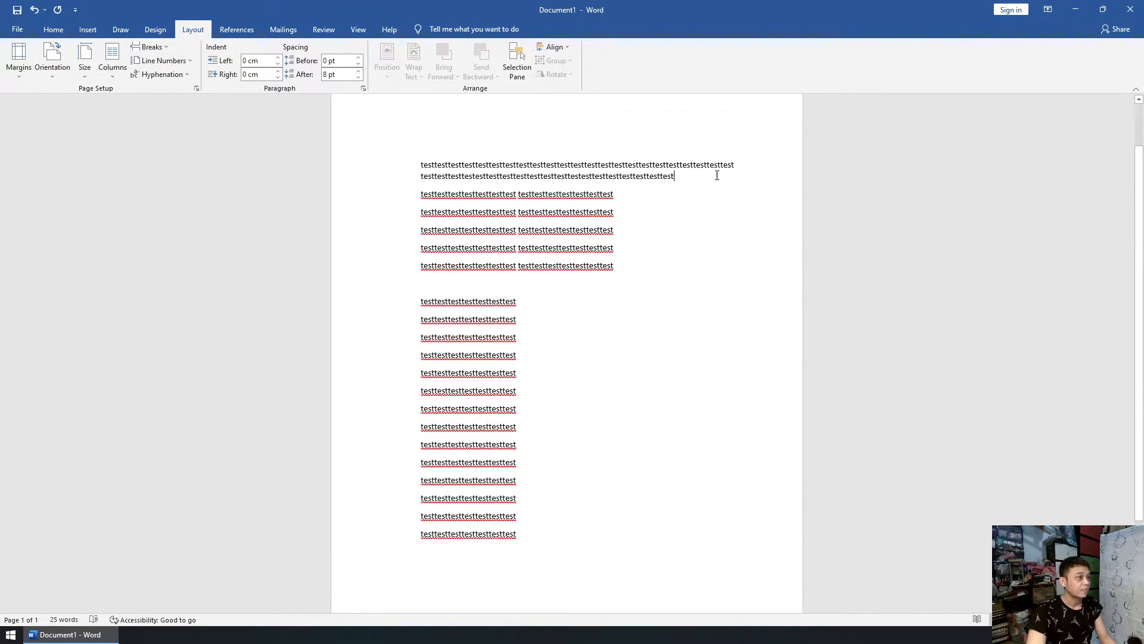
scroll(717, 175, "up", 2)
left_click(423, 145)
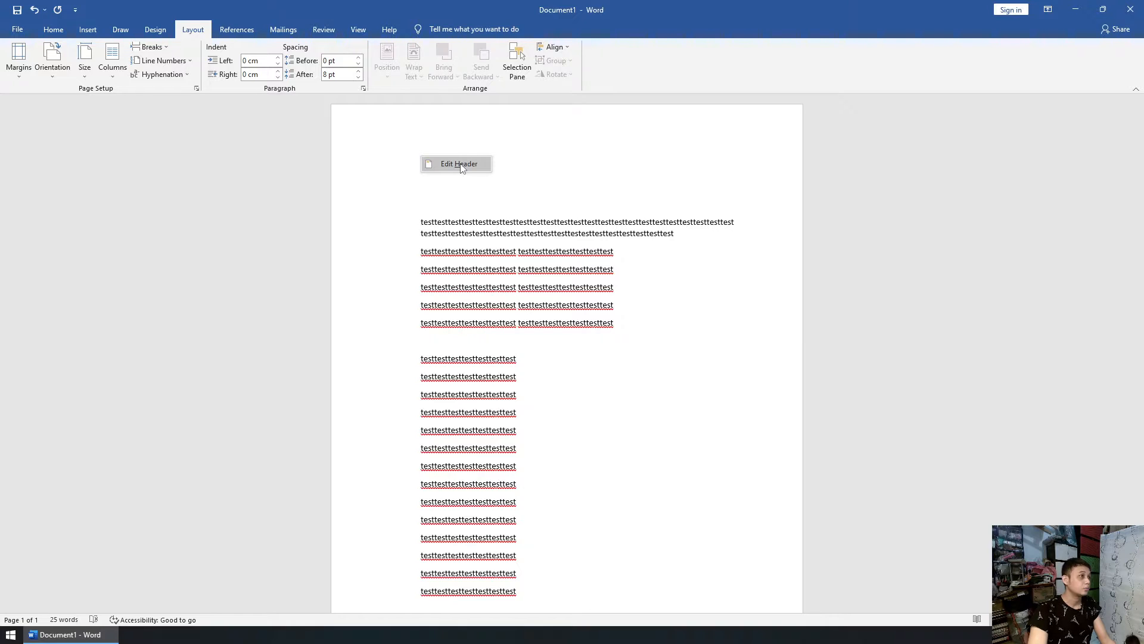
double_click(461, 164)
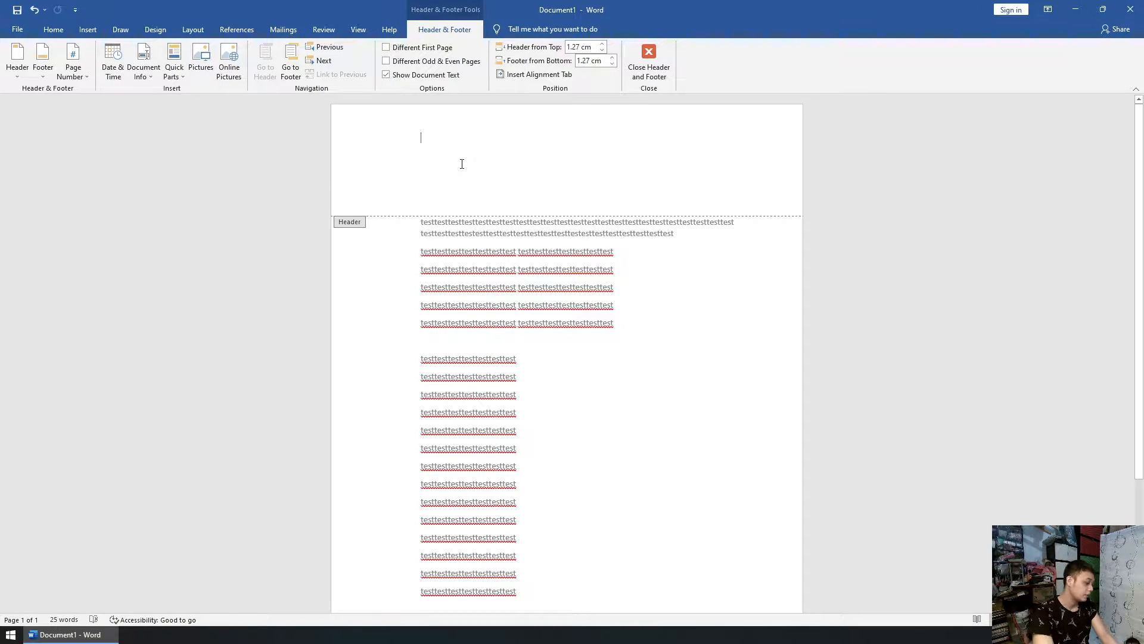
type("c")
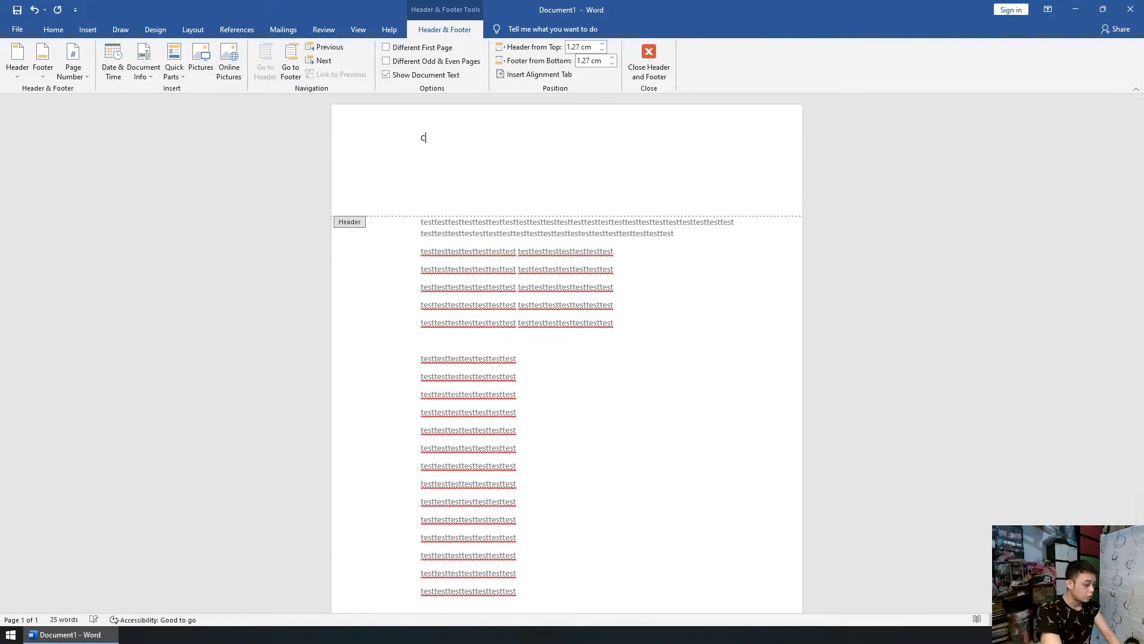
type("ONTOH")
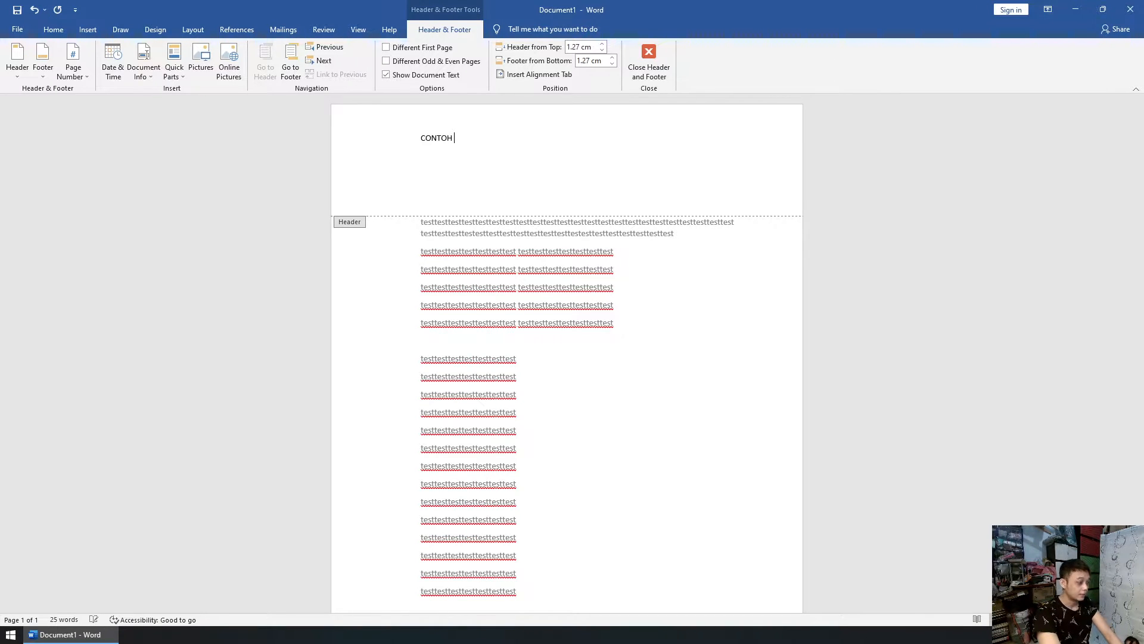
type(" EDIT")
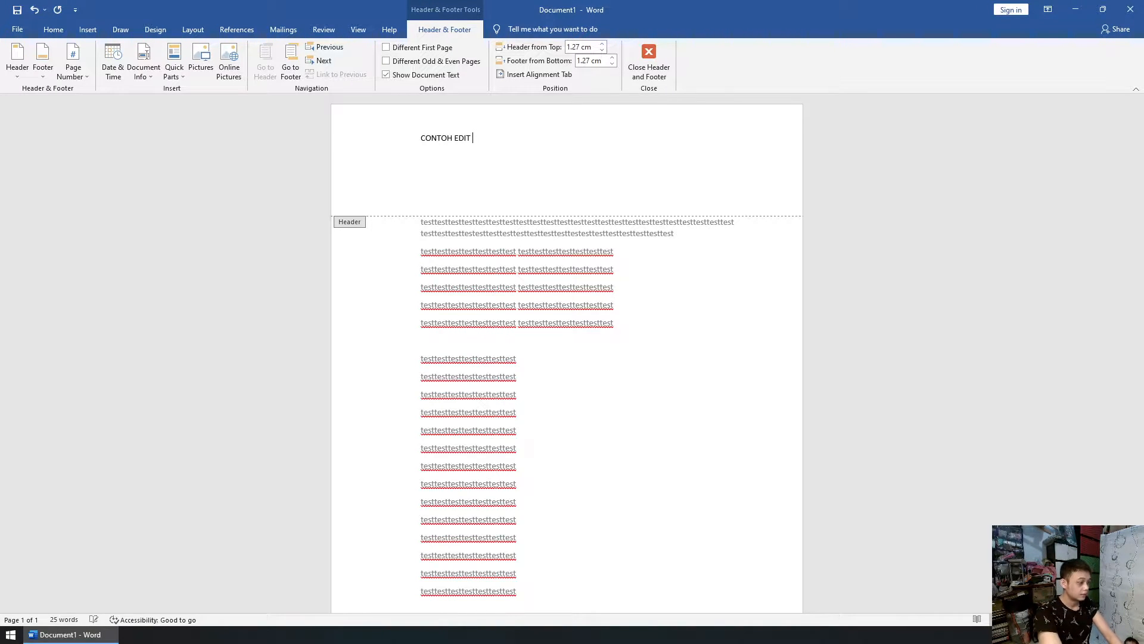
key("BackSpace")
key("BackSpace")
key("BackSpace")
key("BackSpace")
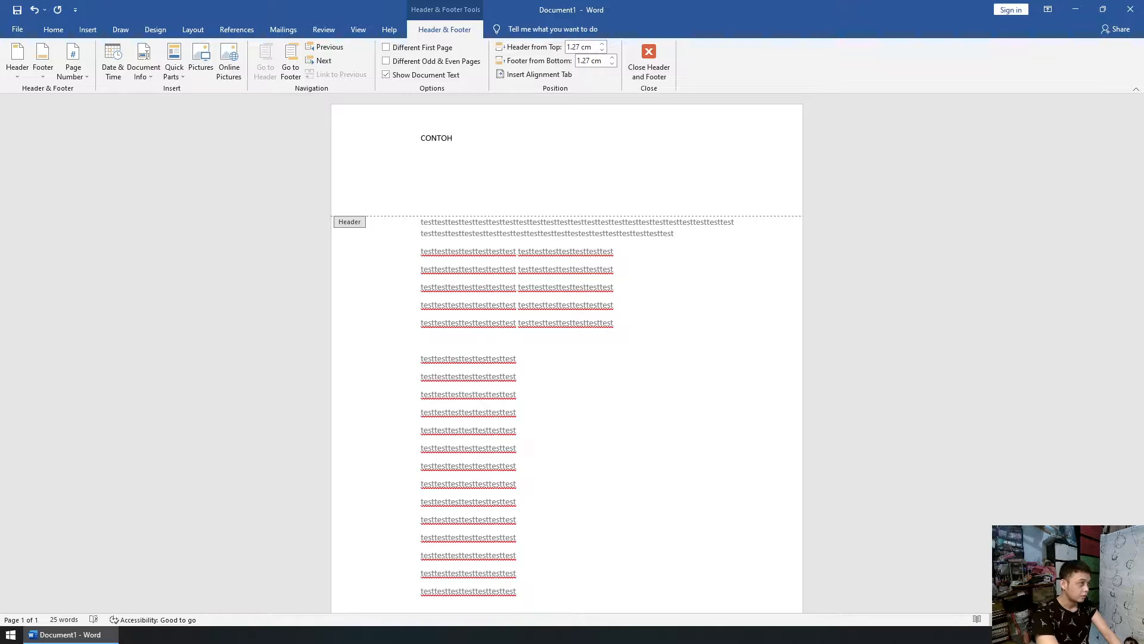
type("HEADR")
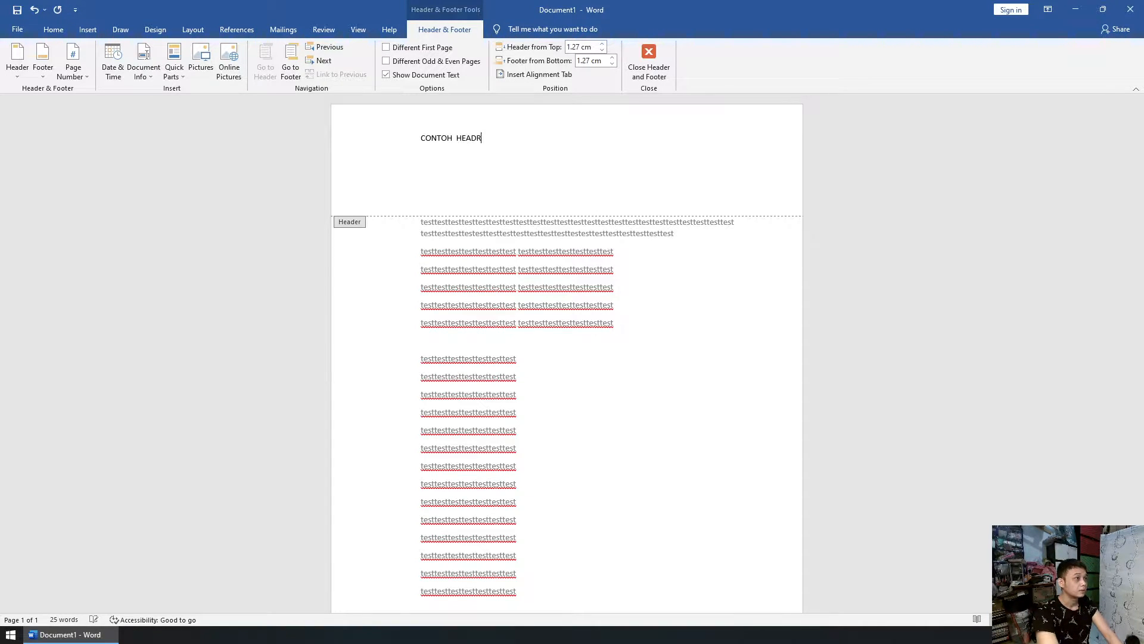
key("BackSpace")
type("ER")
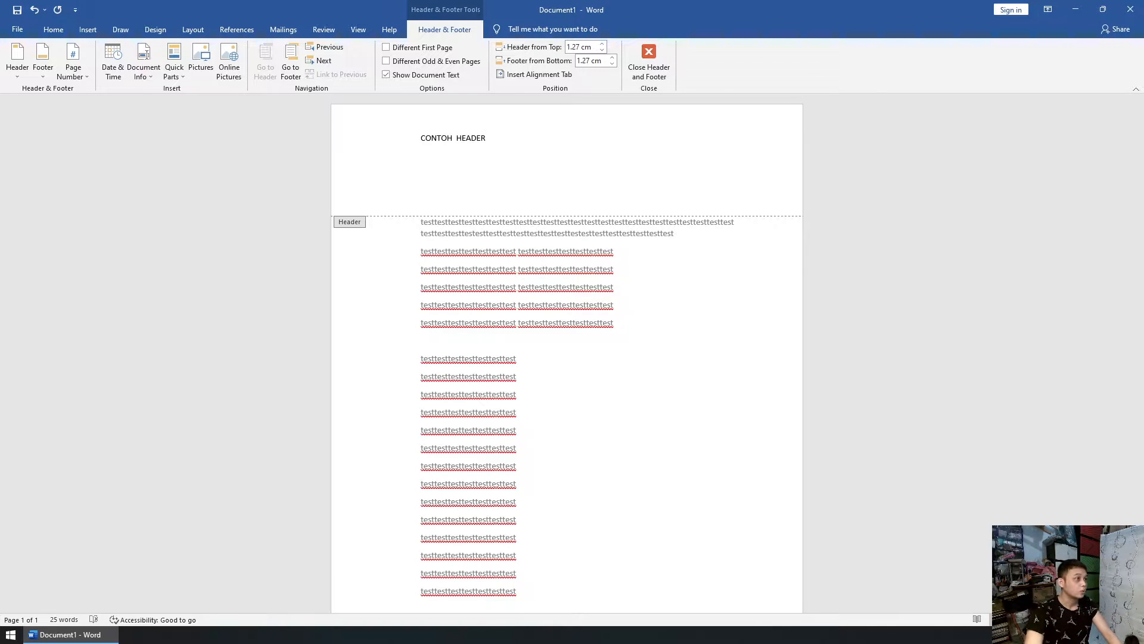
Step: Move from the header into the page's footer area for text entry
scroll(1004, 400, "down", 5)
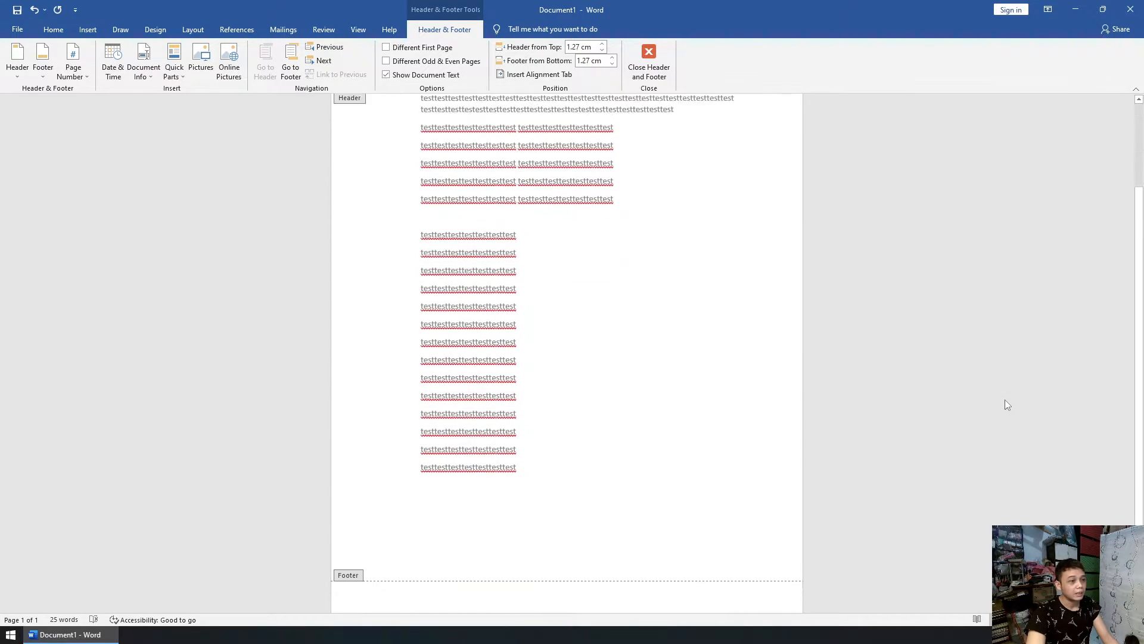
scroll(616, 590, "up", 2)
scroll(685, 572, "down", 2)
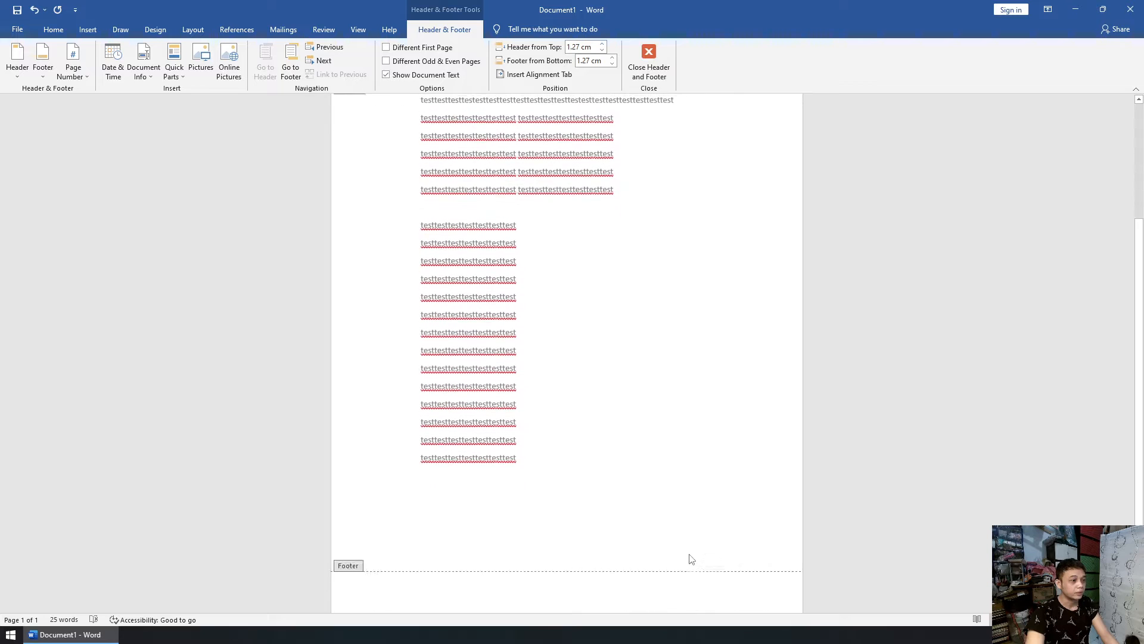
left_click(720, 568)
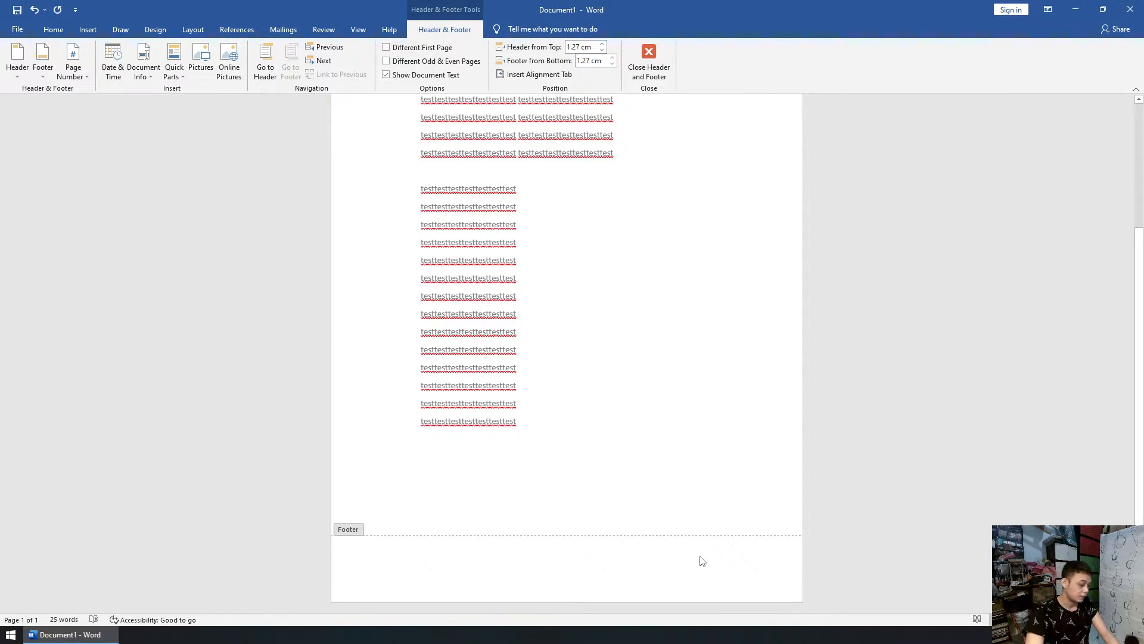
type("HALAM")
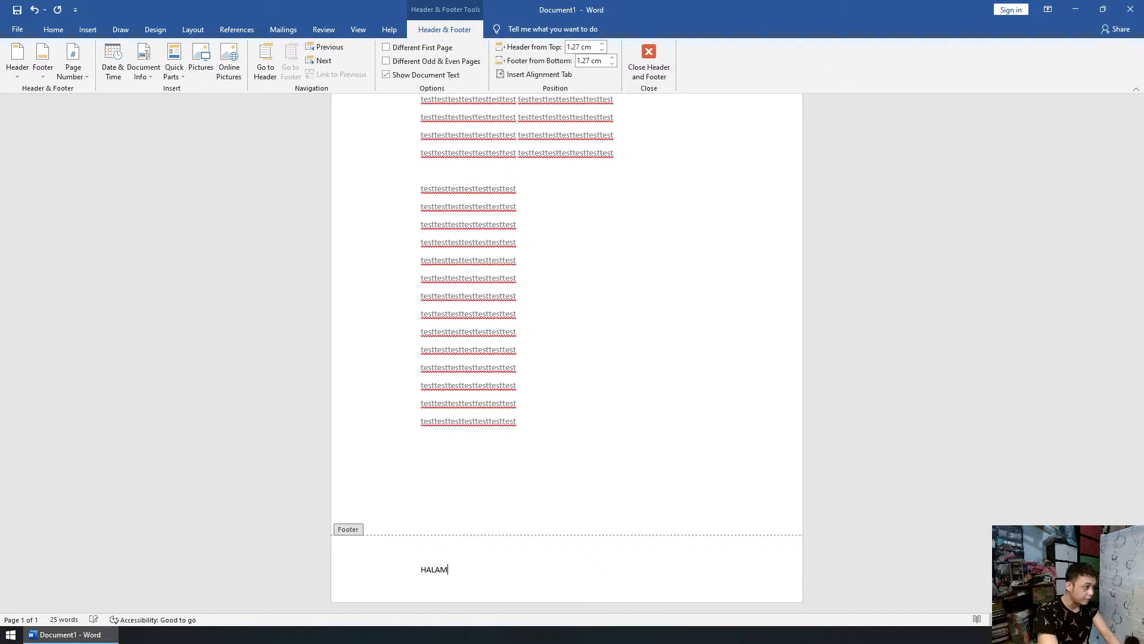
type("A")
key("shift+Home")
key("BackSpace")
type("Contoh halam")
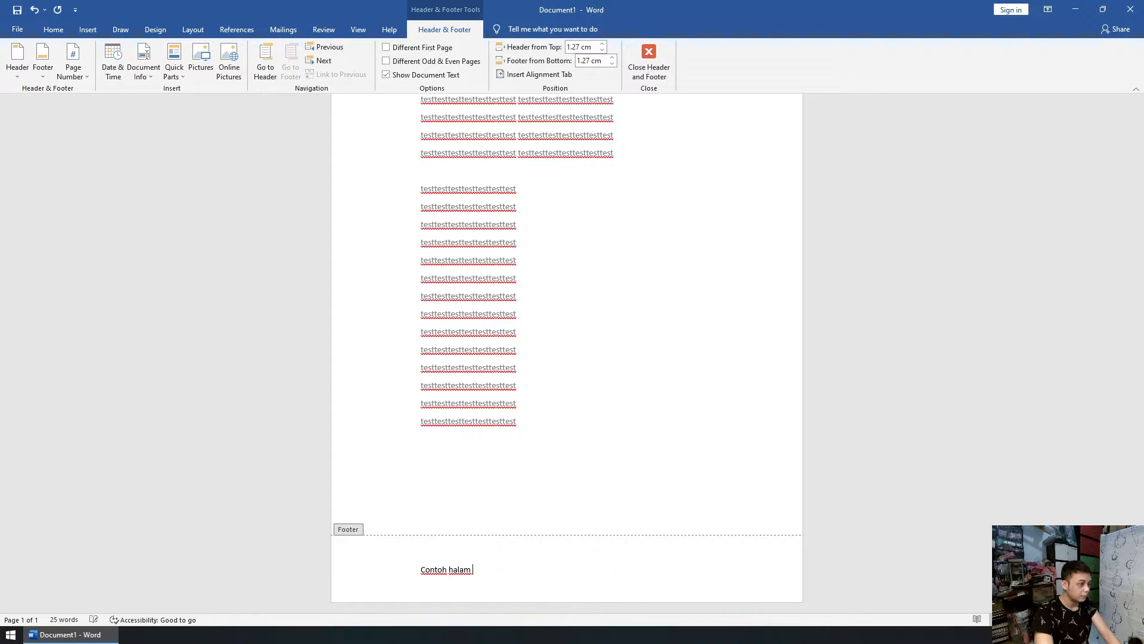
type(" 1")
key("Return")
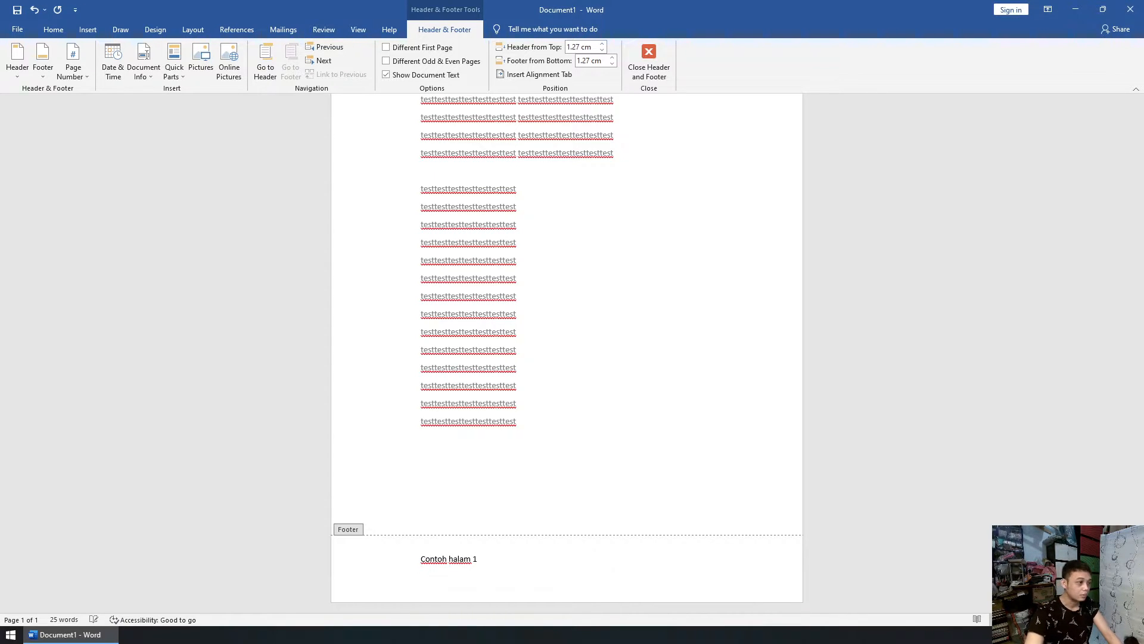
key("BackSpace")
key("BackSpace")
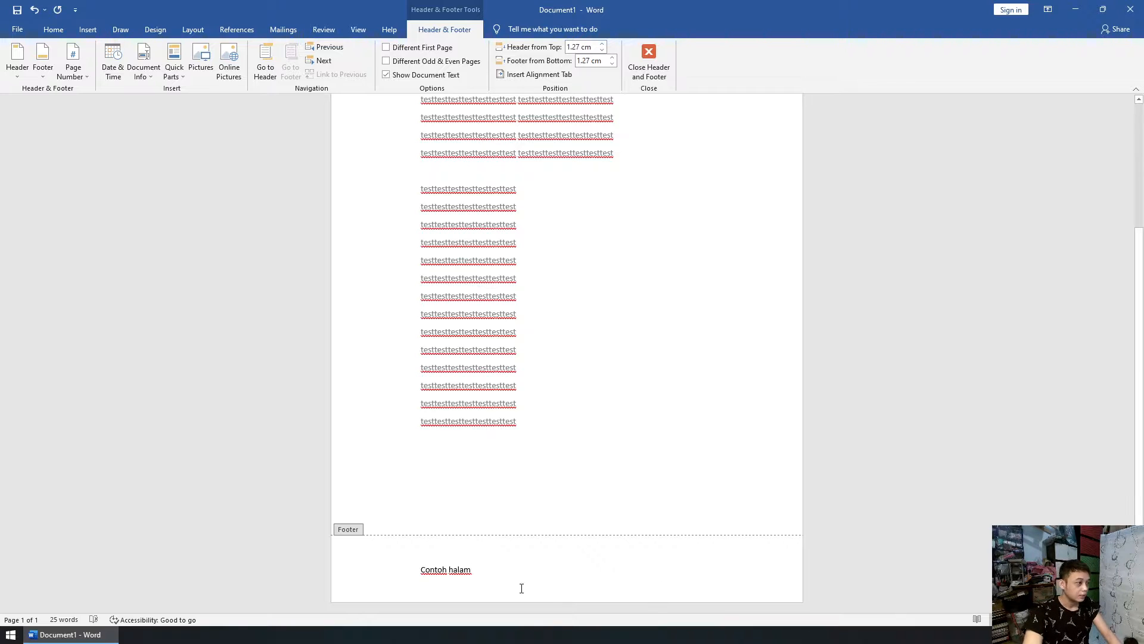
Step: Replace the draft footer text with "Contoh Footer"
left_click(410, 575)
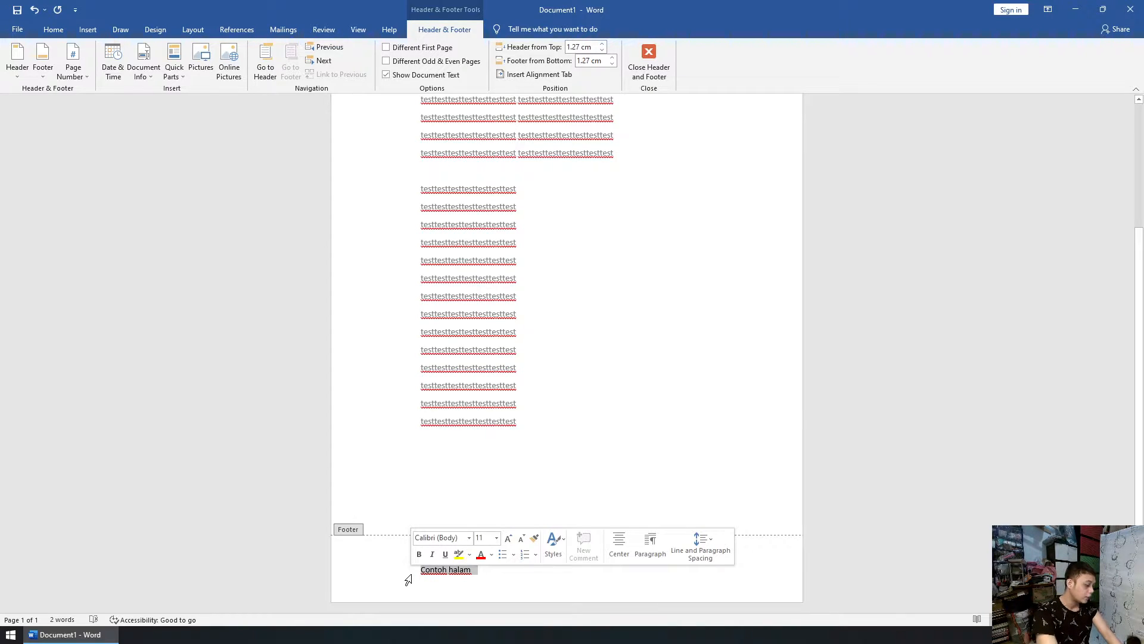
type("dibua")
left_click(408, 579)
type("cont")
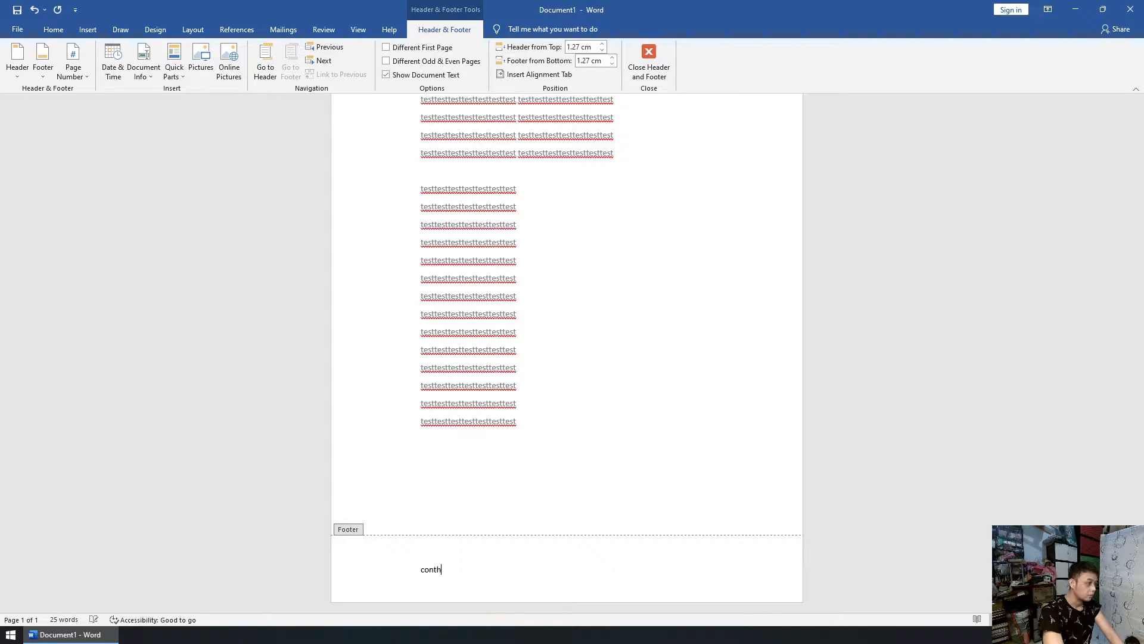
type("oh ")
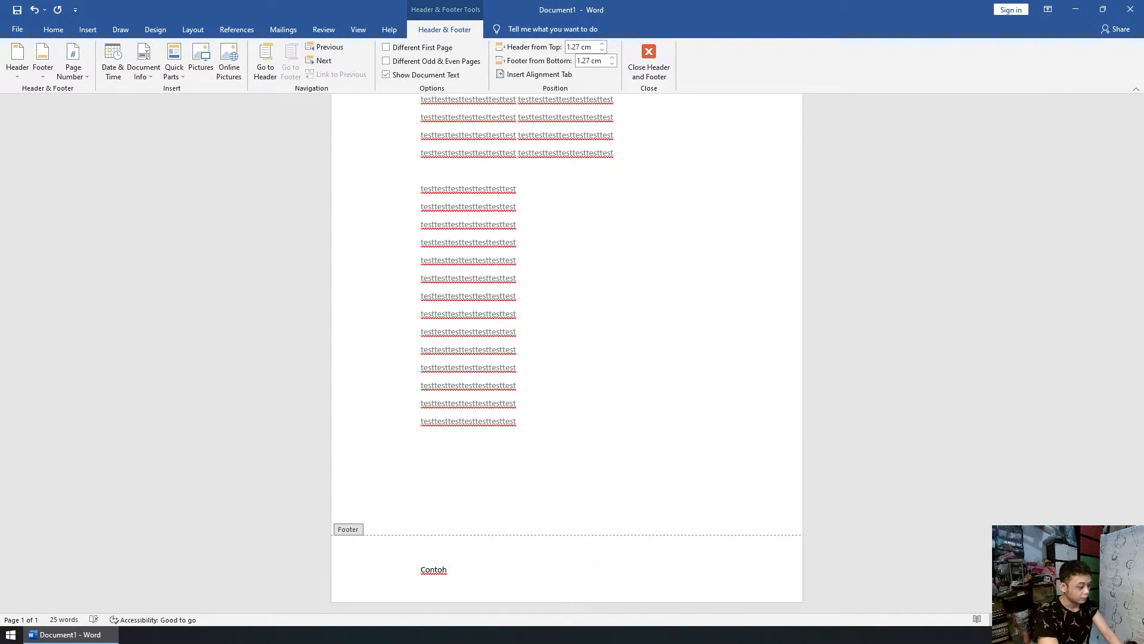
type("Footer")
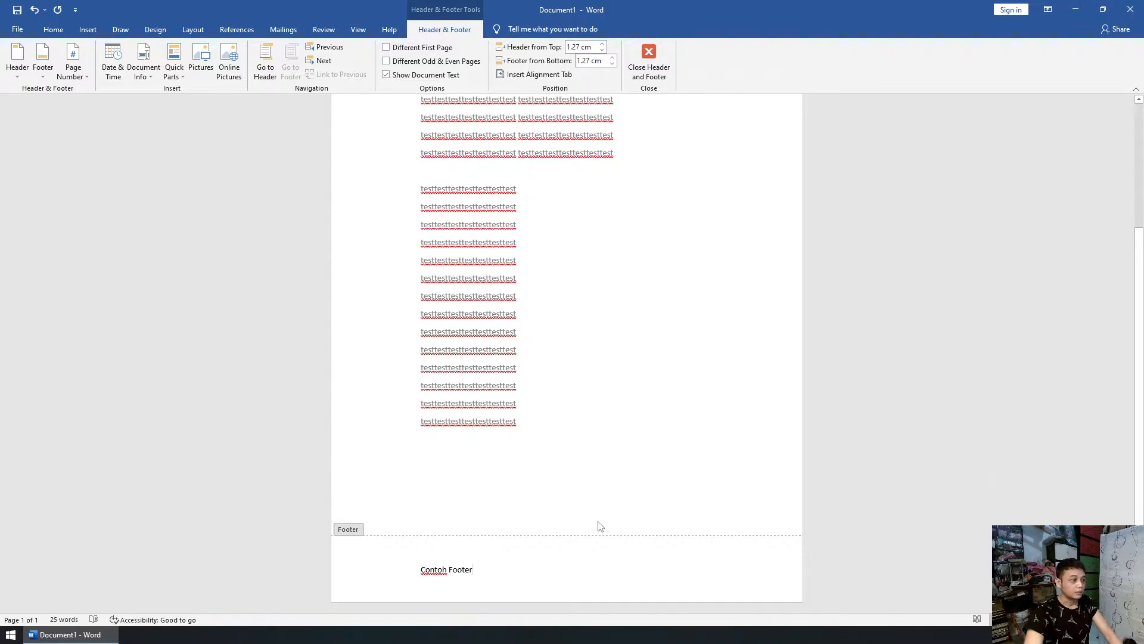
Step: Right-align the "Contoh Footer" text in the page footer
left_click_drag(421, 569, 498, 569)
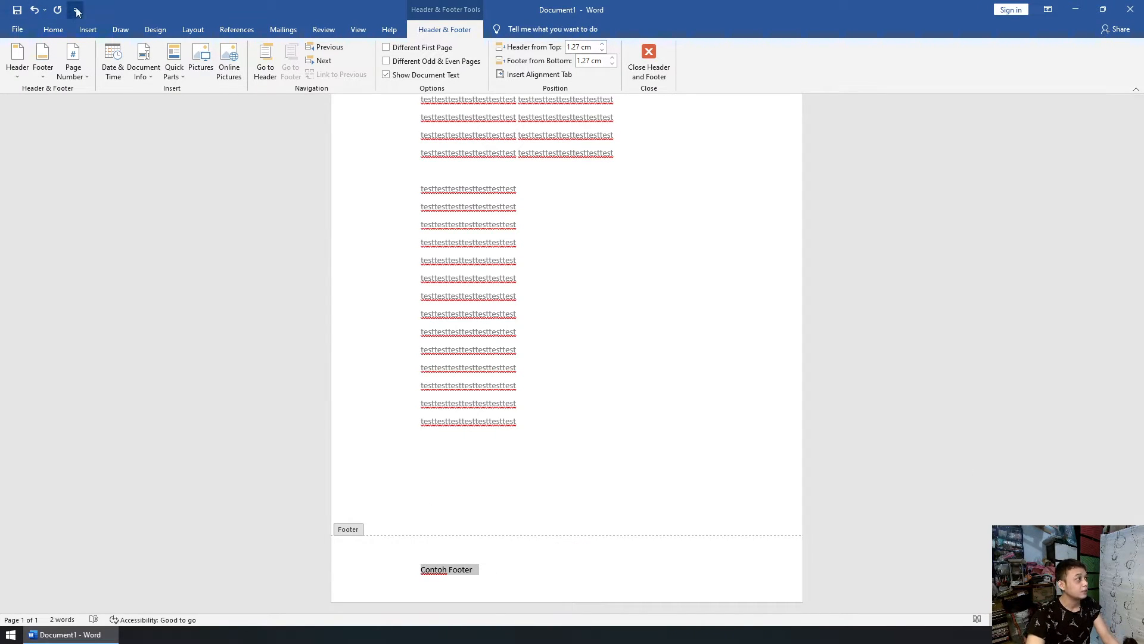
left_click(192, 30)
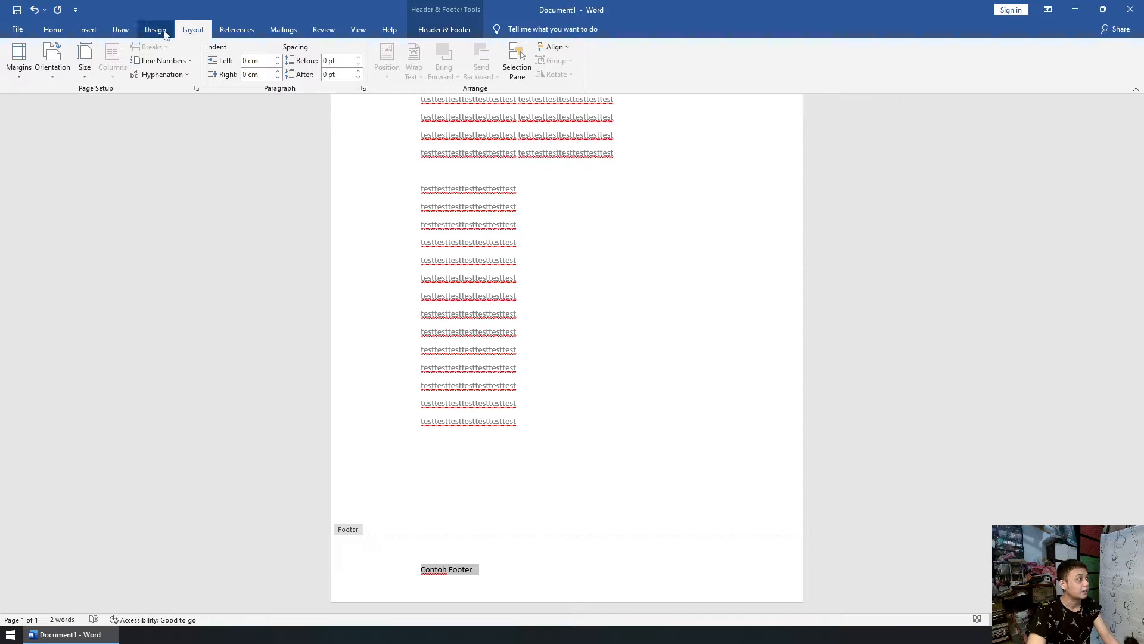
left_click(88, 31)
left_click(55, 31)
left_click(331, 72)
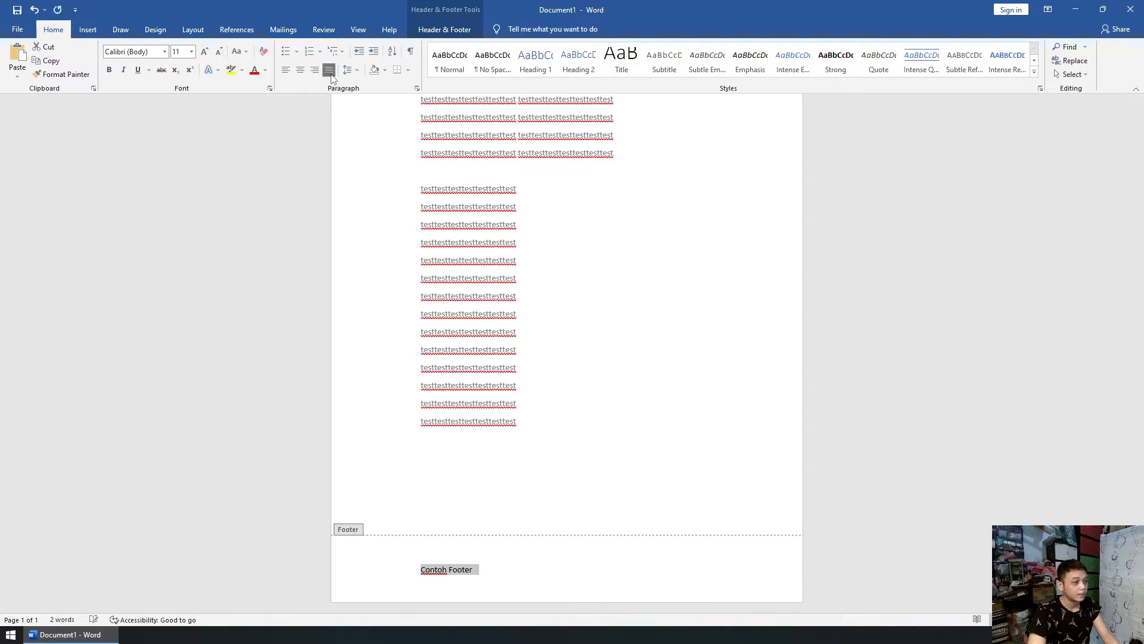
left_click(502, 571)
key("ctrl+e")
key("ctrl+r")
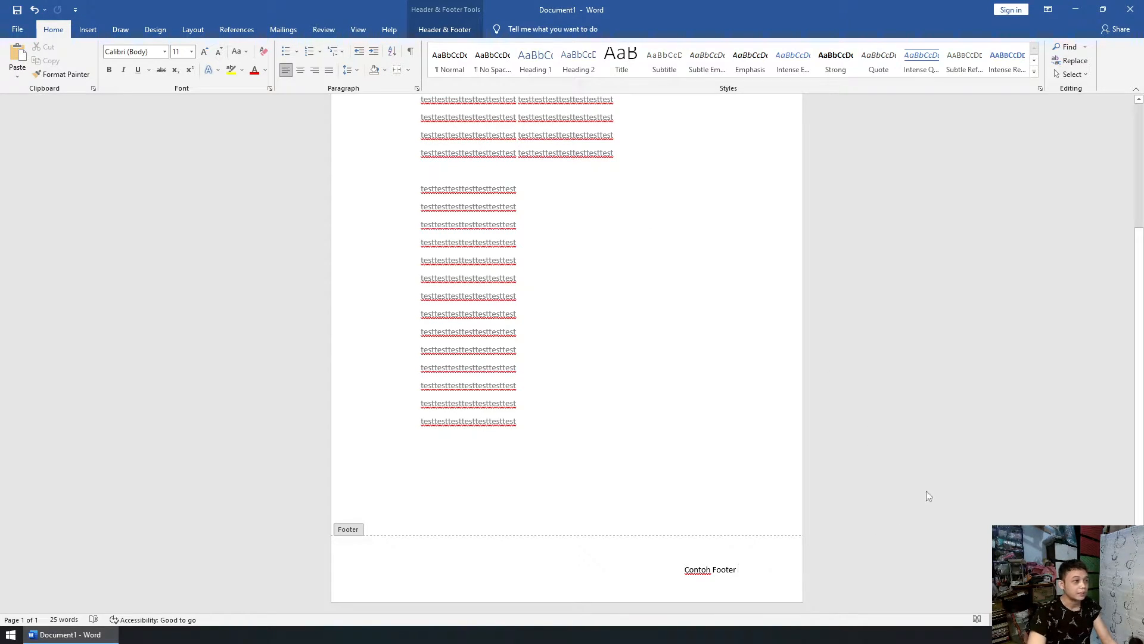
scroll(926, 491, "up", 5)
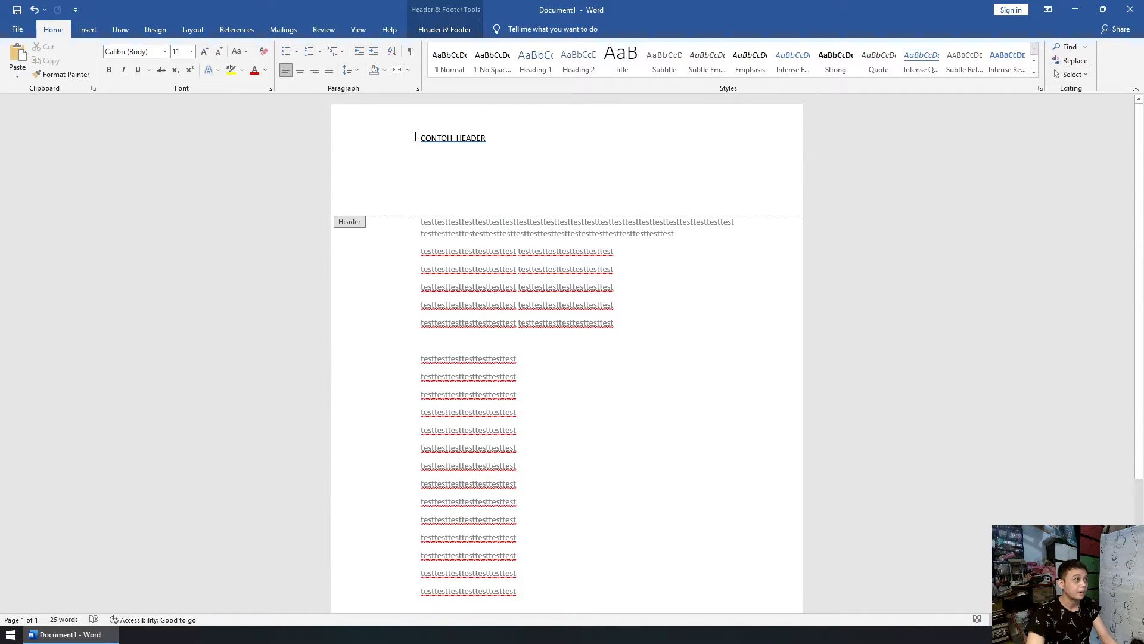
triple_click(453, 138)
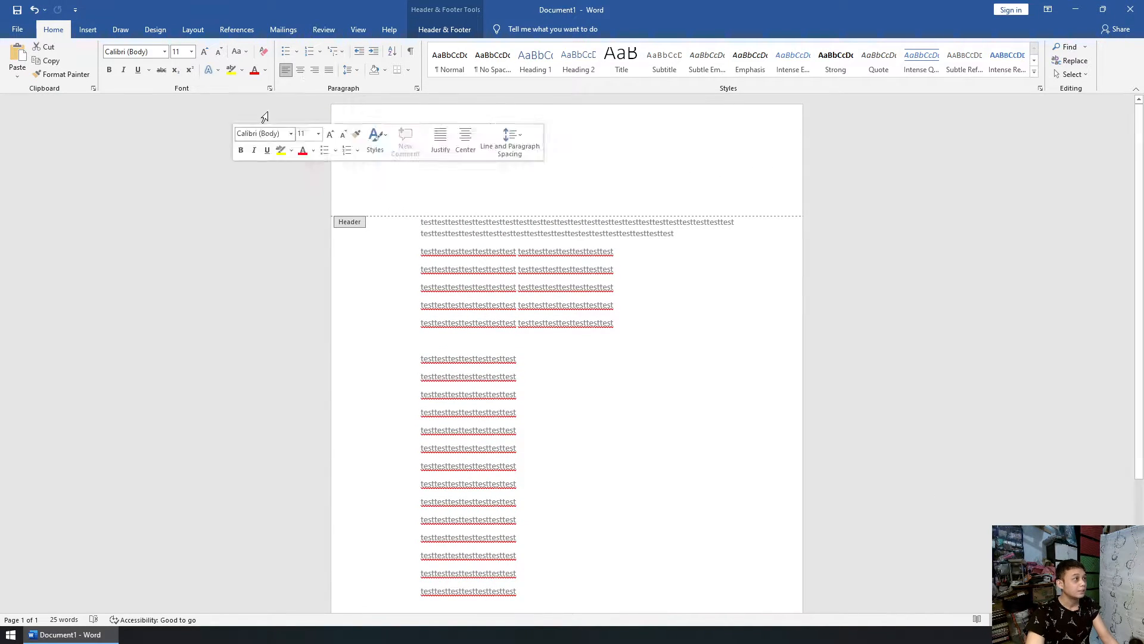
left_click(193, 30)
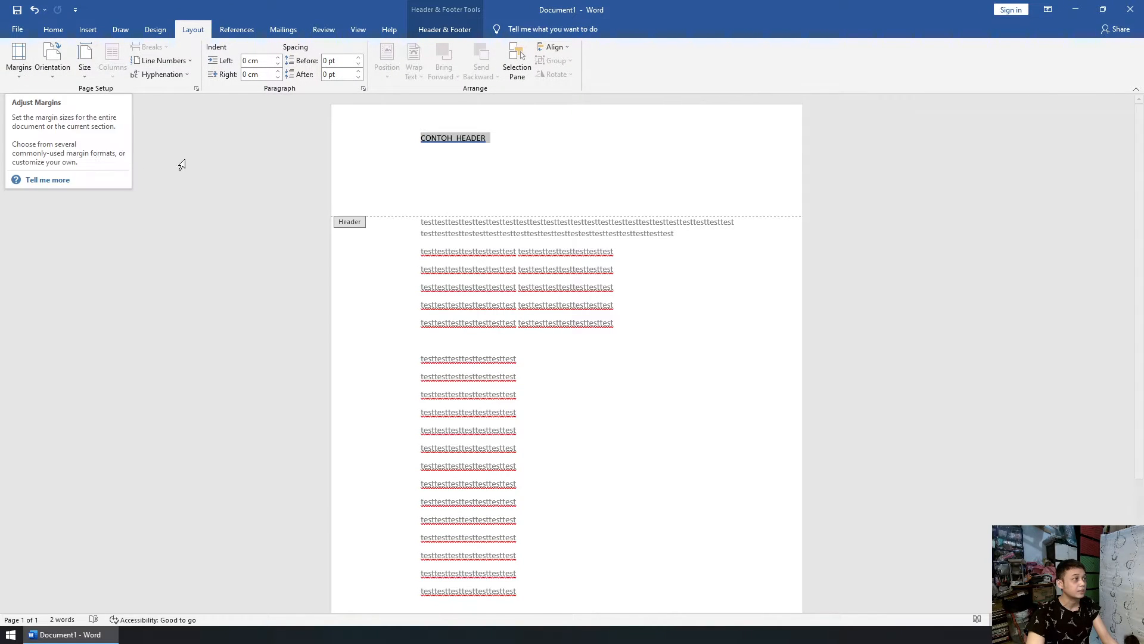
key("Menu")
left_click(1007, 332)
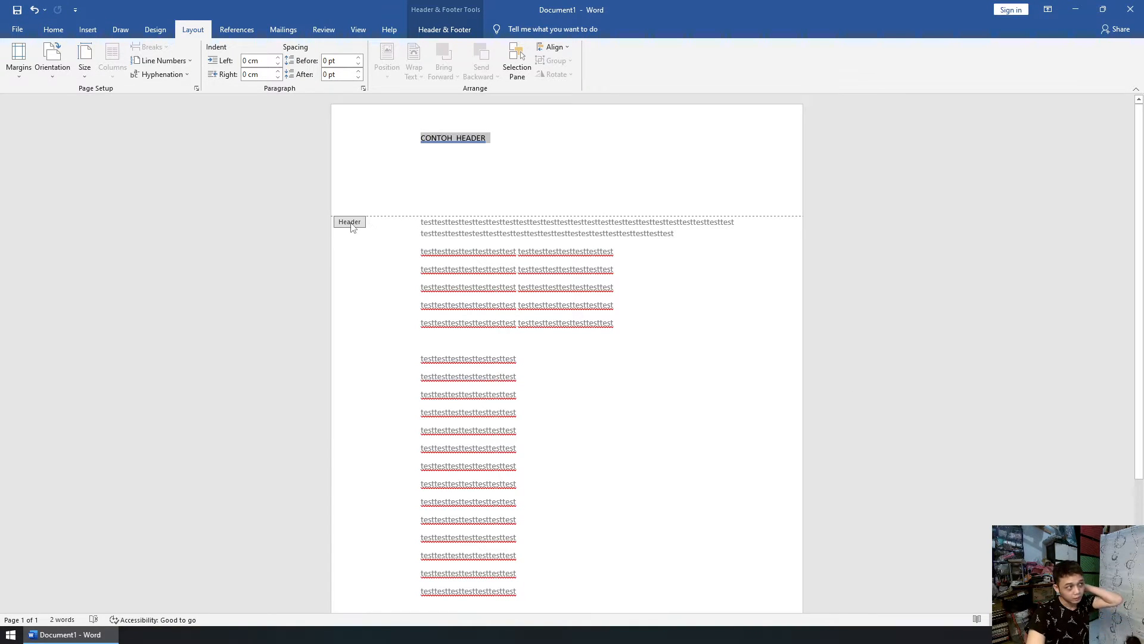
right_click(485, 136)
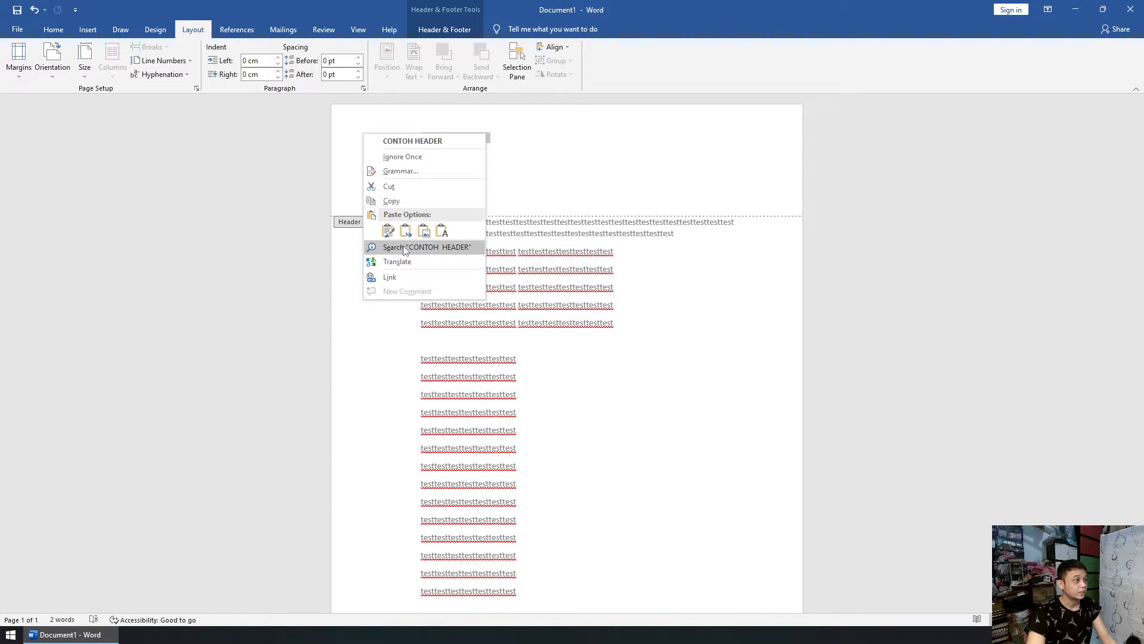
left_click(1017, 293)
Step: Close header and footer editing and return to the document body
double_click(686, 310)
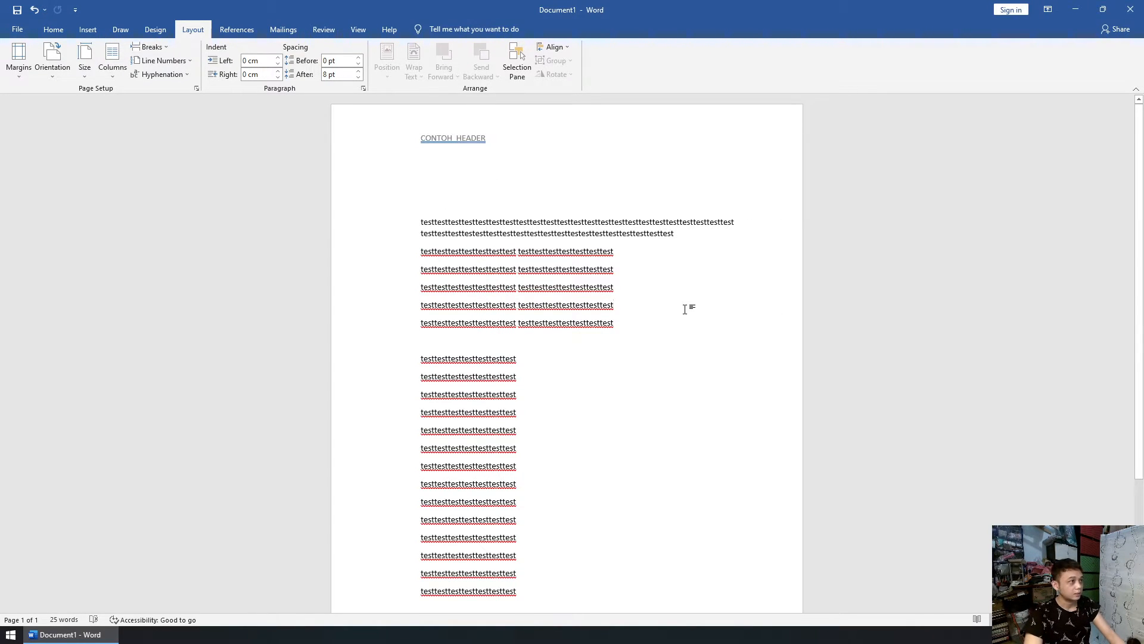
Step: Review how the header and footer text sit on the page relative to the body text
scroll(680, 309, "down", 3)
scroll(591, 310, "up", 3)
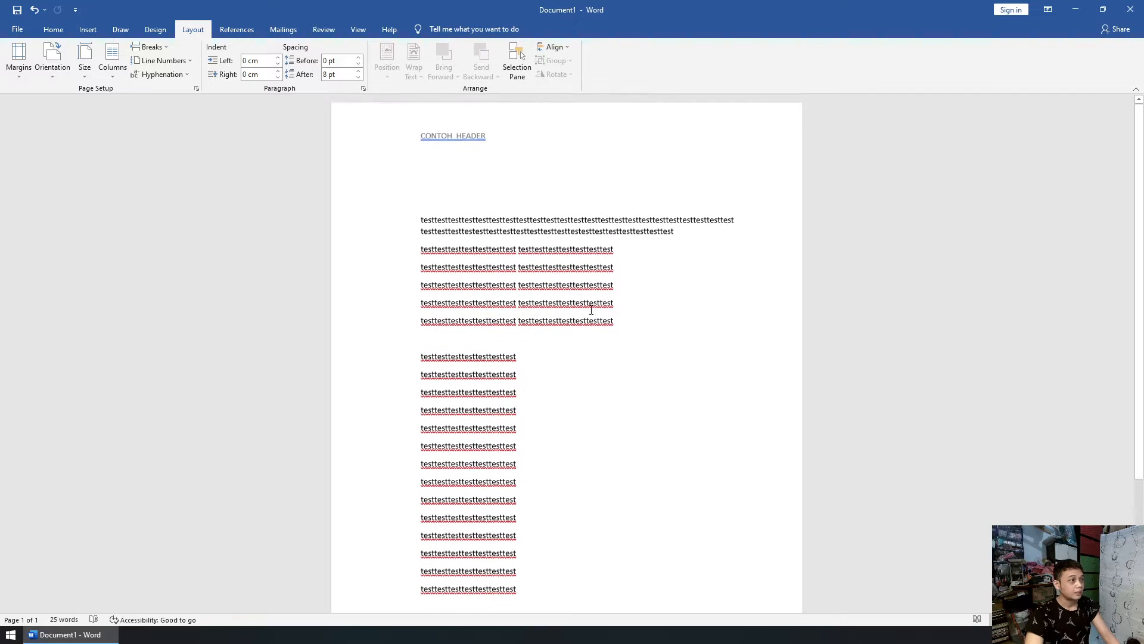
left_click(513, 137)
scroll(676, 322, "down", 6)
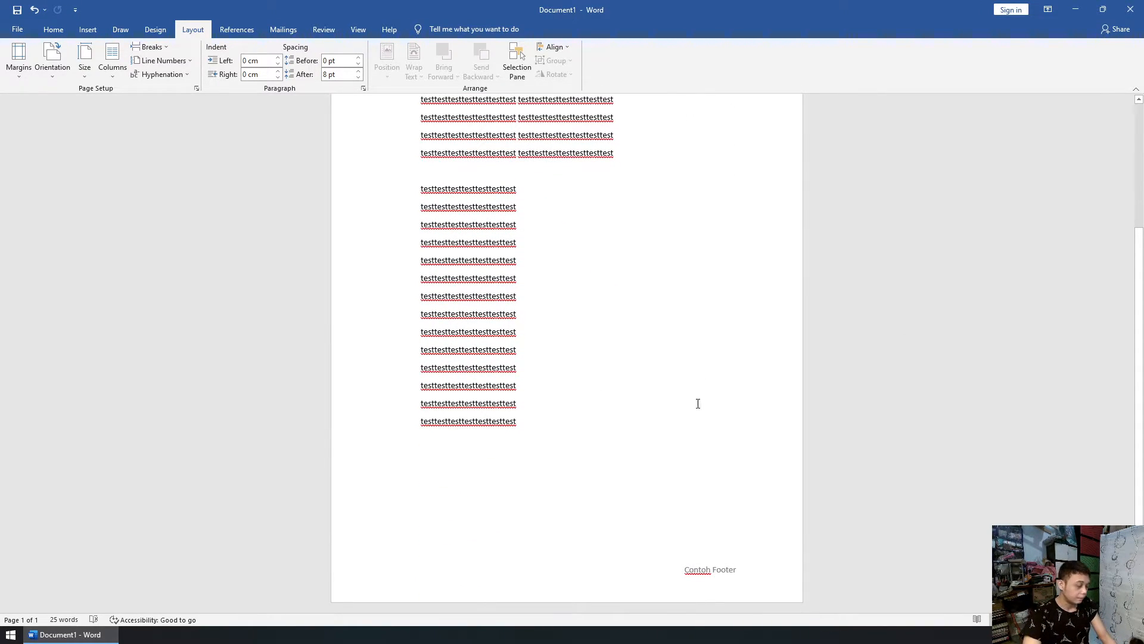
scroll(698, 403, "up", 3)
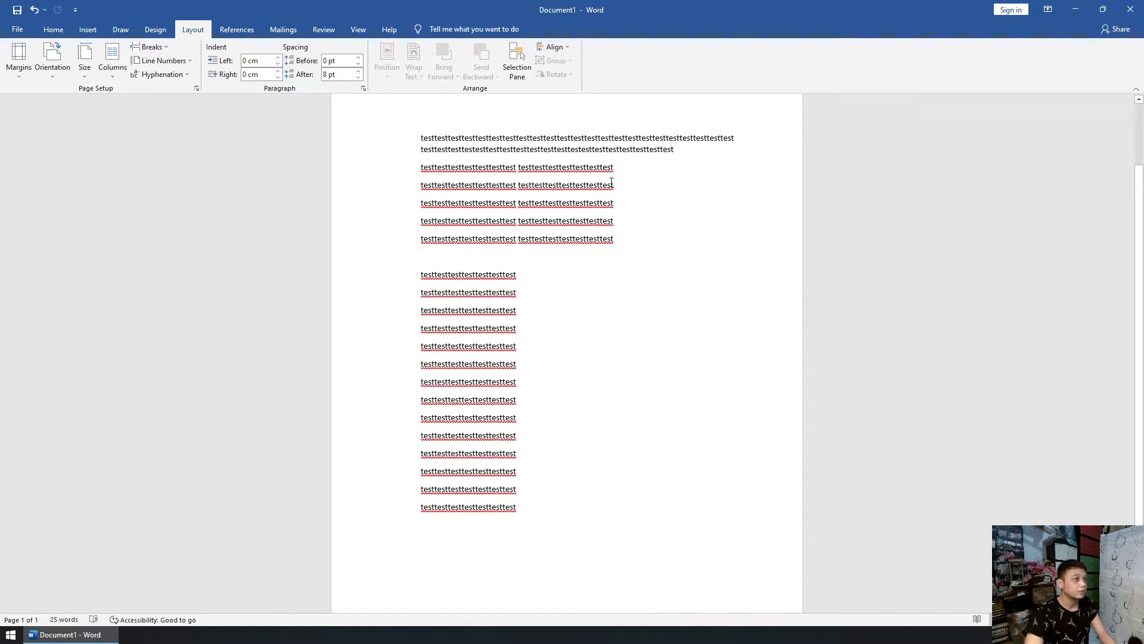
scroll(656, 209, "up", 2)
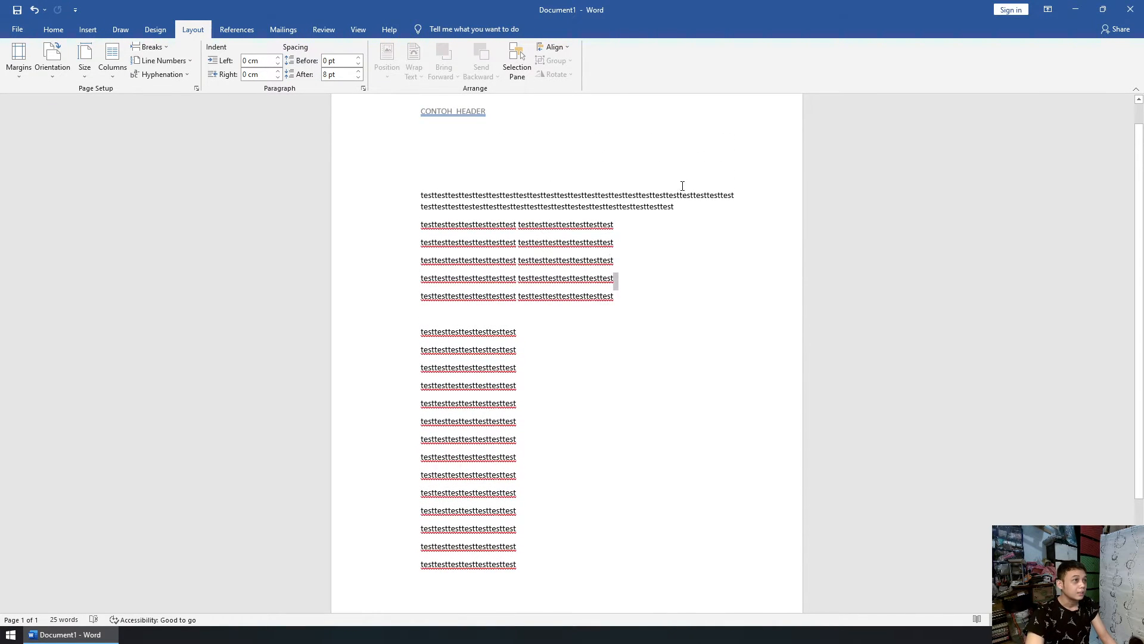
Step: Duplicate the opening two-line test paragraph twice directly below itself and add a blank line after the copies
left_click_drag(677, 207, 398, 197)
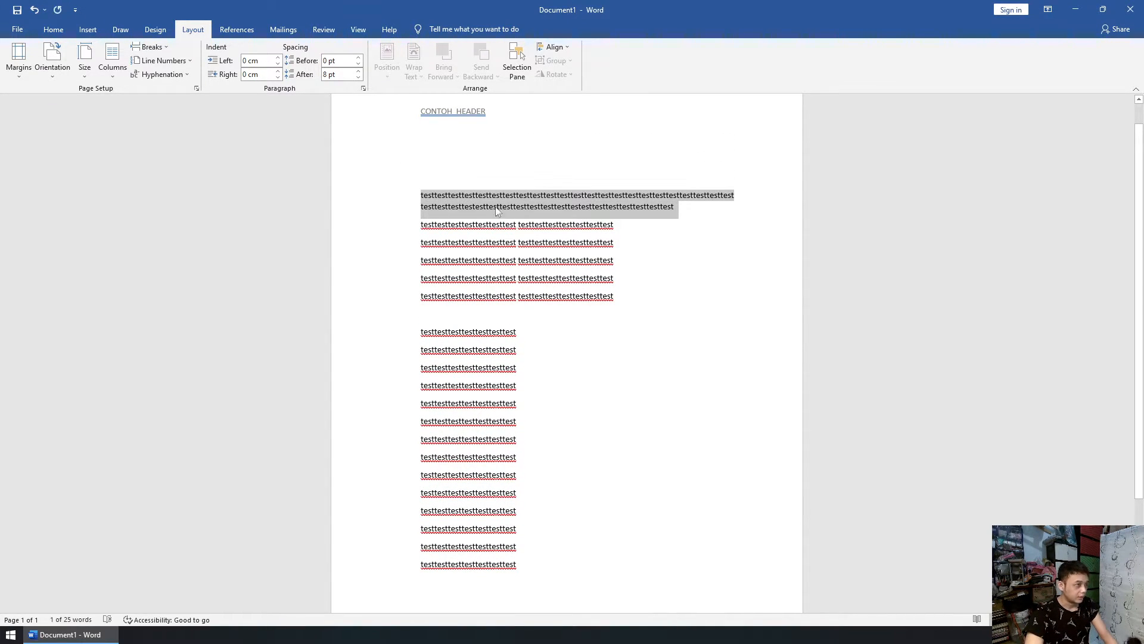
key("ctrl+v")
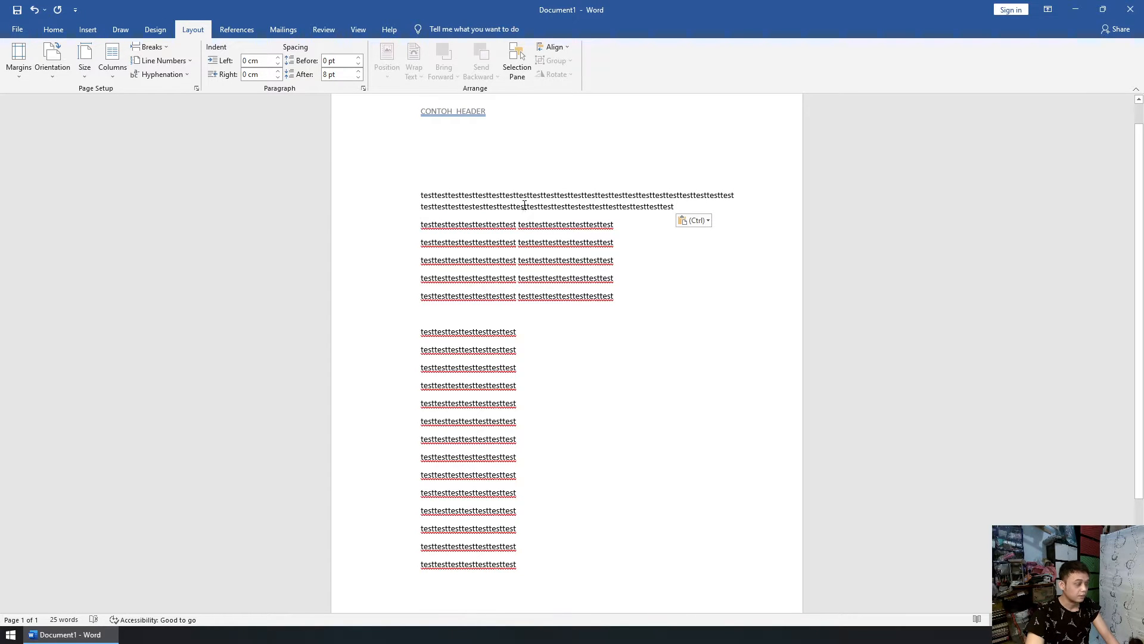
key("ctrl+v")
key("ctrl+v")
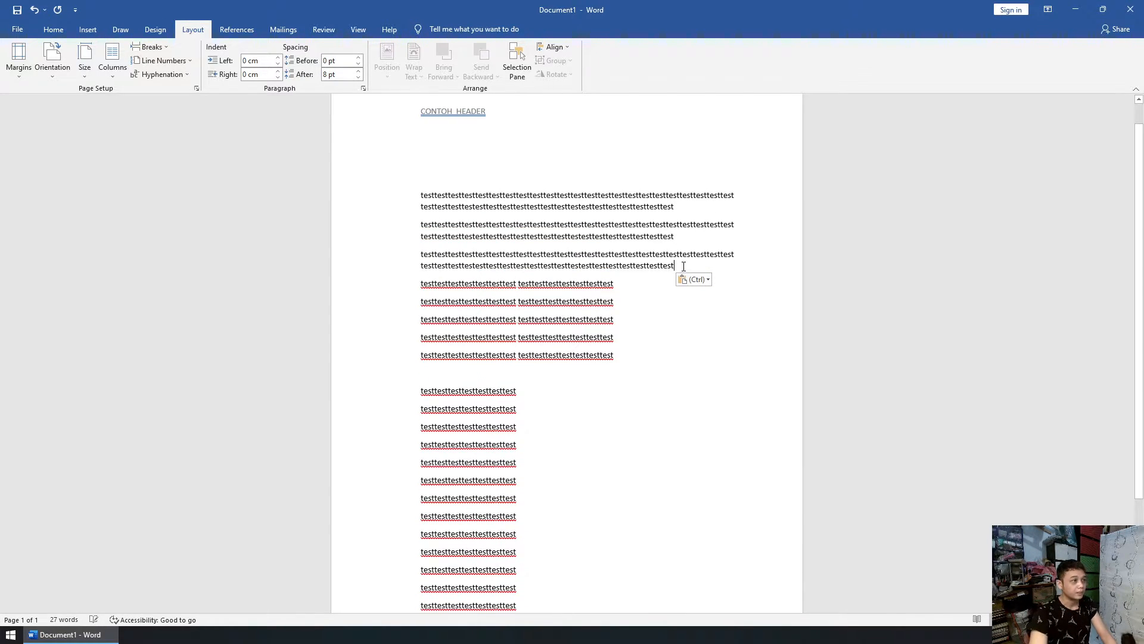
key("Return")
left_click(522, 391)
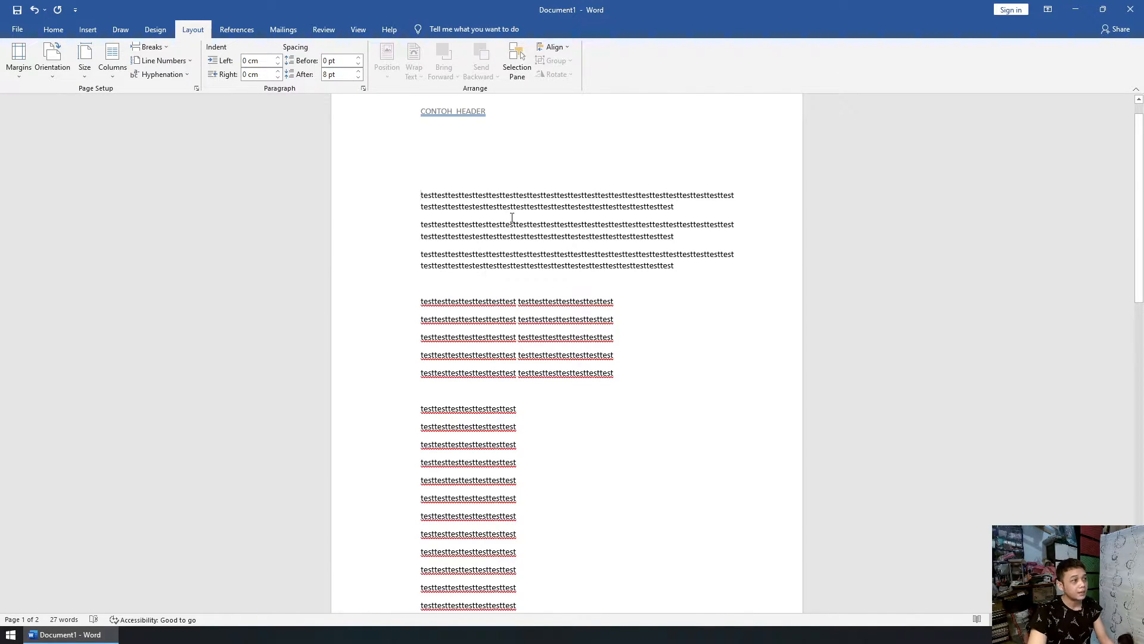
Step: Justify the three two-line test paragraphs at the start of the document and clear the selection
left_click_drag(417, 195, 682, 262)
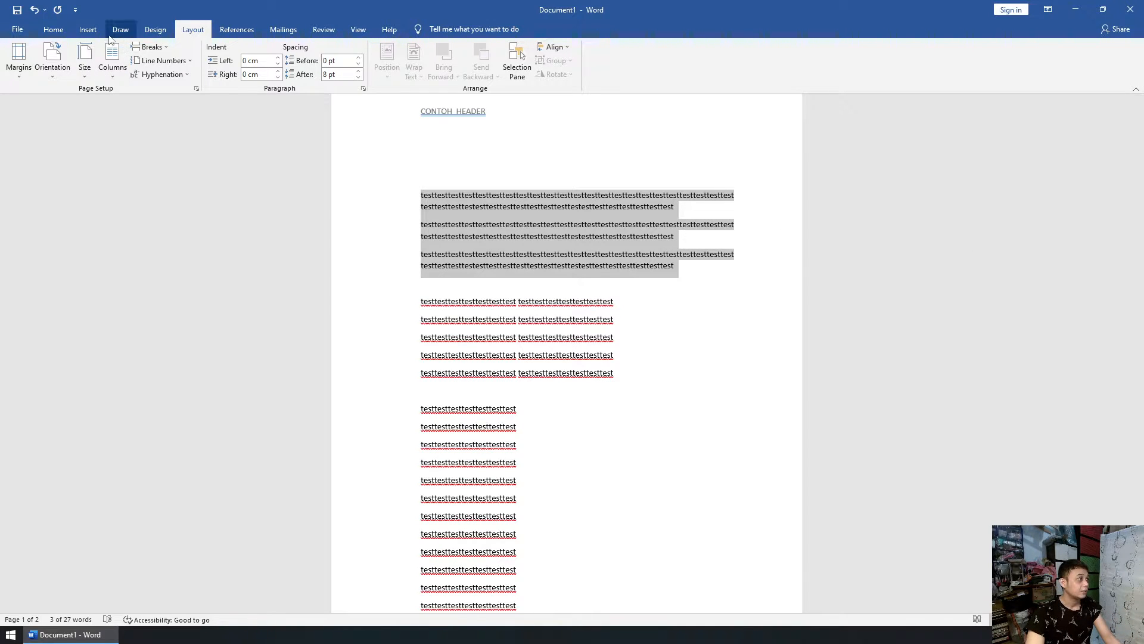
left_click(87, 30)
left_click(65, 34)
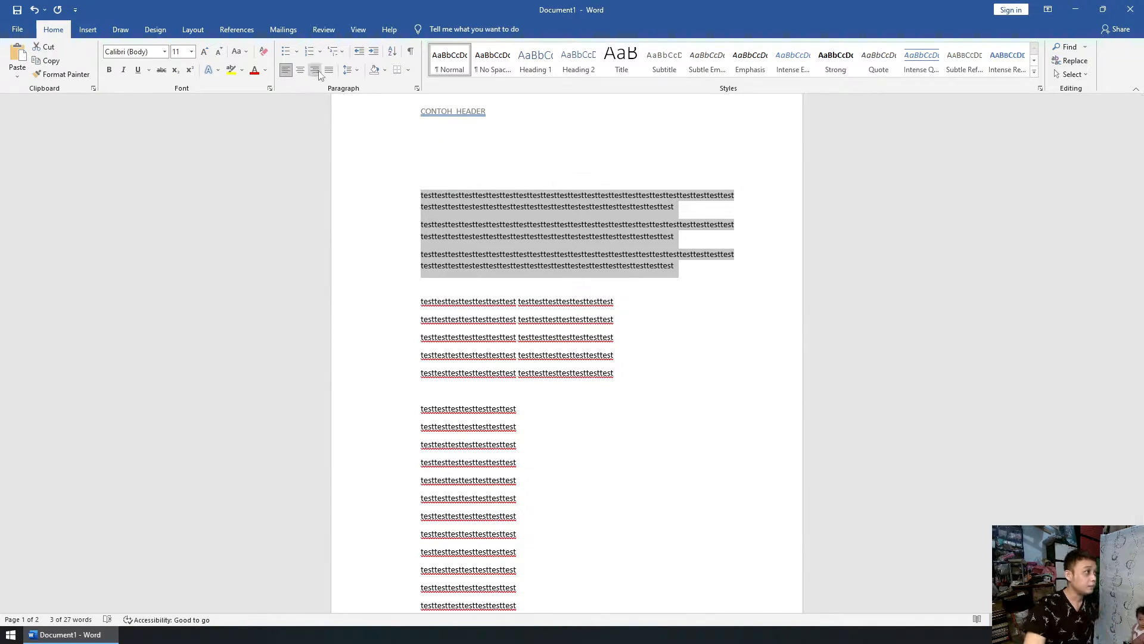
left_click(328, 71)
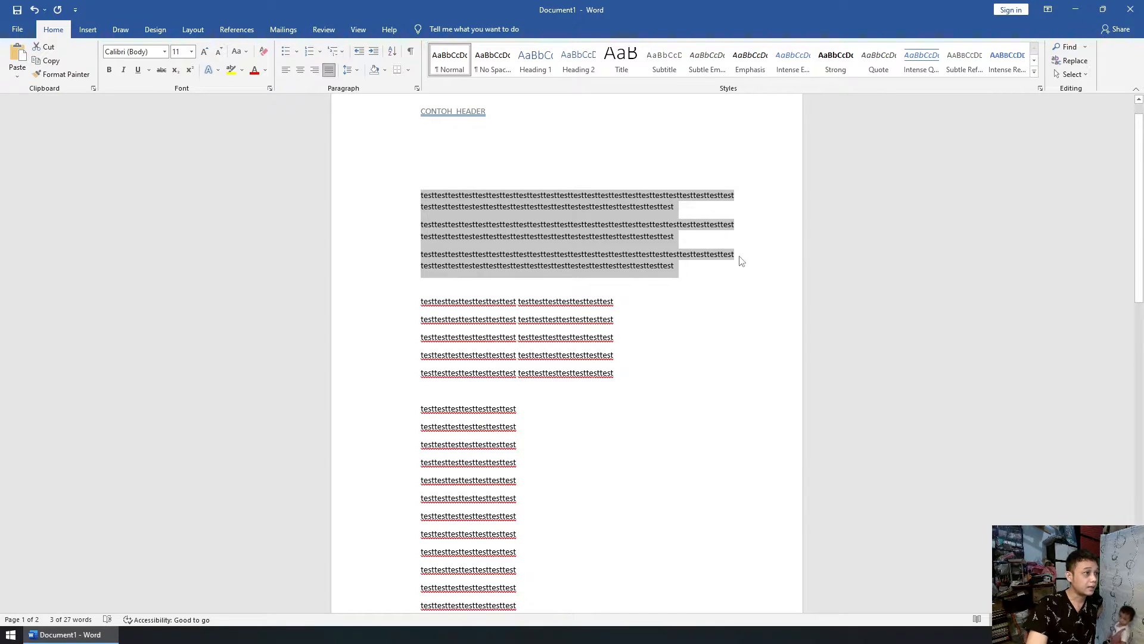
left_click(689, 266)
left_click_drag(688, 266, 421, 195)
left_click(697, 211)
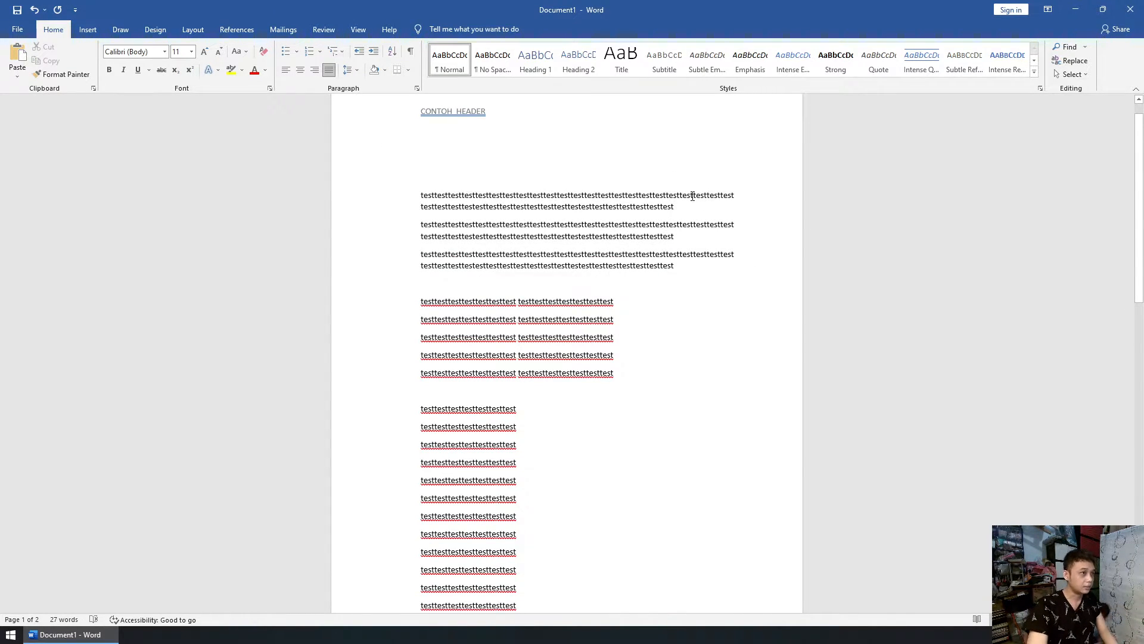
Step: Insert spaces throughout the first justified paragraph to break its continuous "test" string into separate words
left_click(488, 195)
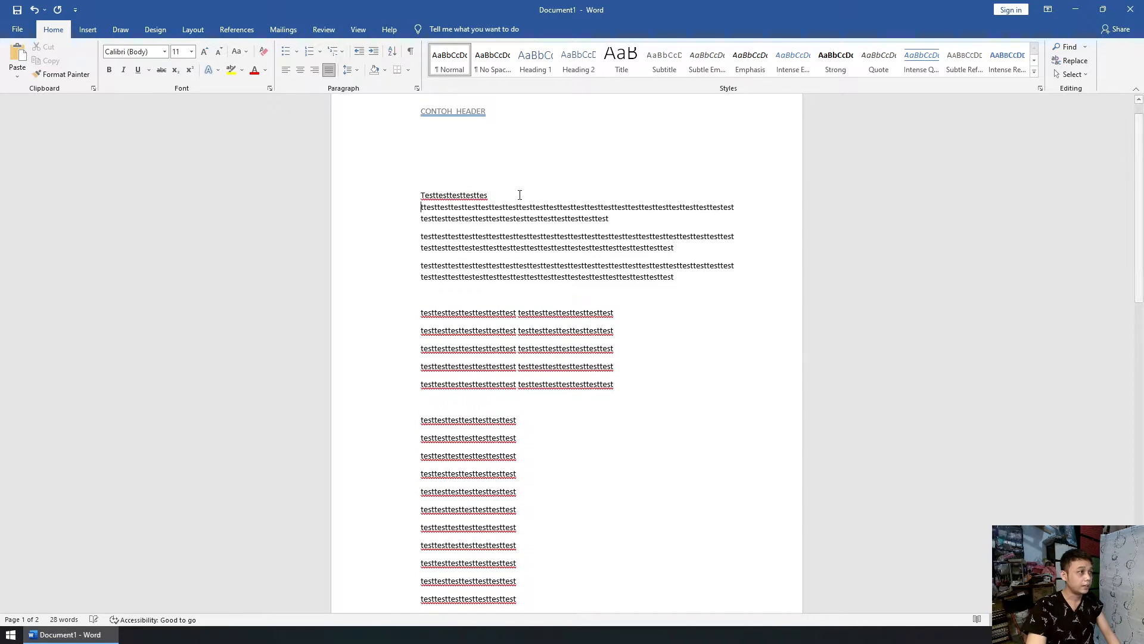
left_click(594, 207)
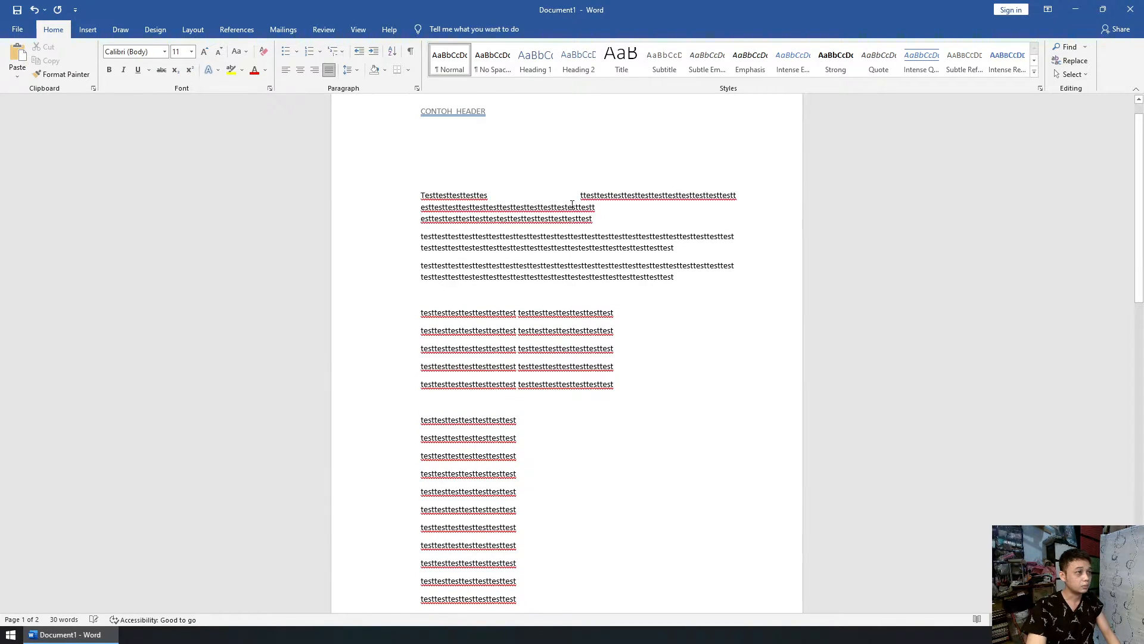
left_click_drag(581, 195, 510, 193)
key("Right")
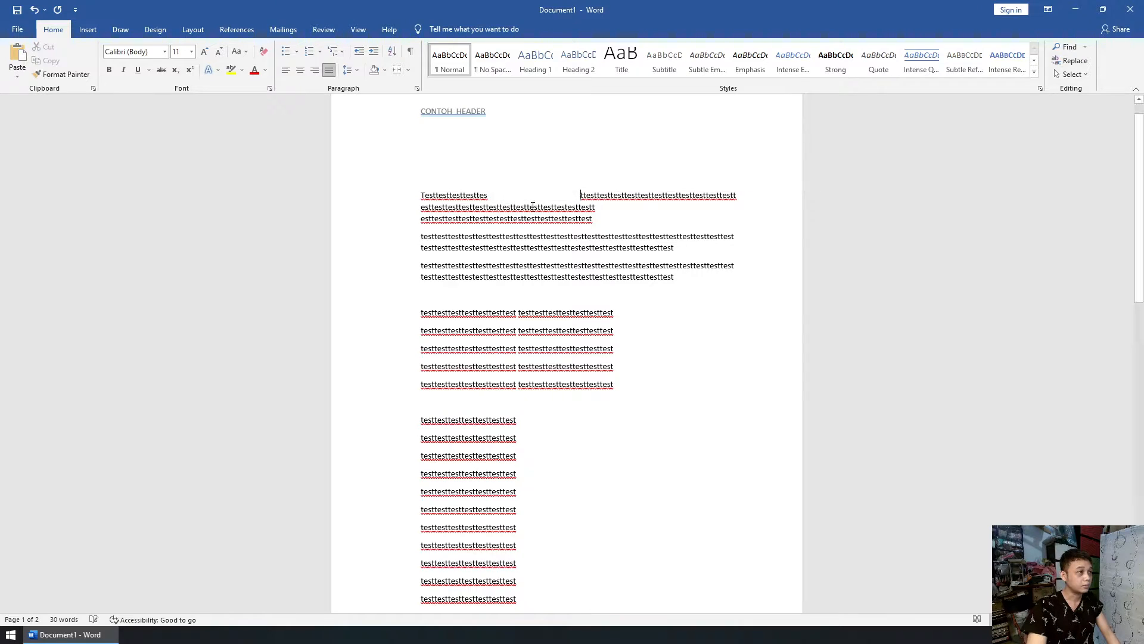
left_click(685, 195)
left_click(559, 206)
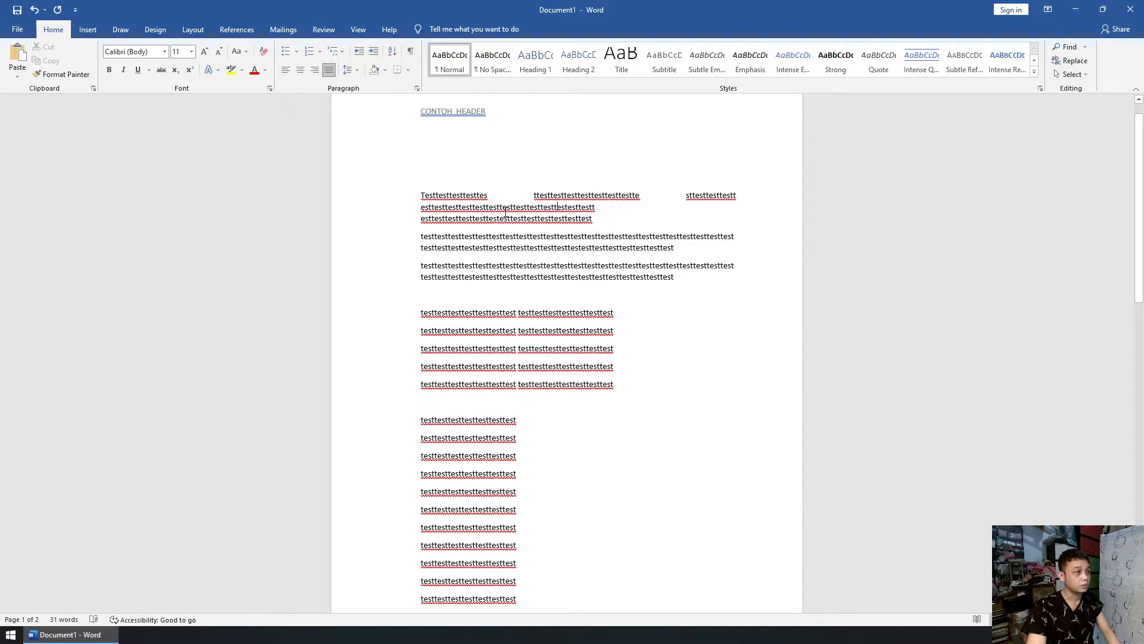
left_click(503, 210)
left_click(470, 208)
left_click(569, 207)
left_click(637, 207)
left_click(691, 195)
left_click(556, 195)
left_click(524, 195)
left_click(449, 195)
left_click(532, 206)
left_click(668, 207)
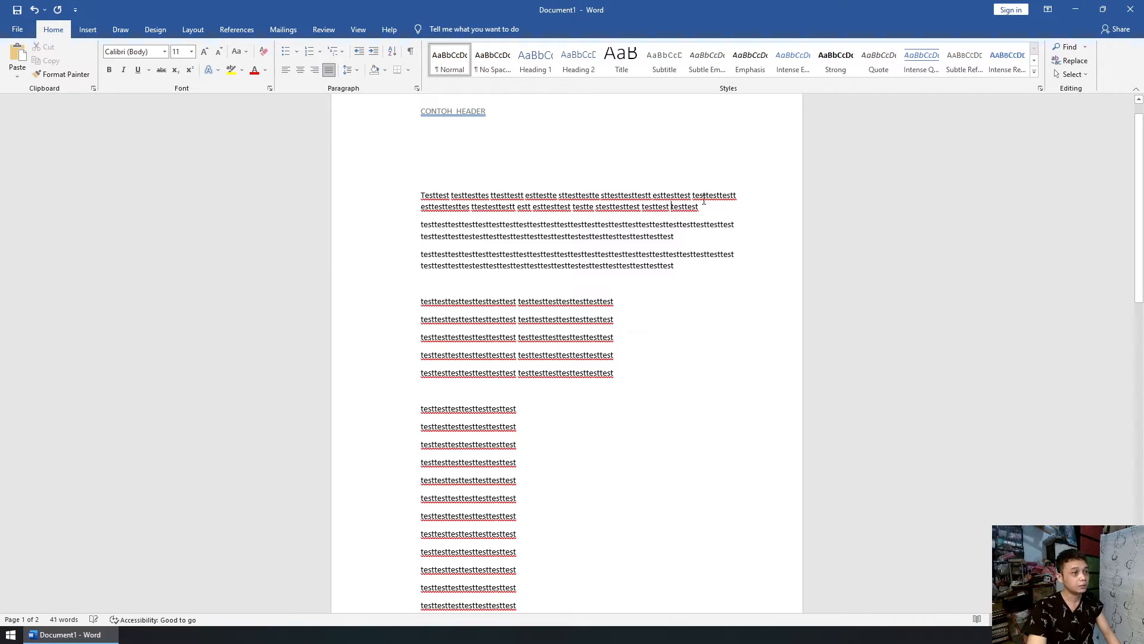
left_click(703, 196)
left_click(703, 206)
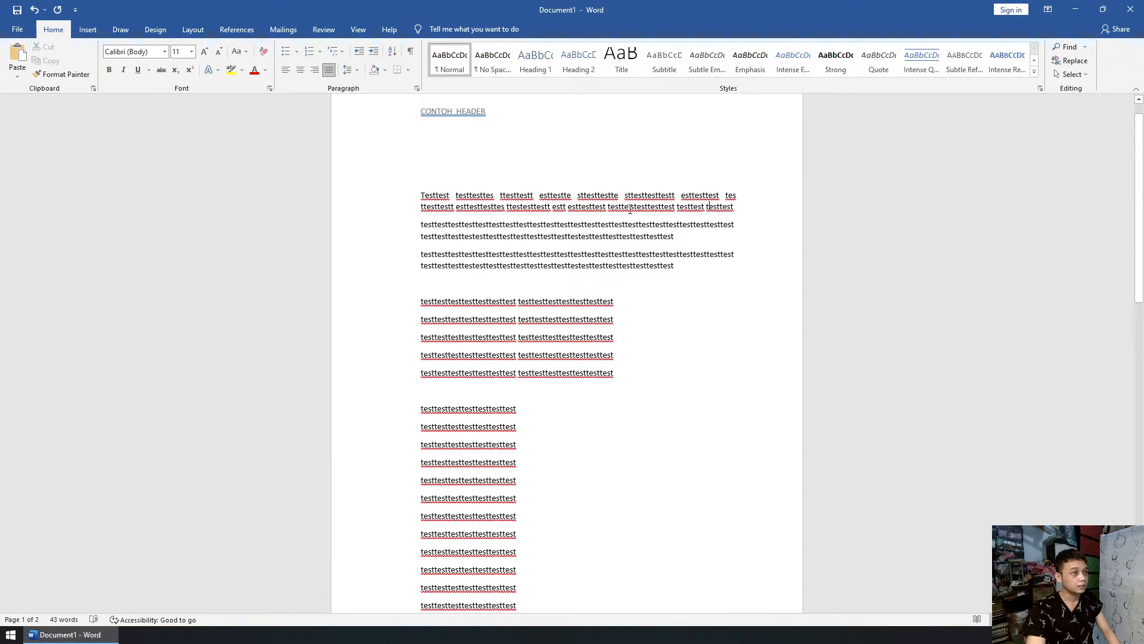
Step: Break the second justified paragraph's continuous "test" string into separate words by inserting spaces along both lines
left_click(435, 224)
left_click(475, 235)
left_click(465, 236)
left_click(706, 224)
left_click(524, 227)
left_click(538, 235)
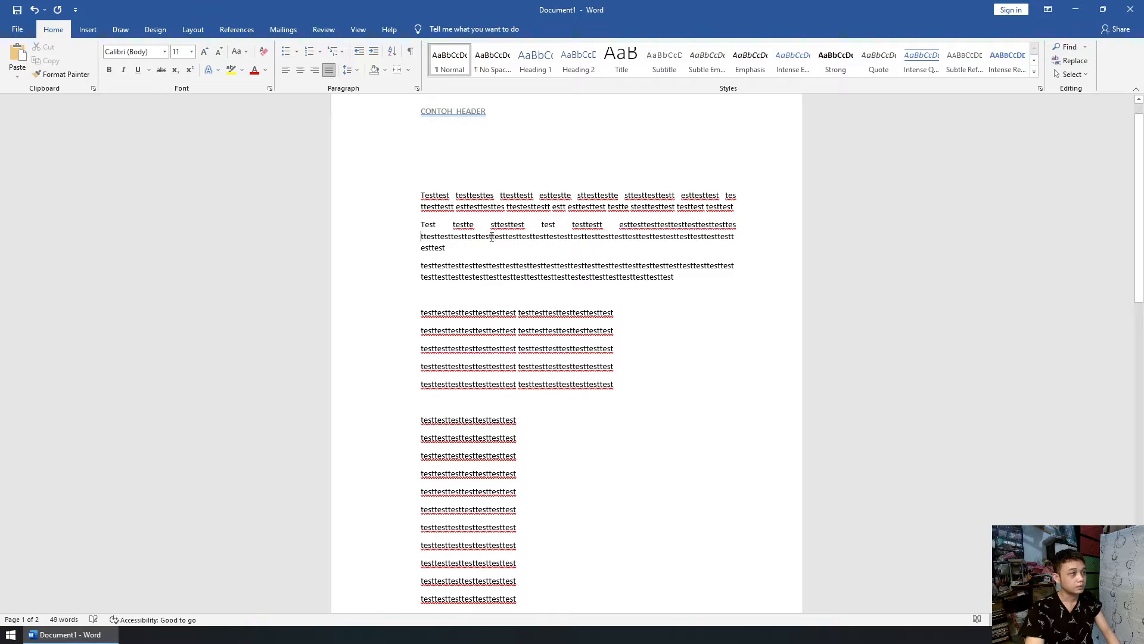
left_click(487, 237)
left_click(444, 238)
left_click(463, 237)
left_click(474, 236)
left_click(496, 237)
left_click(528, 237)
left_click(598, 236)
left_click(641, 236)
left_click(610, 224)
left_click(586, 225)
left_click(627, 225)
left_click(601, 224)
left_click(705, 225)
left_click(677, 237)
left_click(564, 236)
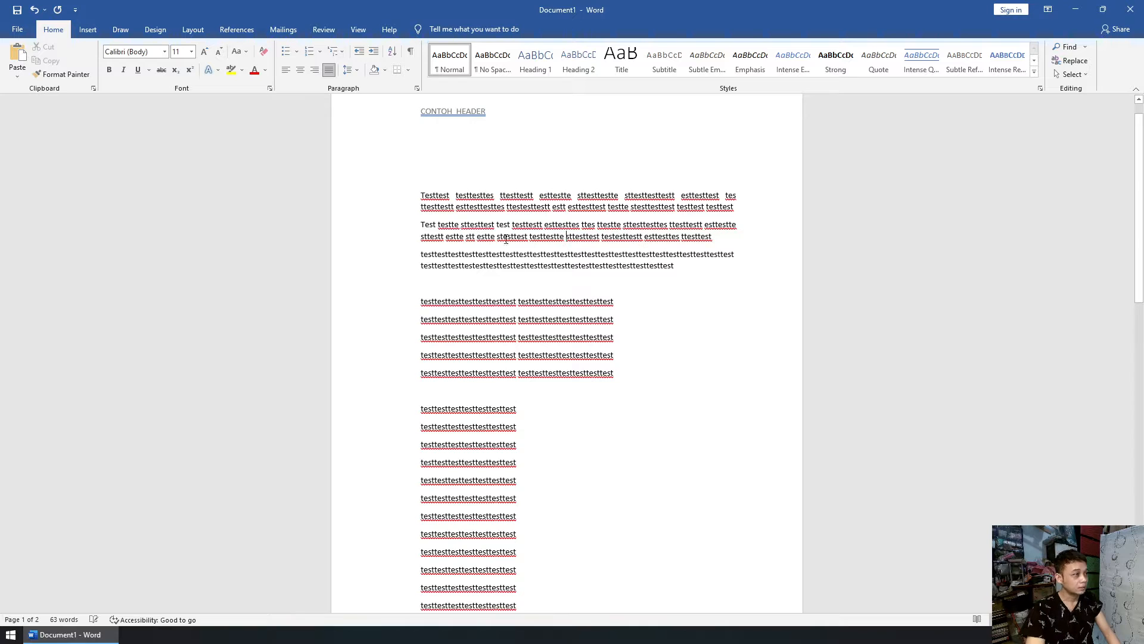
left_click(647, 224)
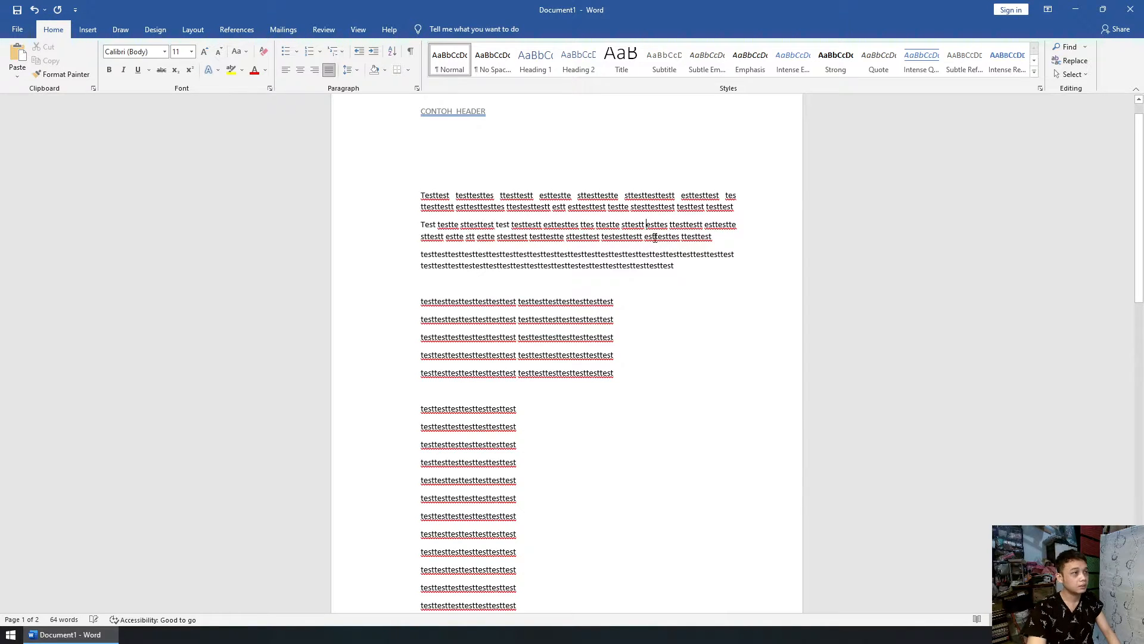
left_click(631, 236)
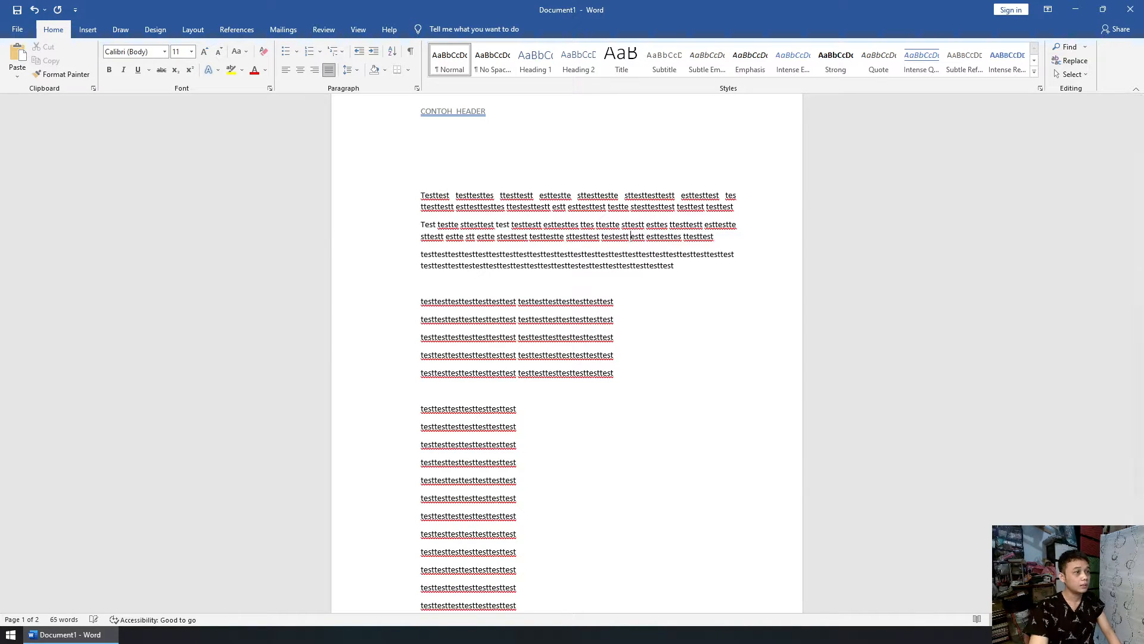
left_click(484, 224)
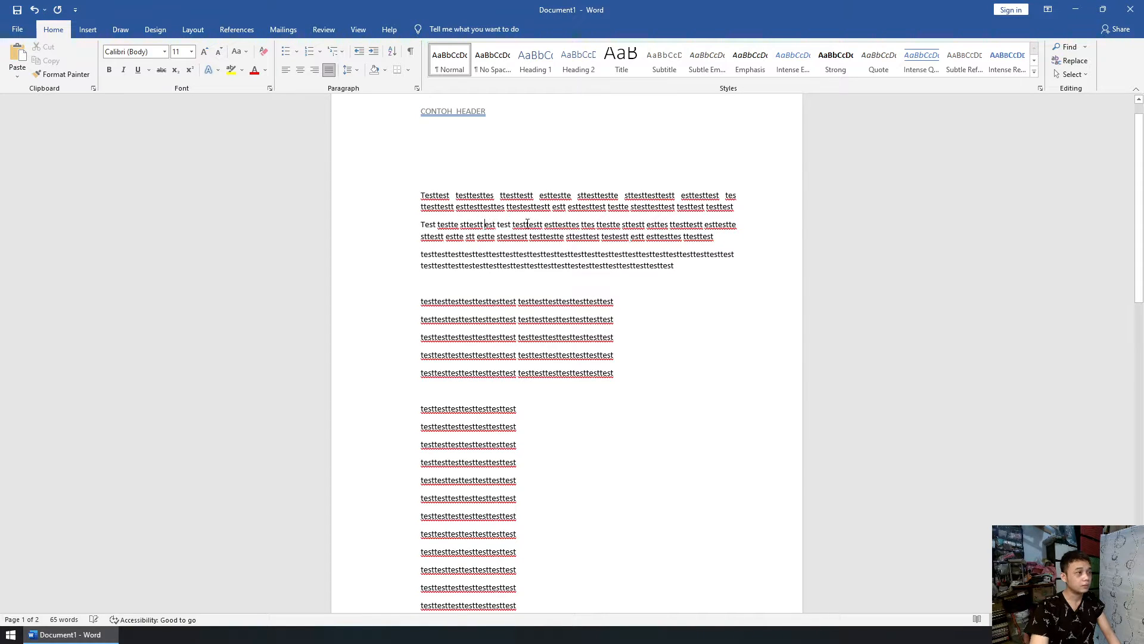
Step: Add spaces across the third justified paragraph so its unbroken "test" text becomes individual words
left_click(460, 255)
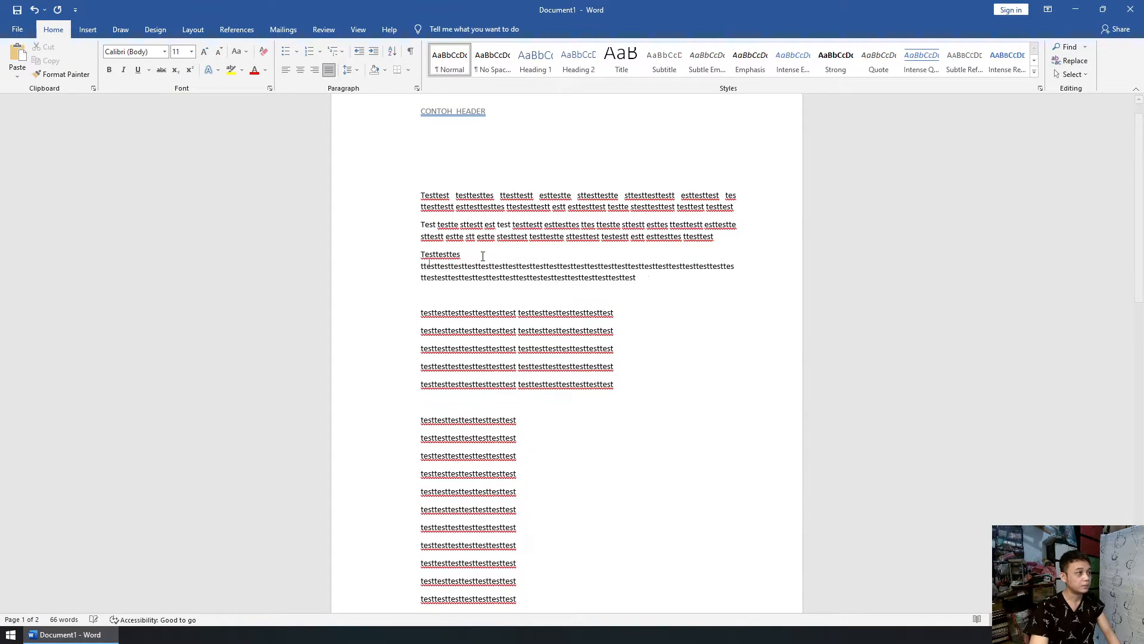
left_click(452, 264)
left_click(453, 266)
left_click(453, 266)
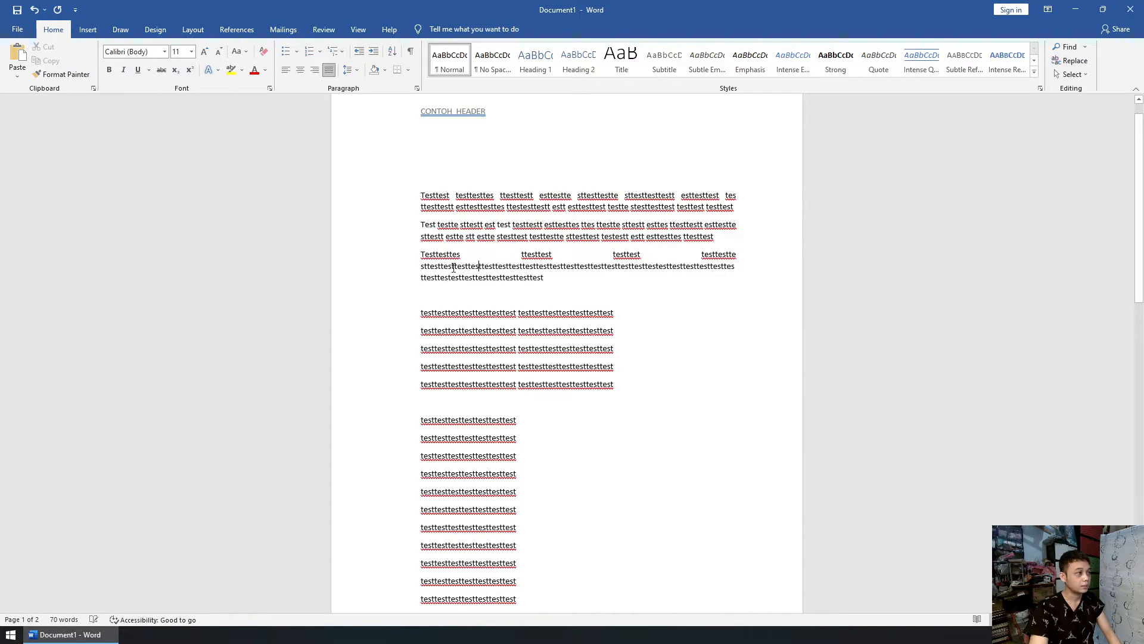
left_click(449, 267)
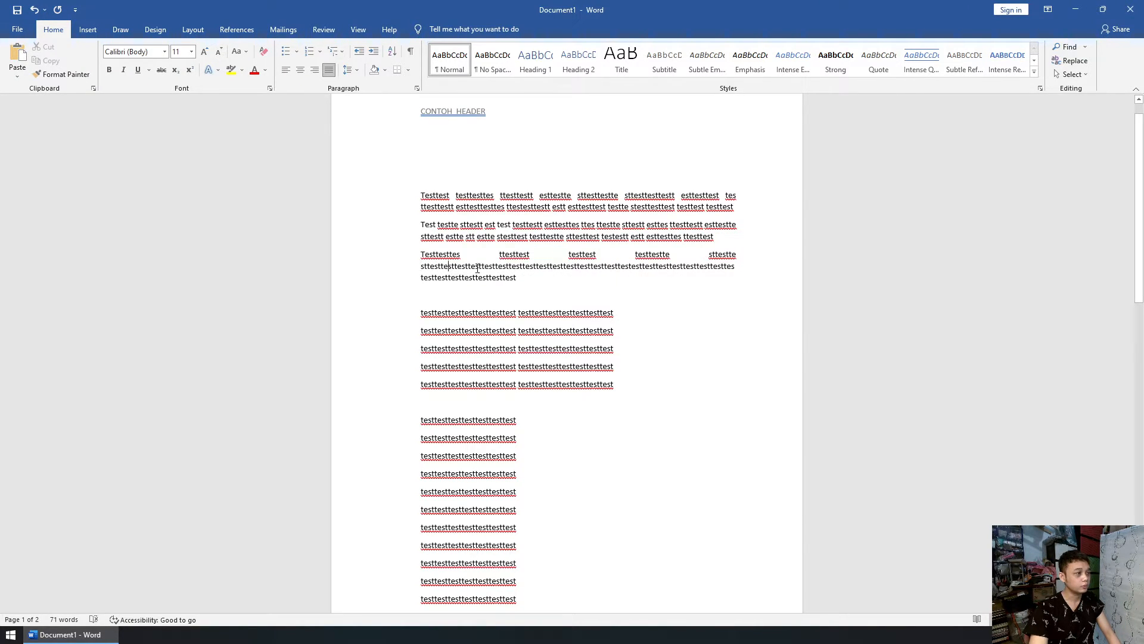
left_click(452, 267)
left_click(447, 267)
left_click(450, 266)
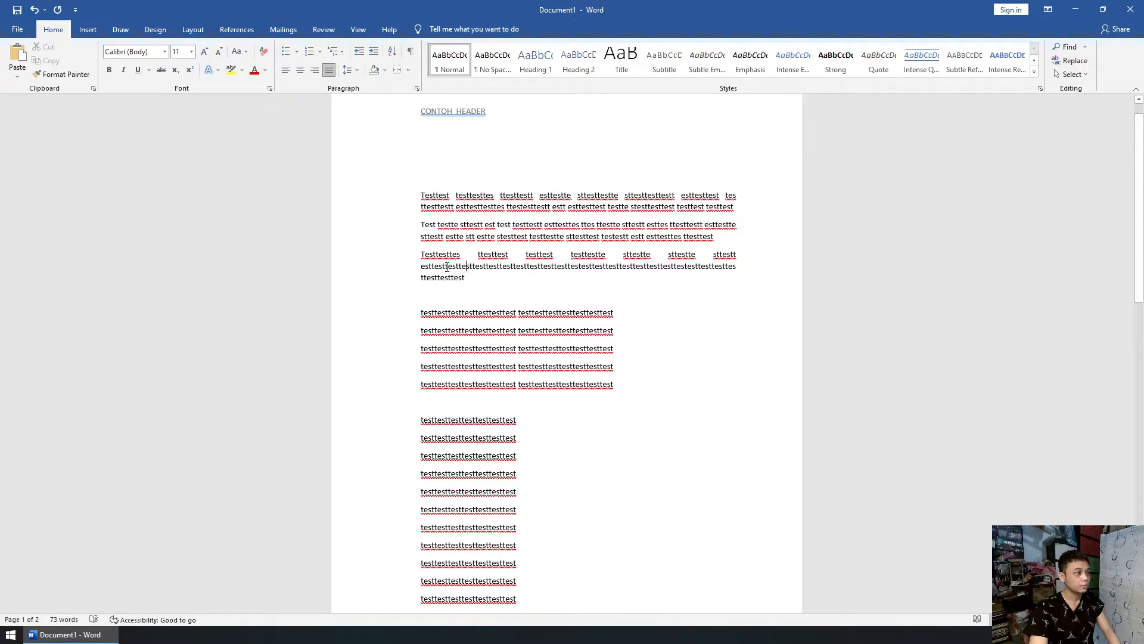
left_click(446, 266)
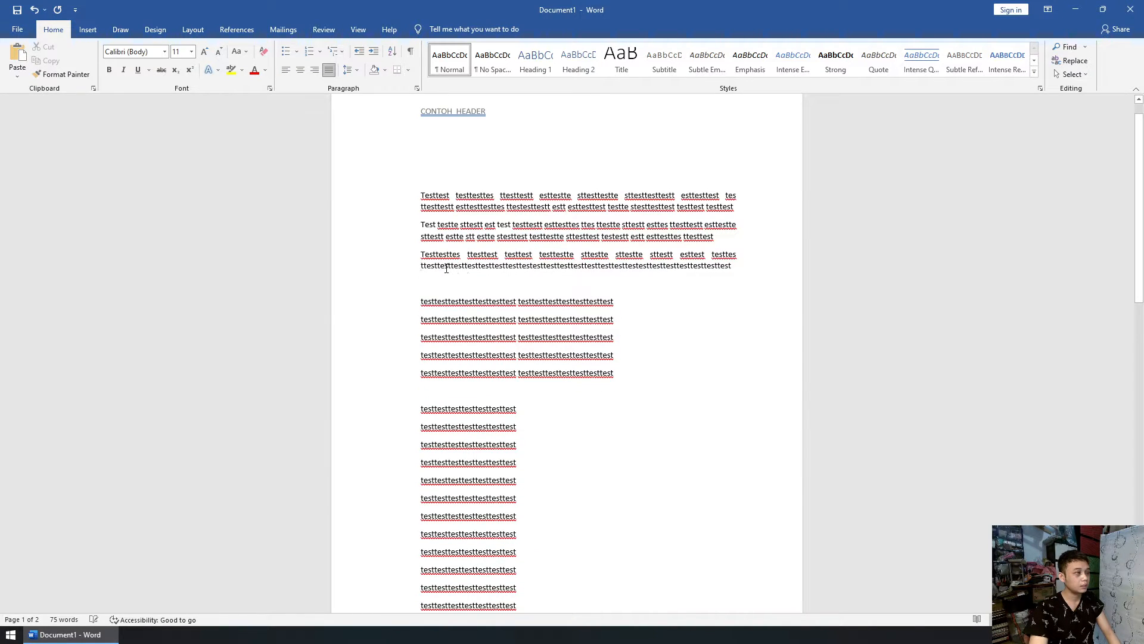
left_click(446, 268)
left_click(449, 267)
left_click(459, 266)
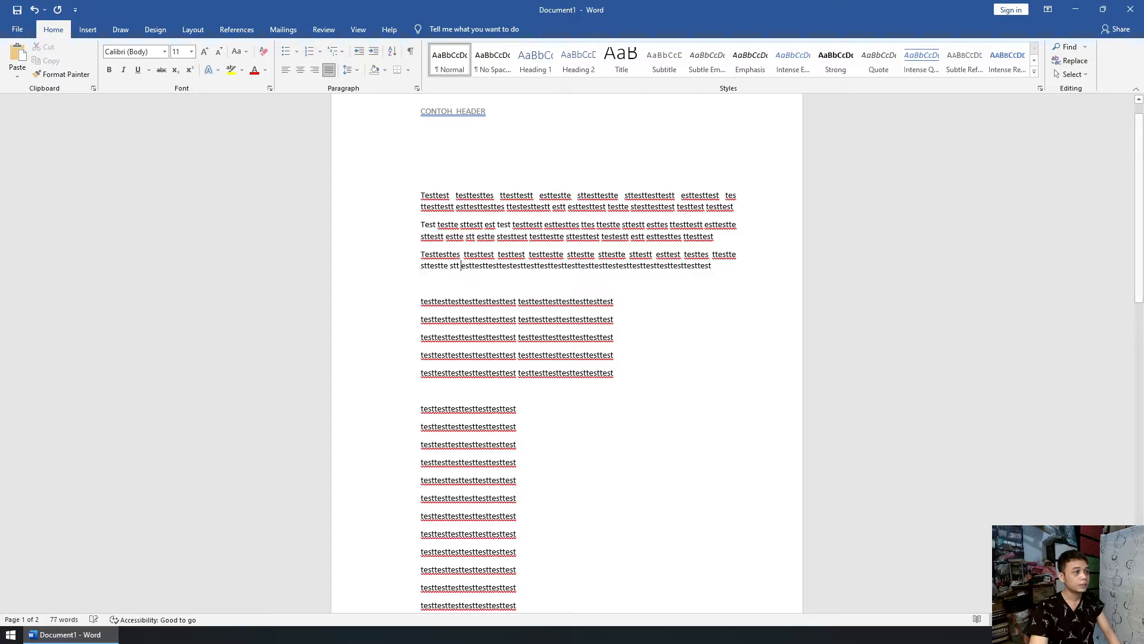
left_click(481, 266)
left_click(523, 266)
left_click(568, 267)
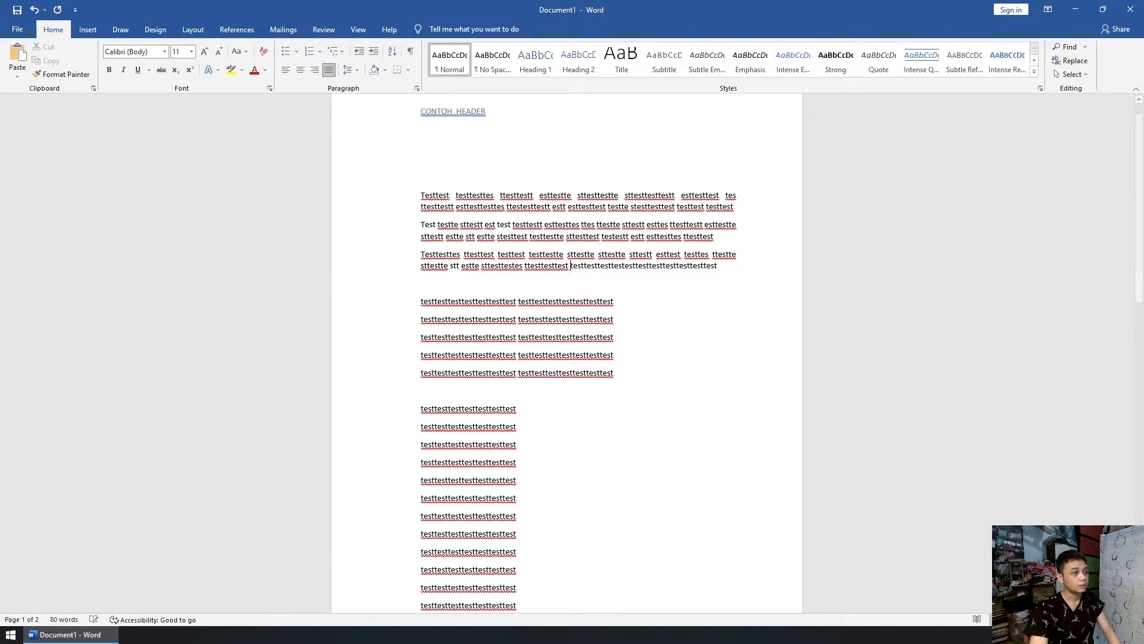
left_click(630, 266)
left_click(662, 266)
left_click(693, 267)
left_click(593, 267)
left_click(702, 266)
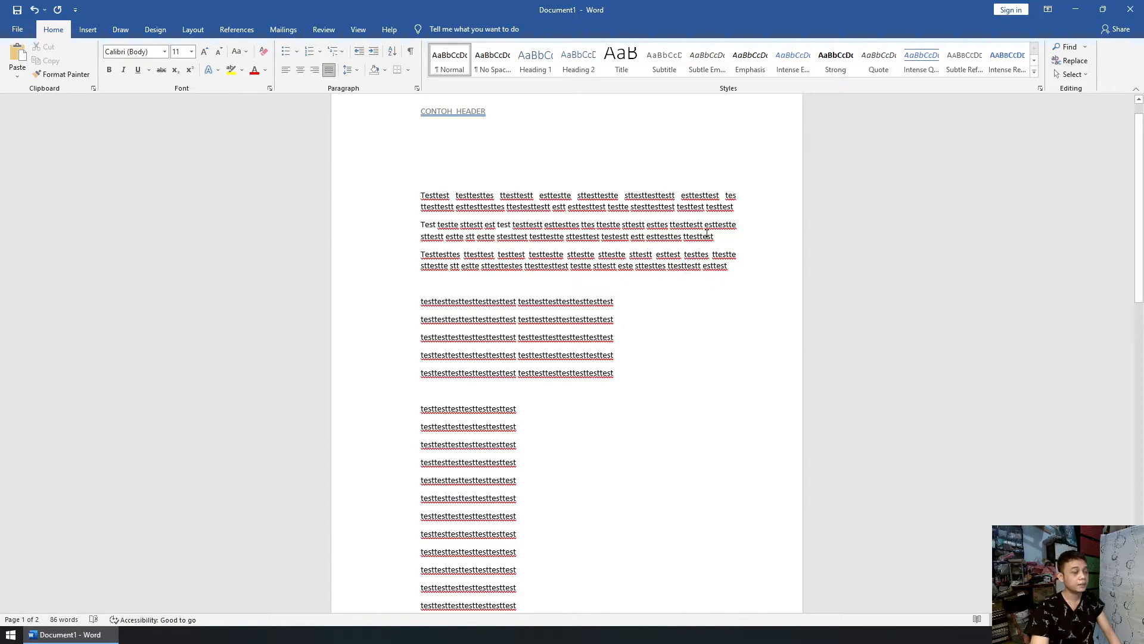
left_click(444, 255)
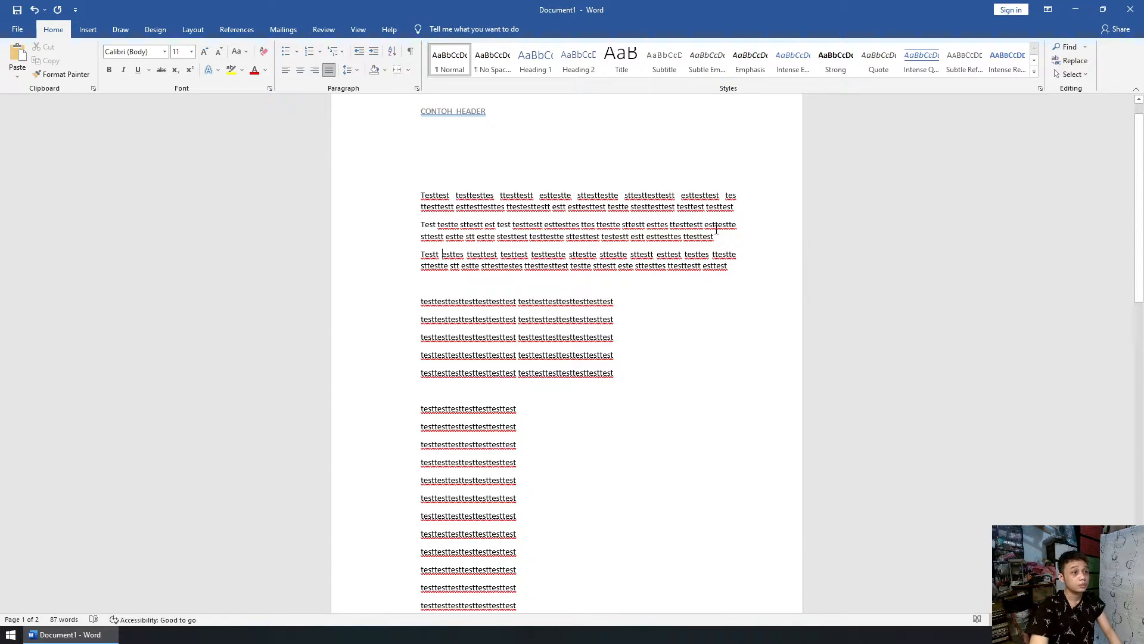
Step: Try right alignment on the three spaced paragraphs and finish with them left-aligned
left_click_drag(733, 268, 421, 194)
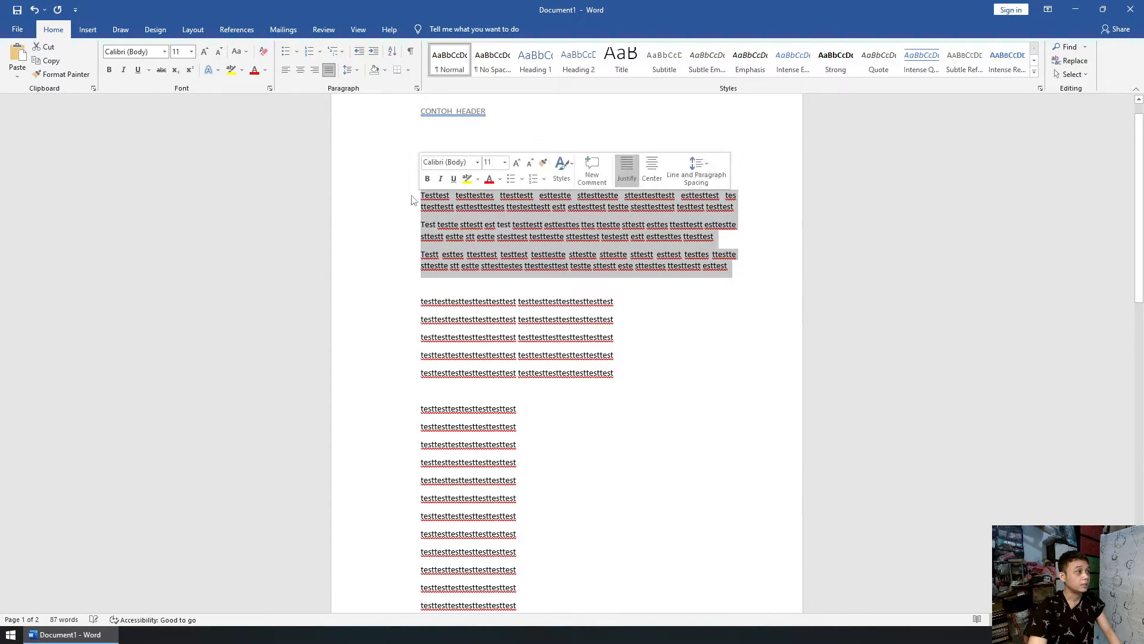
left_click(316, 71)
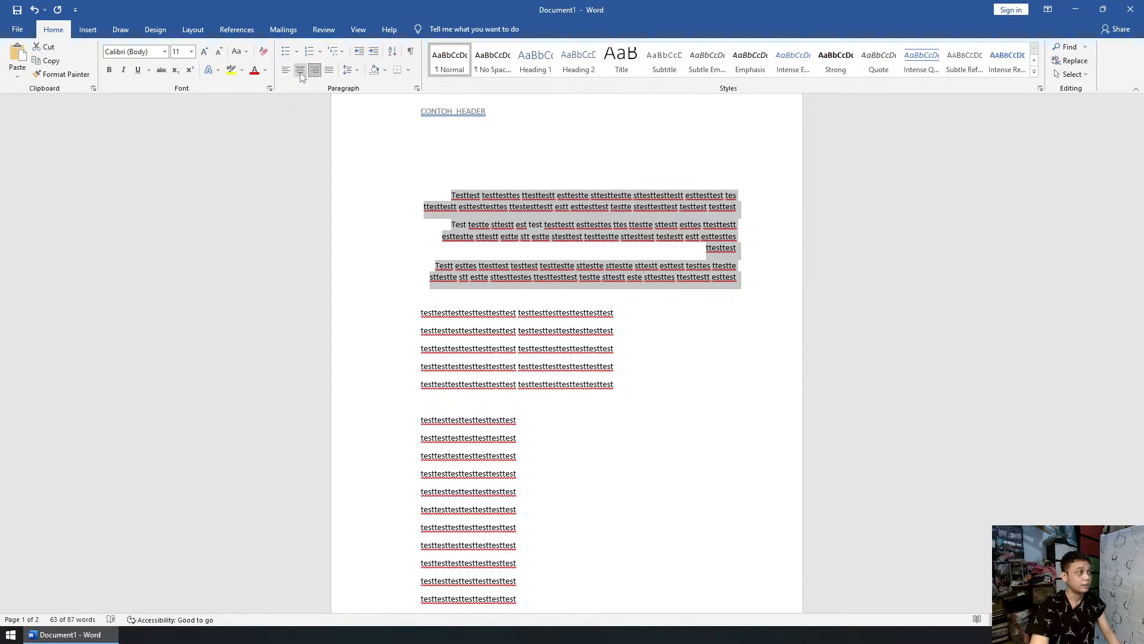
left_click(288, 71)
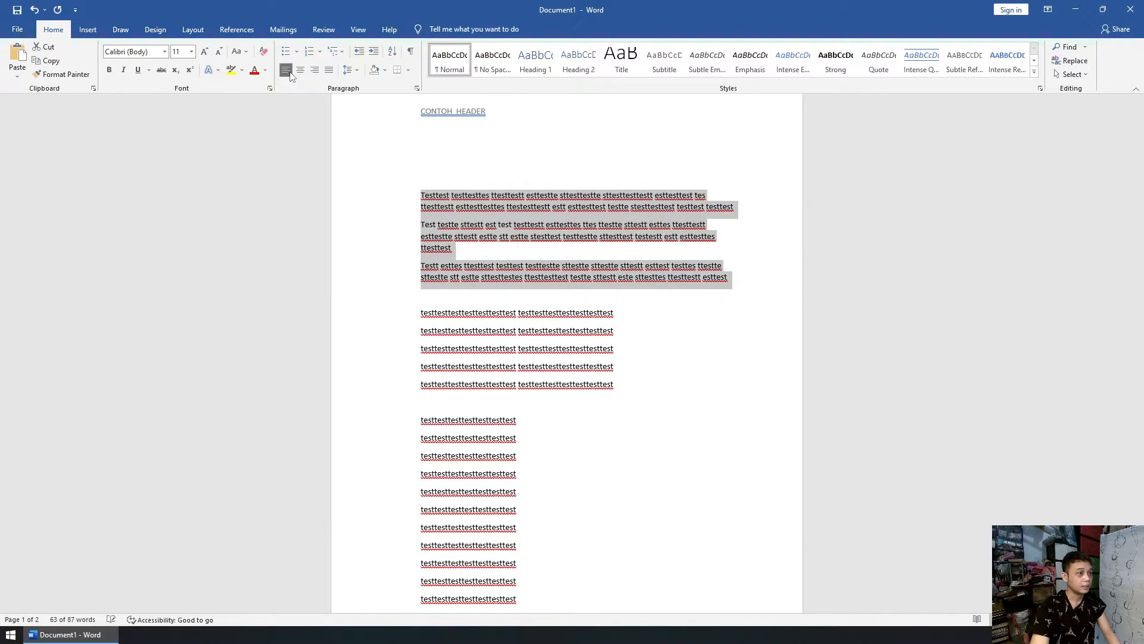
Step: Justify the three spaced paragraphs and merge them into one continuous paragraph
left_click(328, 71)
left_click(743, 237)
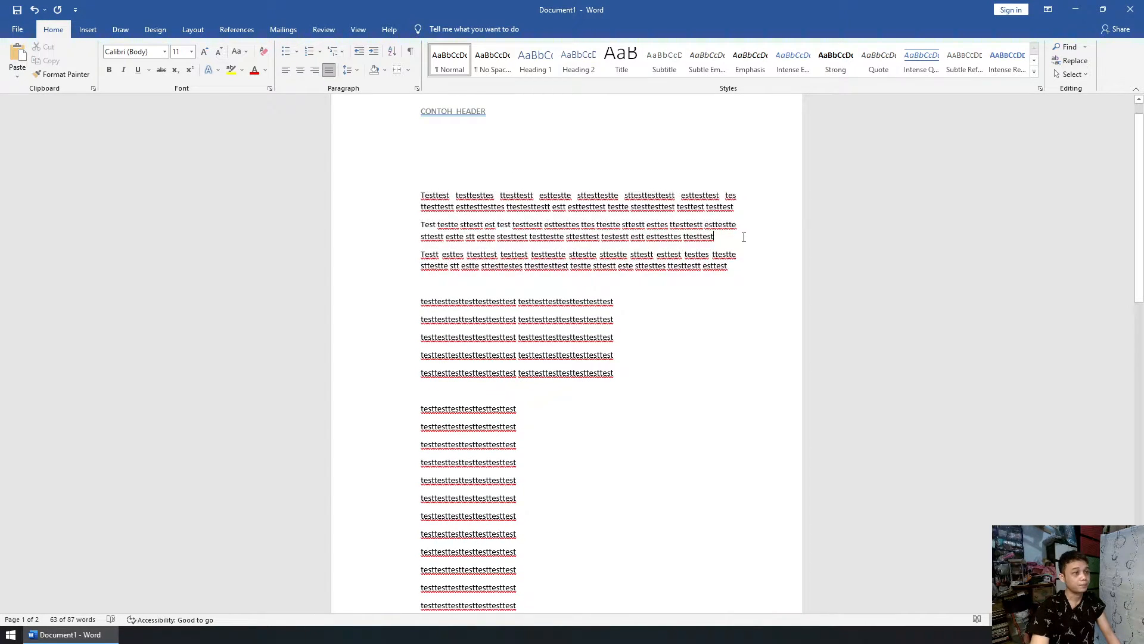
key("Delete")
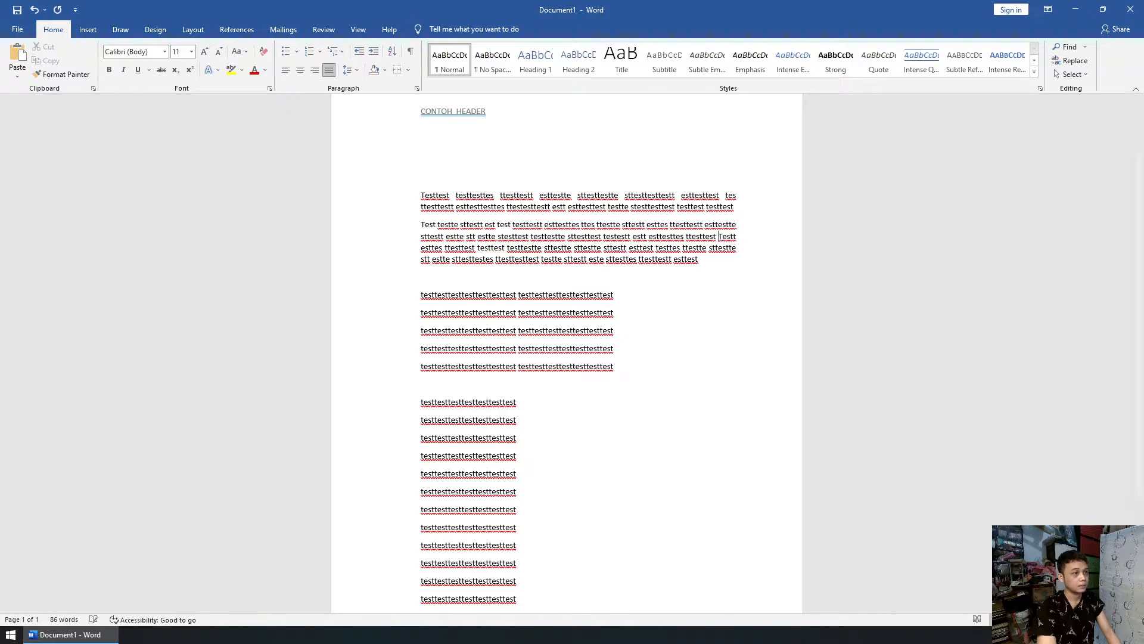
left_click(744, 214)
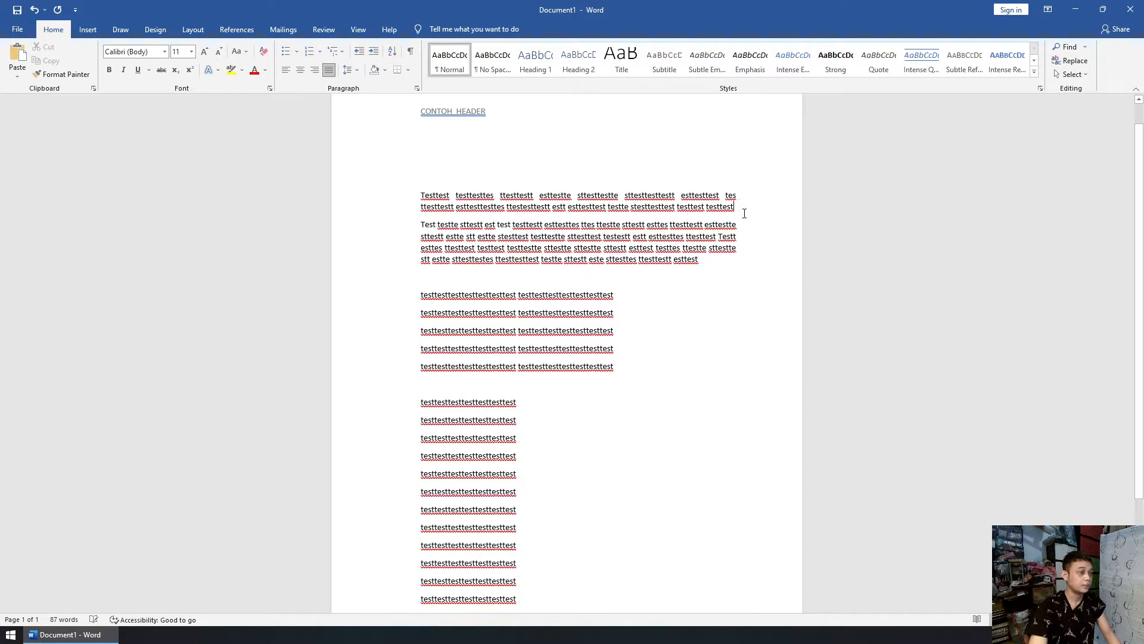
key("Delete")
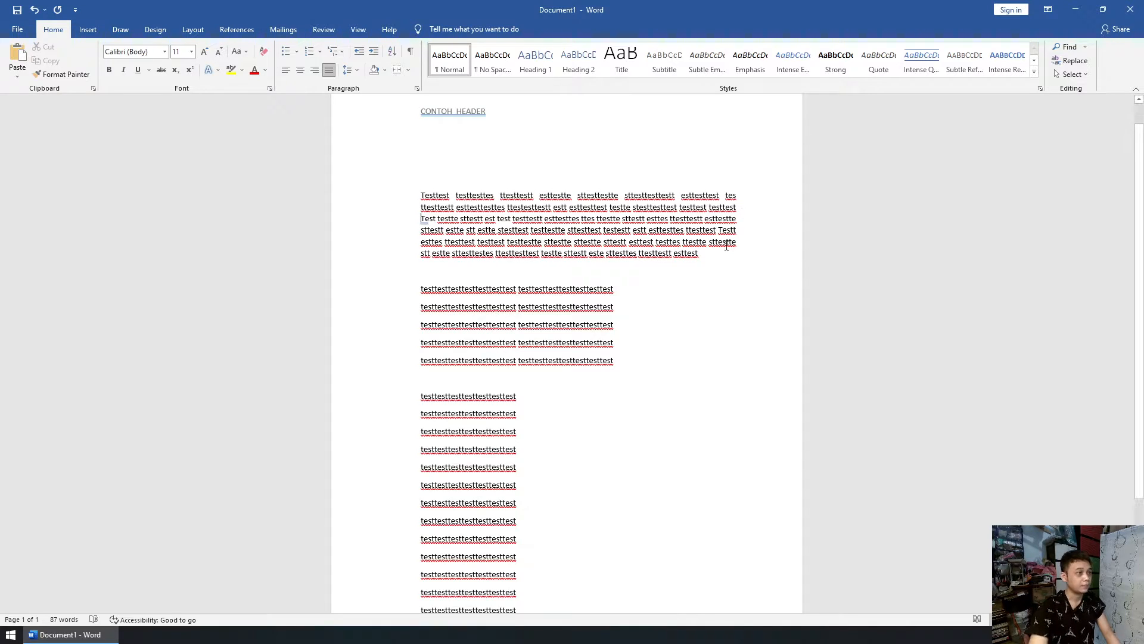
left_click(423, 192)
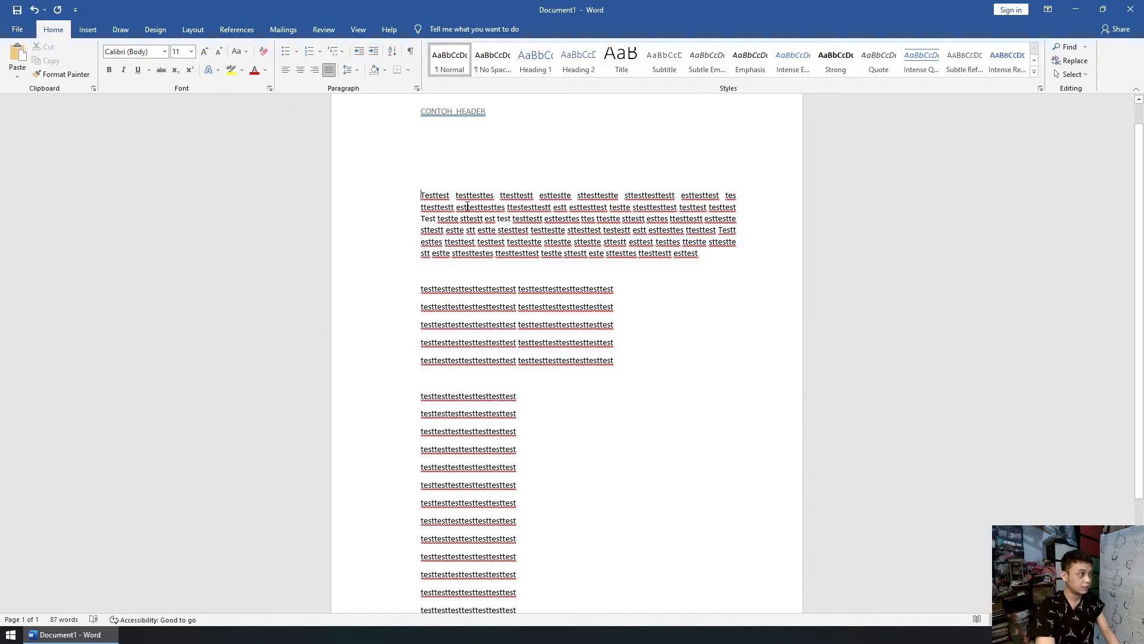
key("Return")
type("#")
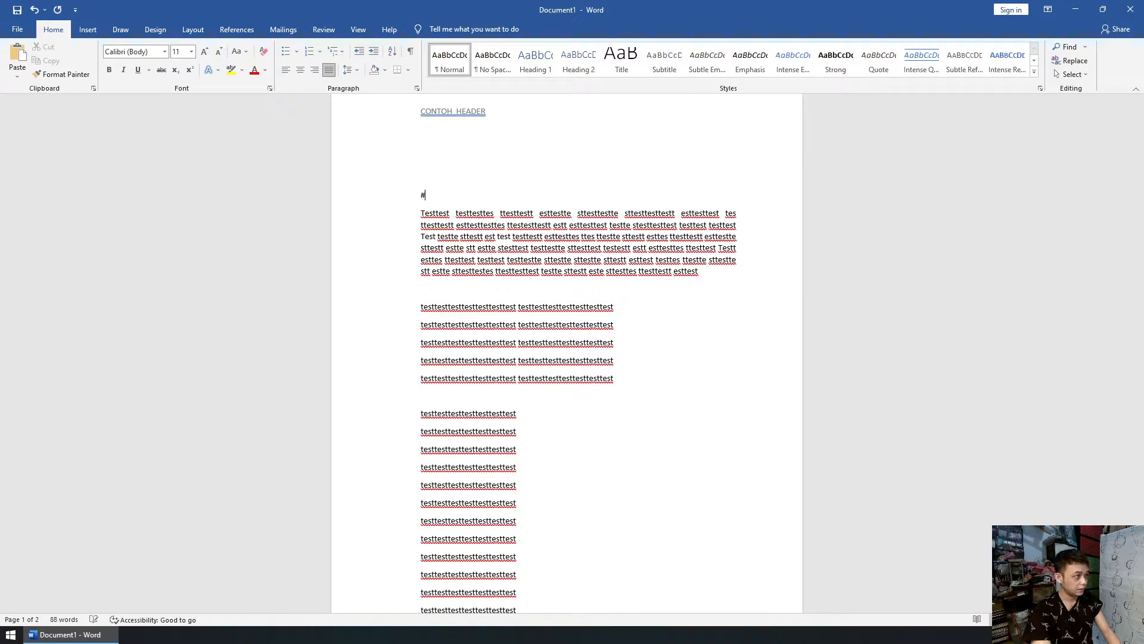
type("Rata Kanan")
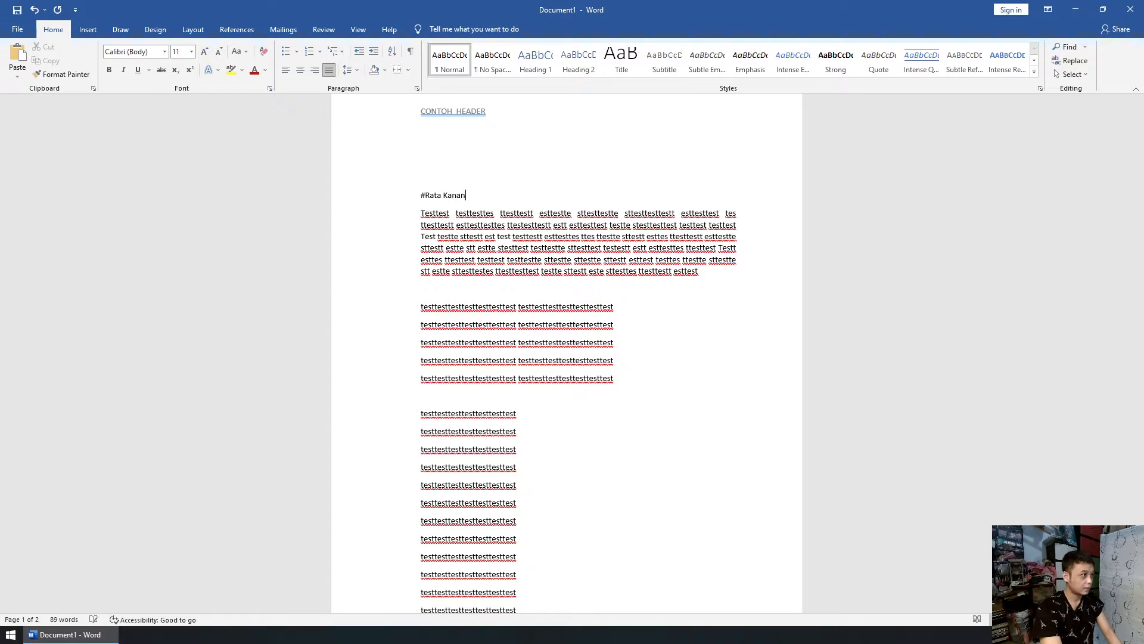
type(" Kirim")
triple_click(467, 206)
key("BackSpace")
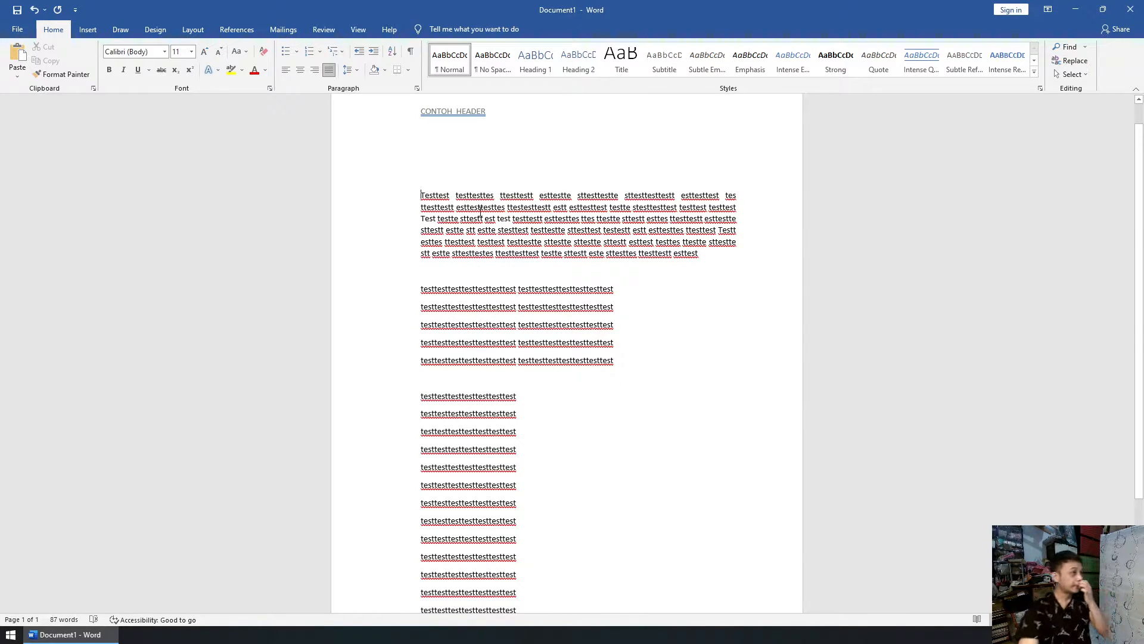
Step: Copy the merged justified paragraph and replace all the unspaced "test" lines beneath it with that copy
left_click(623, 291)
left_click_drag(716, 253, 420, 194)
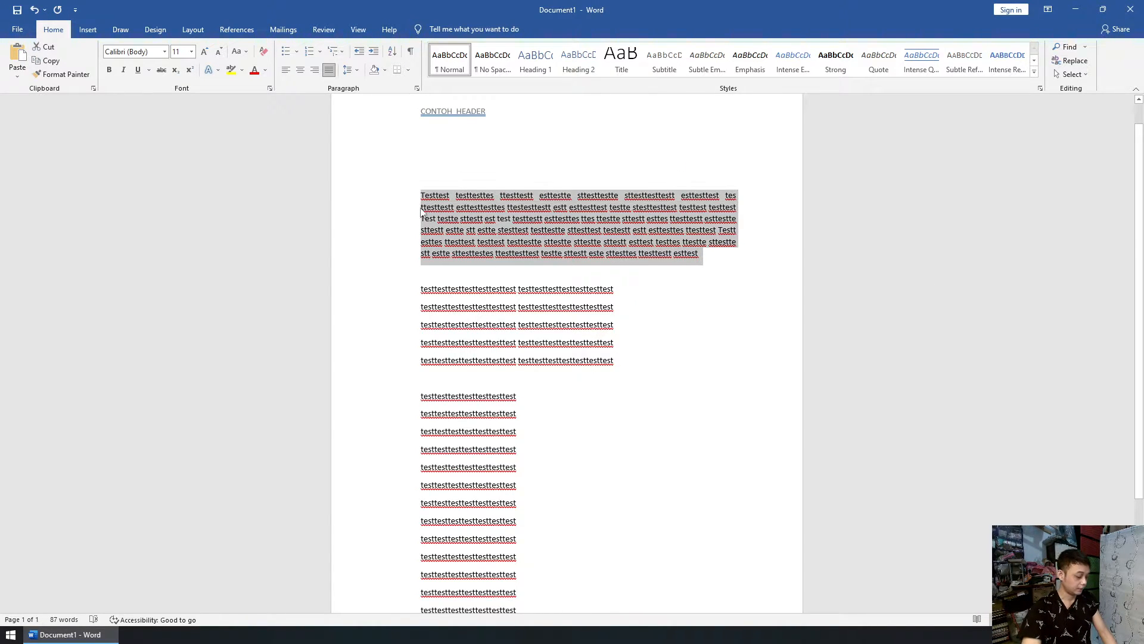
left_click_drag(419, 287, 498, 452)
scroll(530, 506, "down", 3)
left_click(532, 545, "shift")
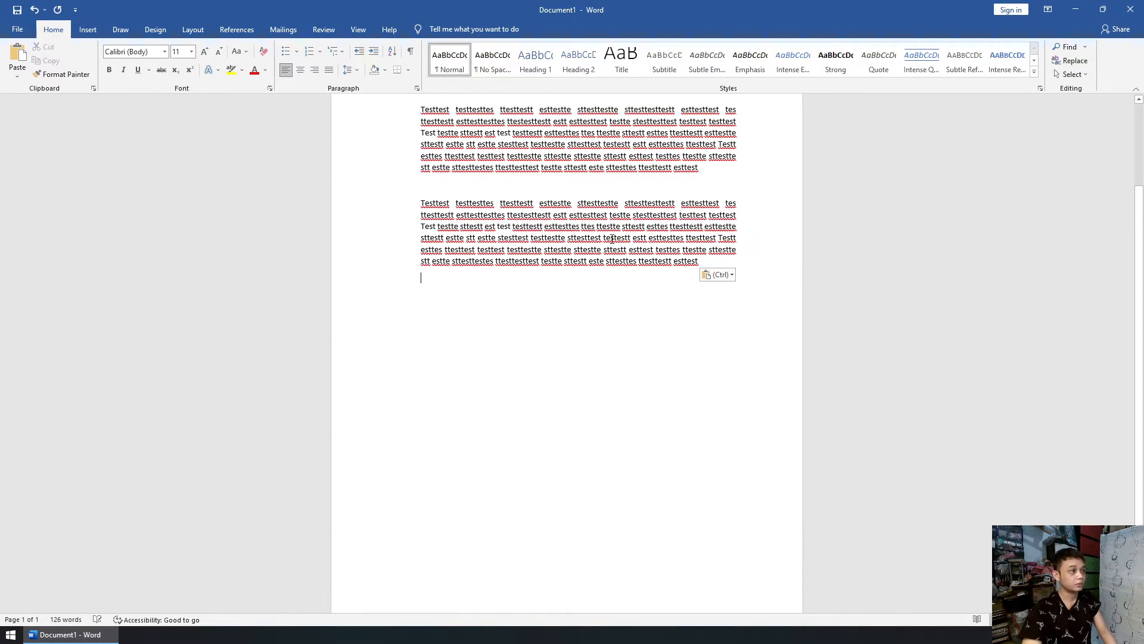
Step: Right-align the second copy of the paragraph
triple_click(689, 262)
key("ctrl+c")
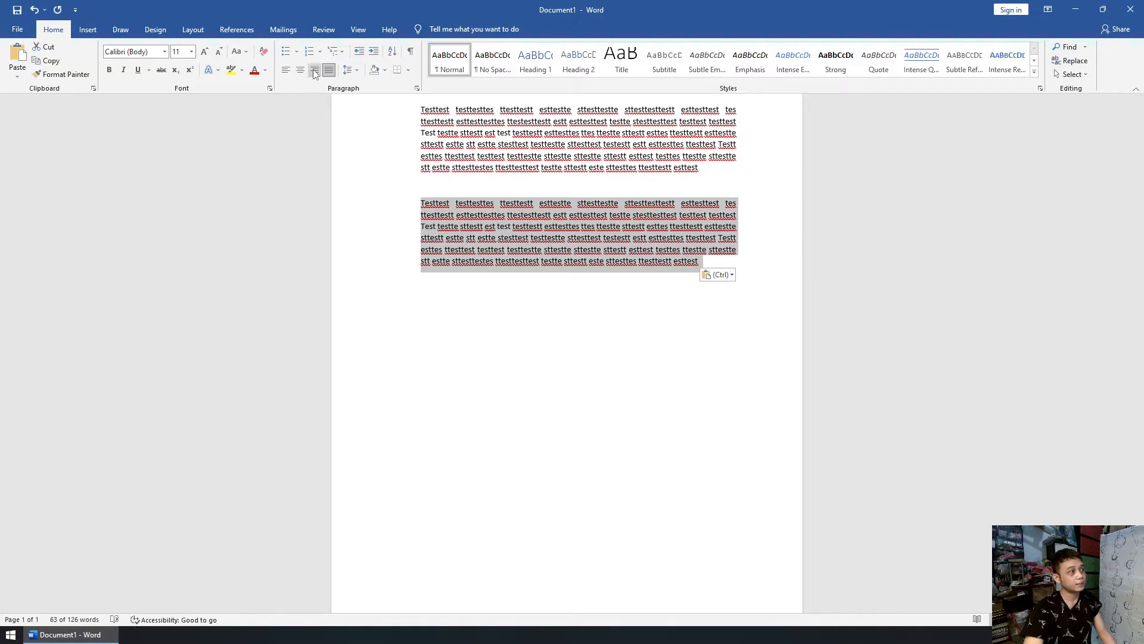
left_click(315, 71)
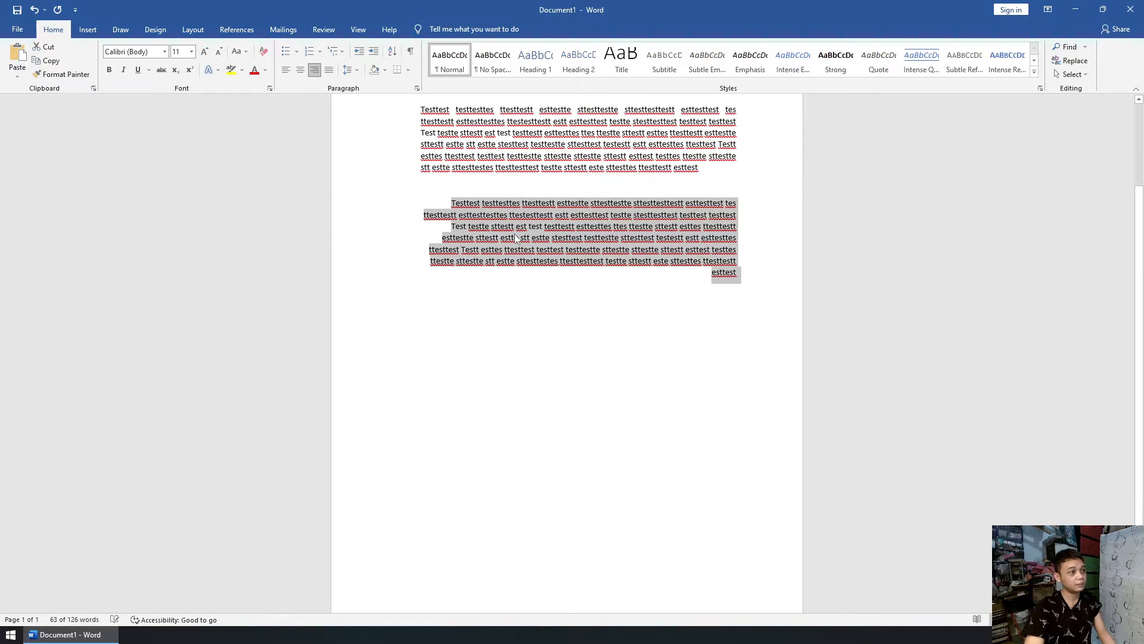
Step: Paste another copy of the paragraph below the right-aligned one and left-align it
left_click(752, 281)
key("Return")
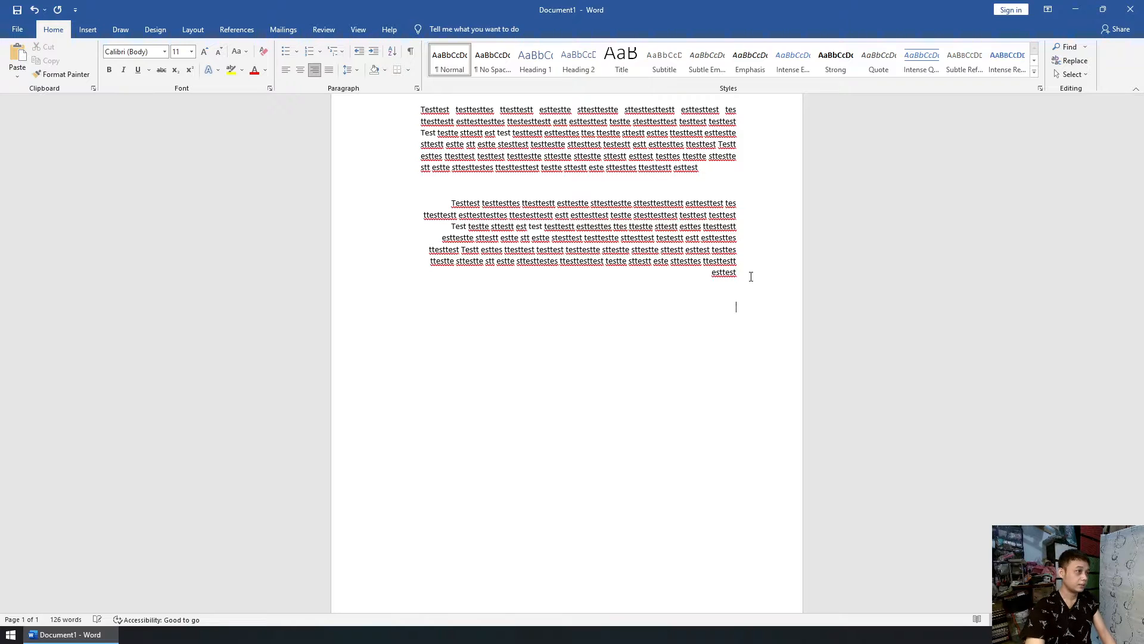
key("ctrl+v")
left_click(438, 330, "shift")
left_click_drag(438, 330, 414, 307)
key("ctrl+c")
left_click(285, 71)
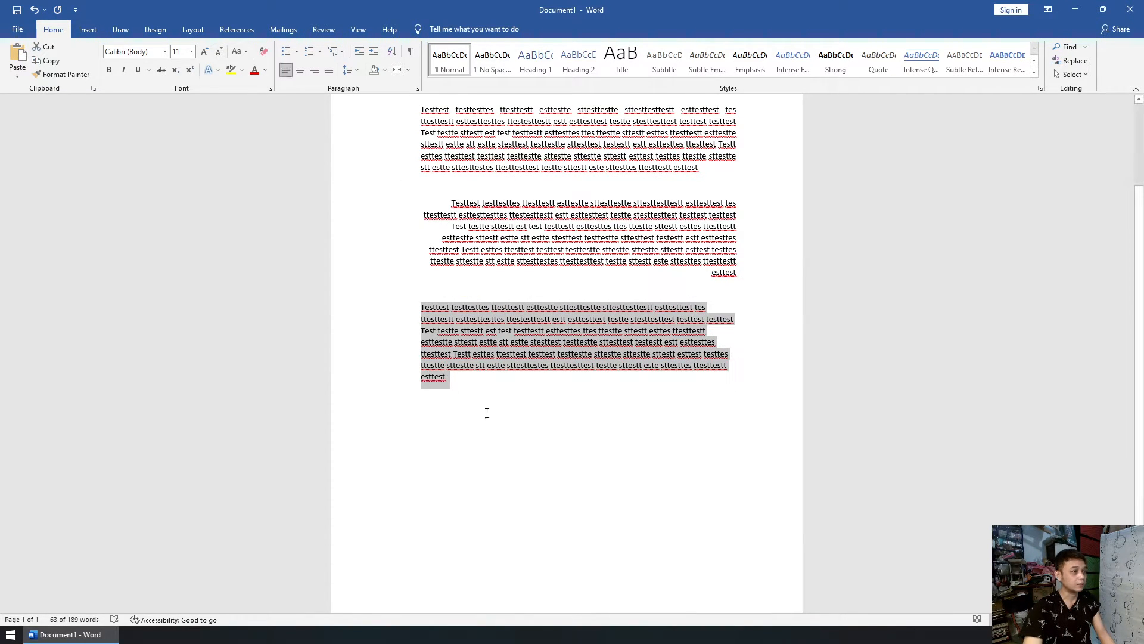
Step: Paste a fourth copy of the paragraph below the left-aligned one and centre it
left_click(498, 394)
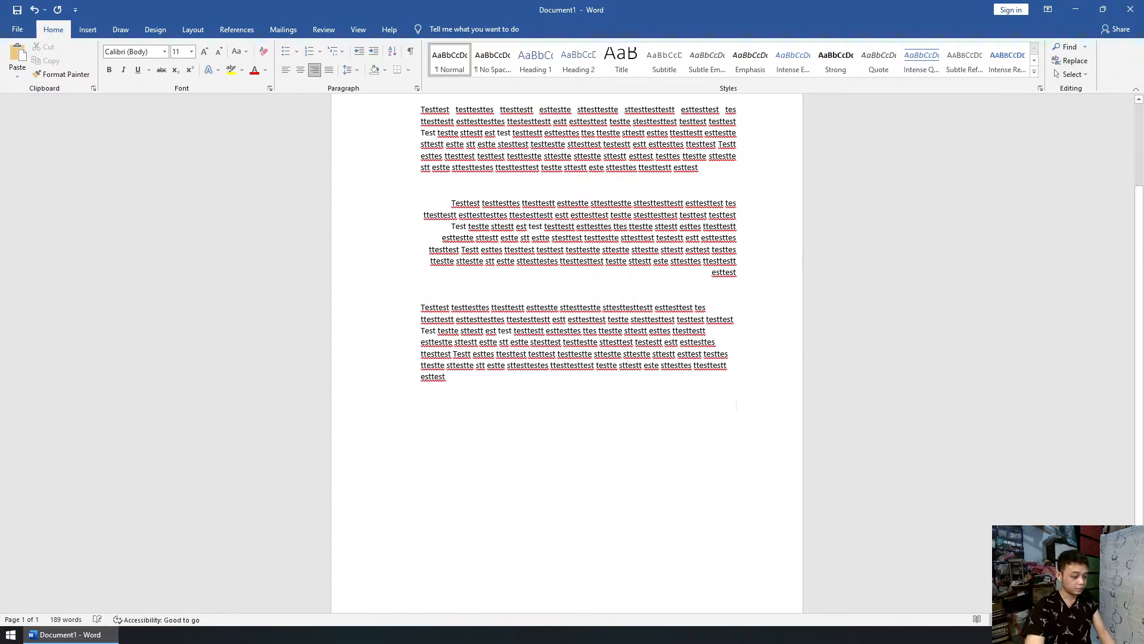
key("ctrl+v")
left_click_drag(710, 490, 409, 430)
key("ctrl+e")
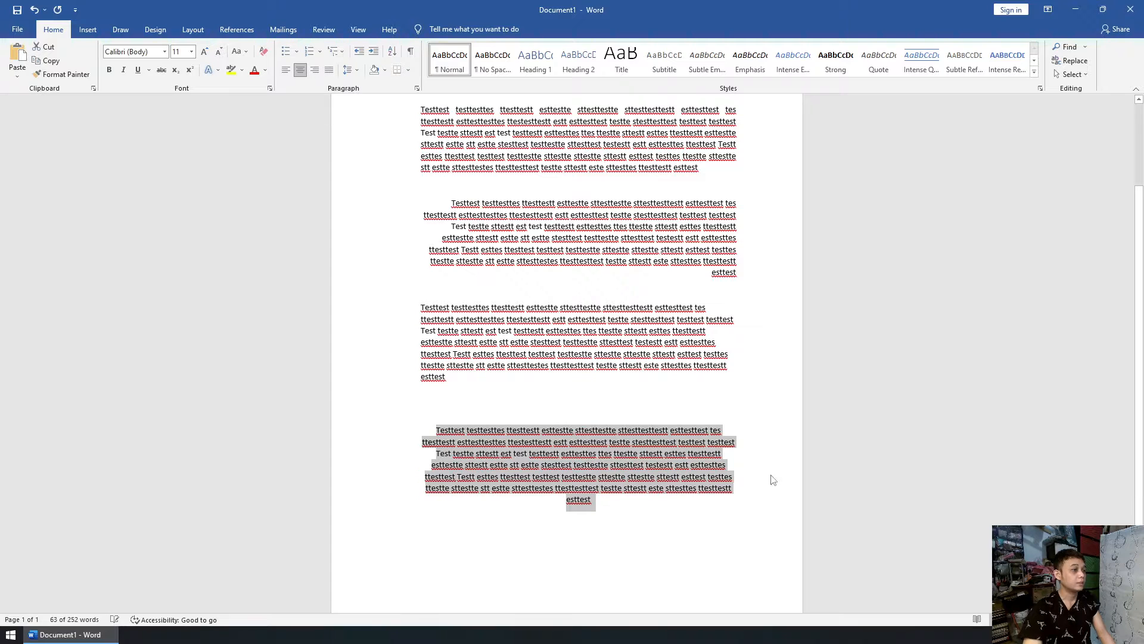
left_click(785, 483)
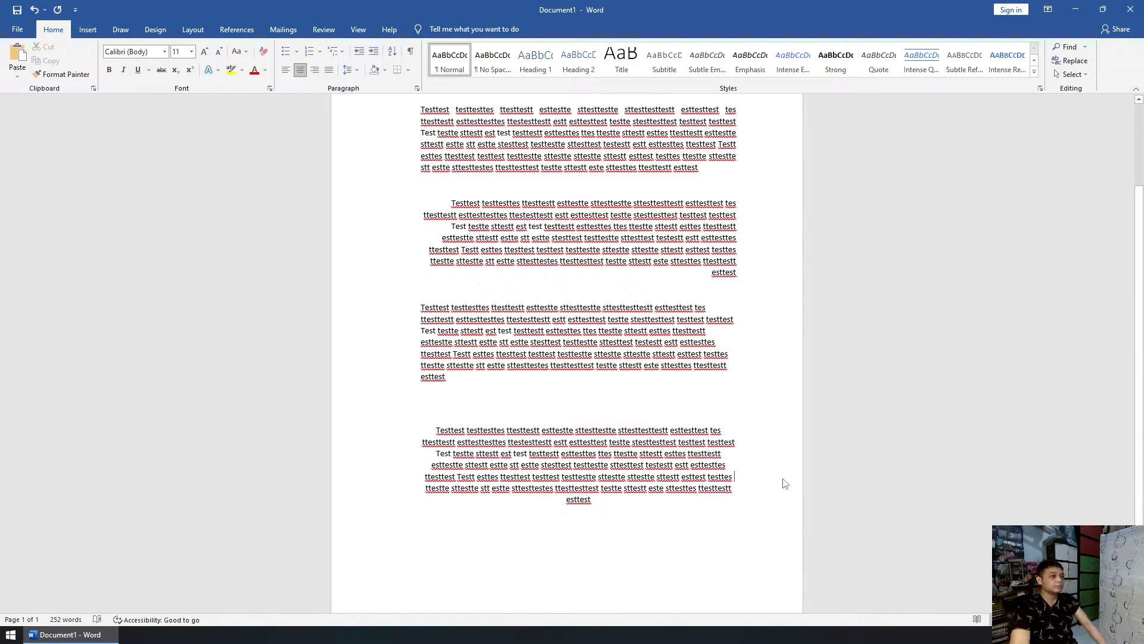
Step: Add a centred line reading "JUDUL" above the first paragraph
scroll(779, 479, "up", 3)
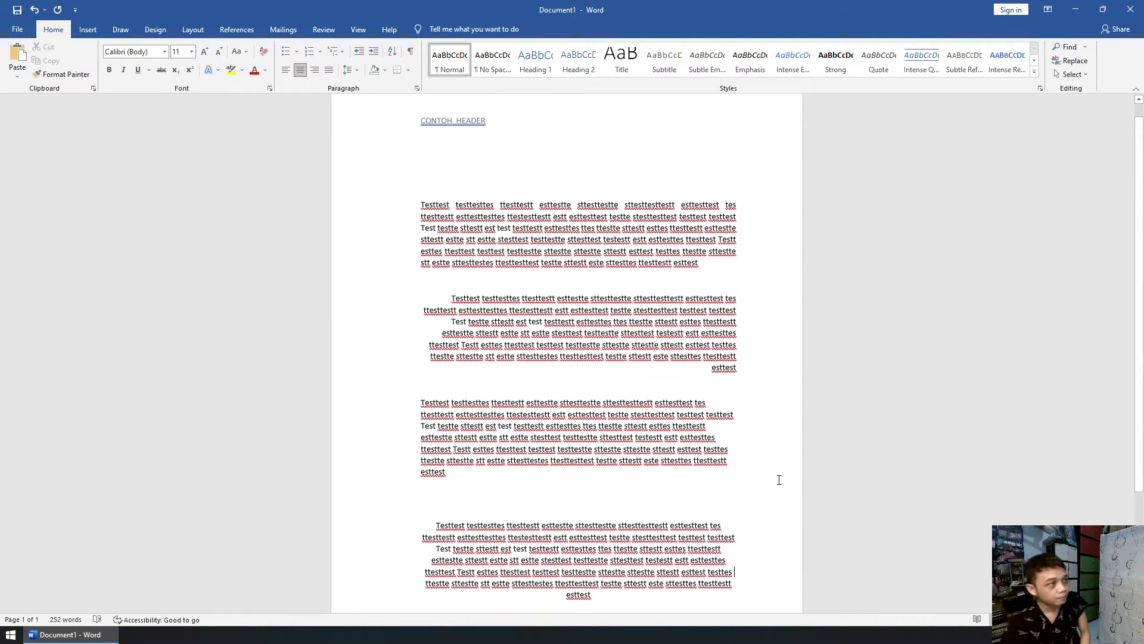
scroll(766, 255, "down", 5)
scroll(765, 255, "up", 6)
left_click(451, 218)
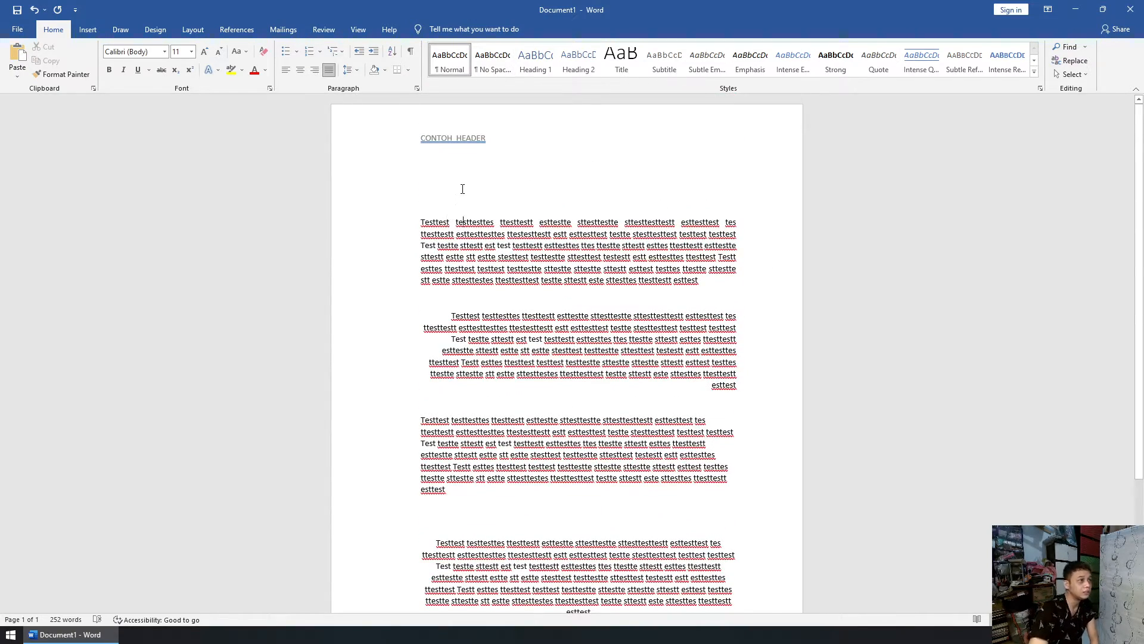
key("Return")
key("Up")
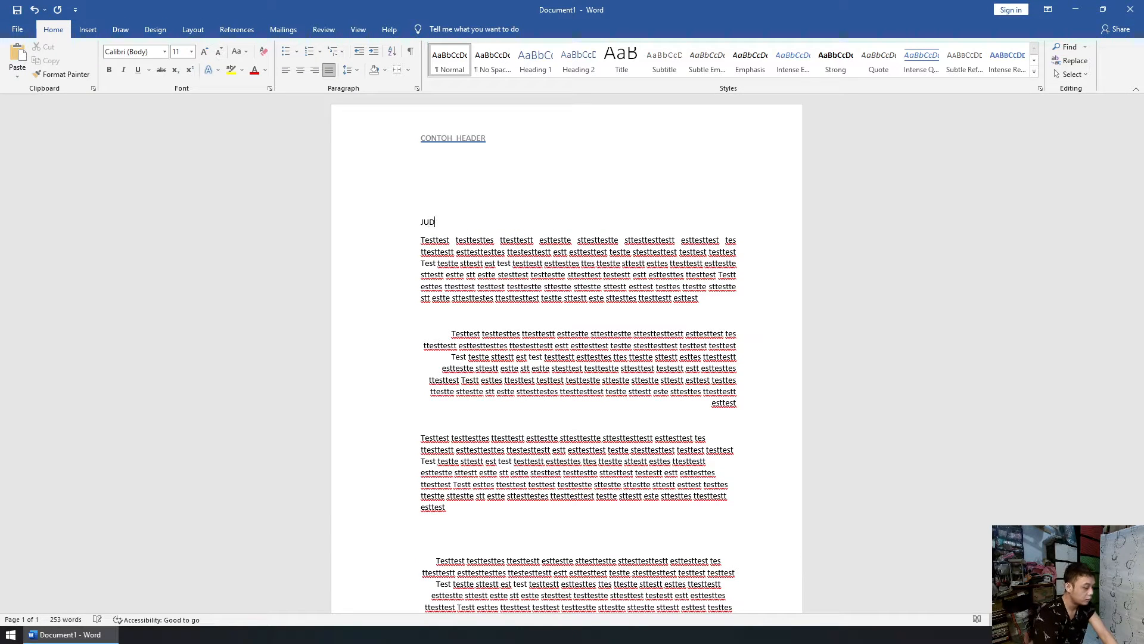
double_click(419, 222)
left_click(301, 70)
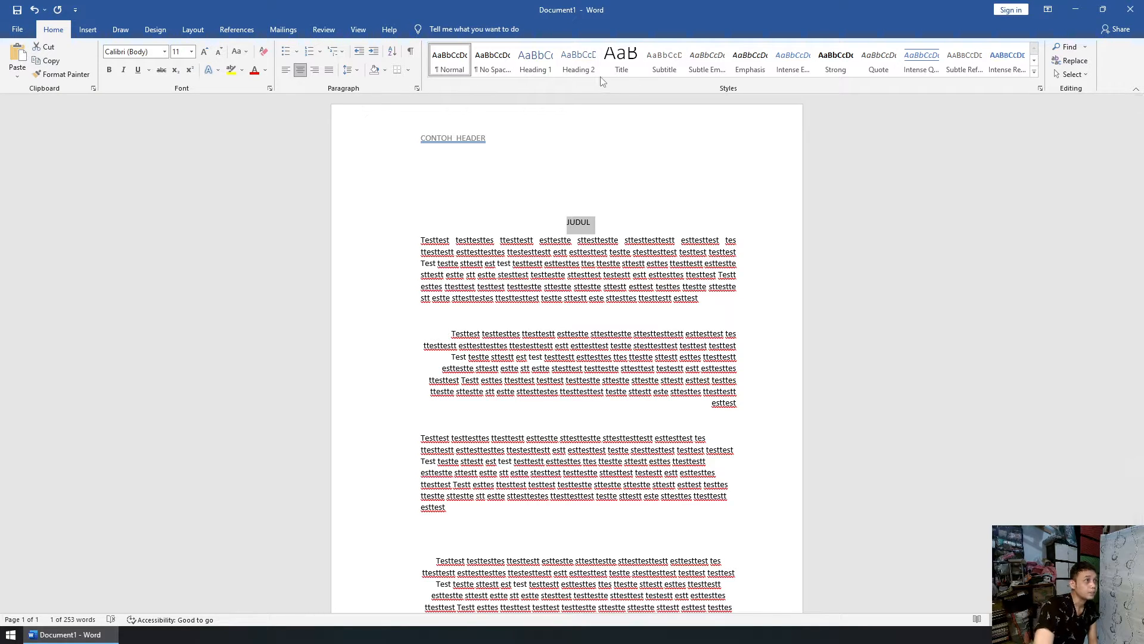
Step: Apply the Title style to "JUDUL", centre it again and make it bold
left_click(623, 69)
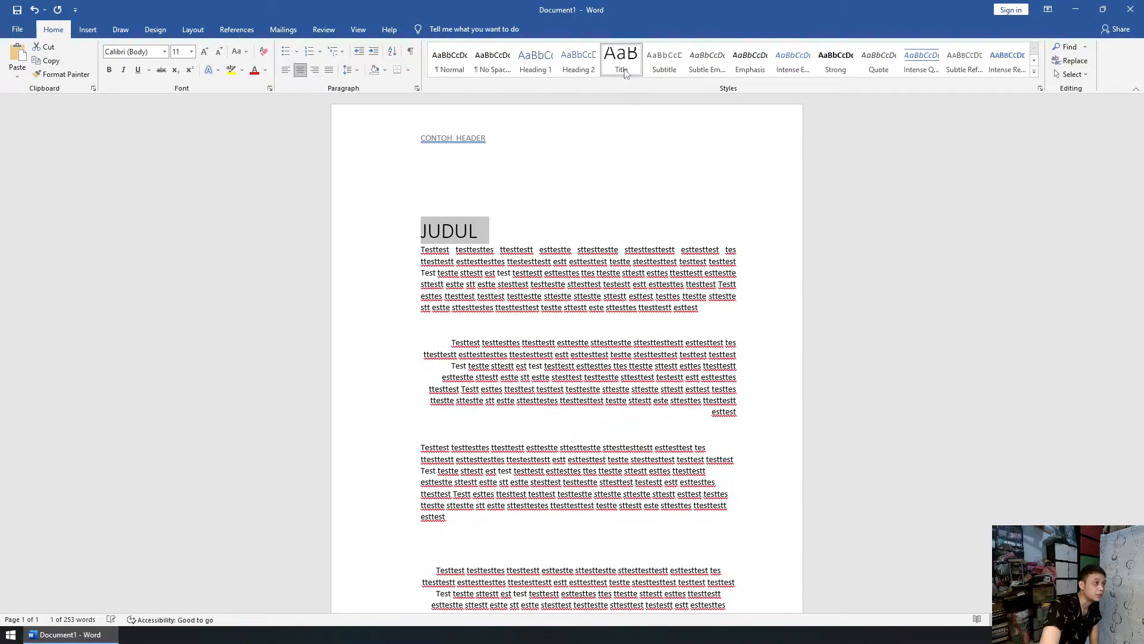
left_click(301, 70)
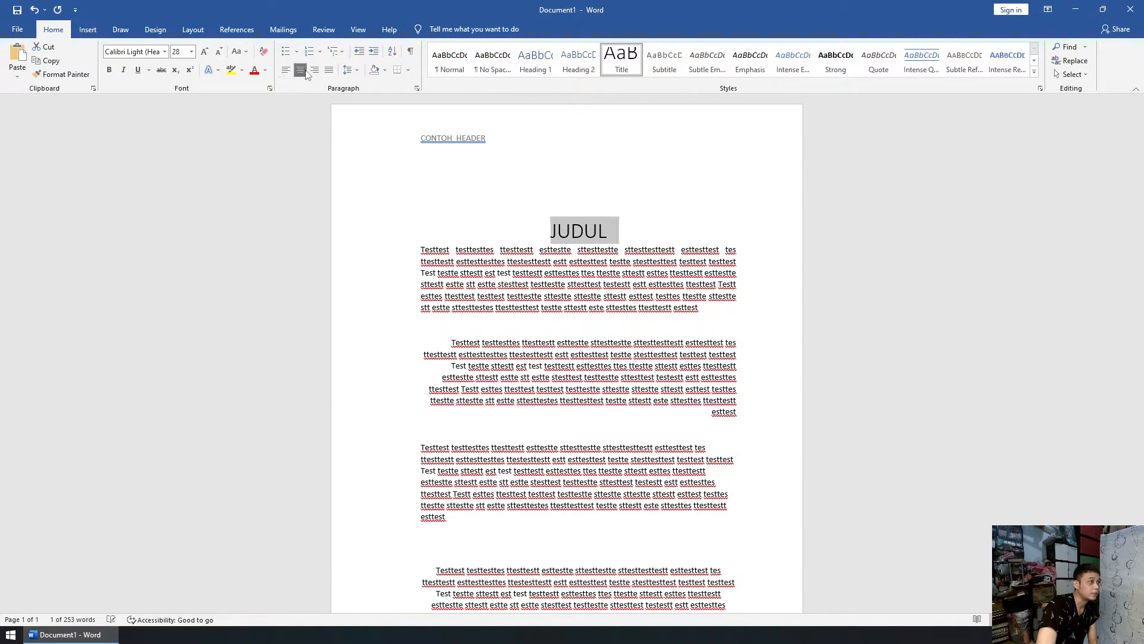
left_click(666, 225)
double_click(603, 231)
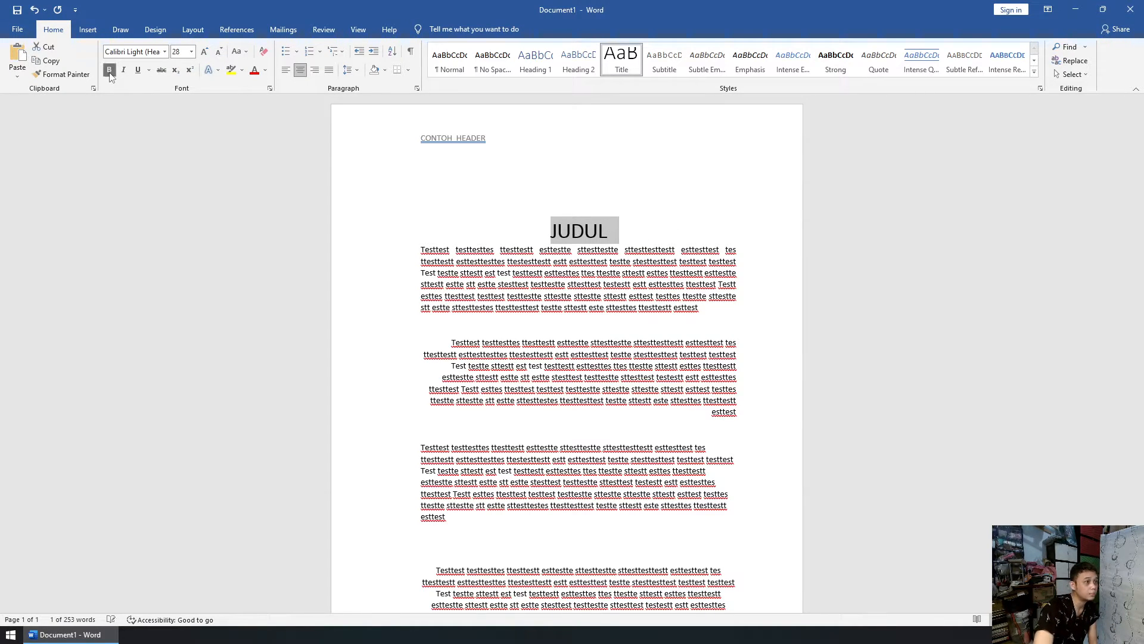
Step: Set the font size of the "JUDUL" title to 26
left_click(160, 55)
left_click(166, 53)
left_click(192, 54)
left_click(192, 52)
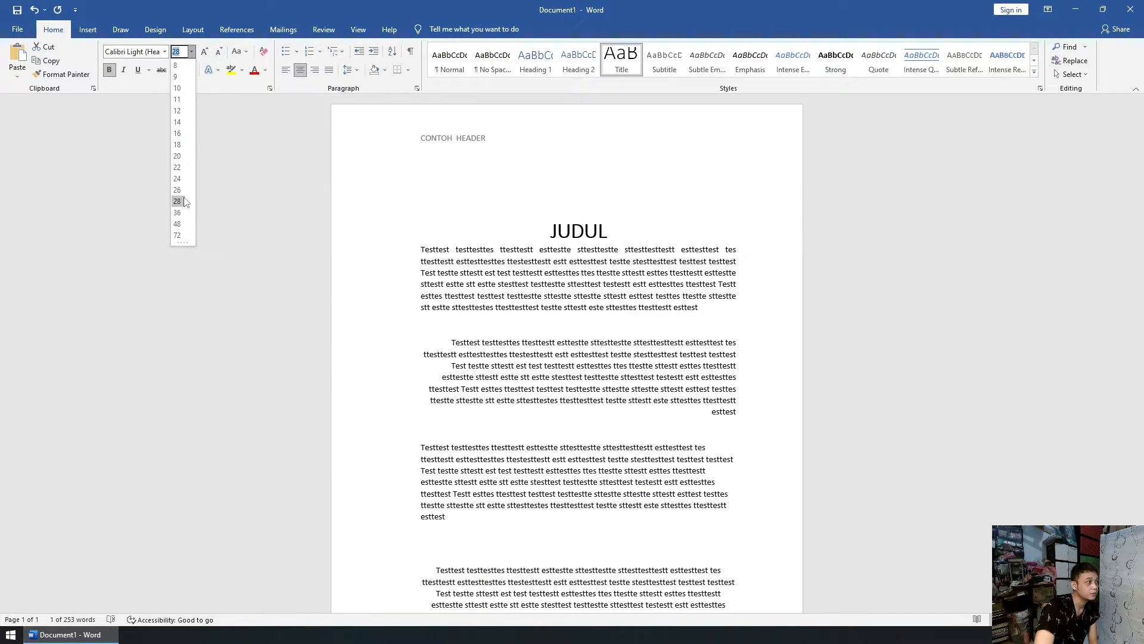
left_click(177, 189)
left_click(740, 224)
Step: Insert a page break on a left-aligned line below the centred paragraph to start a second page
scroll(768, 240, "down", 3)
scroll(768, 240, "down", 2)
left_click(613, 474)
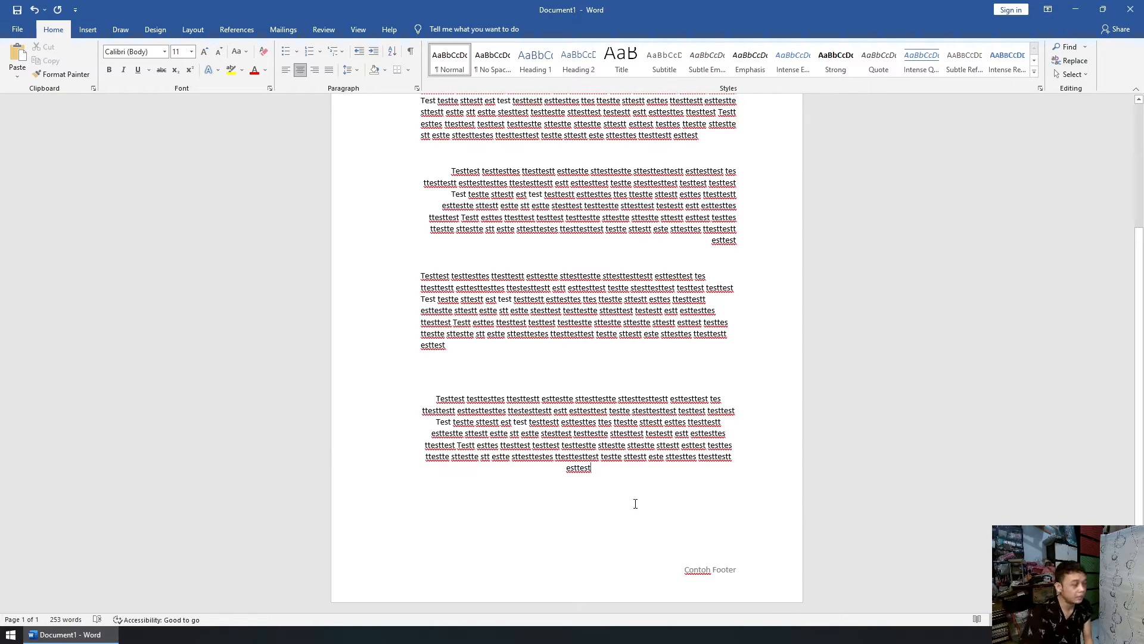
key("Home")
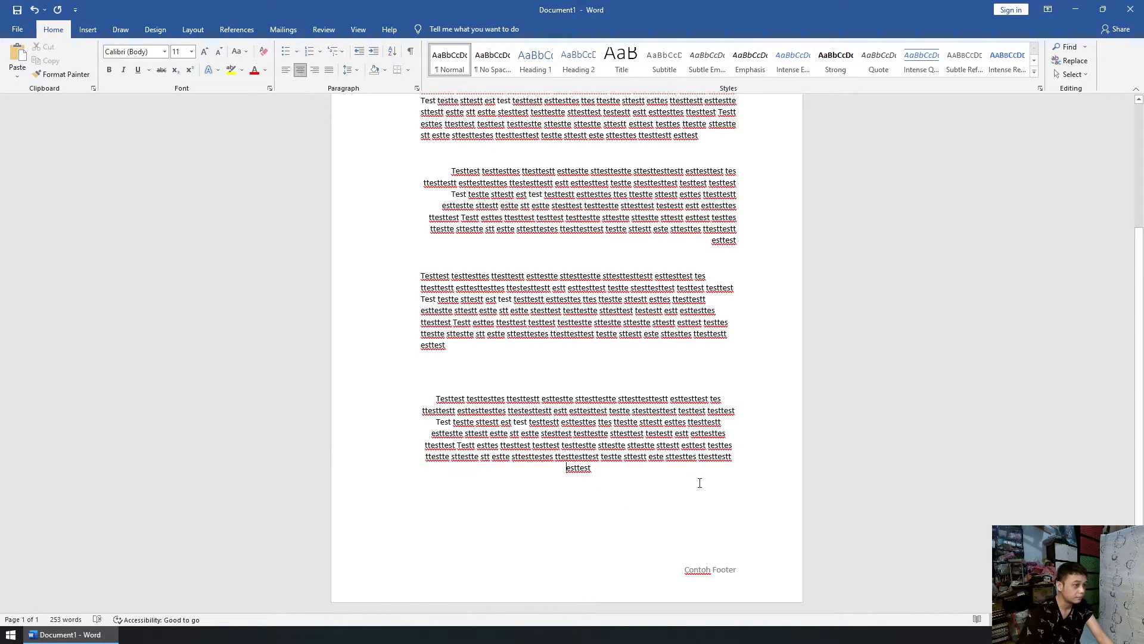
left_click(487, 496)
left_click(455, 500)
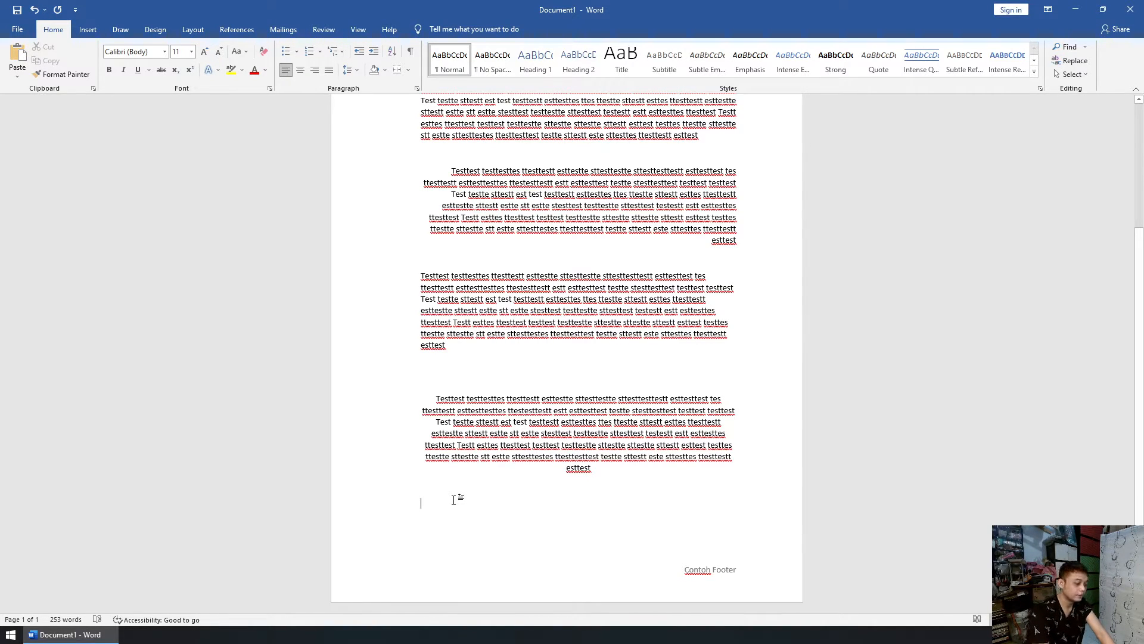
key("ctrl+Return")
Step: Enter three lines of random filler text at the start of the second page
type("Kjdhkdjfhgkjdfgh;dsk")
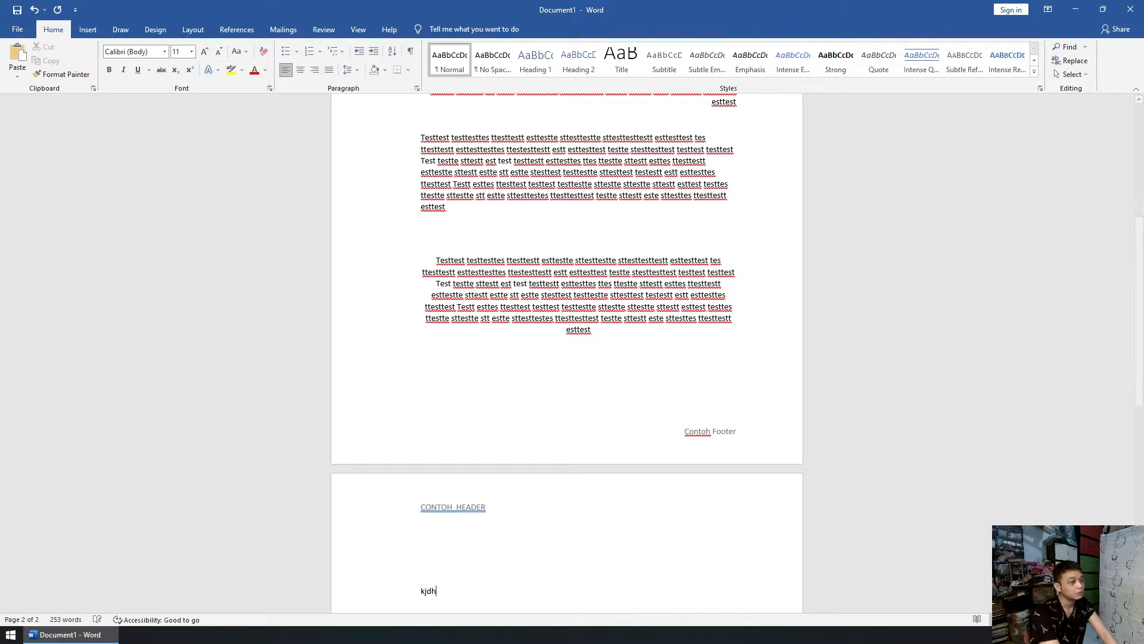
type("fjhkjdfh")
key("Return")
type("lldsldflsdfj")
key("Return")
type("dsfdsfk")
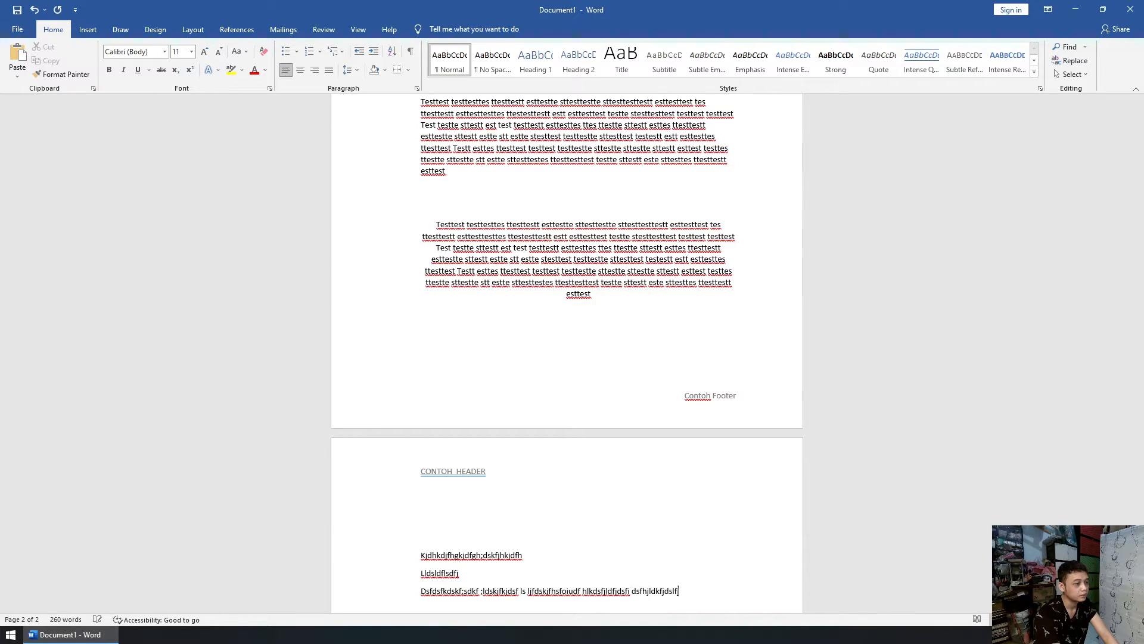
Step: Replace the second page's filler lines with four pasted copies of the justified paragraph, leaving a blank line before the fourth
left_click_drag(417, 556, 683, 593)
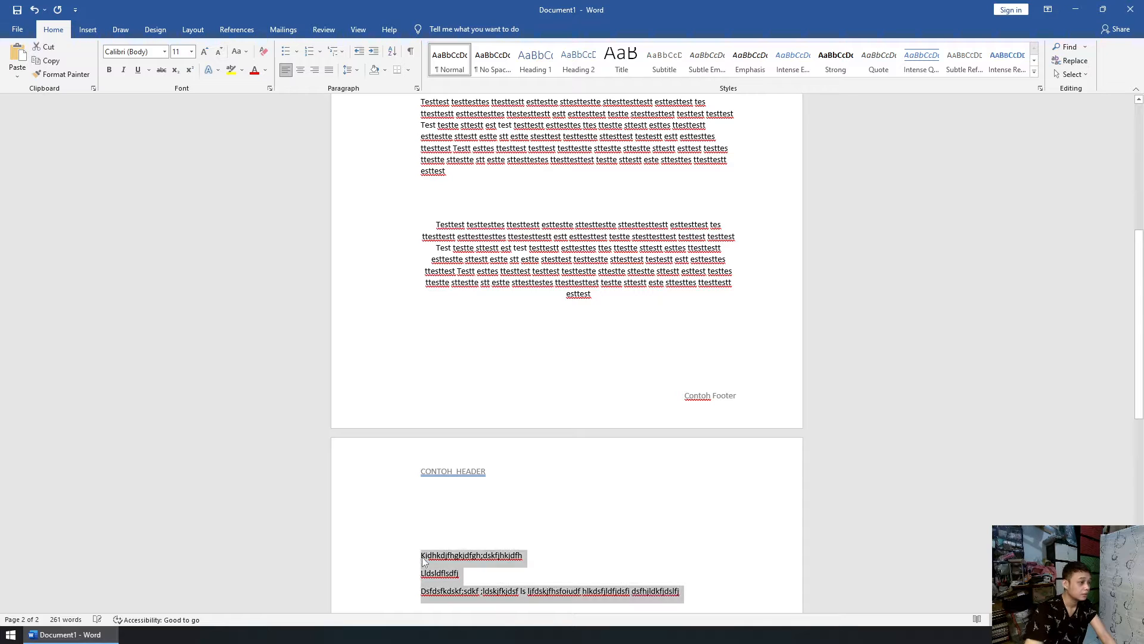
key("ctrl+v")
scroll(739, 571, "down", 3)
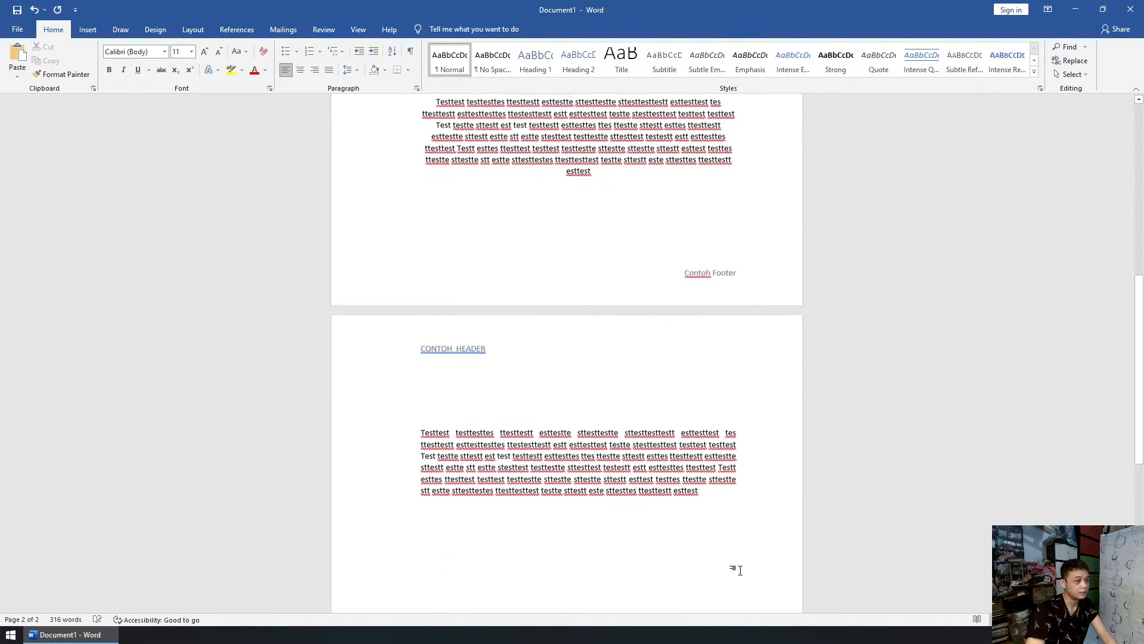
key("ctrl+v")
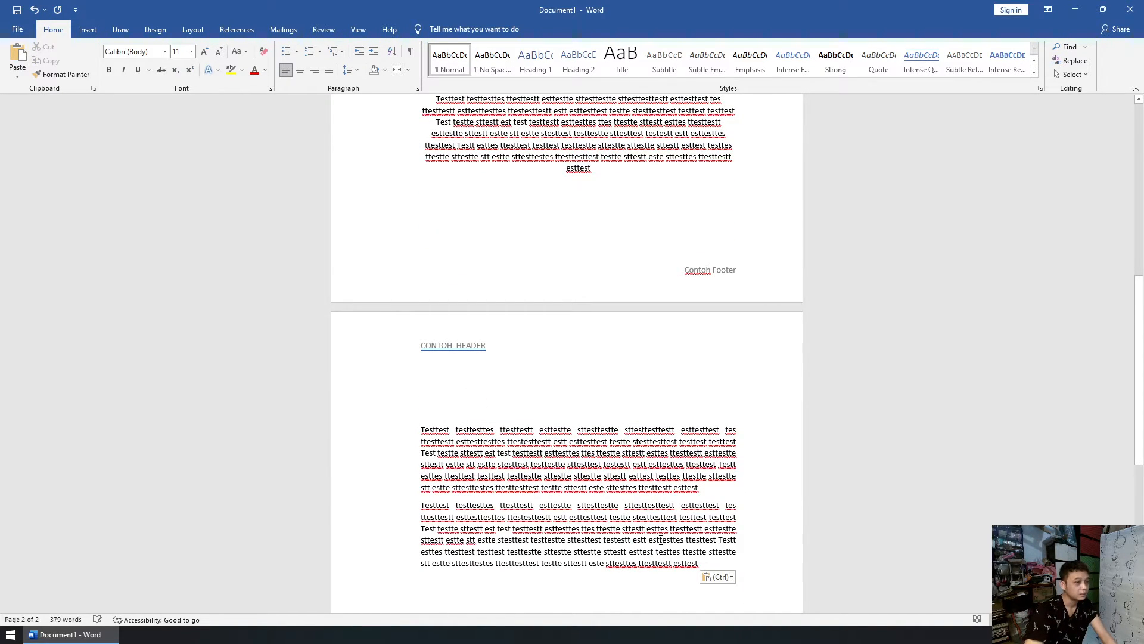
type("Testtest testtesttes ttesttestt esttestte sttesttestte sttesttesttestt esttesttest tes ttesttestt esttesttestes ttestesttestt estt esttesttest testte stesttesttest testtest testtest Test testte sttestt est test testtestt esttesttes ttes ttestte sttestt esttes ttesttestt esttestte sttestt estte stt estte stesttest testtestte sttesttest testestt estt esttesttes ttesttest Testt esttes ttesttest testtest testtestte sttestte sttestte sttestt esttest testtes ttestte sttestte stt estte sttesttestes ttesttesttest testte sttestt este sttesttes ttesttestt esttest")
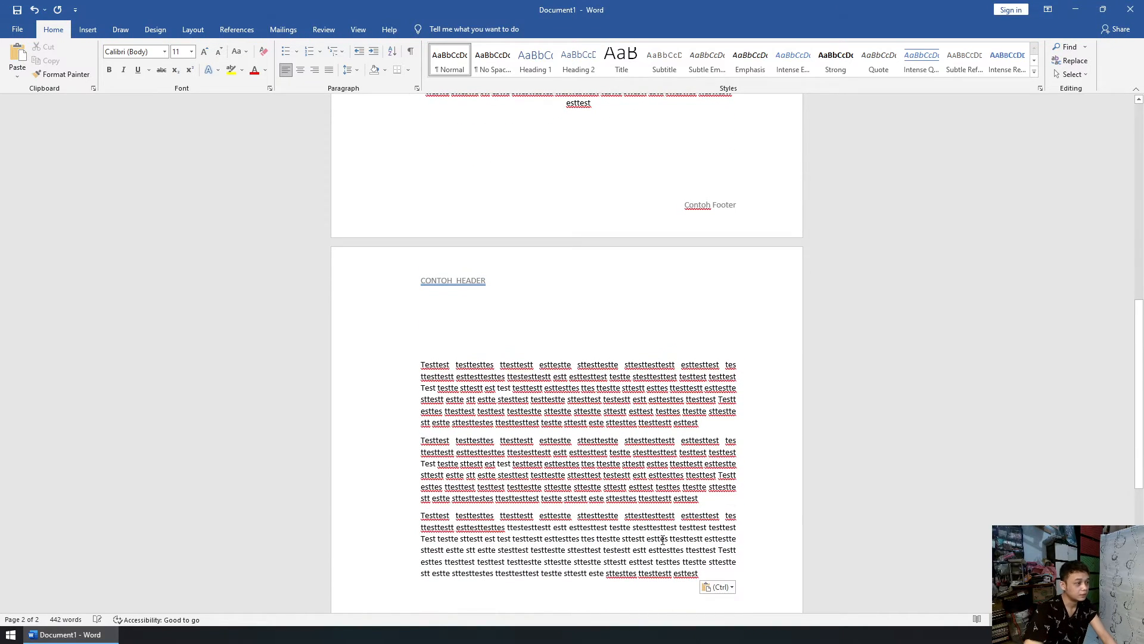
type("Testtest testtesttes ttesttestt esttestte sttesttestte sttesttesttestt esttesttest tes ttesttestt esttesttesttes ttestesttestt estt esttesttest testte stesttesttest testtest testtest Test testte sttestt est test testtestt esttesttes ttes ttestte sttestt esttes ttesttestt esttestte sttestt estte stt estte stesttest testtestte sttesttest testestt estt esttesttes ttesttest Testt esttes ttesttest testtest testtestte sttestte sttestte sttestt esttest testtes ttestte sttestte stt estte sttesttestes ttesttesttest testte sttestt este sttesttes ttesttestt esttest")
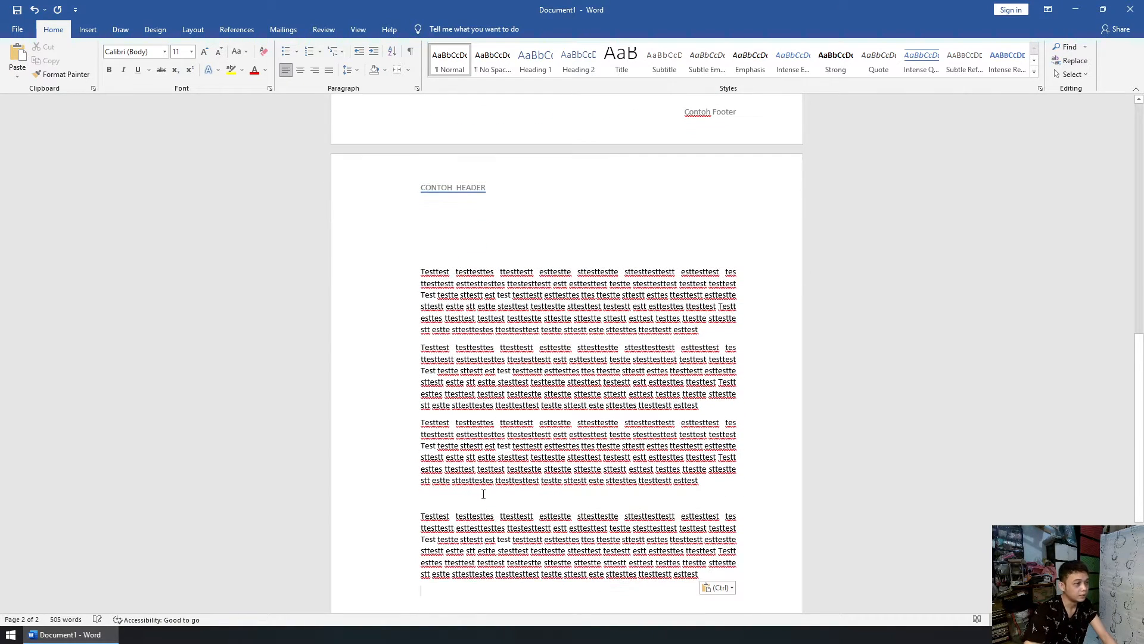
Step: Remove the empty lines before and after the fourth pasted paragraph on the second page
key("BackSpace")
scroll(506, 389, "up", 6)
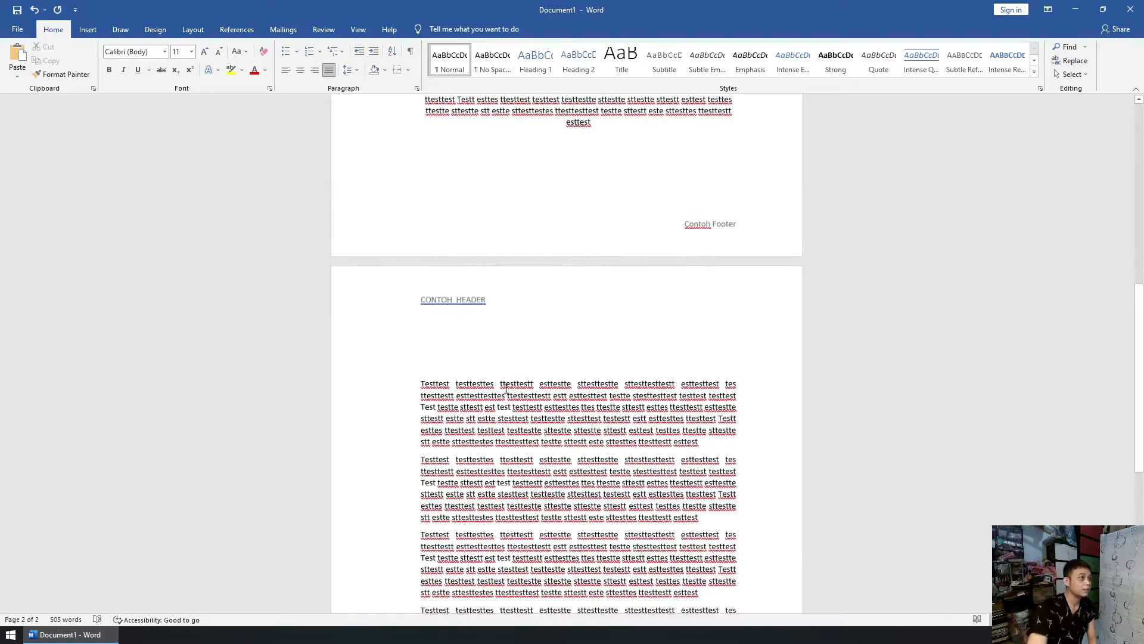
scroll(506, 388, "up", 4)
scroll(512, 414, "down", 5)
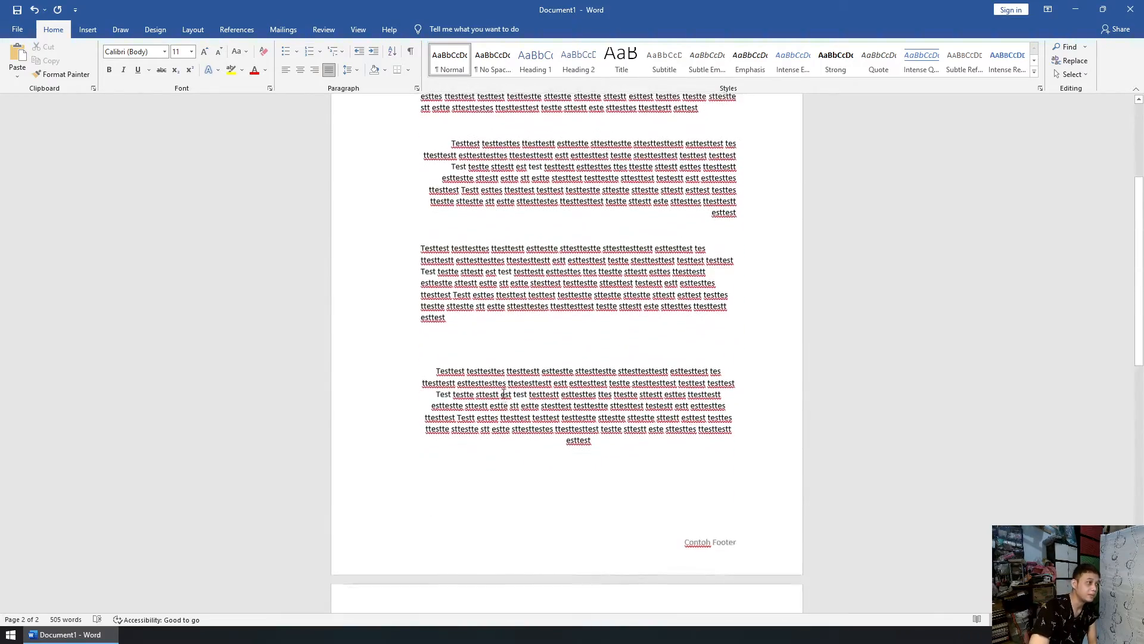
scroll(511, 413, "down", 4)
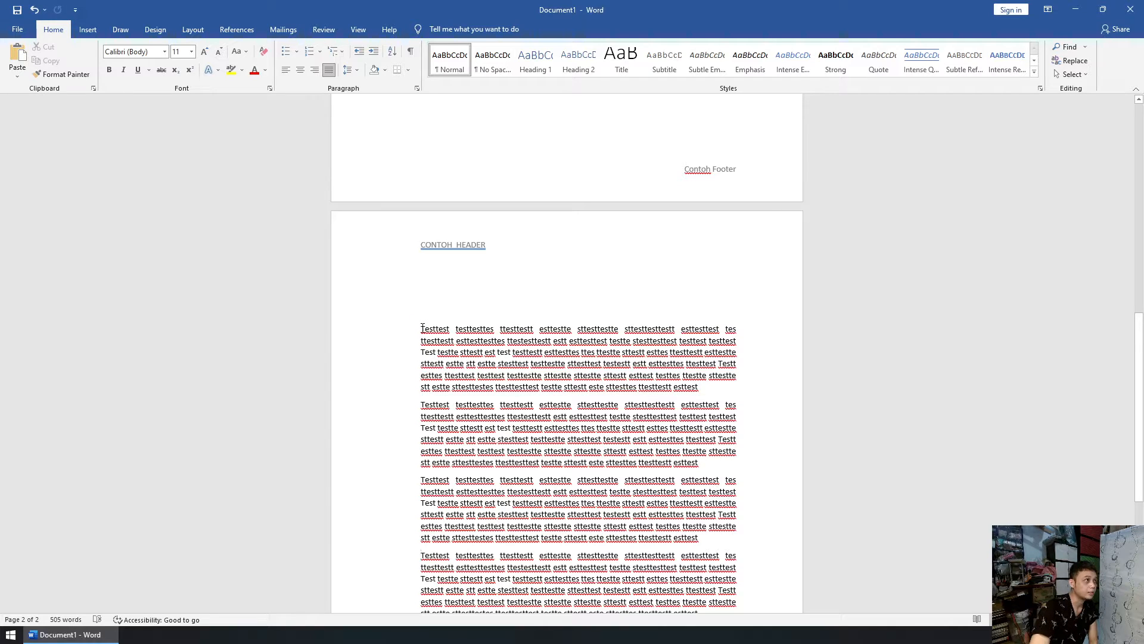
Step: Insert the world map picture pexels-monstera-7412072 from the device's Pictures folder after the fifth line of the second page's second paragraph
left_click_drag(422, 328, 709, 388)
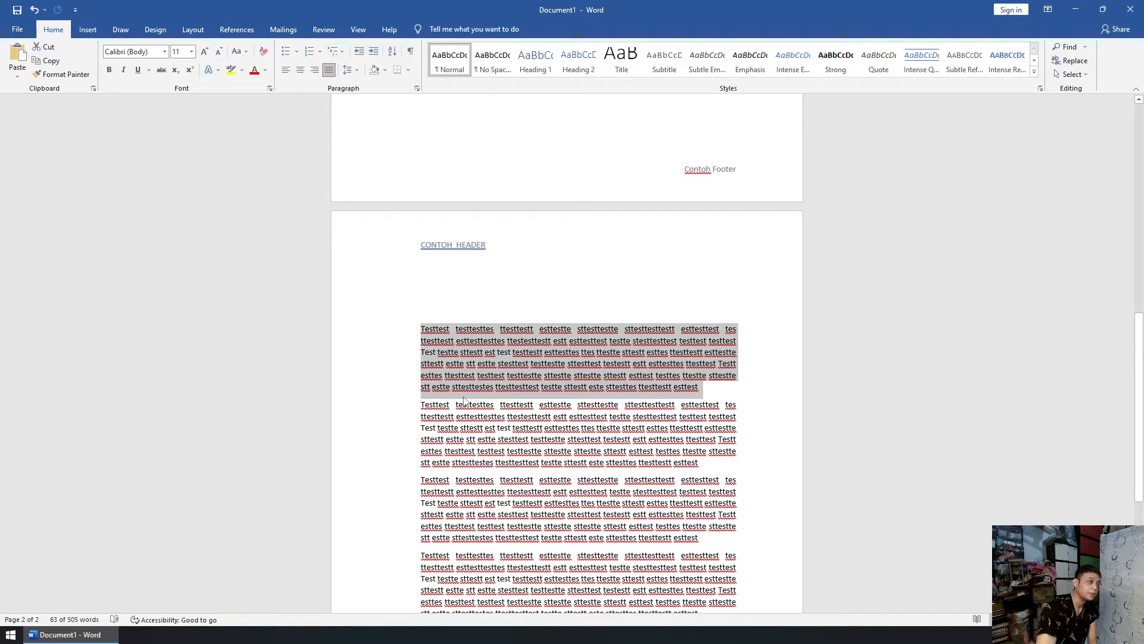
key("Delete")
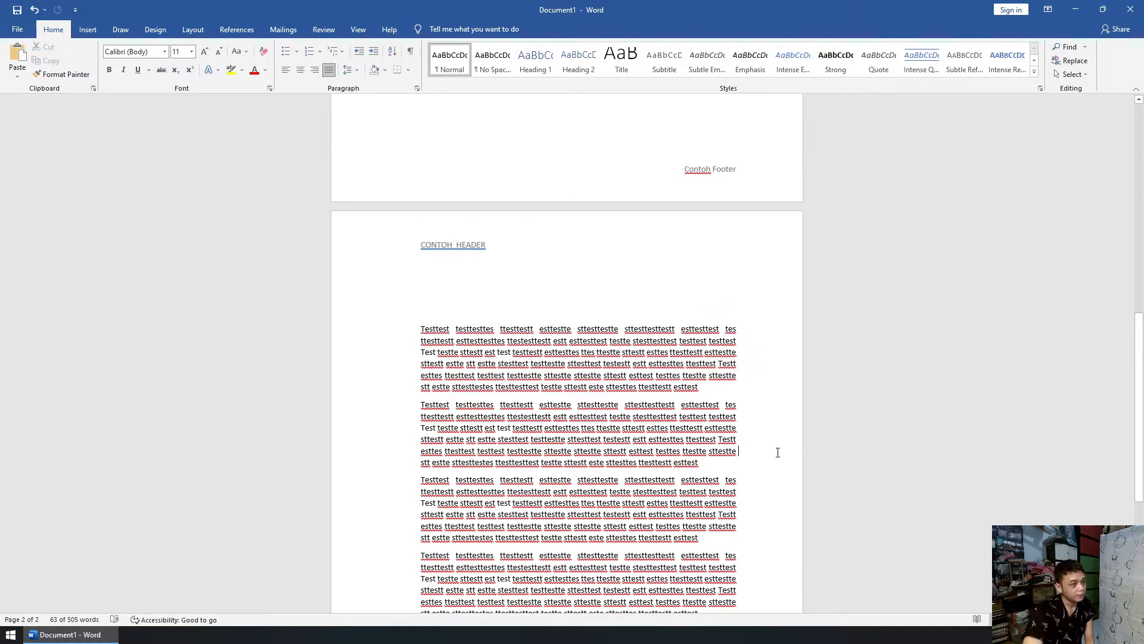
scroll(322, 408, "down", 2)
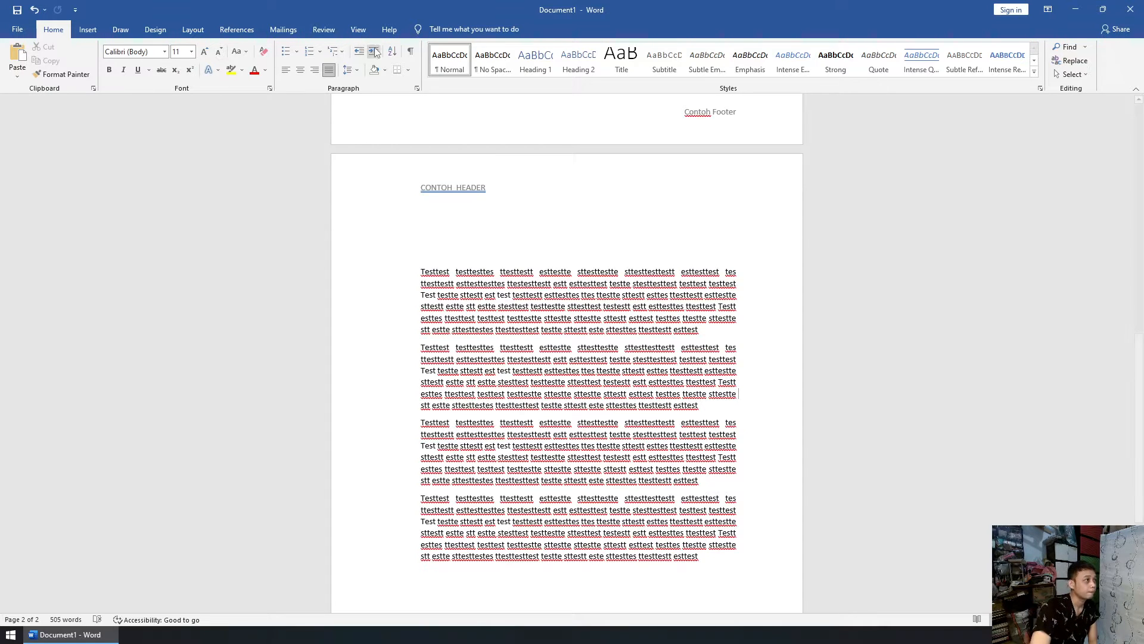
left_click(358, 29)
left_click(87, 29)
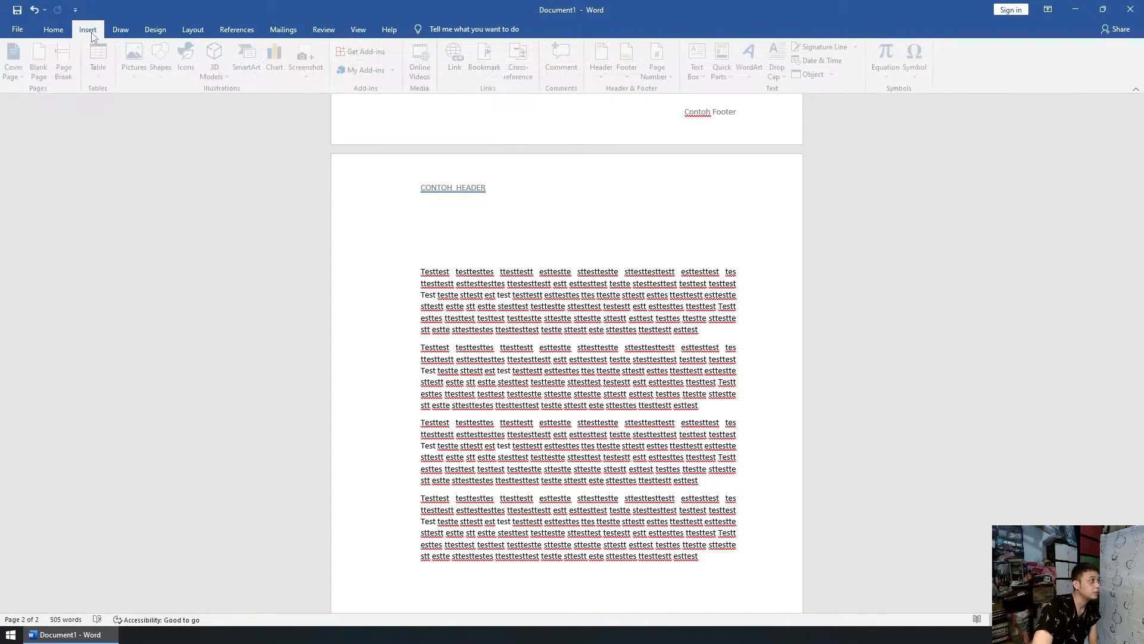
left_click(146, 62)
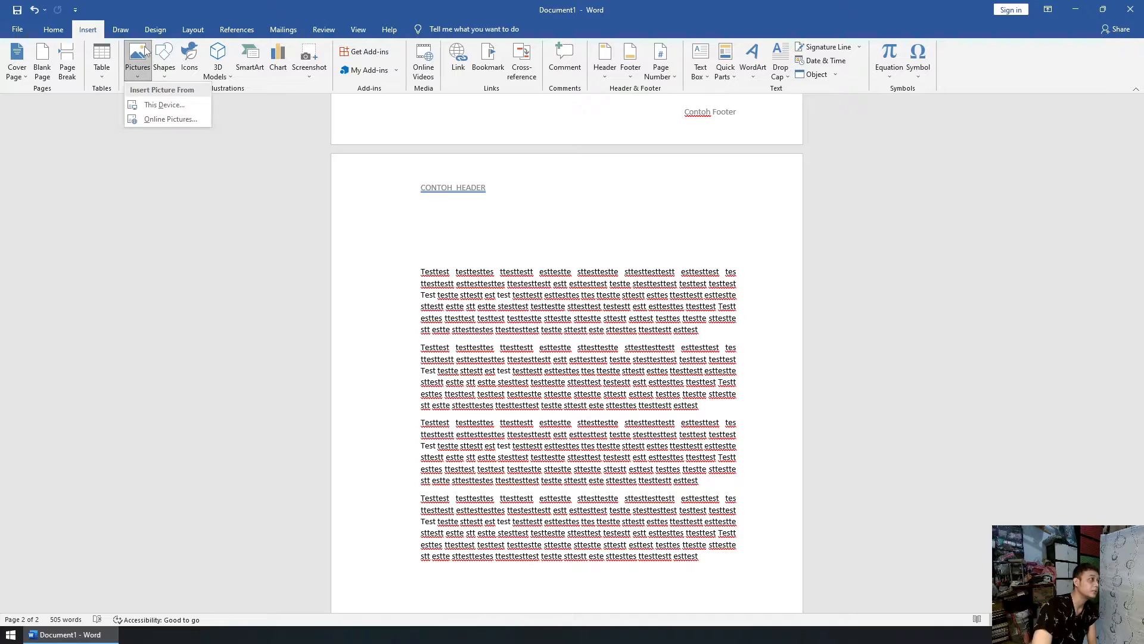
left_click(157, 108)
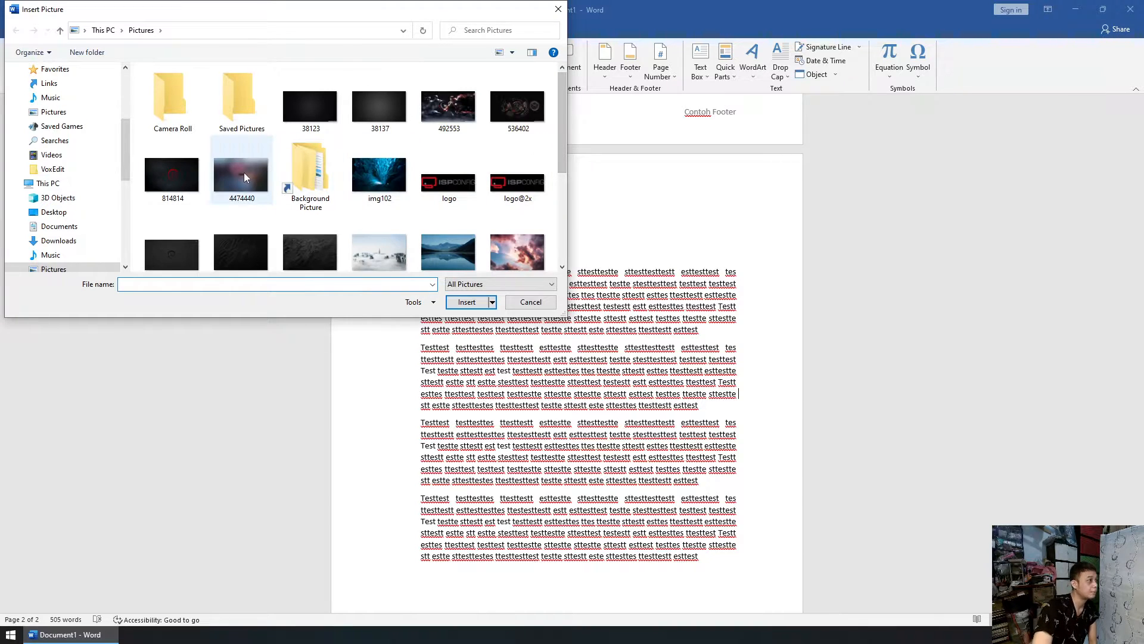
scroll(179, 185, "down", 3)
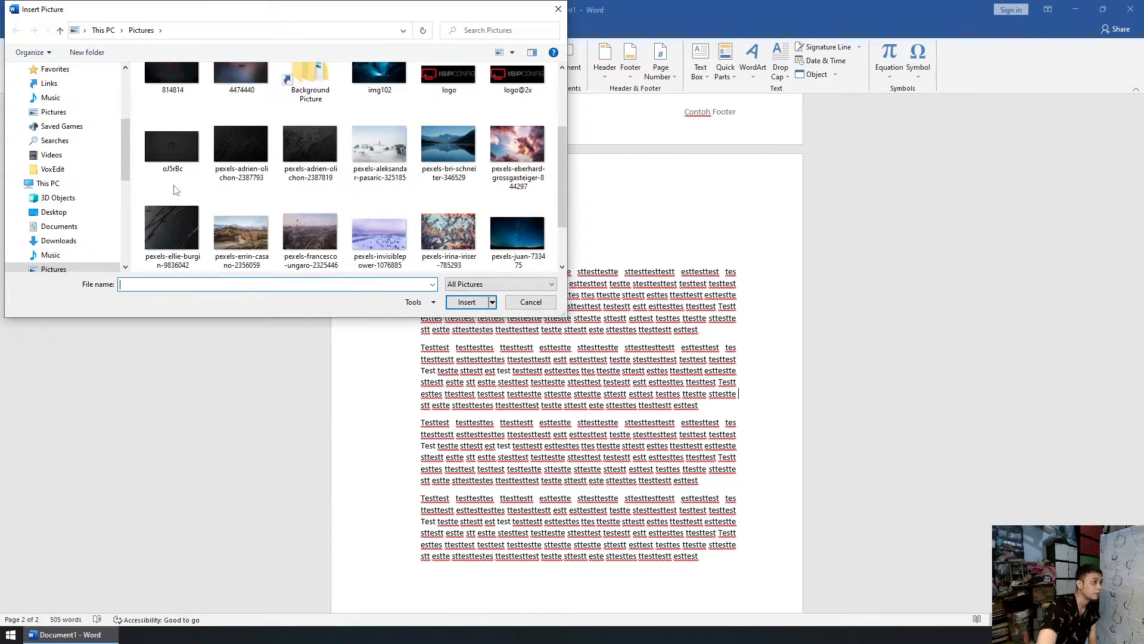
scroll(175, 190, "down", 1)
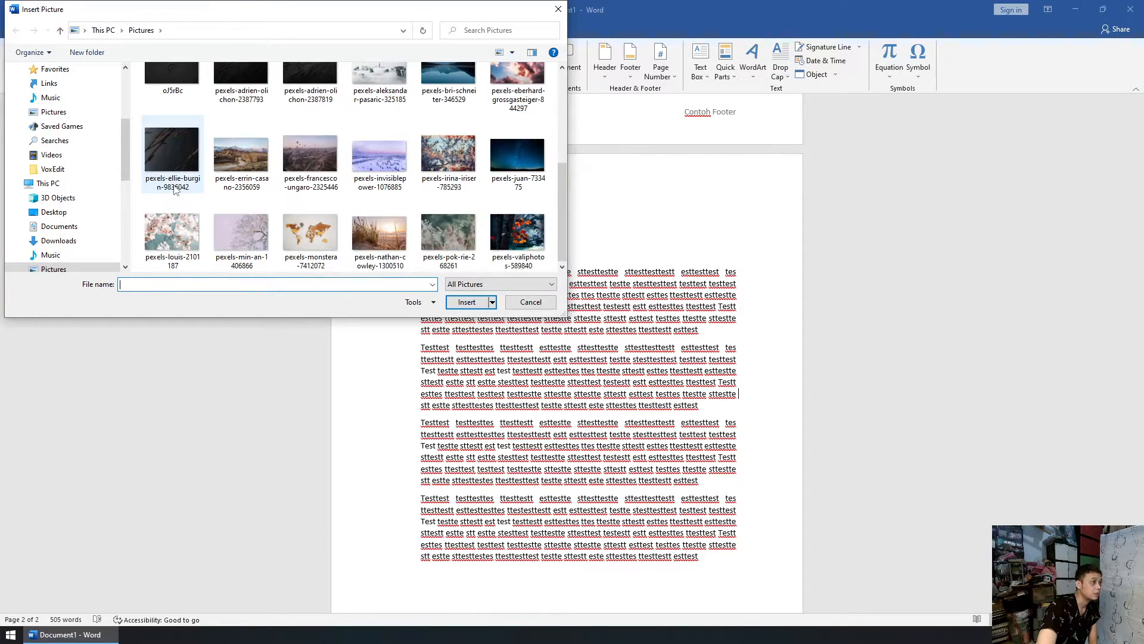
left_click(308, 238)
left_click(469, 304)
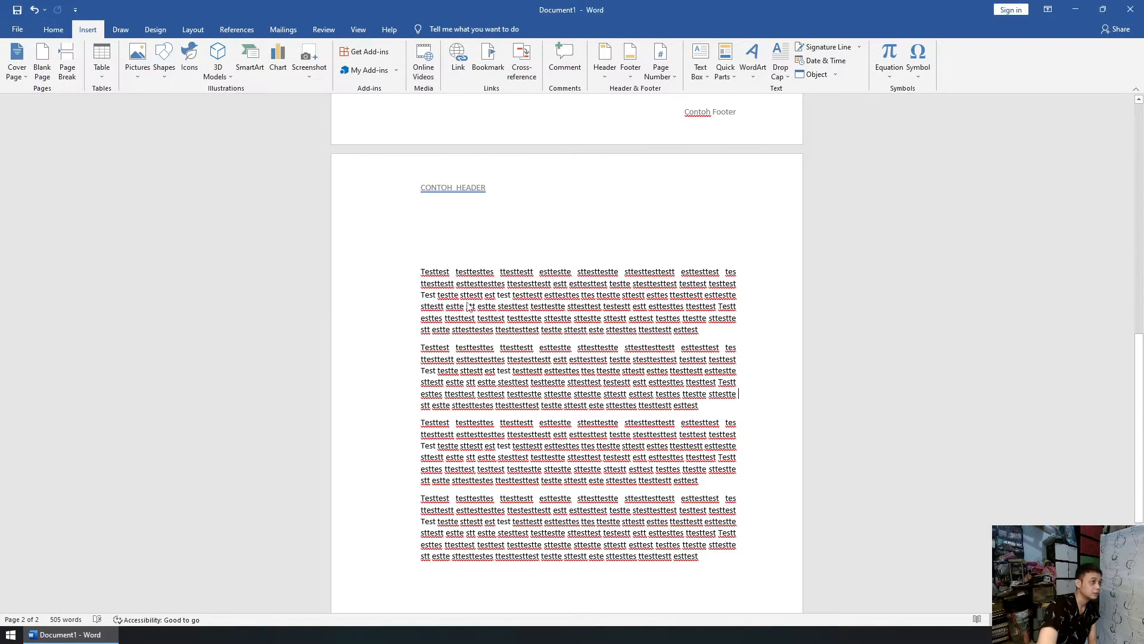
scroll(579, 359, "down", 5)
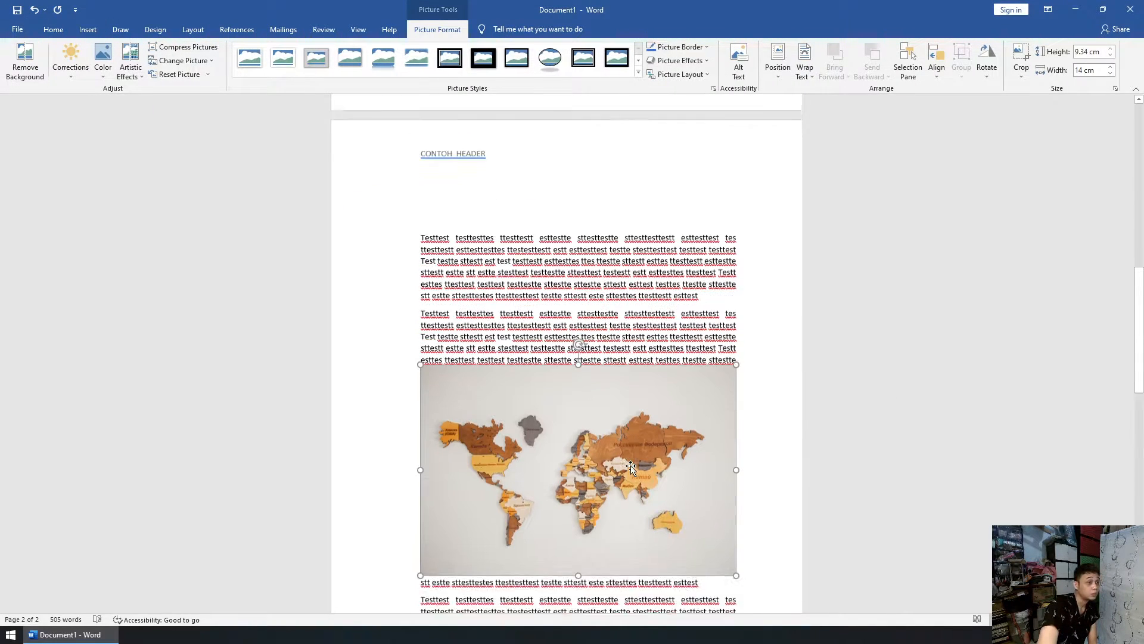
left_click(759, 447)
Step: Examine how the world map picture sits within the second page's paragraphs
scroll(759, 447, "down", 3)
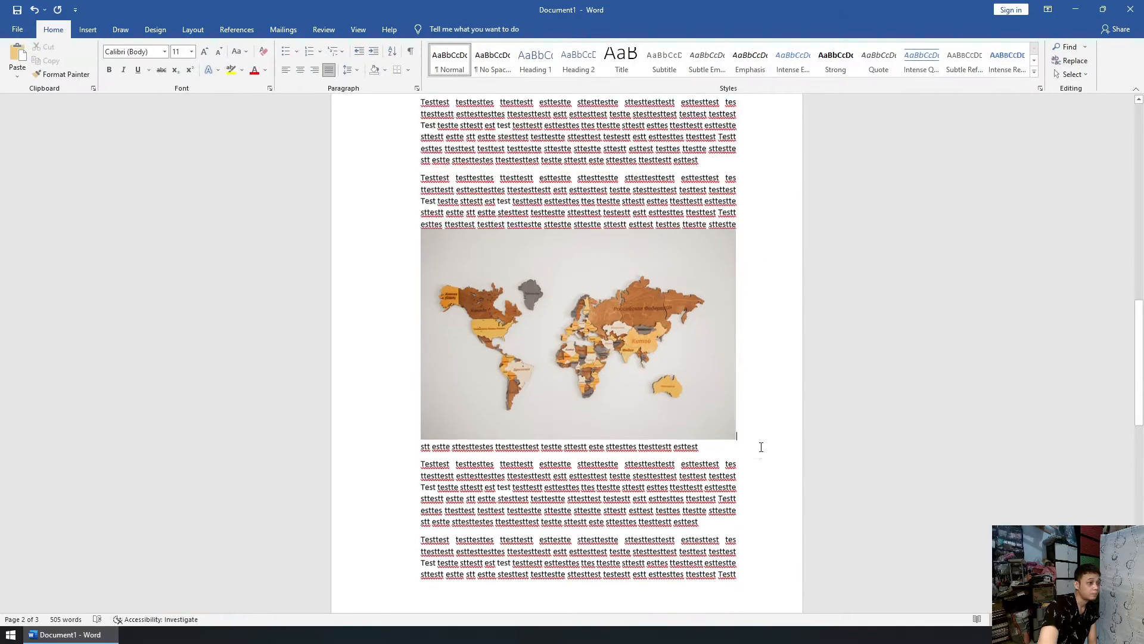
scroll(574, 346, "up", 5)
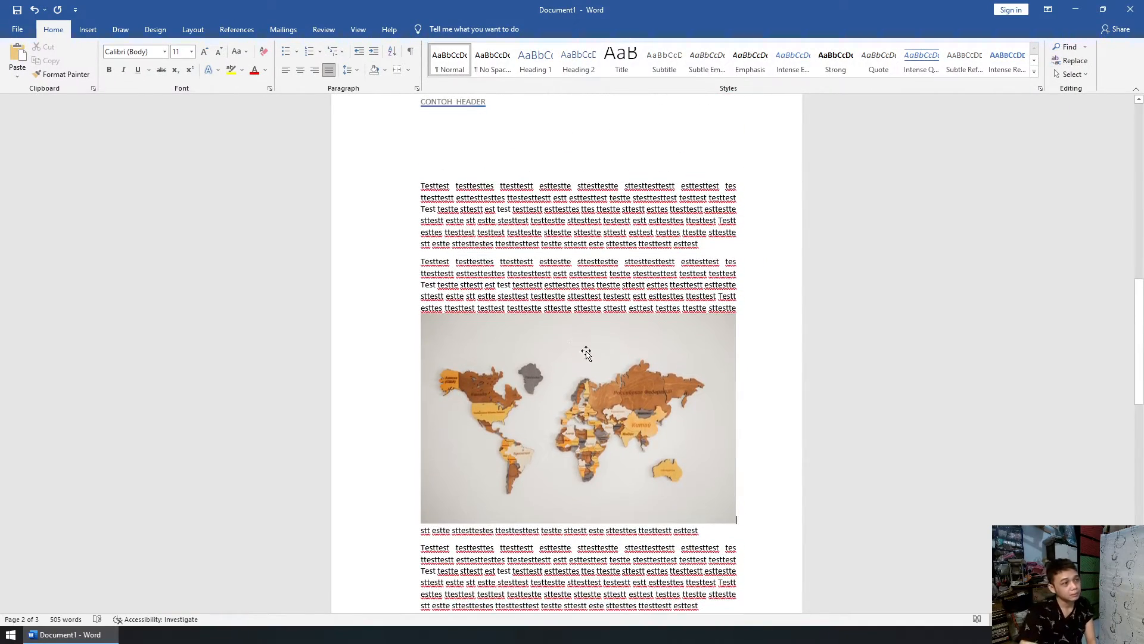
scroll(740, 406, "down", 4)
left_click(589, 338)
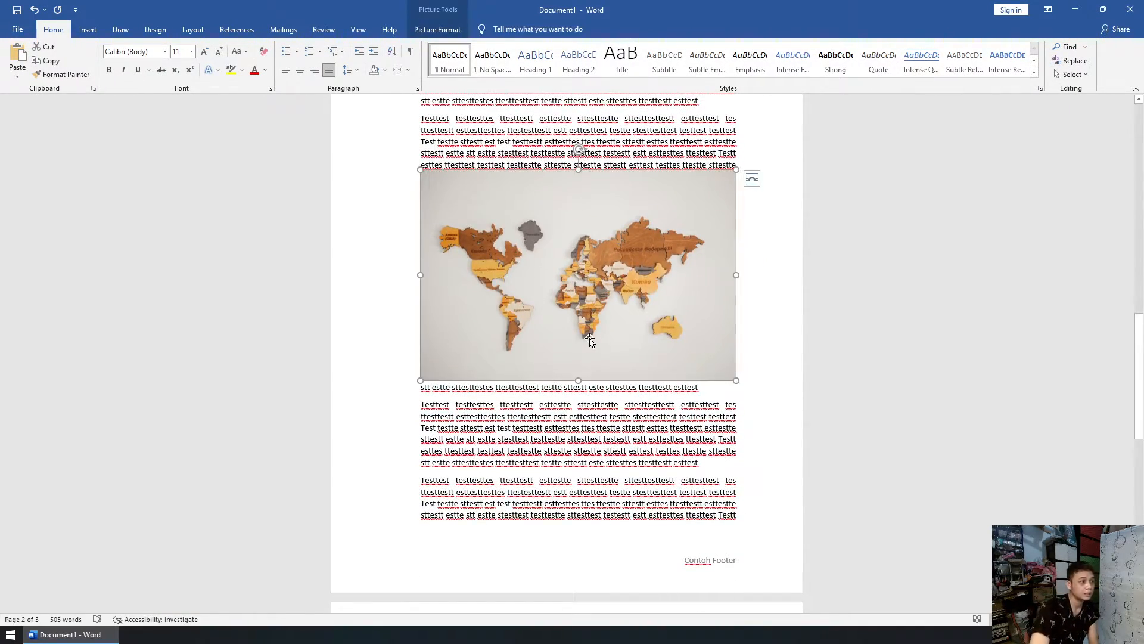
scroll(589, 337, "up", 2)
scroll(589, 338, "up", 5)
left_click_drag(419, 244, 739, 487)
scroll(739, 483, "down", 6)
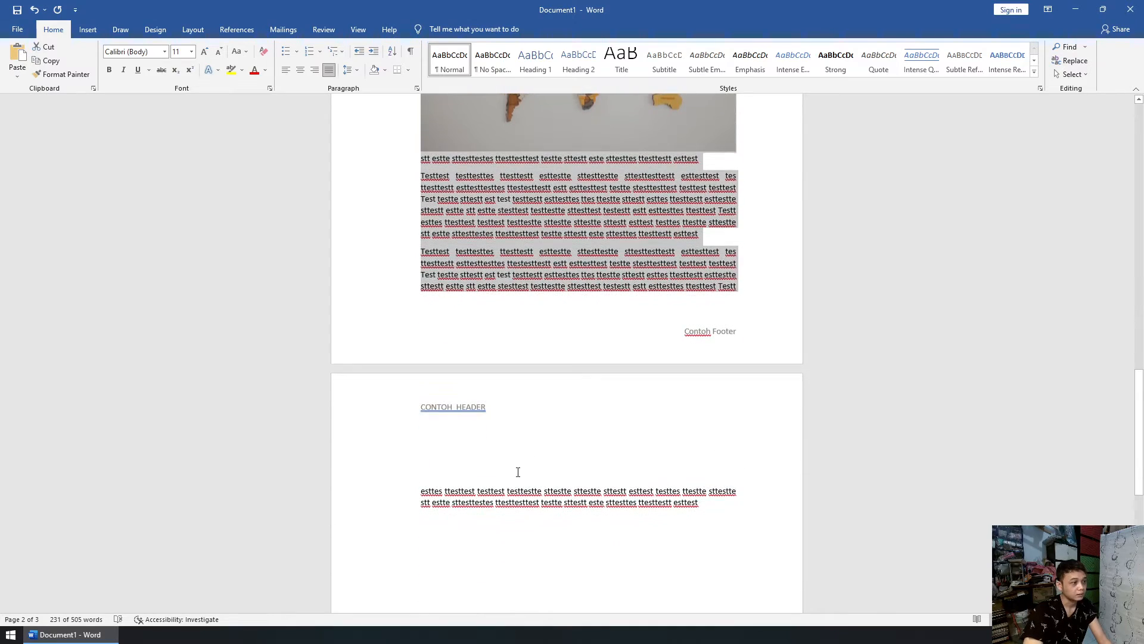
scroll(668, 441, "up", 4)
left_click(690, 206)
scroll(708, 255, "up", 2)
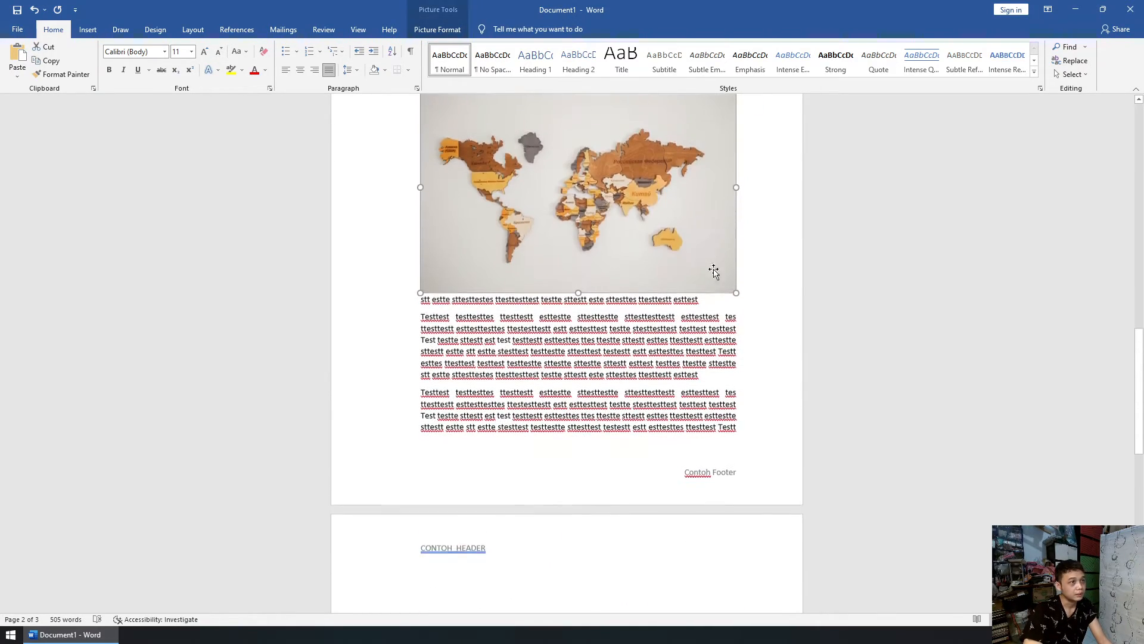
left_click(777, 303)
scroll(773, 302, "up", 6)
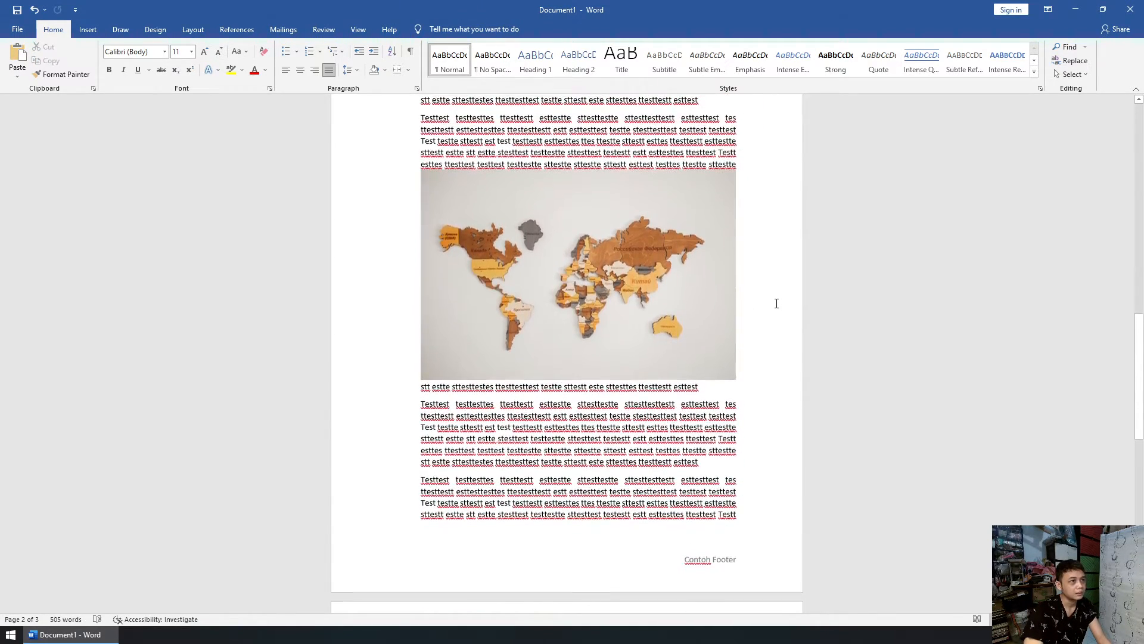
left_click_drag(422, 212, 705, 478)
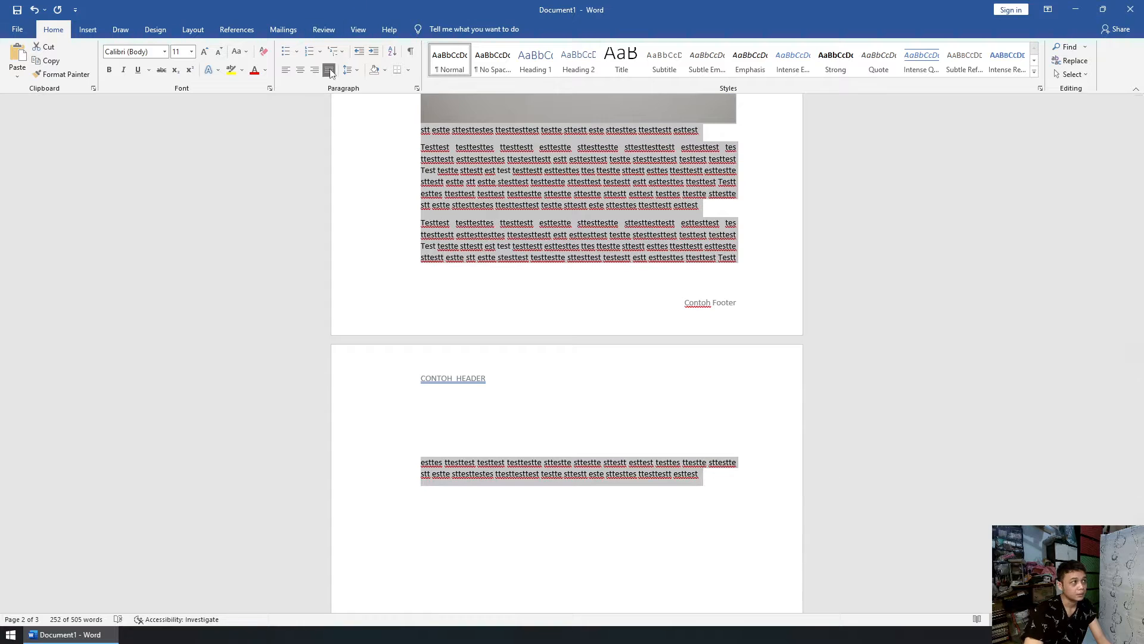
left_click(779, 250)
scroll(779, 251, "up", 5)
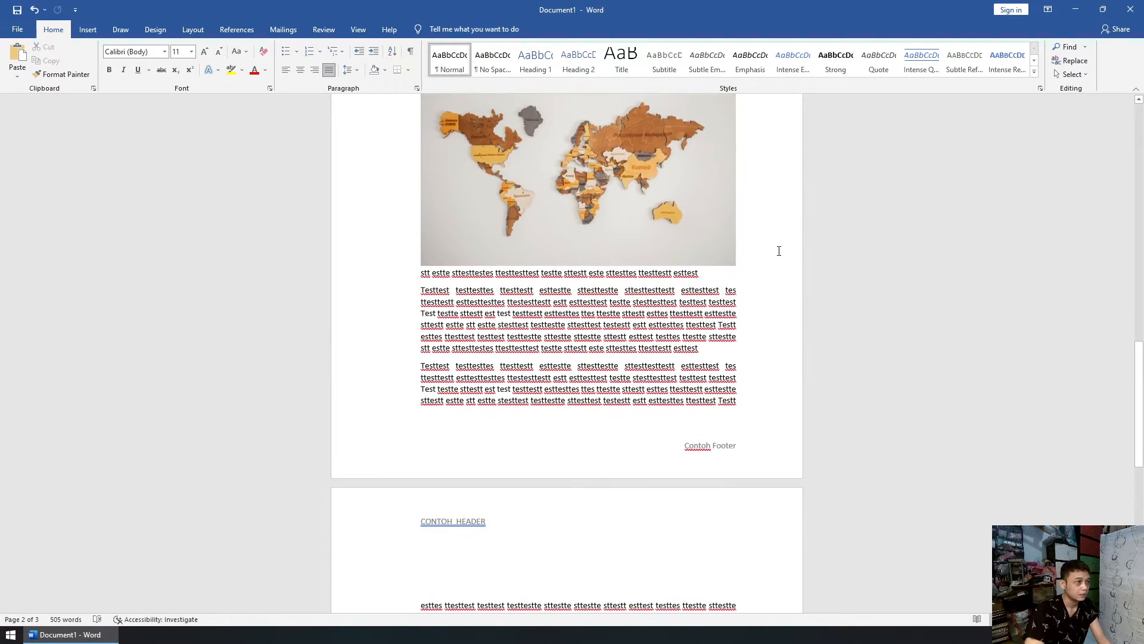
scroll(779, 251, "up", 3)
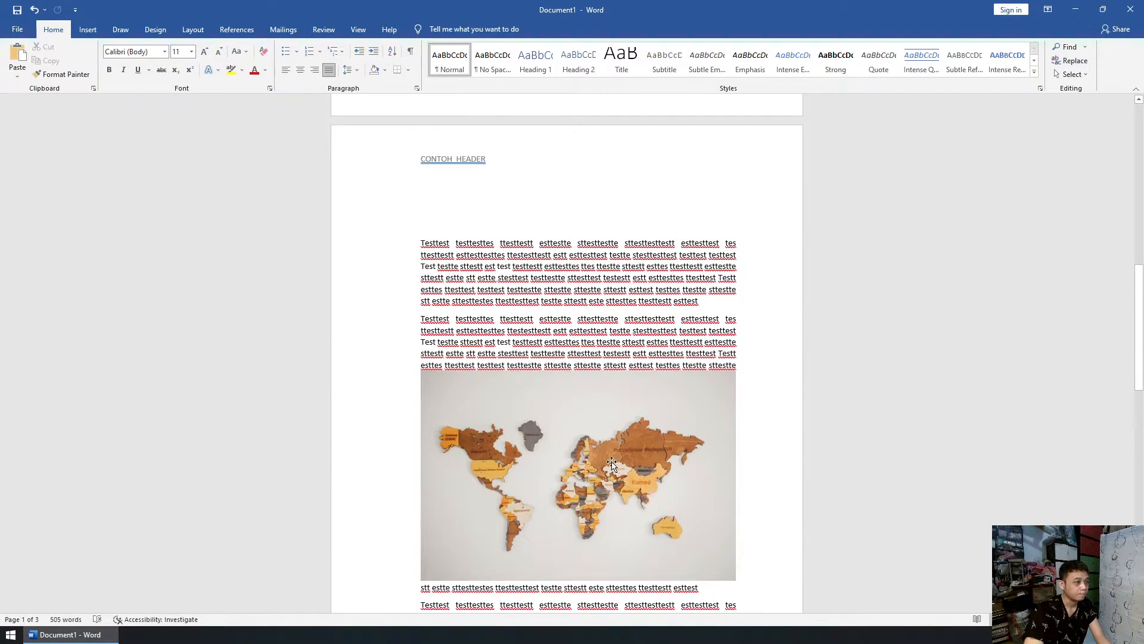
left_click(612, 463)
scroll(776, 534, "down", 1)
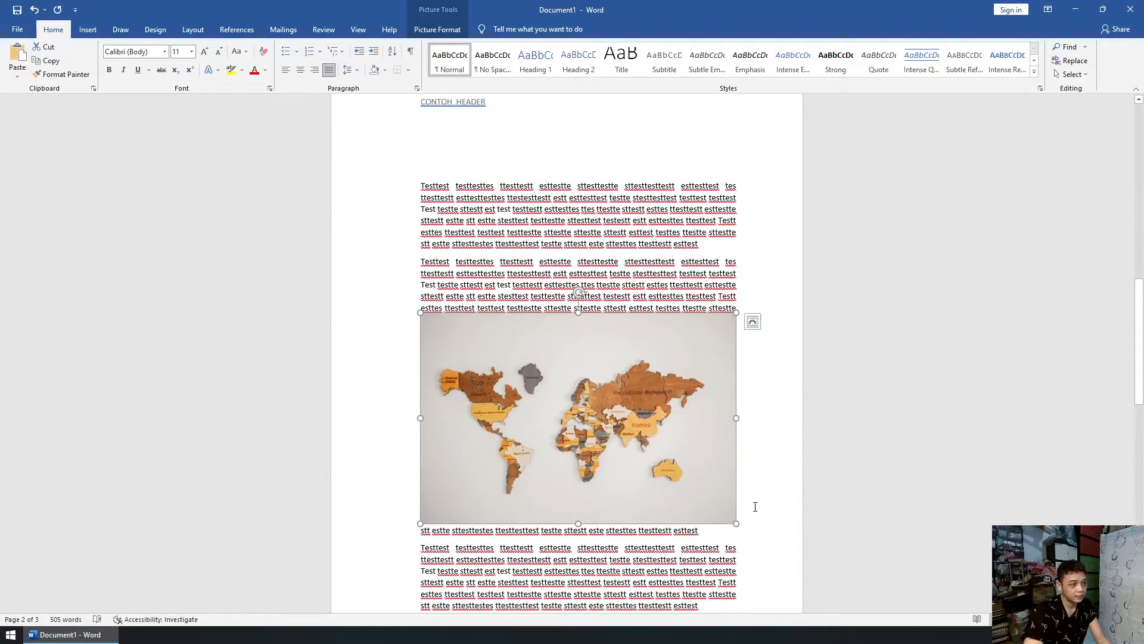
scroll(755, 507, "down", 8)
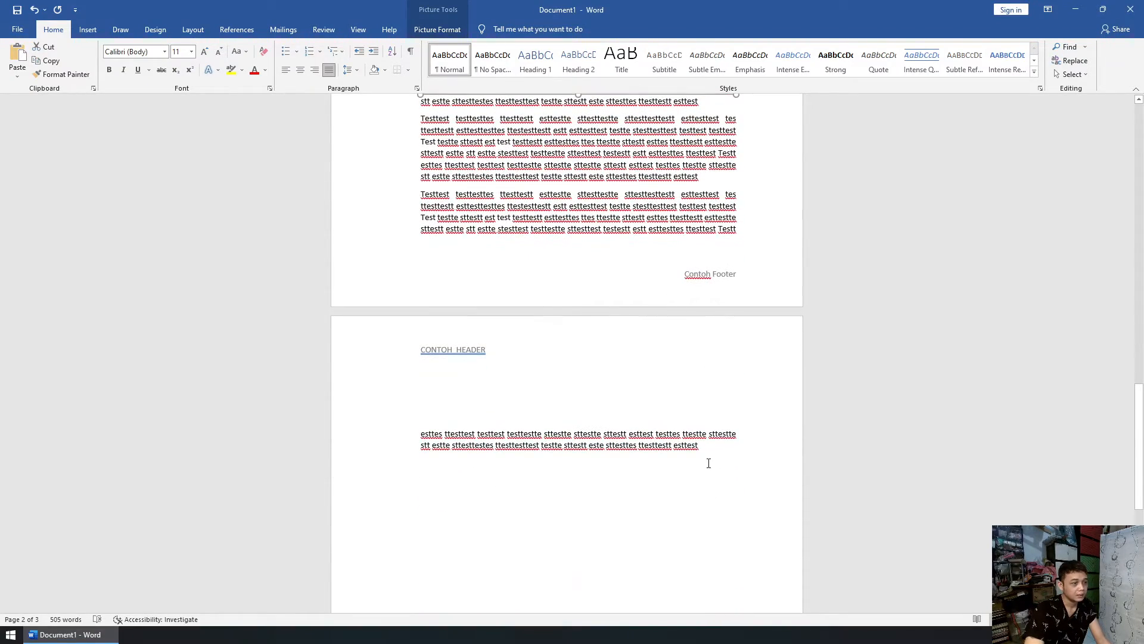
left_click(708, 459)
scroll(705, 448, "up", 6)
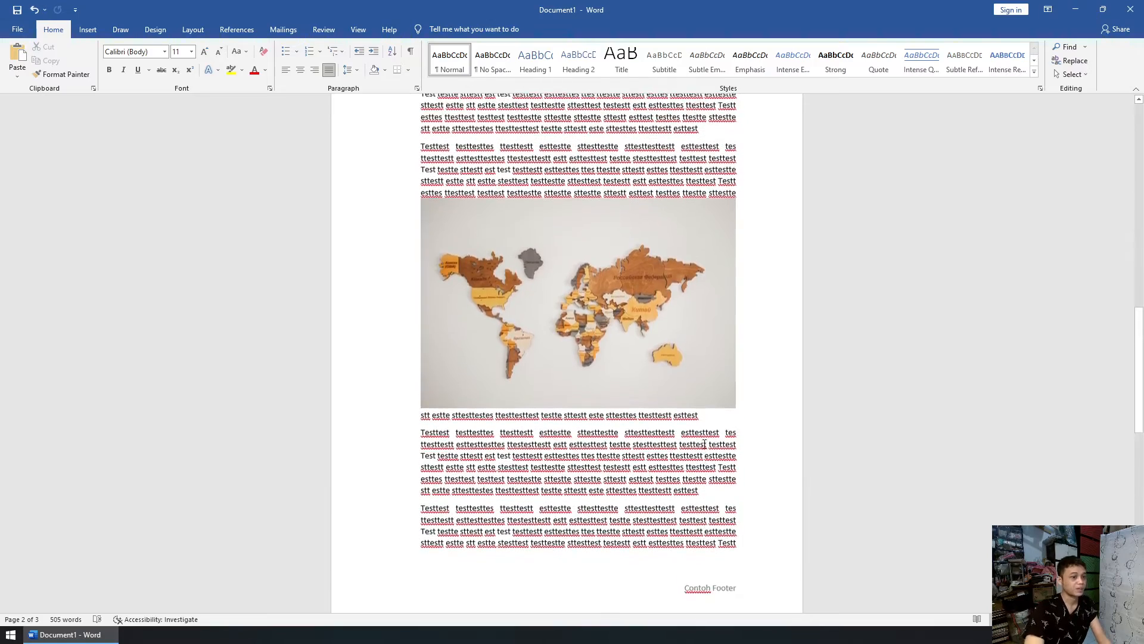
scroll(704, 445, "up", 3)
left_click(418, 244, "shift")
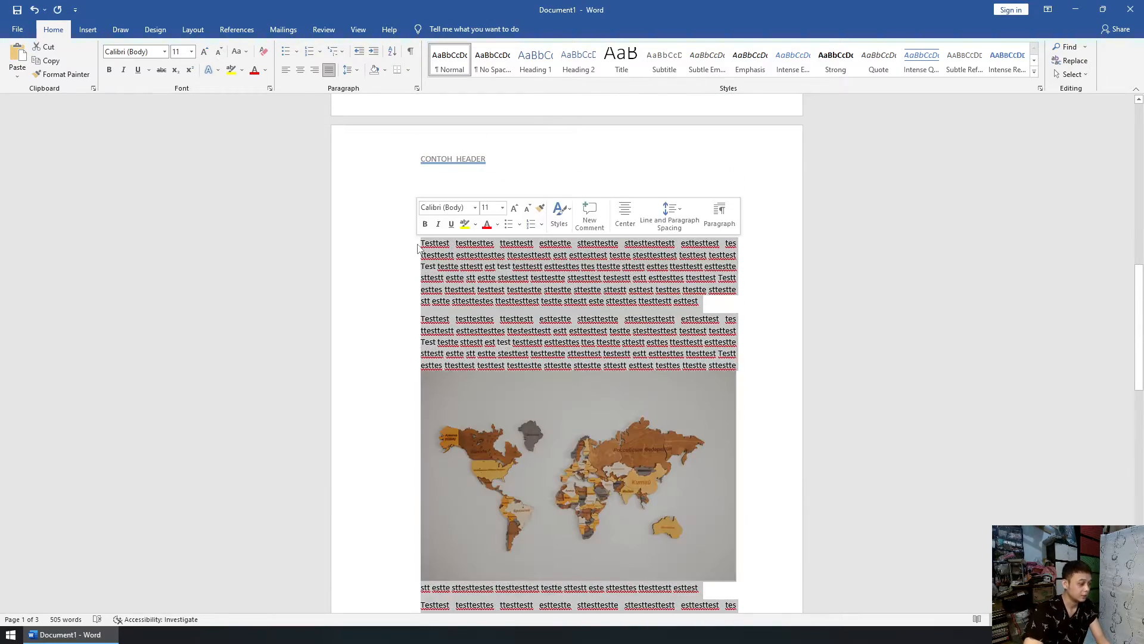
scroll(745, 447, "down", 2)
left_click(732, 465)
scroll(740, 480, "down", 6)
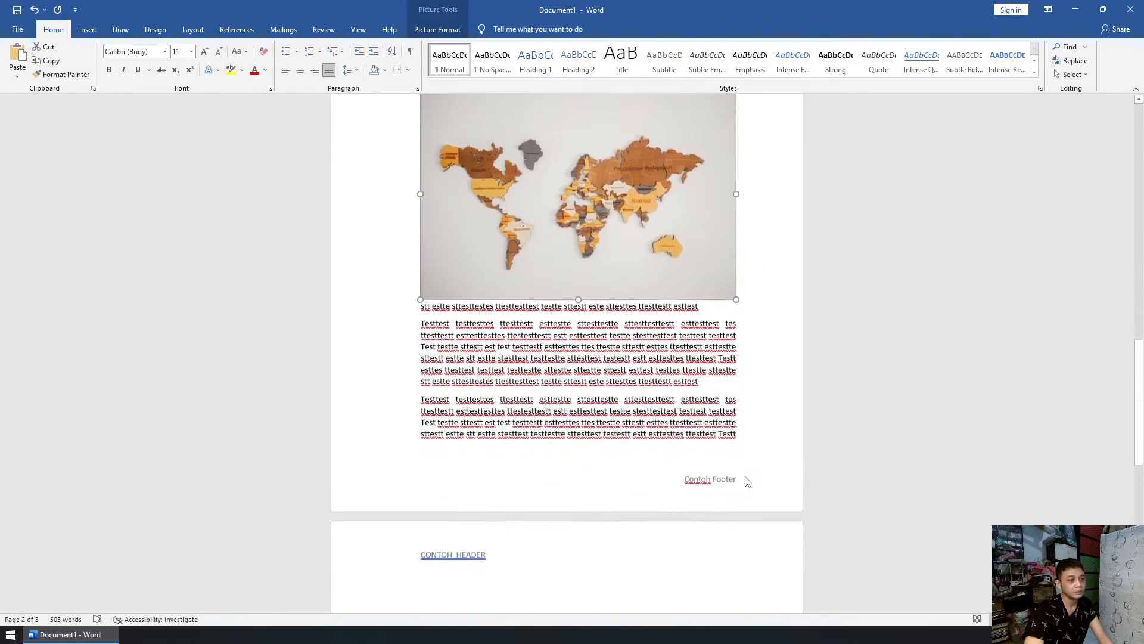
Step: Delete the two leftover lines of text on the third page
left_click(727, 460)
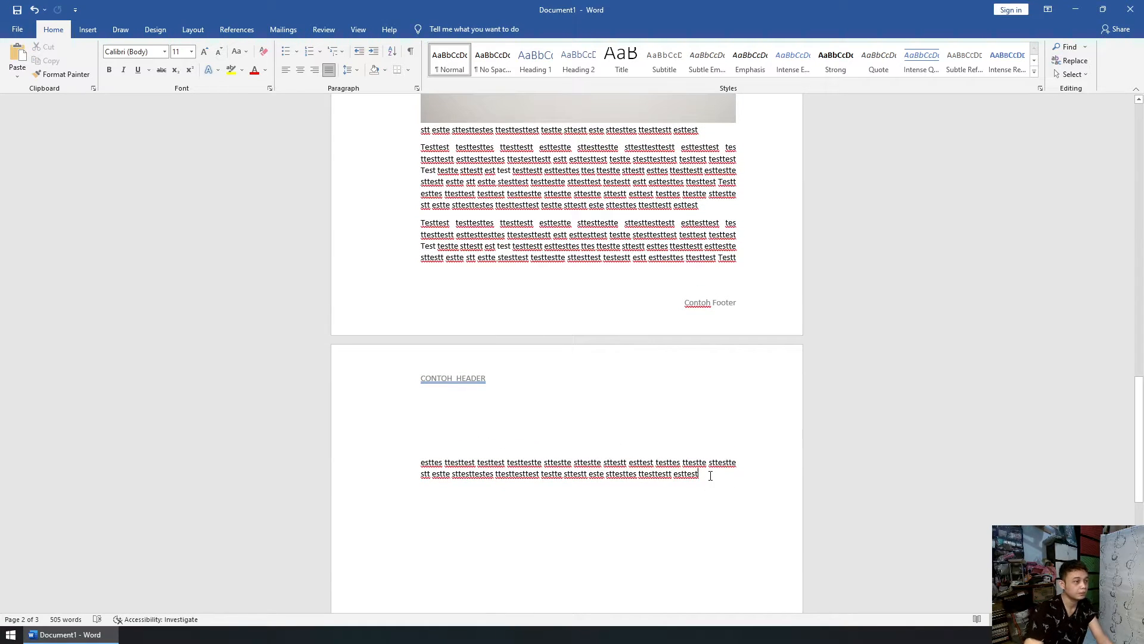
left_click_drag(472, 451, 423, 447)
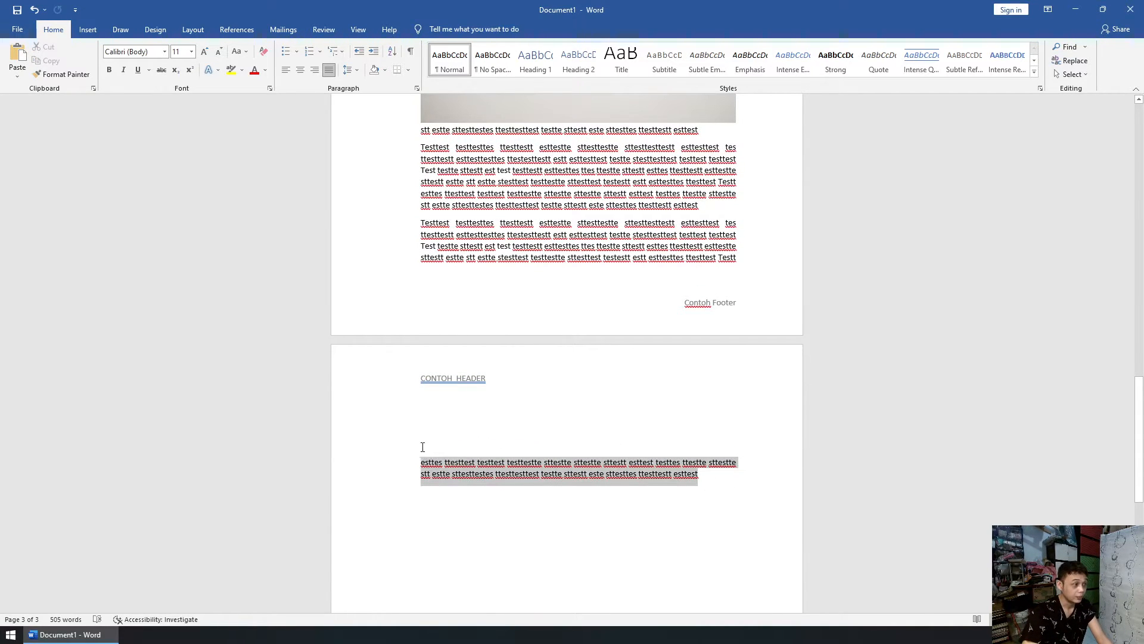
key("BackSpace")
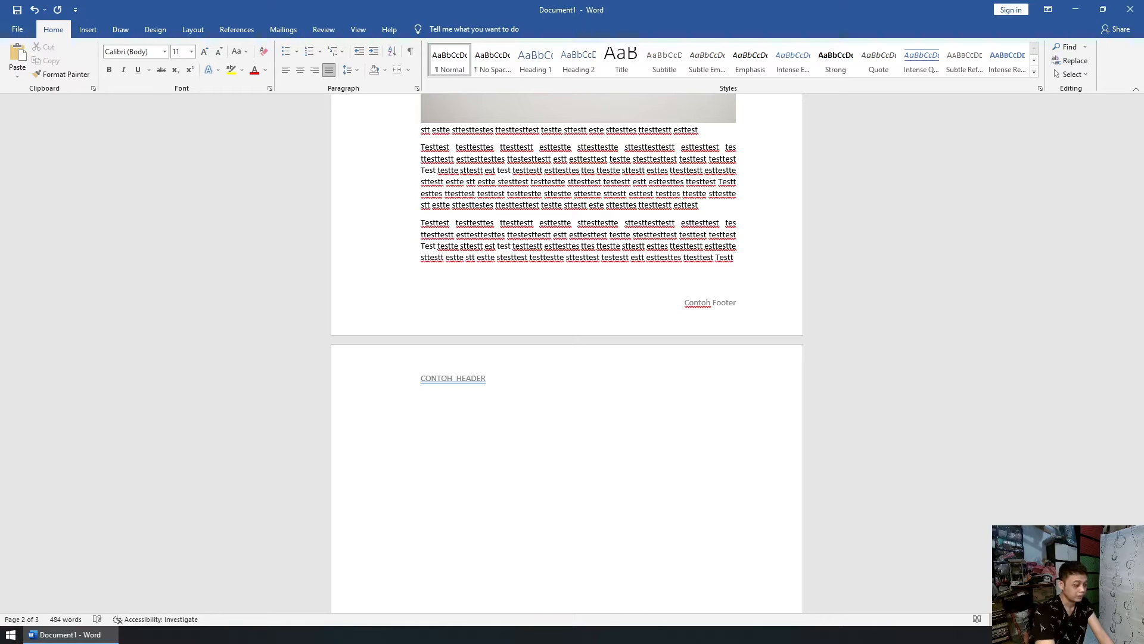
Step: Remove the blank pages that follow the last paragraph below the world map picture
scroll(427, 443, "up", 5)
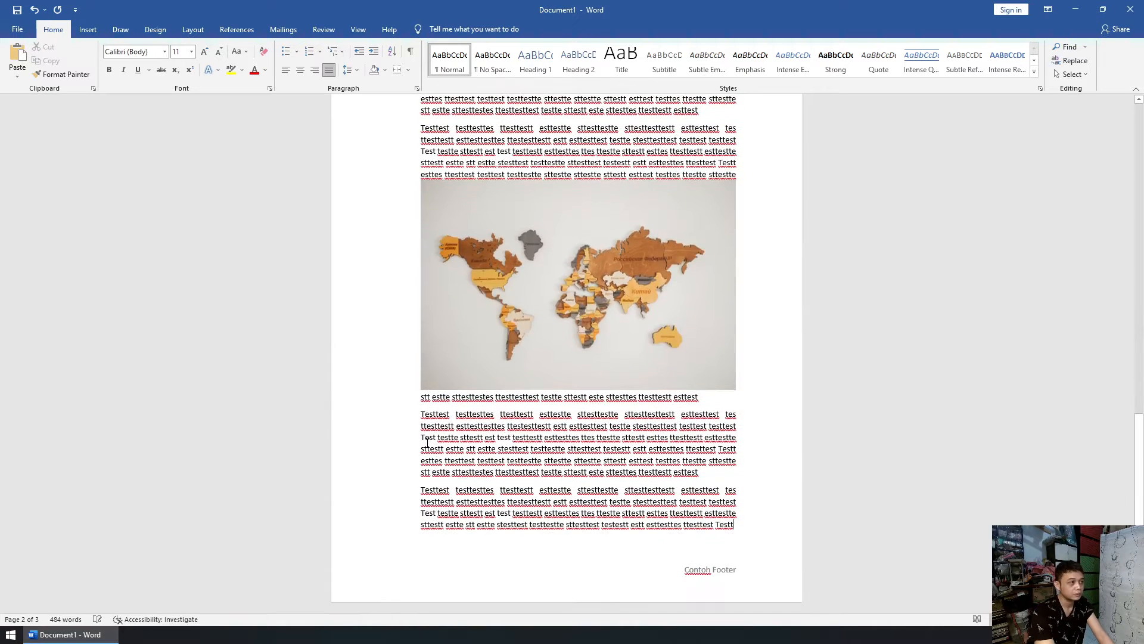
scroll(427, 443, "up", 12)
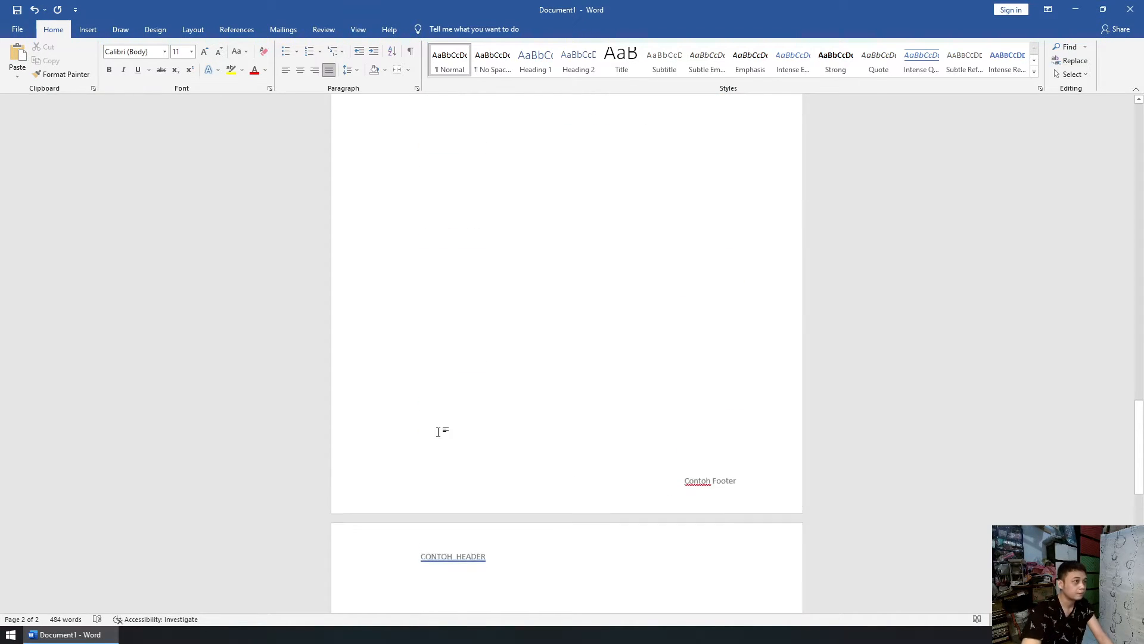
scroll(442, 369, "down", 12)
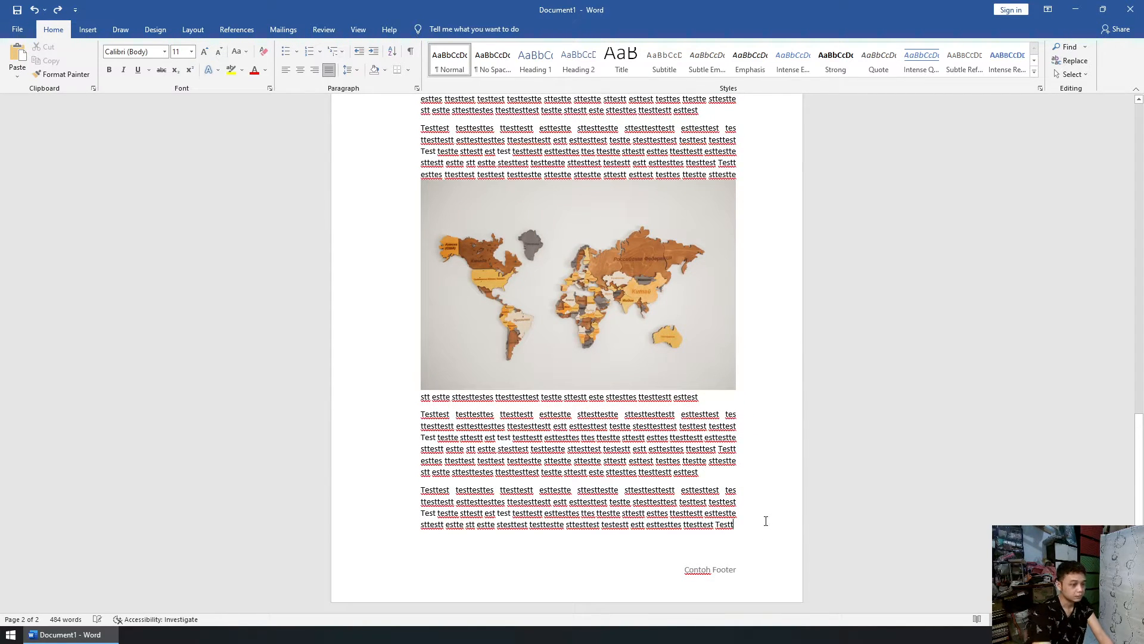
scroll(764, 522, "up", 10)
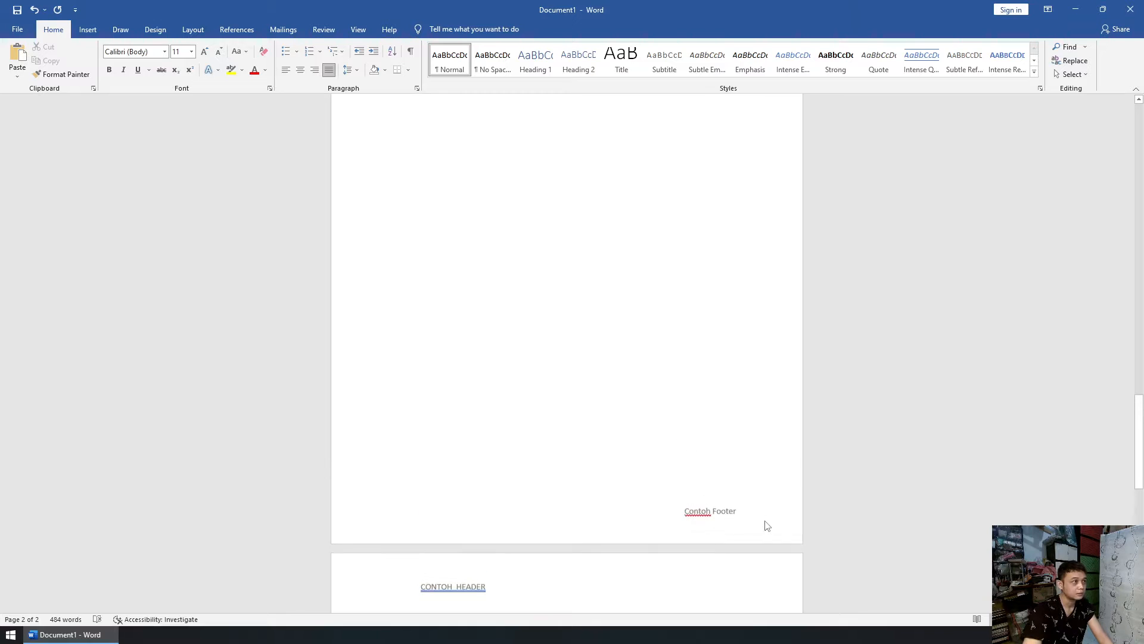
scroll(461, 271, "up", 3)
left_click(416, 186)
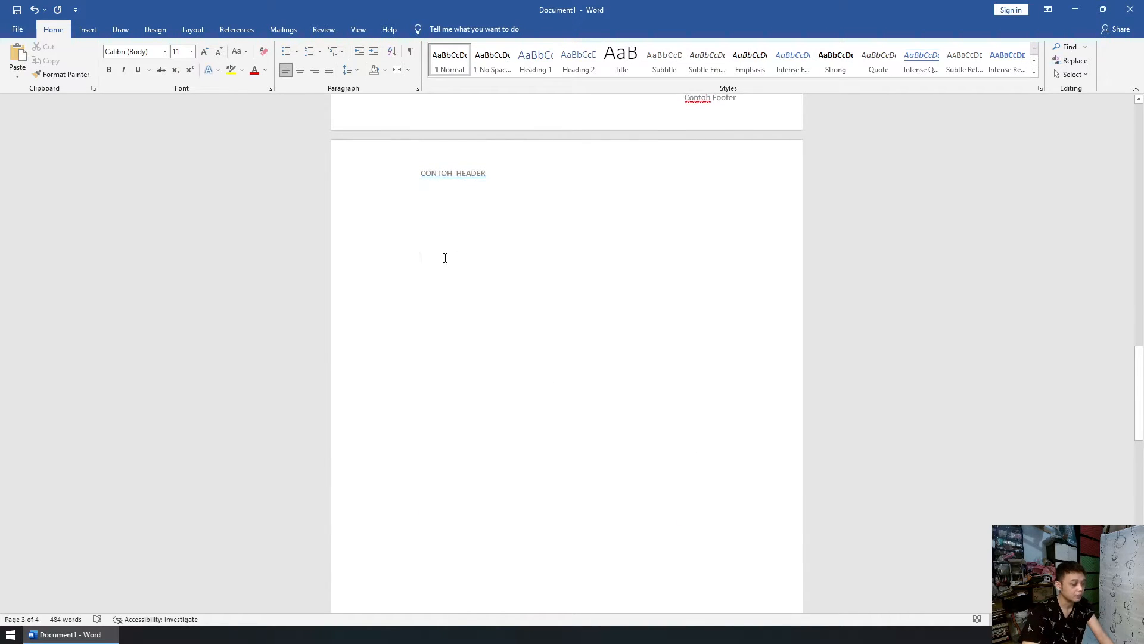
scroll(452, 268, "up", 10)
left_click(745, 357, "shift")
key("Delete")
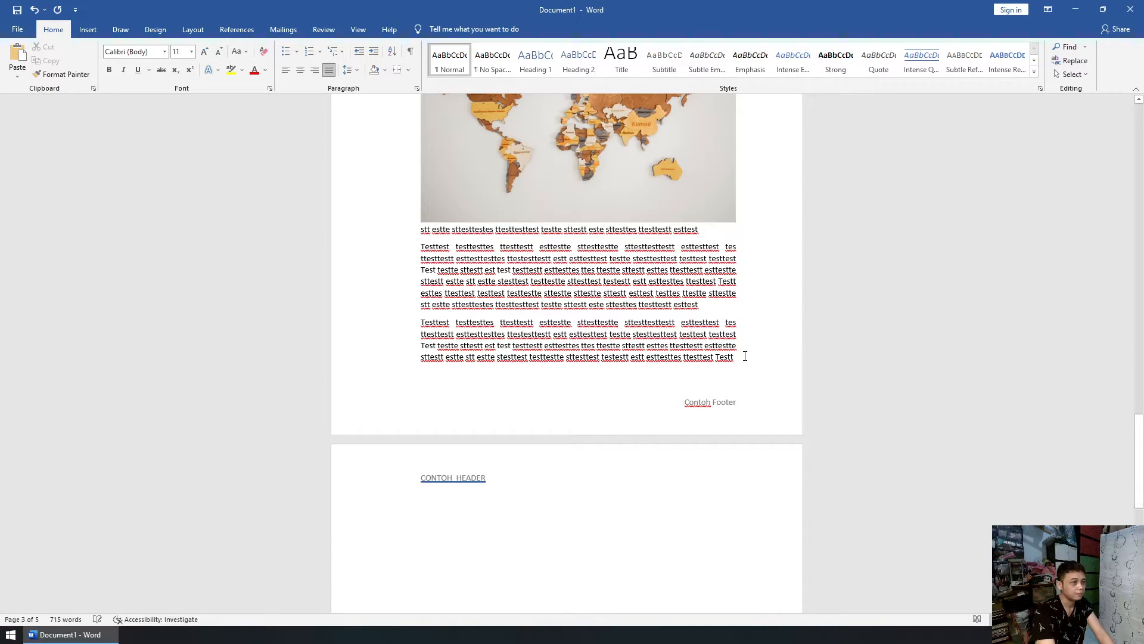
key("BackSpace")
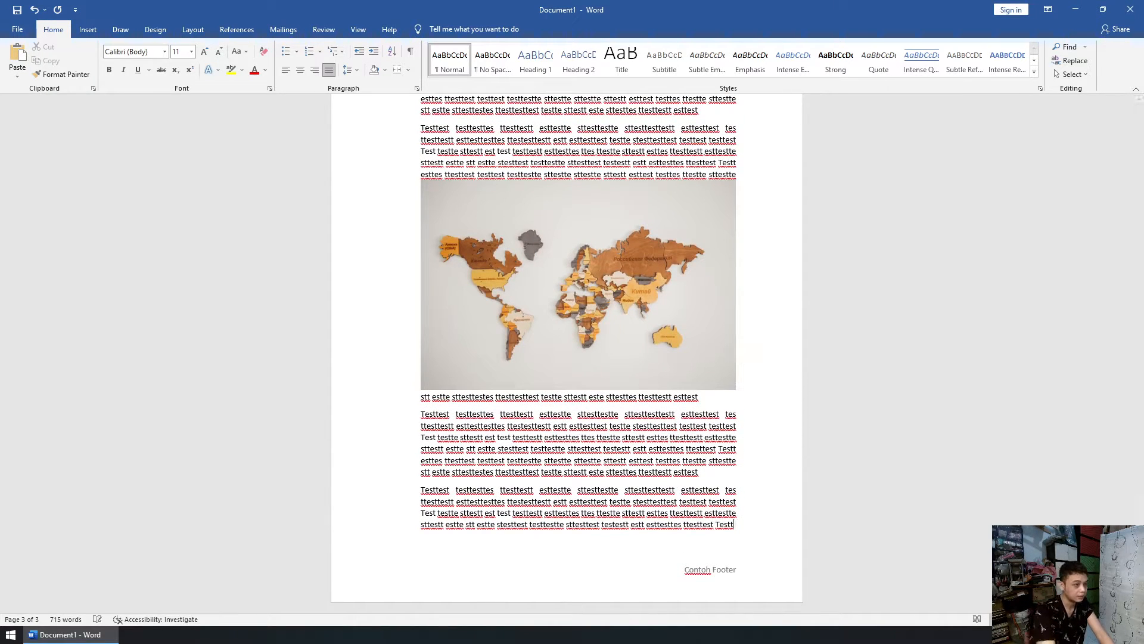
Step: Shrink the world map picture proportionally to about two-thirds of the text width
scroll(745, 355, "up", 4)
left_click(609, 411)
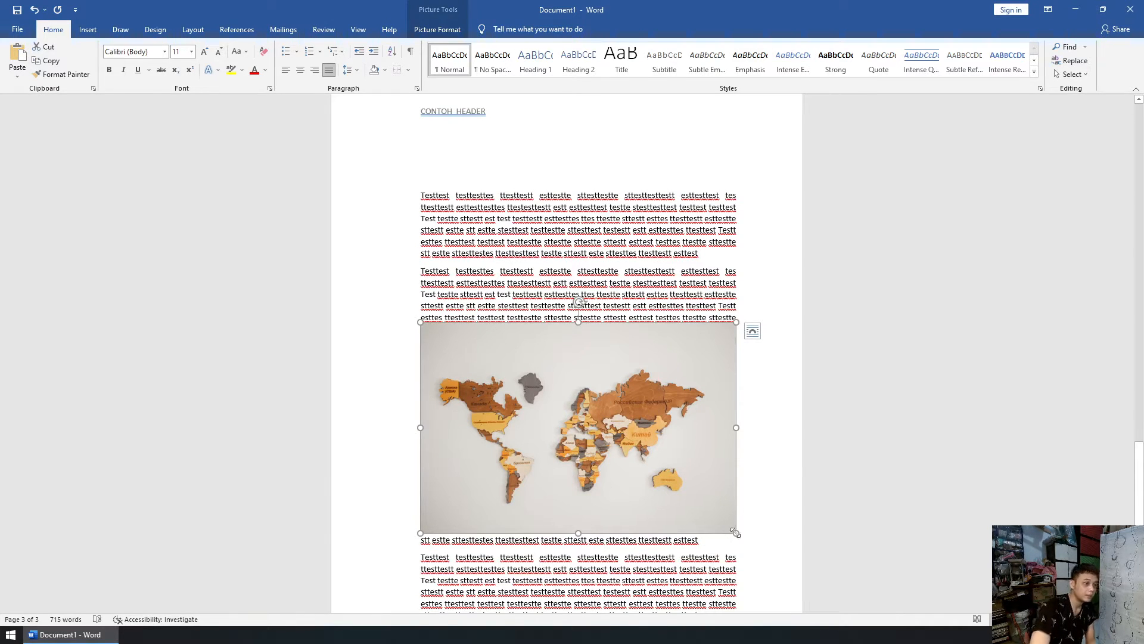
left_click_drag(735, 530, 594, 460)
left_click(689, 426)
left_click(623, 451)
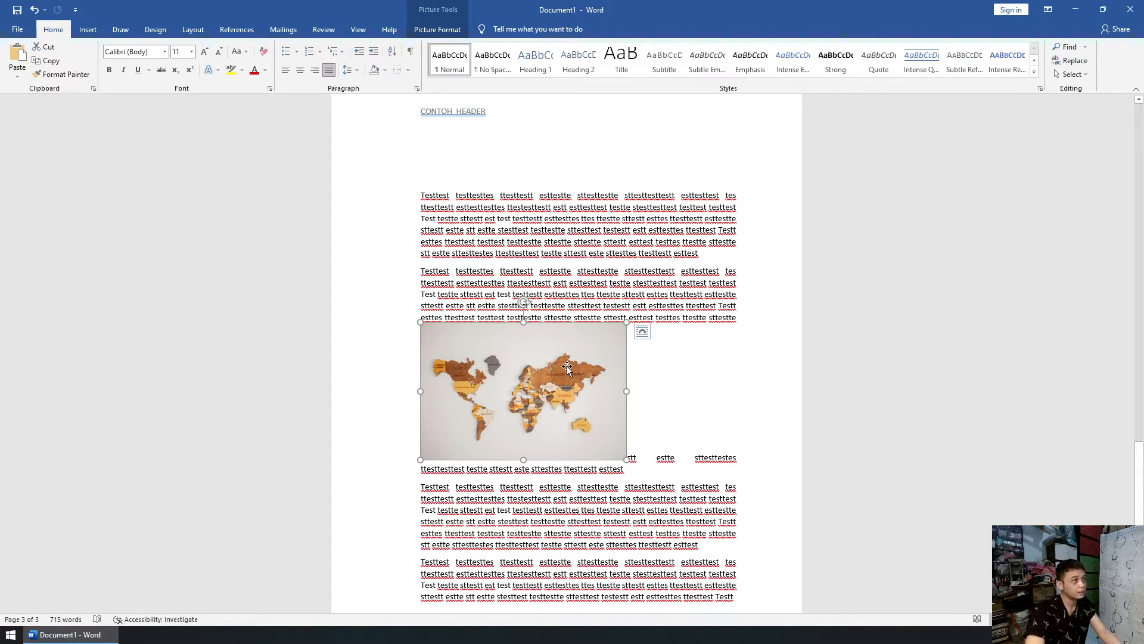
Step: Examine the alignment and layout options available for the world map picture
left_click(361, 30)
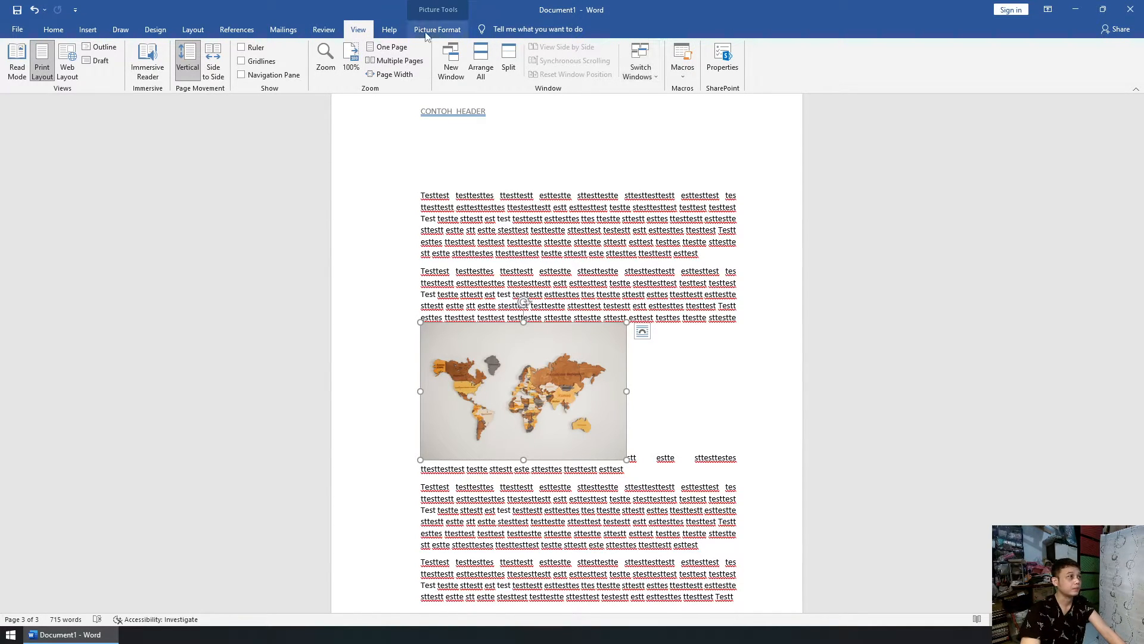
left_click(323, 30)
left_click(283, 29)
left_click(237, 30)
left_click(192, 29)
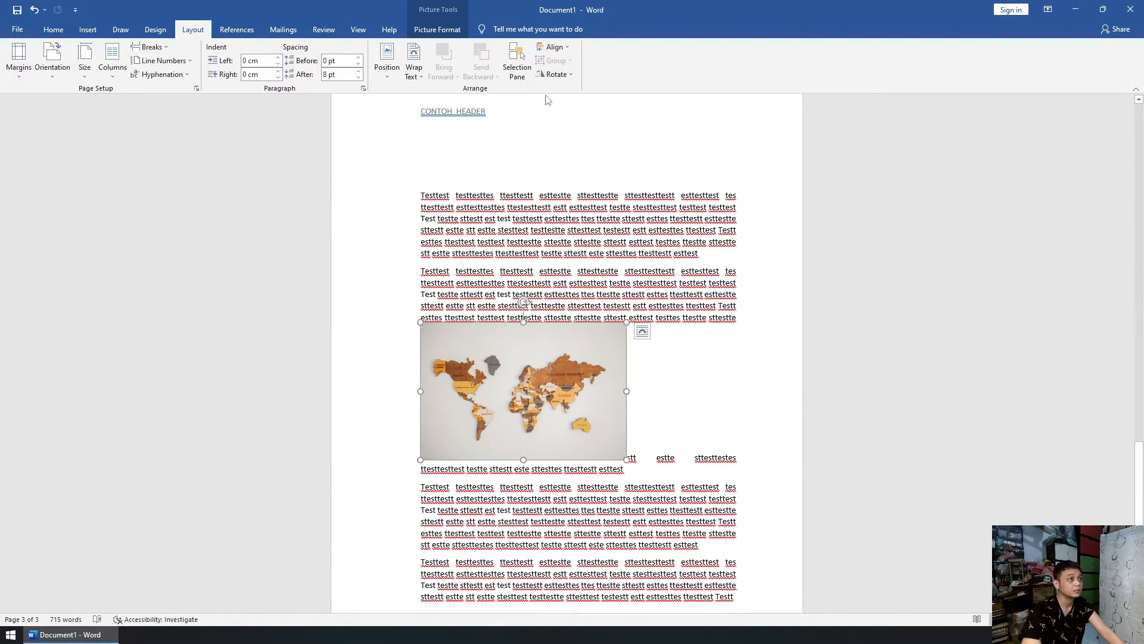
left_click(560, 50)
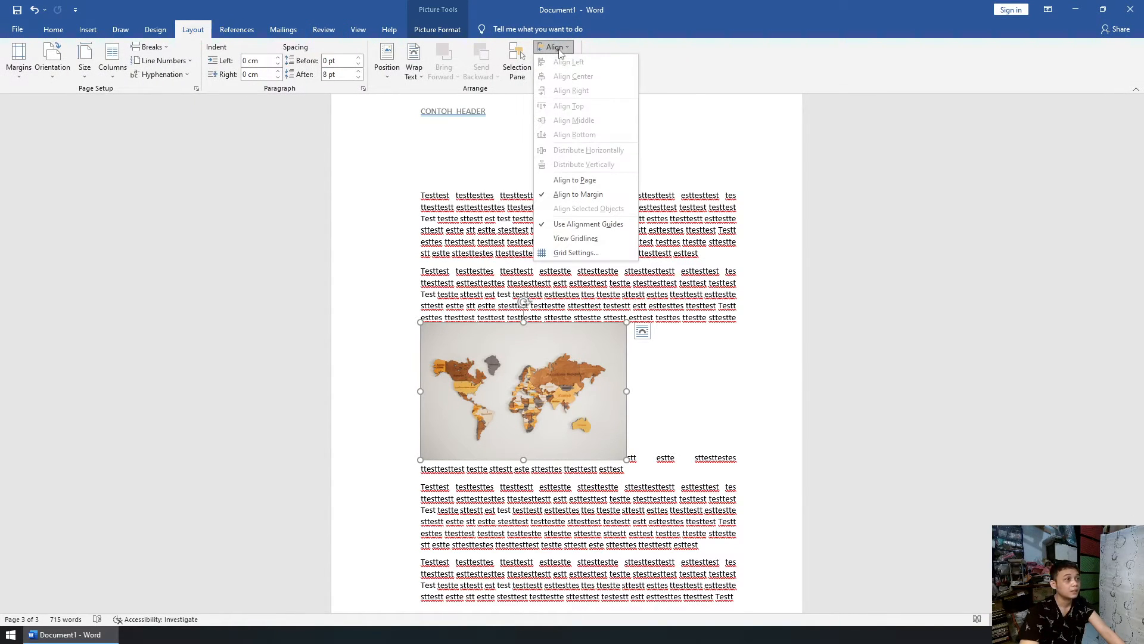
left_click(551, 350)
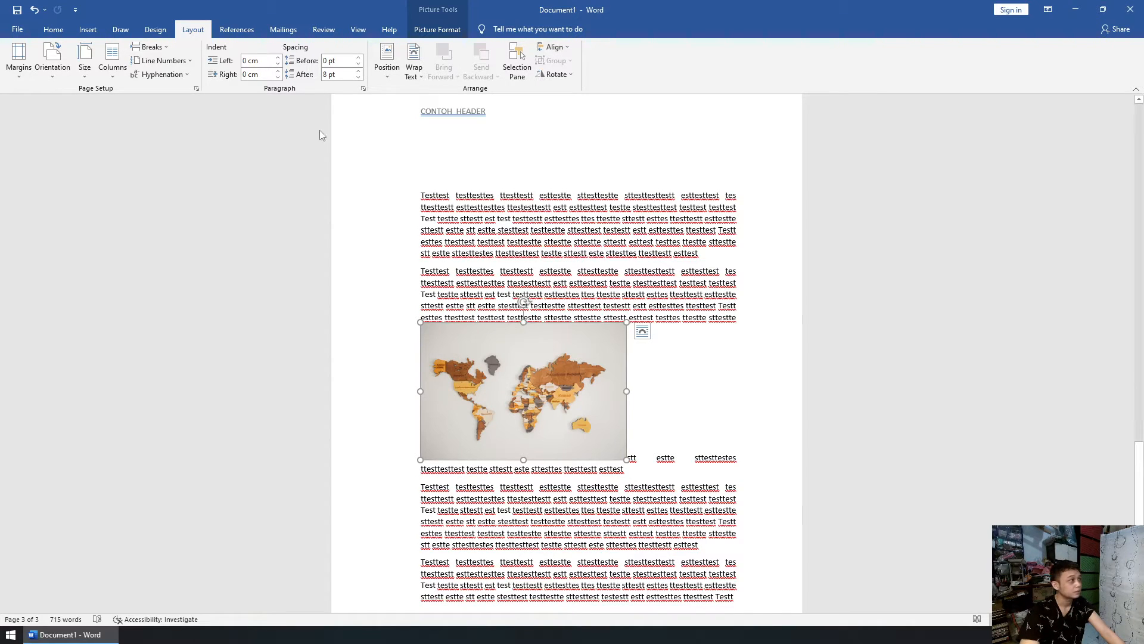
left_click(642, 334)
left_click(643, 334)
left_click(643, 334)
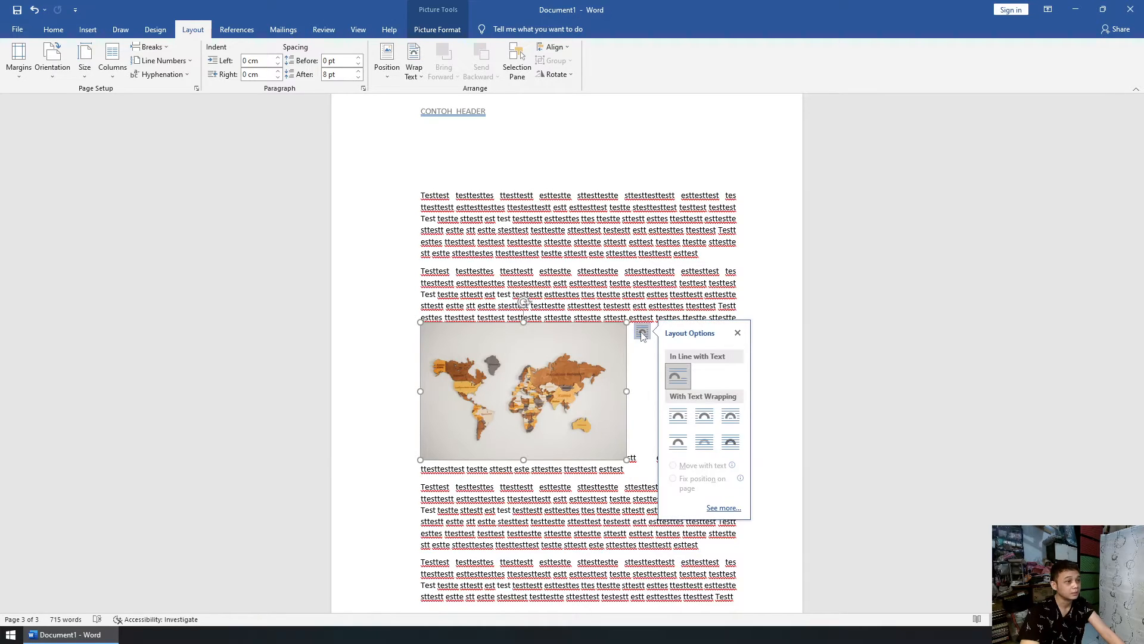
Step: Try Behind Text wrapping on the world map picture and set it back to In Line with Text
left_click(416, 55)
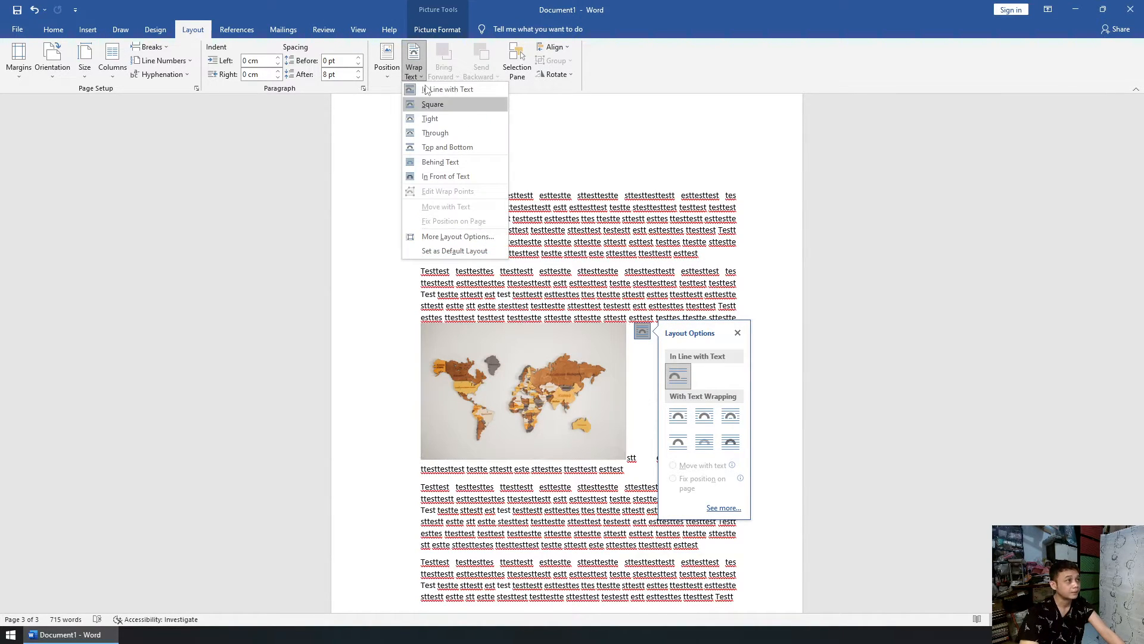
left_click(432, 163)
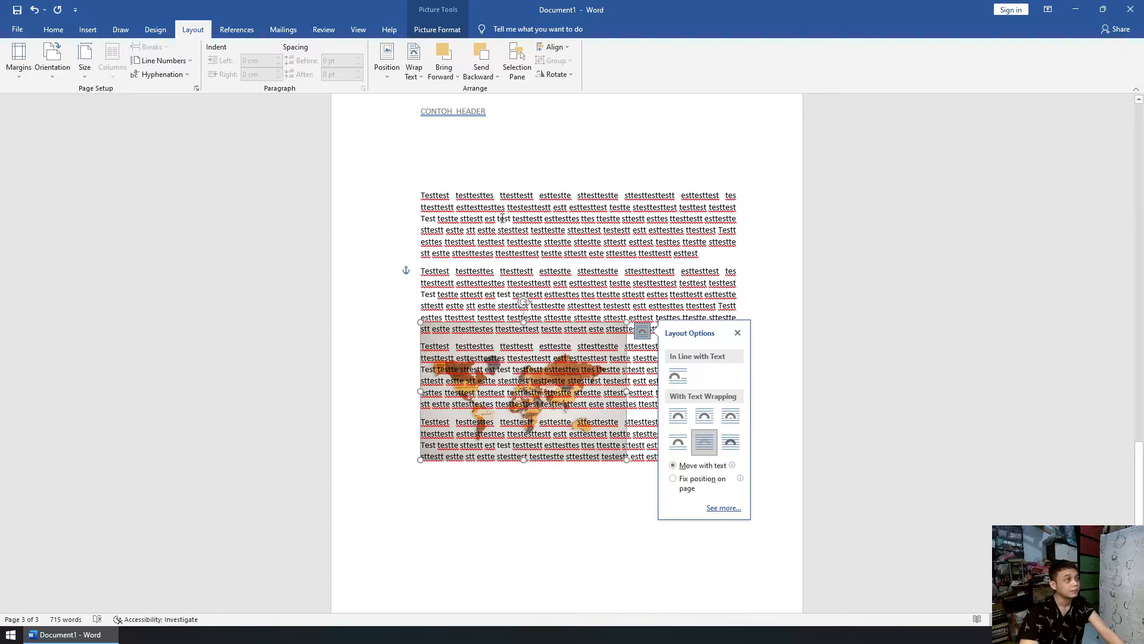
left_click(388, 72)
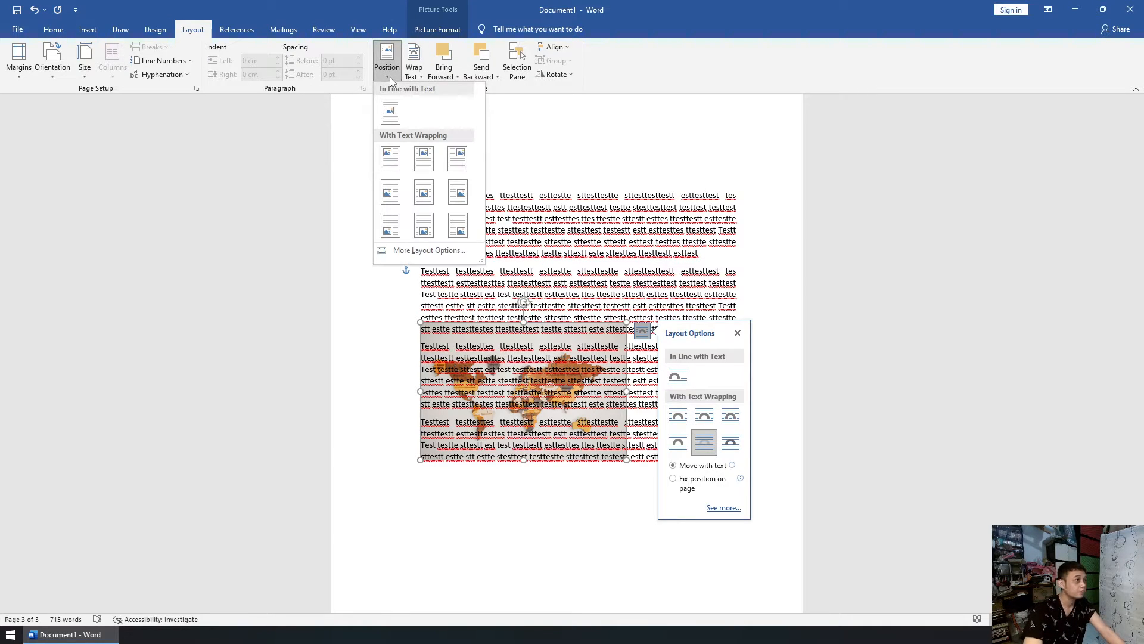
left_click(413, 70)
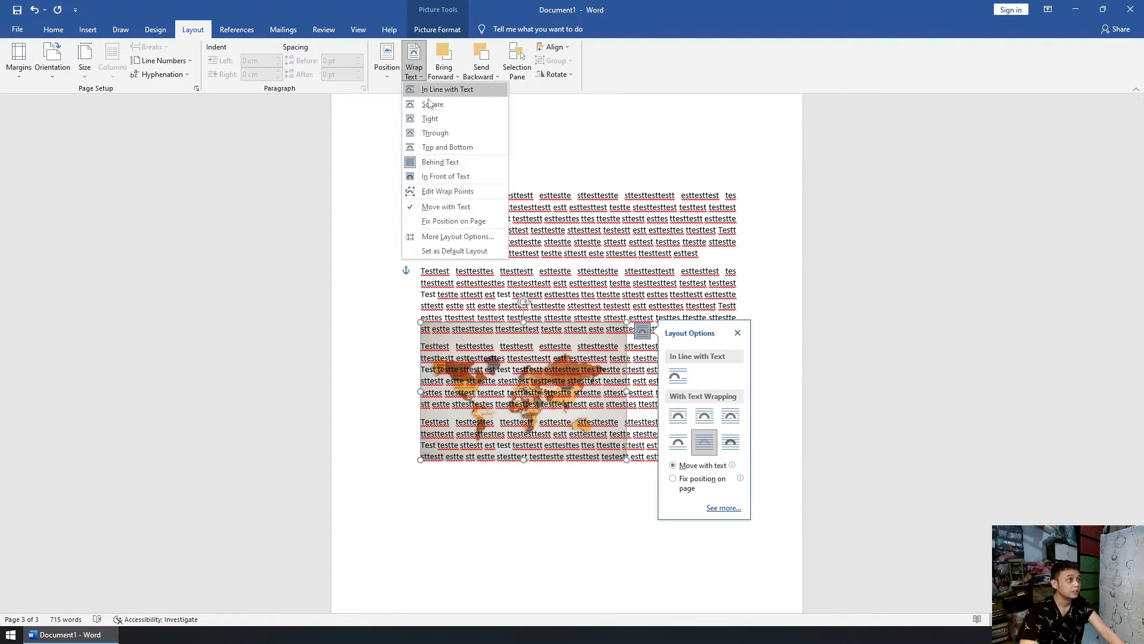
left_click(435, 90)
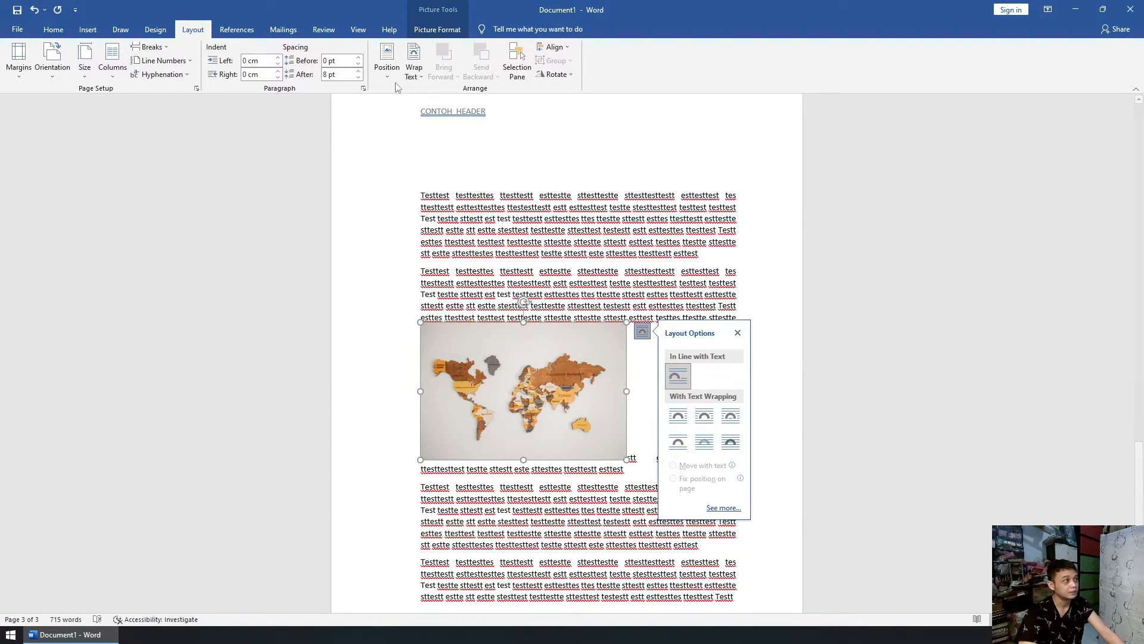
Step: Give the world map picture the top-left position with text wrapping and move it below the first line of the third paragraph
left_click(387, 62)
left_click(392, 157)
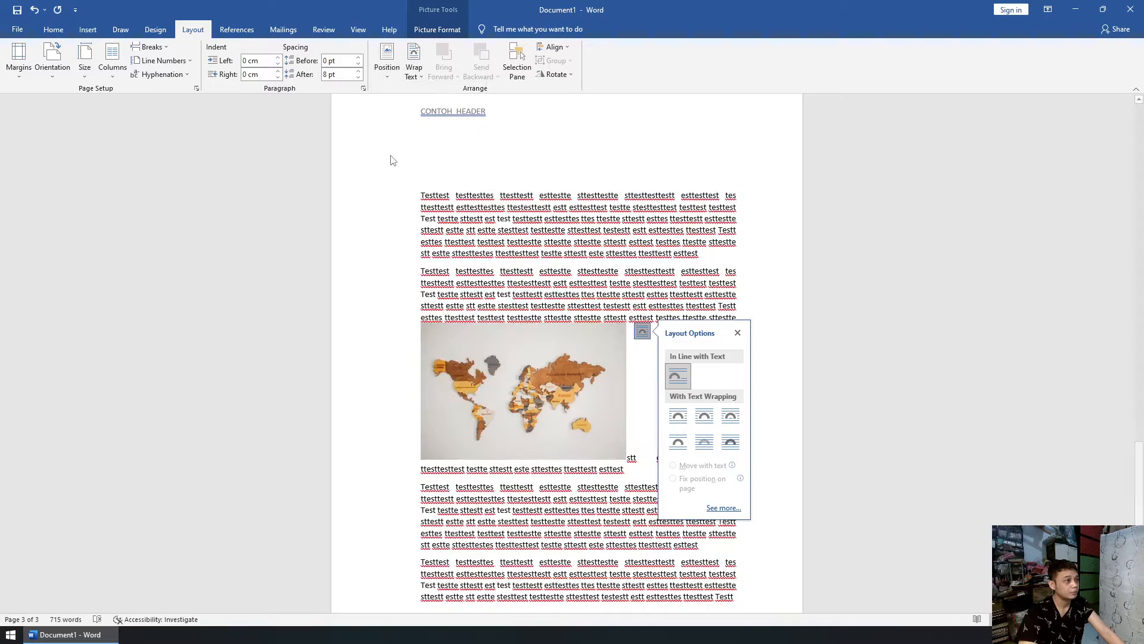
left_click(879, 290)
left_click(512, 230)
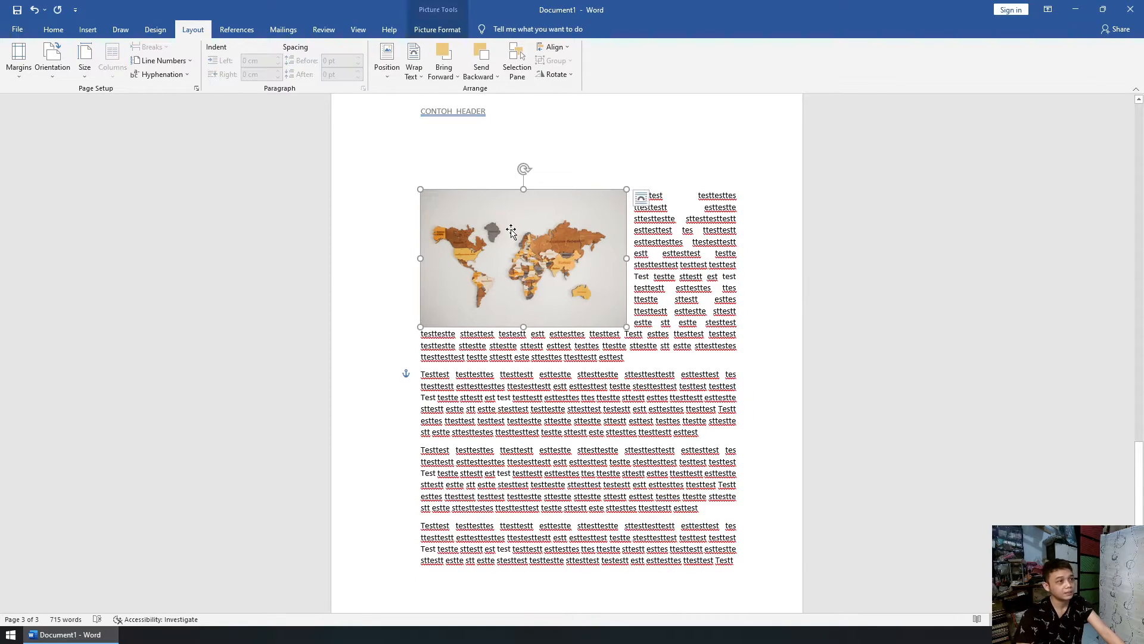
left_click_drag(503, 250, 509, 406)
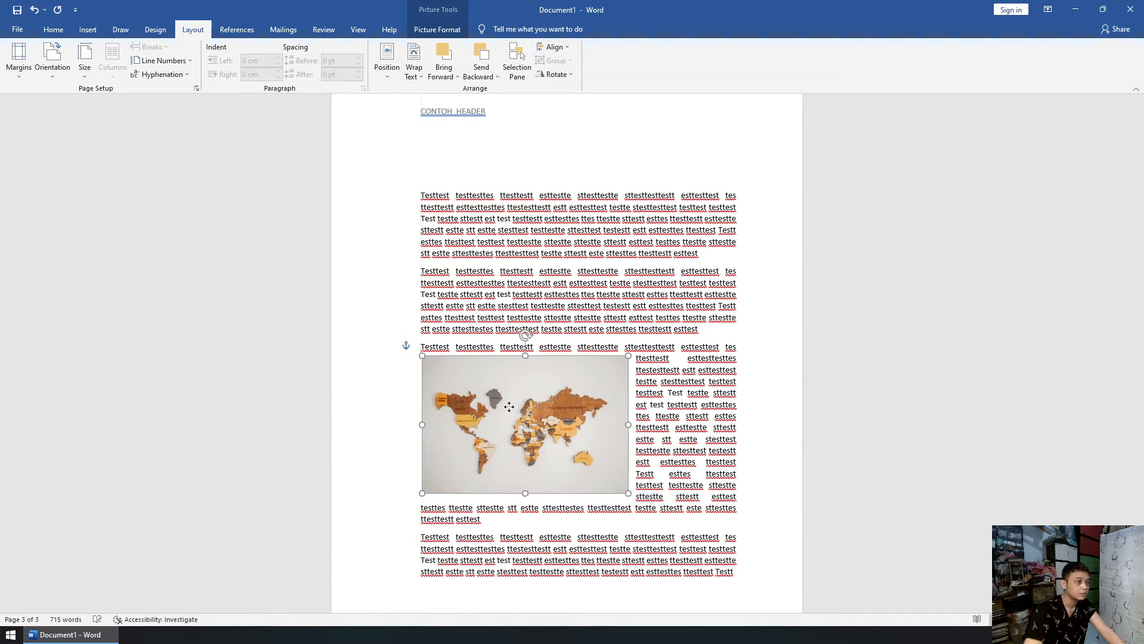
left_click(794, 411)
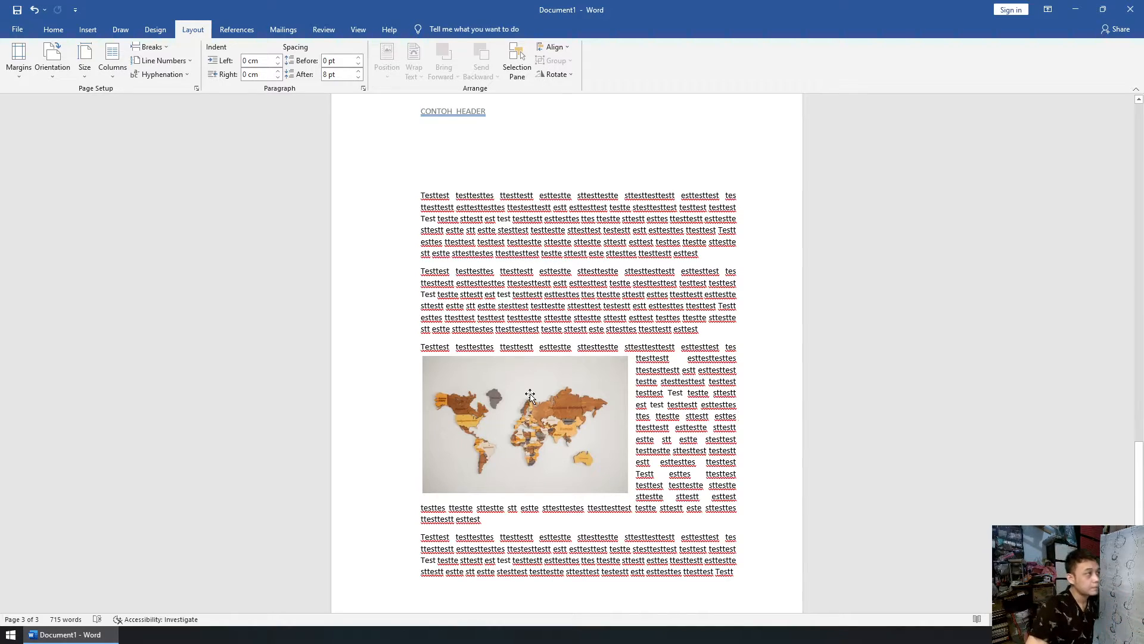
Step: Copy the first paragraph of the page containing the world map picture
scroll(530, 395, "up", 2)
scroll(656, 417, "down", 5)
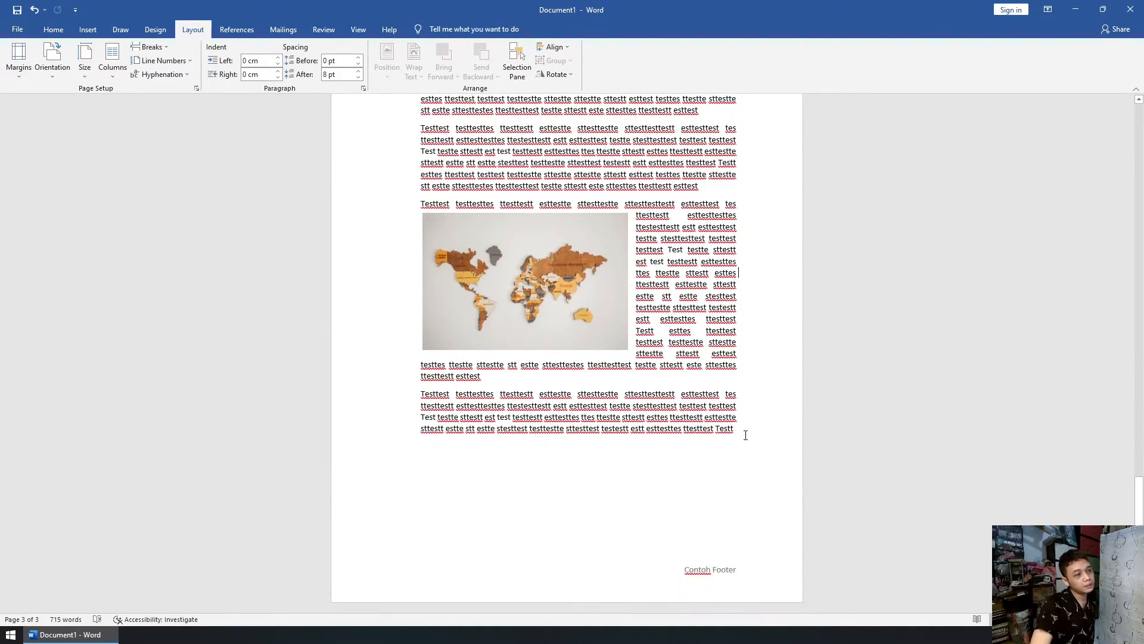
scroll(745, 435, "up", 1)
scroll(746, 435, "down", 1)
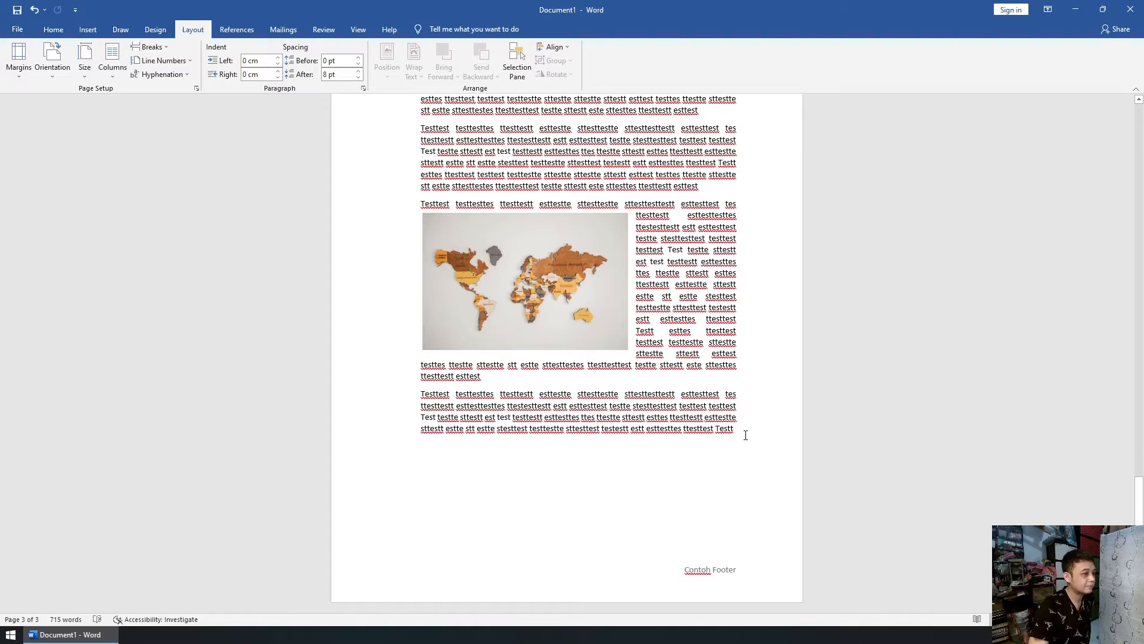
scroll(706, 411, "up", 8)
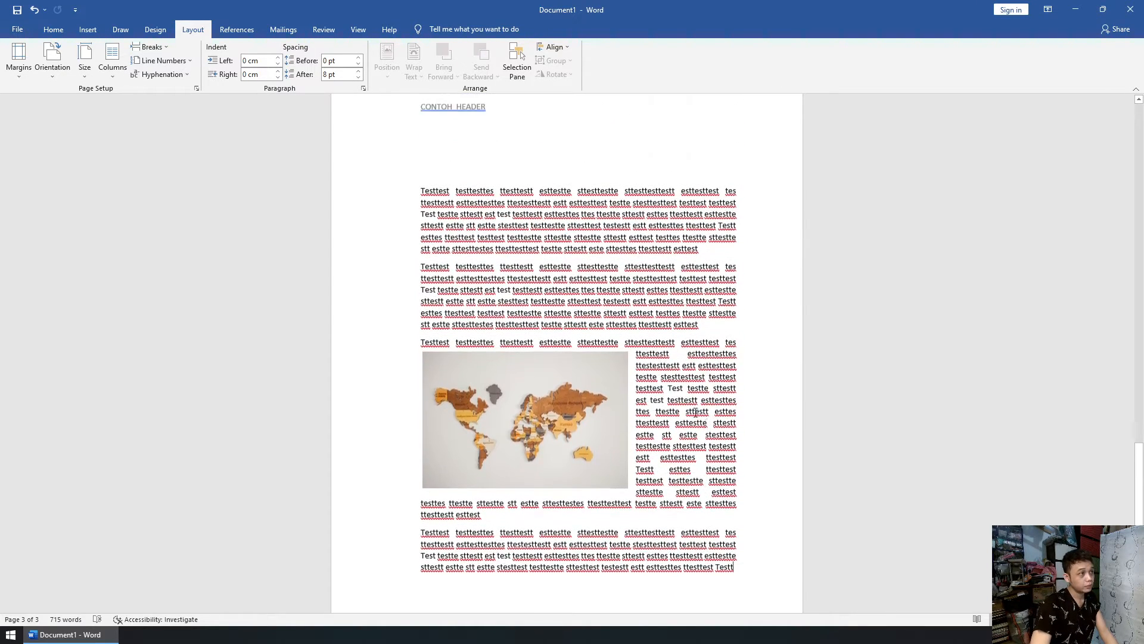
left_click_drag(708, 338, 421, 281)
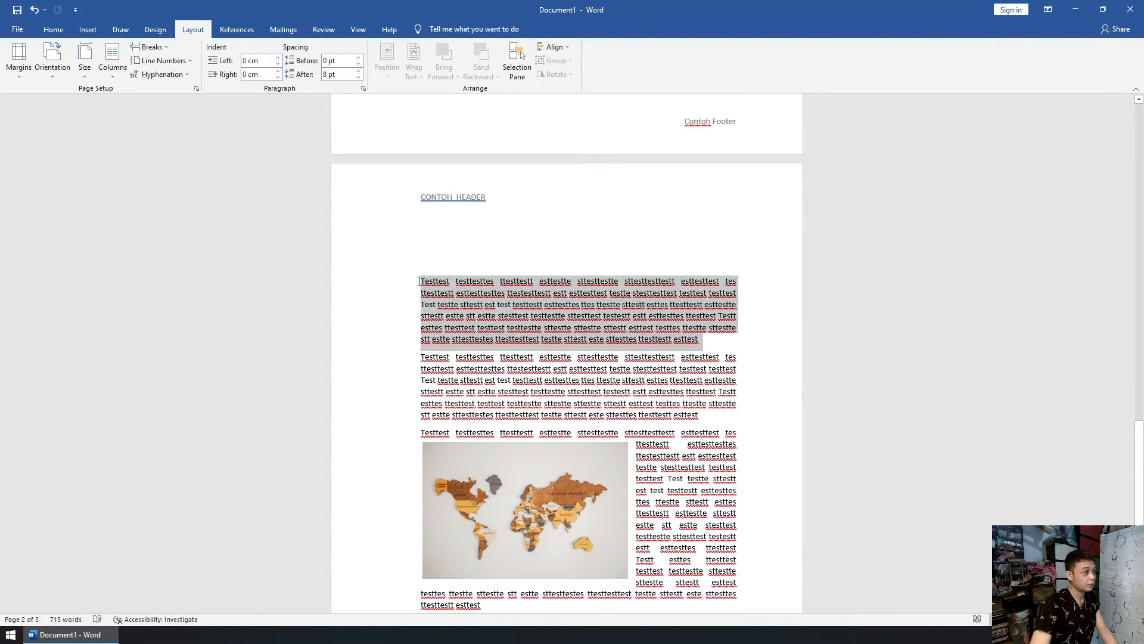
scroll(798, 425, "down", 7)
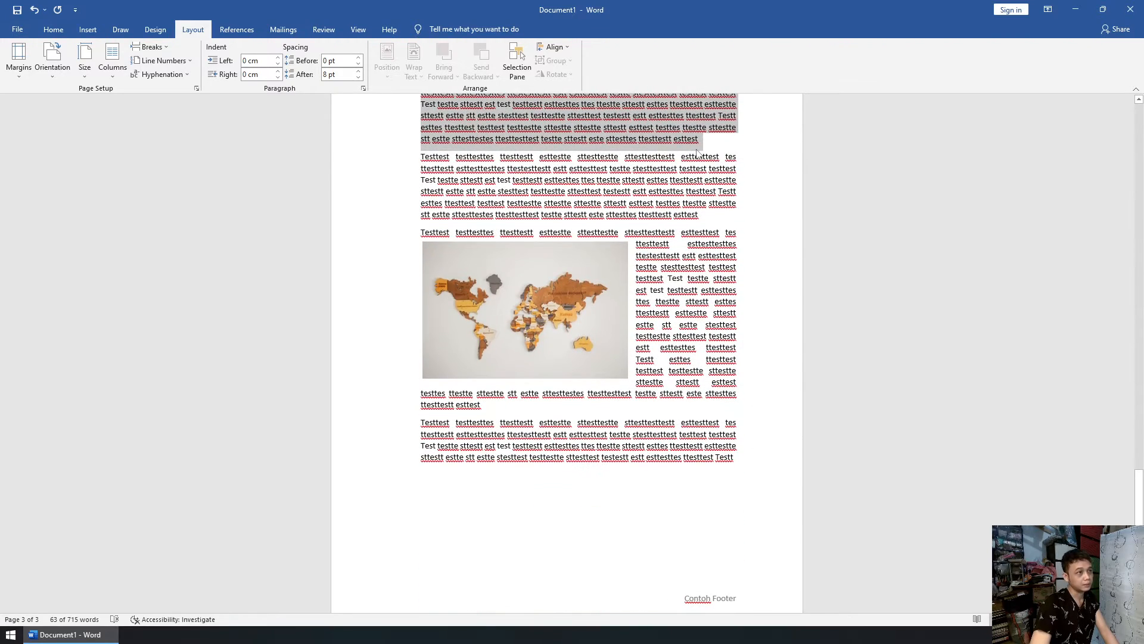
left_click(723, 149)
scroll(494, 183, "up", 4)
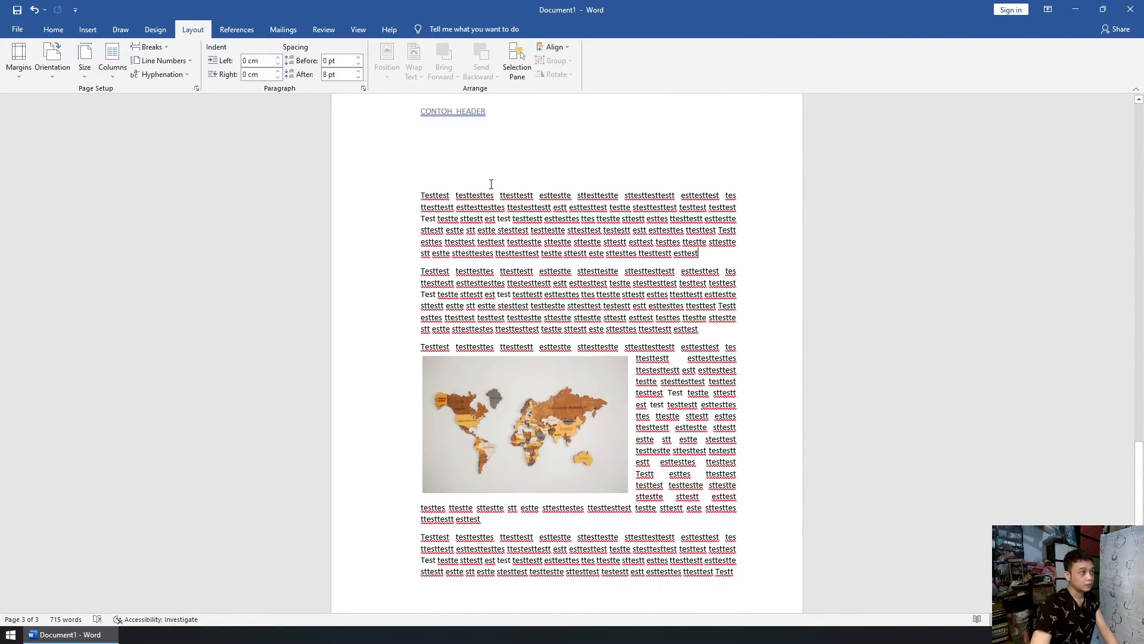
left_click(419, 196, "shift")
key("ctrl+c")
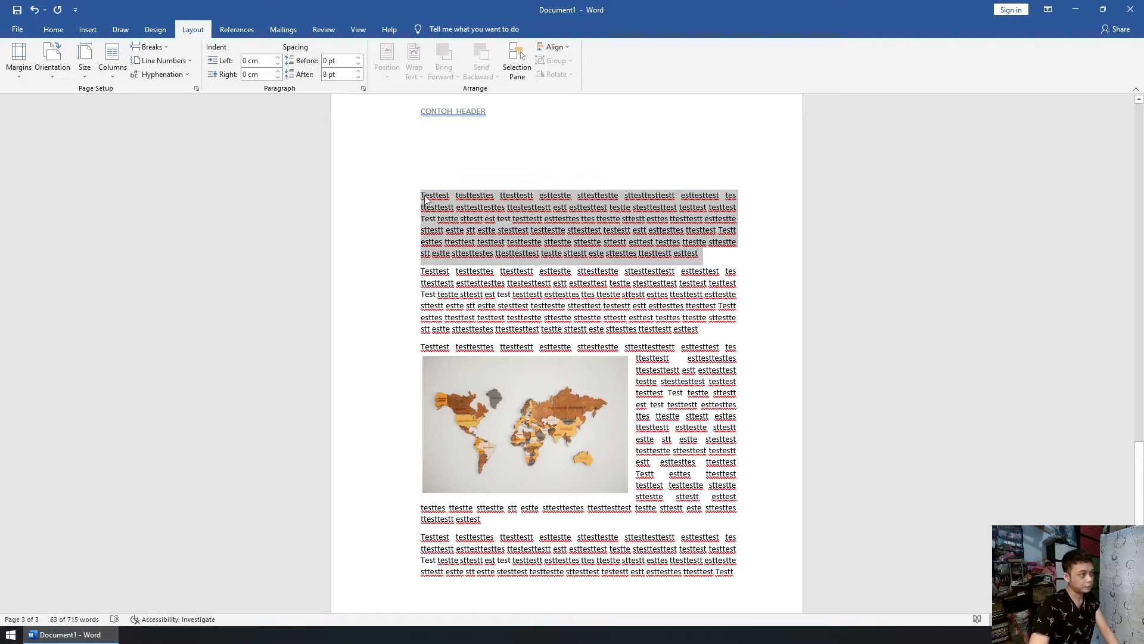
Step: Add a new page after the last paragraph and paste the copied paragraph onto it
scroll(739, 417, "down", 4)
left_click(697, 459)
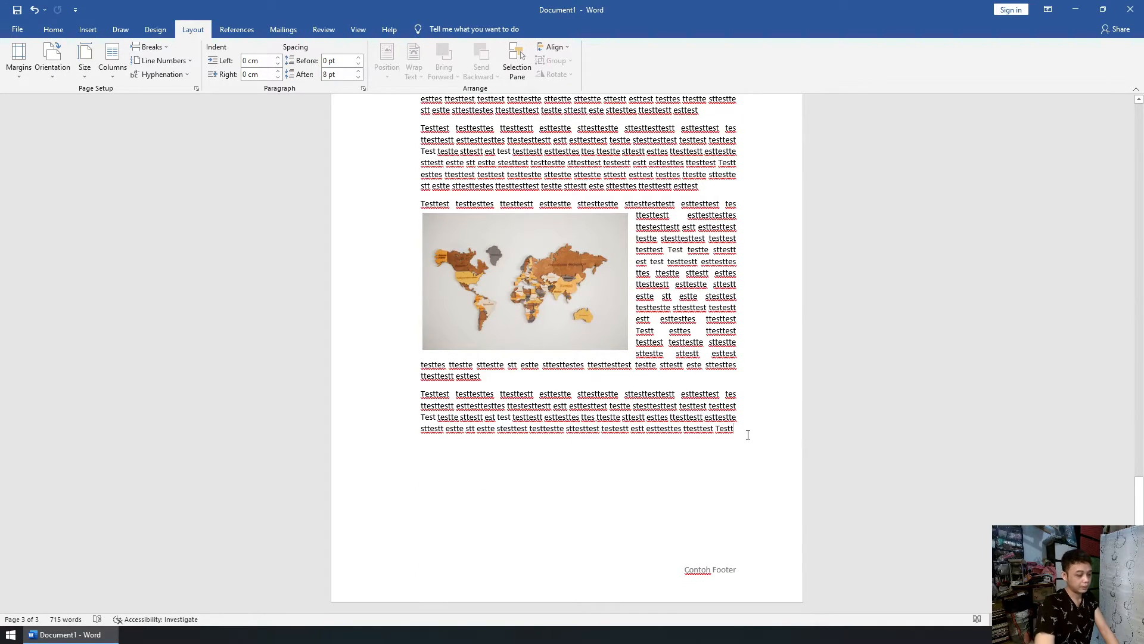
scroll(748, 435, "down", 4)
key("ctrl+v")
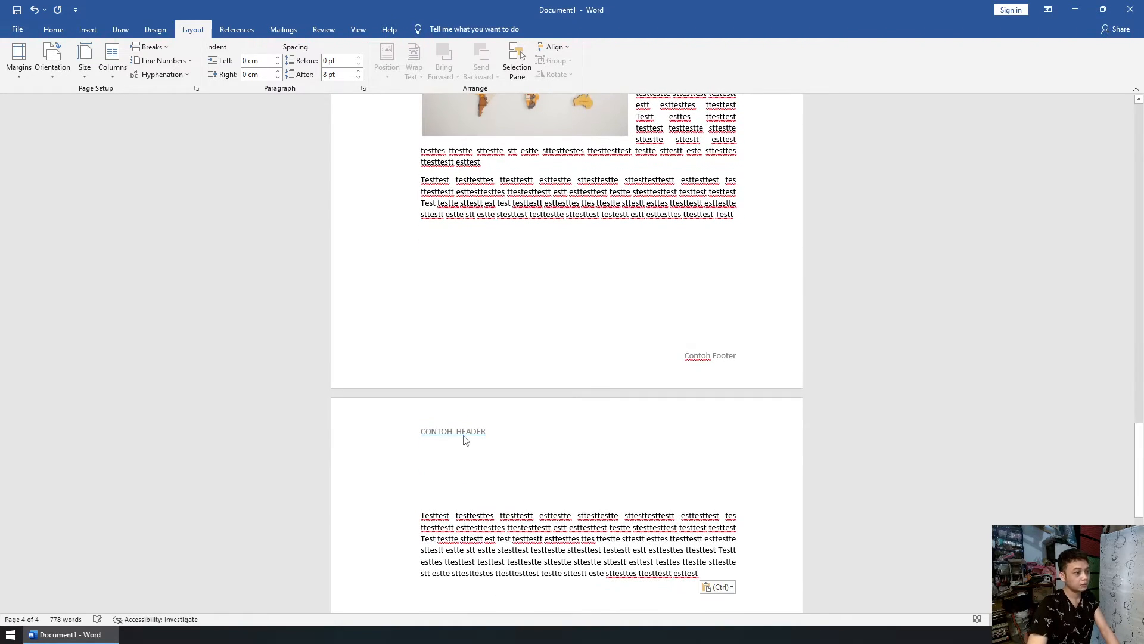
Step: Start a numbered list on the empty line below the pasted paragraph on the last page
scroll(466, 442, "down", 5)
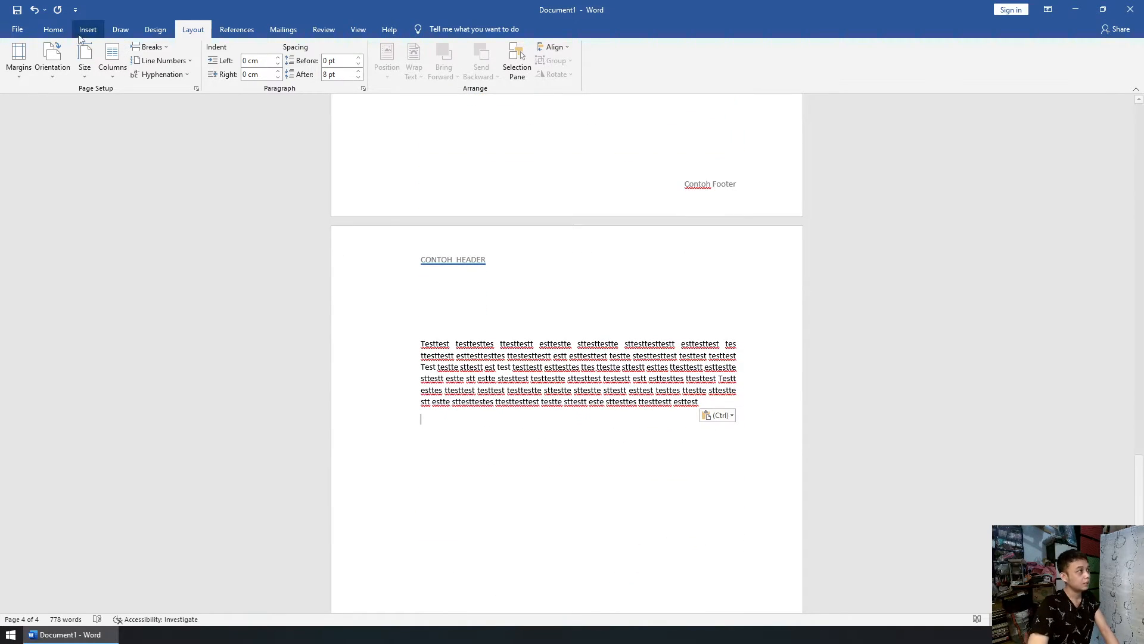
left_click(53, 30)
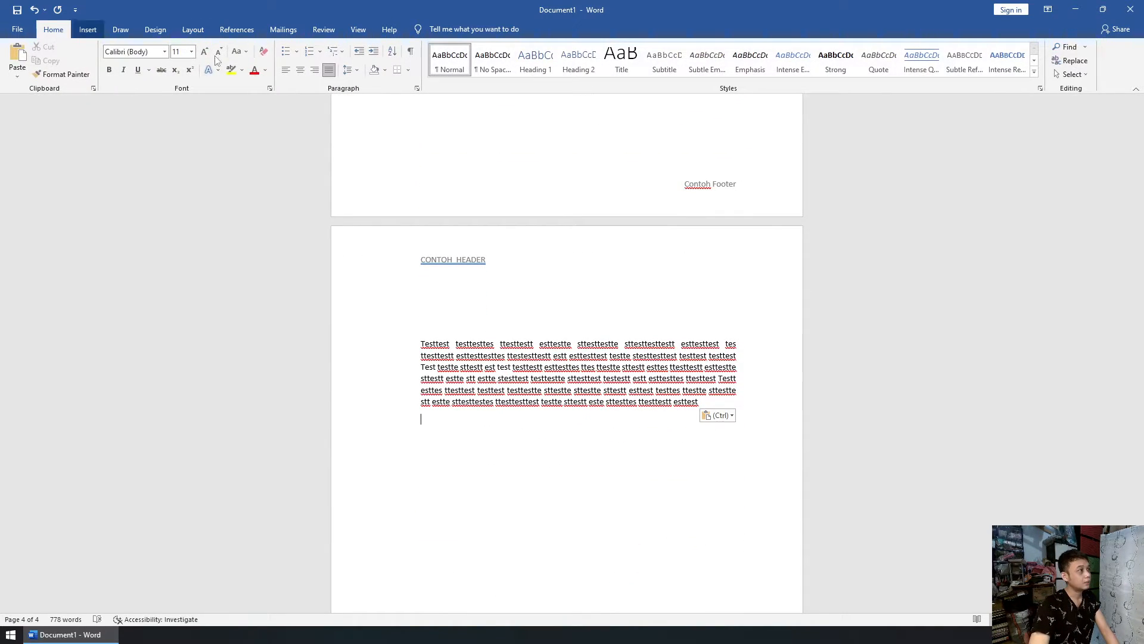
left_click(310, 53)
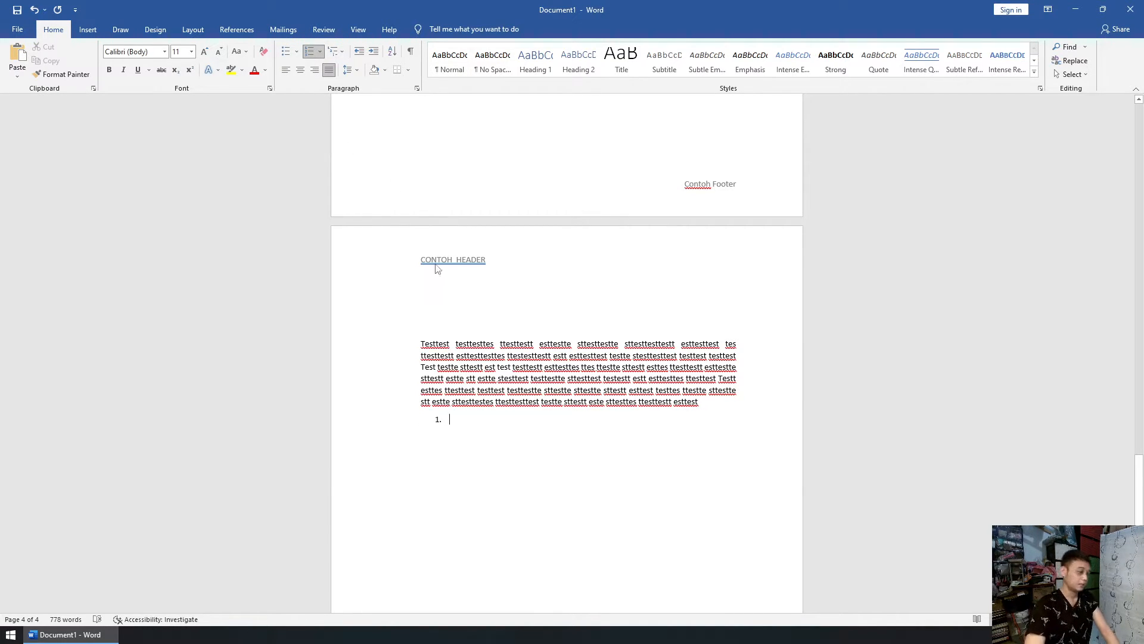
Step: Paste the copied paragraph again on the last page and make it the first item of the numbered list
key("ctrl+v")
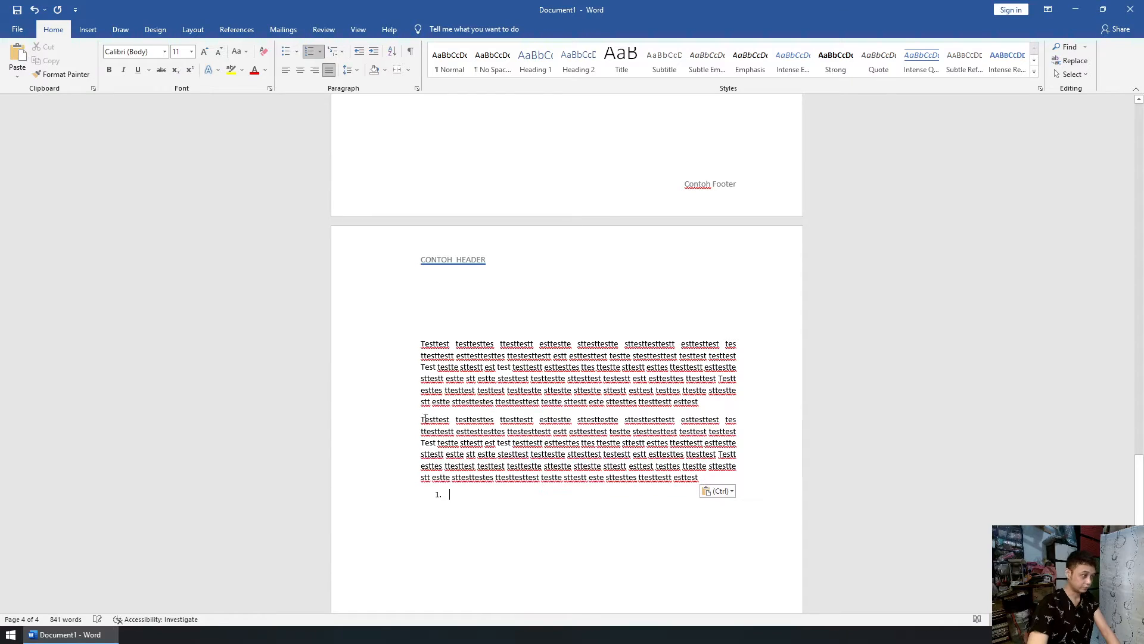
left_click(419, 422)
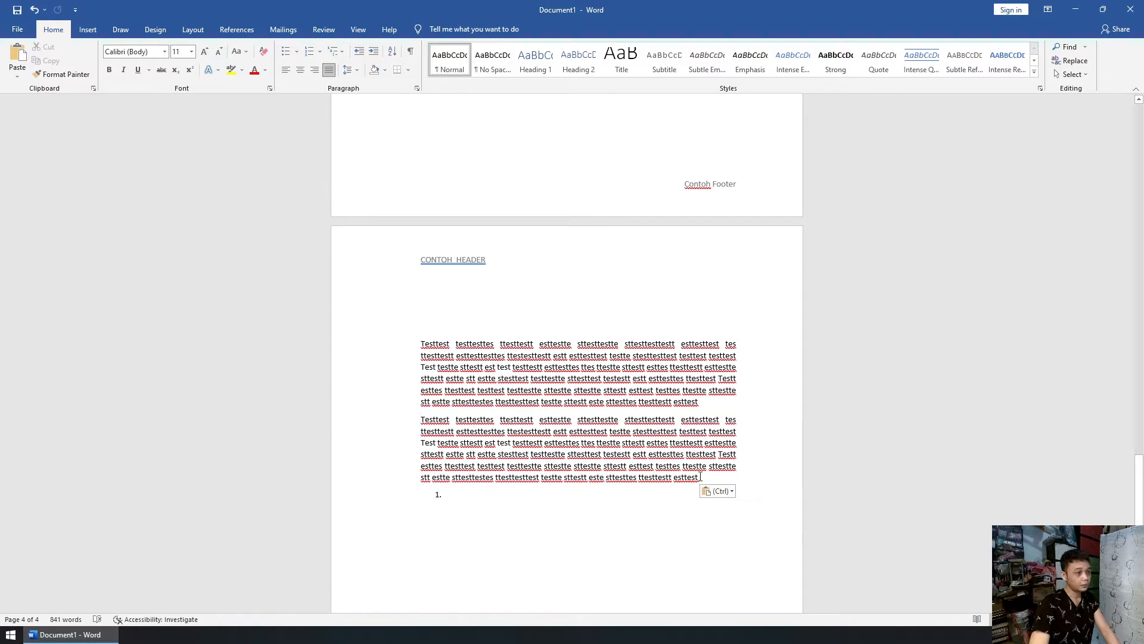
triple_click(484, 438)
left_click(313, 54)
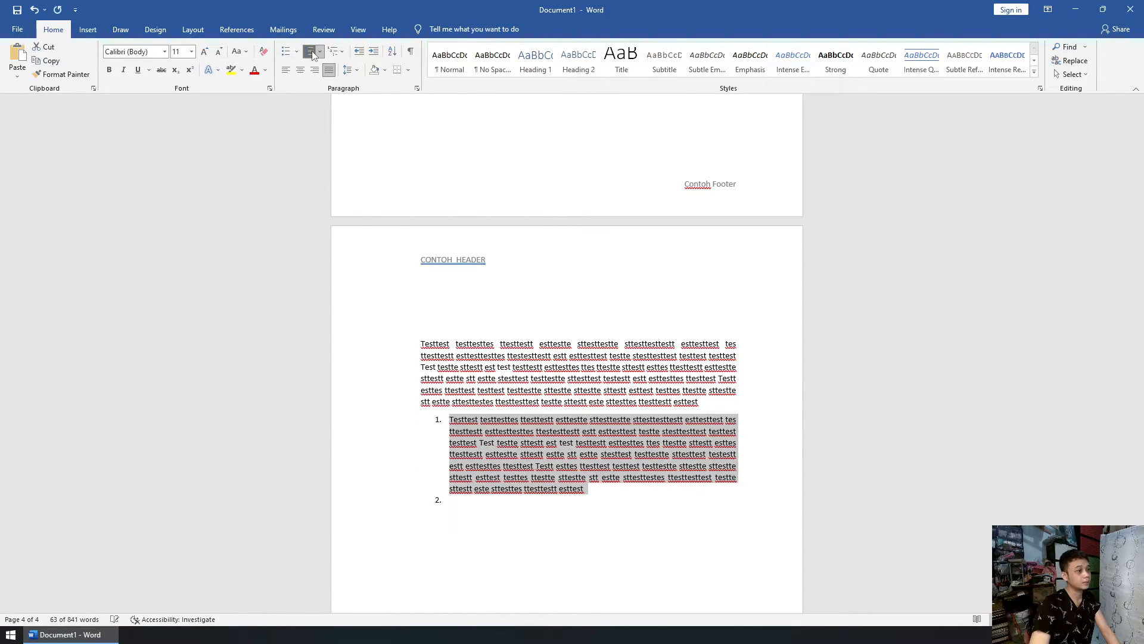
left_click(477, 506)
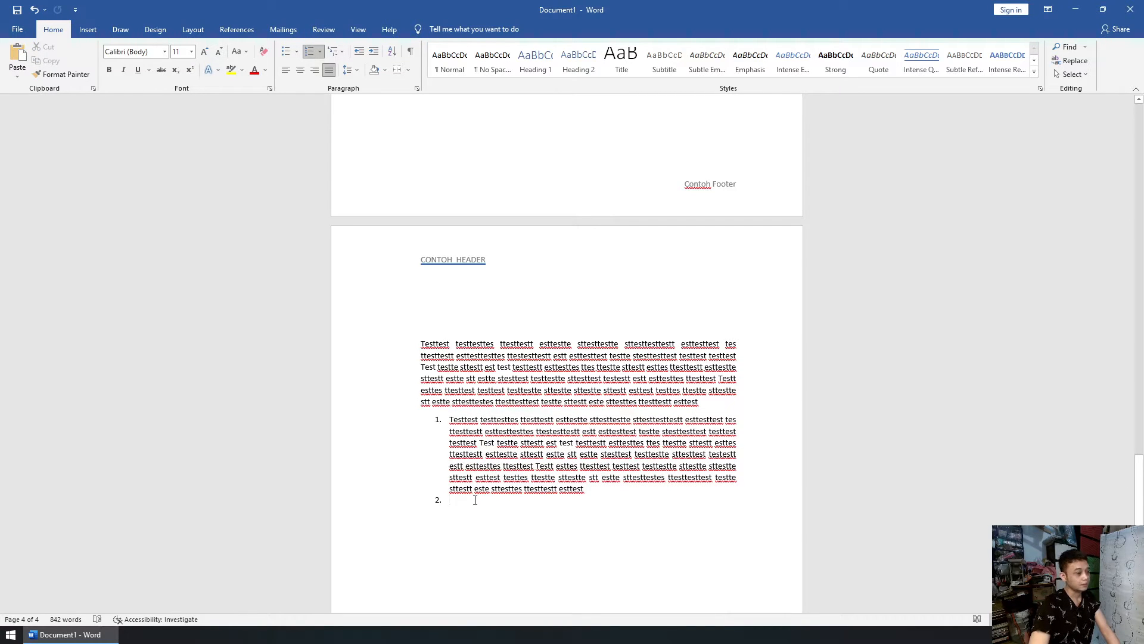
Step: Copy the text of the first list item and paste it twice to fill items 2 and 3
left_click_drag(591, 489, 449, 419)
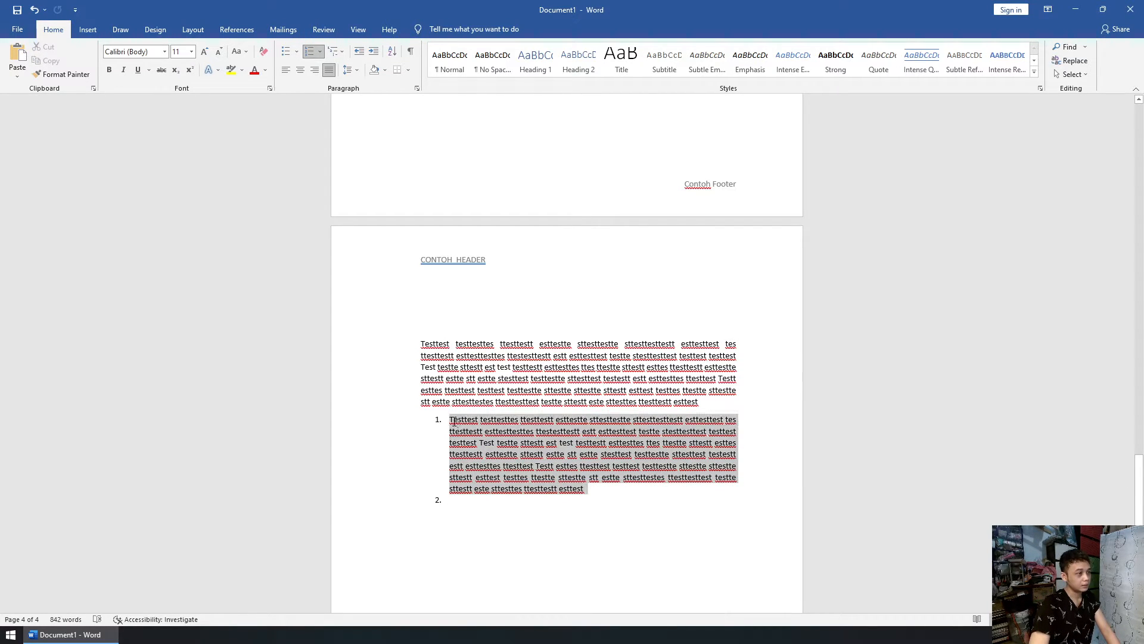
key("ctrl+c")
left_click(468, 501)
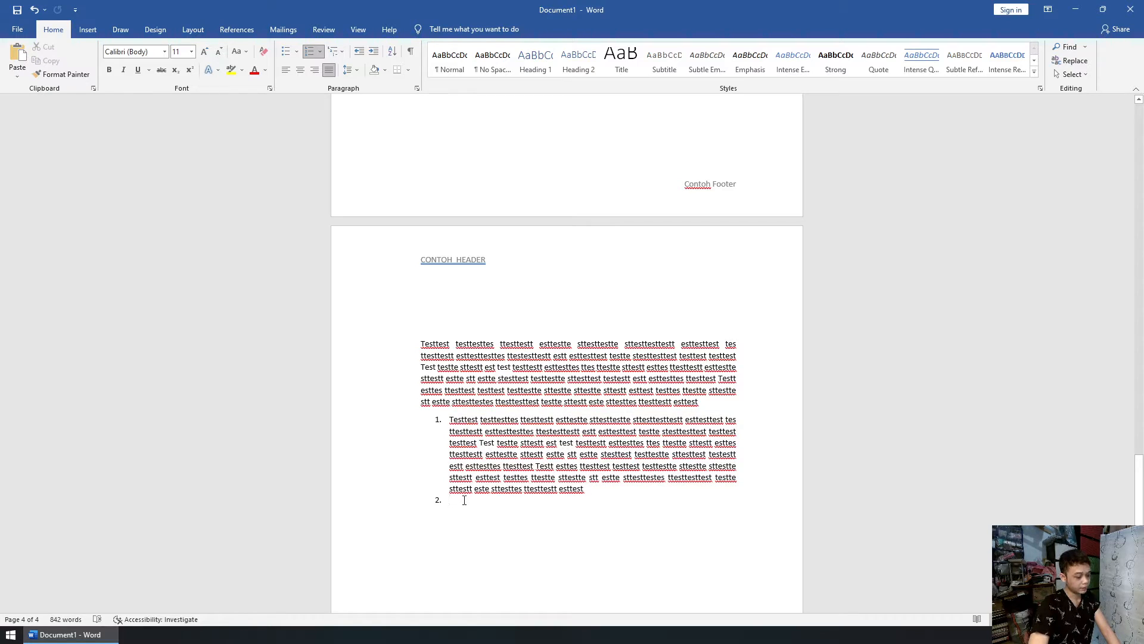
key("ctrl+v")
key("ctrl+v")
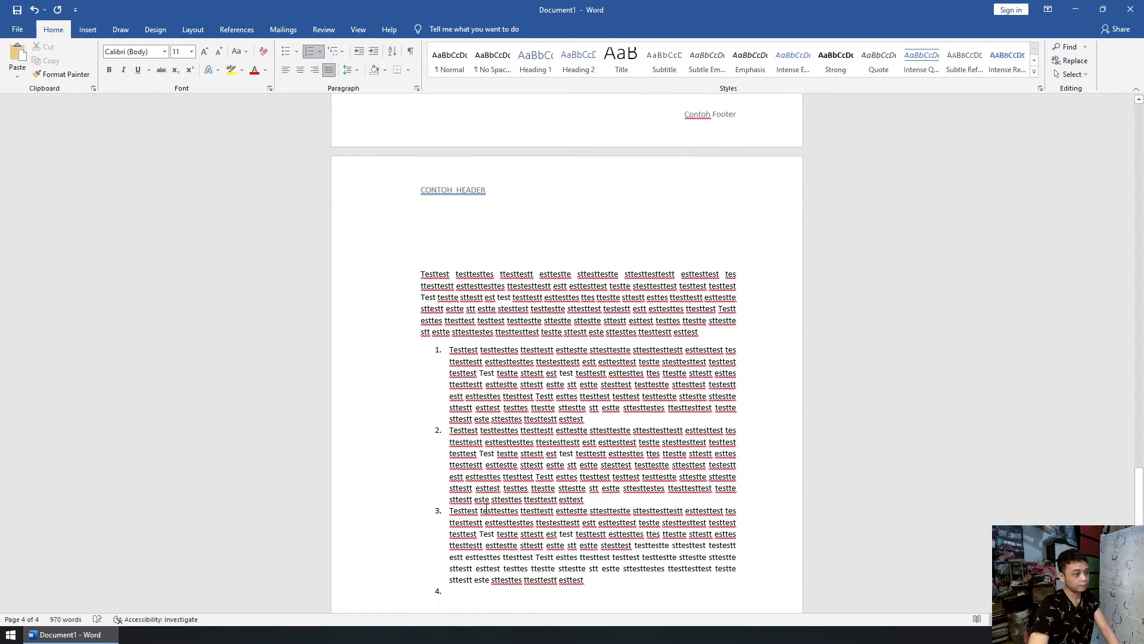
Step: Remove the empty fourth list number and add an unnumbered blank line below the third item to end the list
key("BackSpace")
left_click(351, 563)
left_click(586, 543)
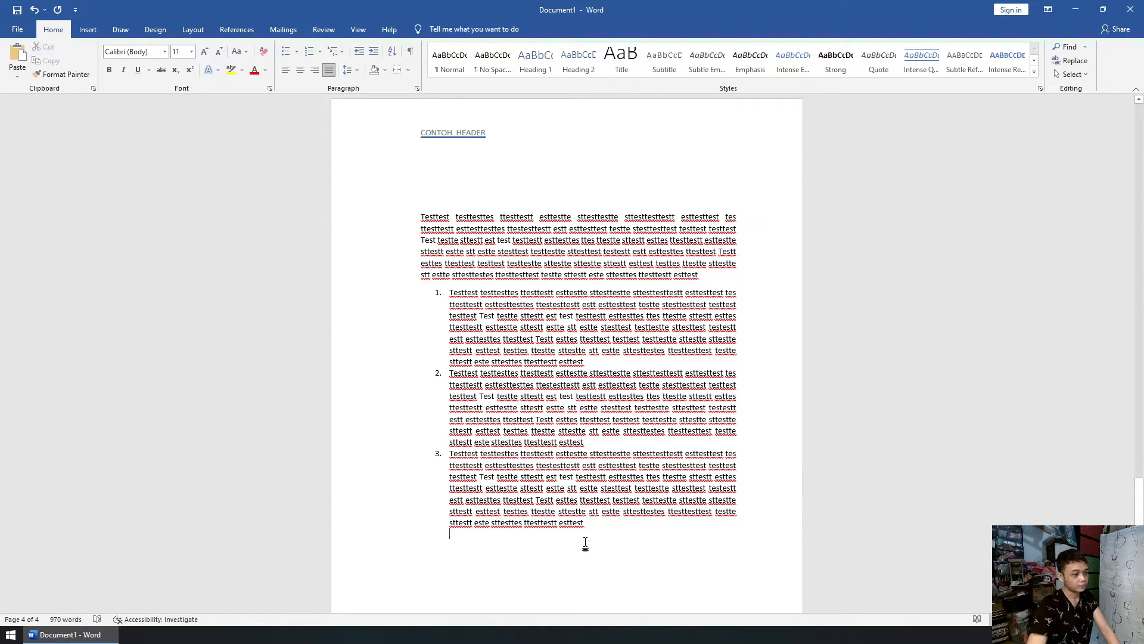
key("Return")
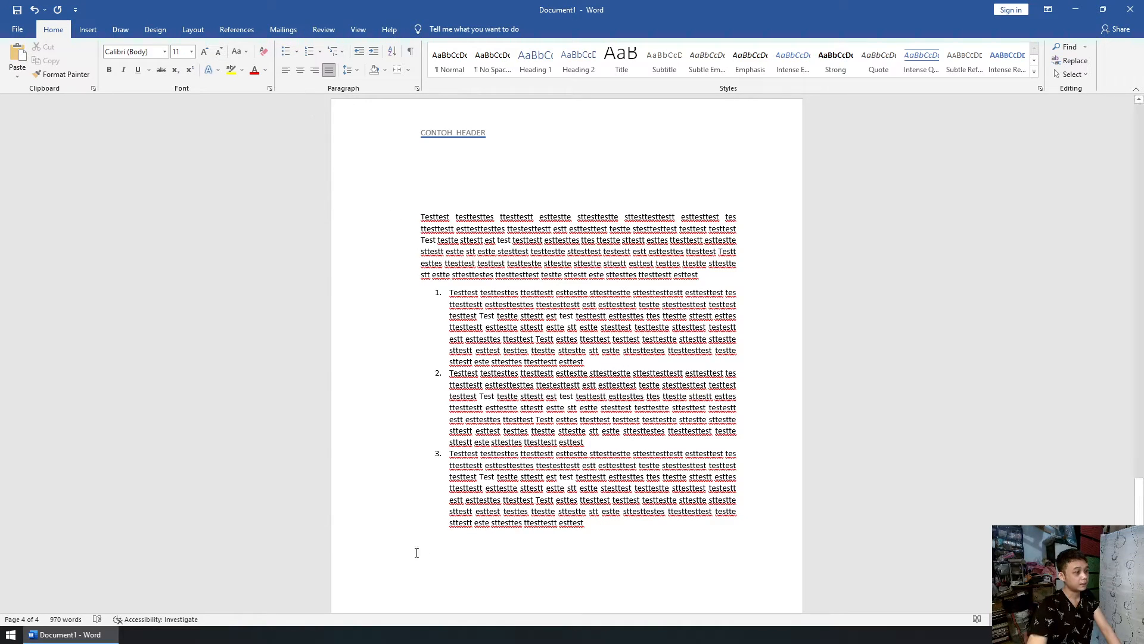
left_click(426, 534)
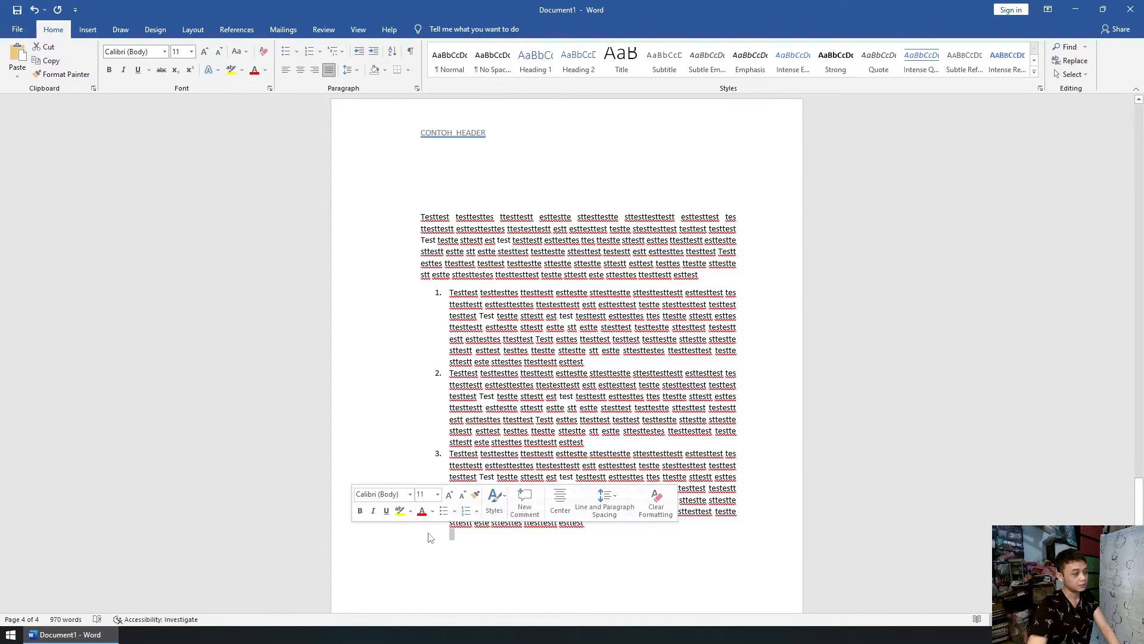
key("BackSpace")
key("Down")
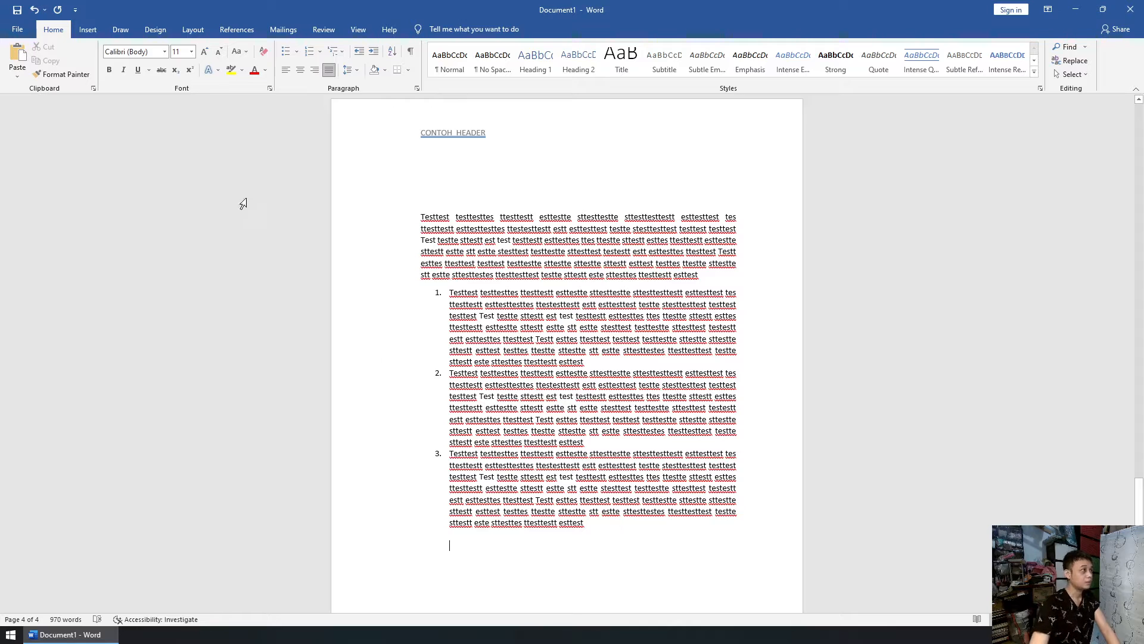
left_click(310, 53)
left_click(312, 55)
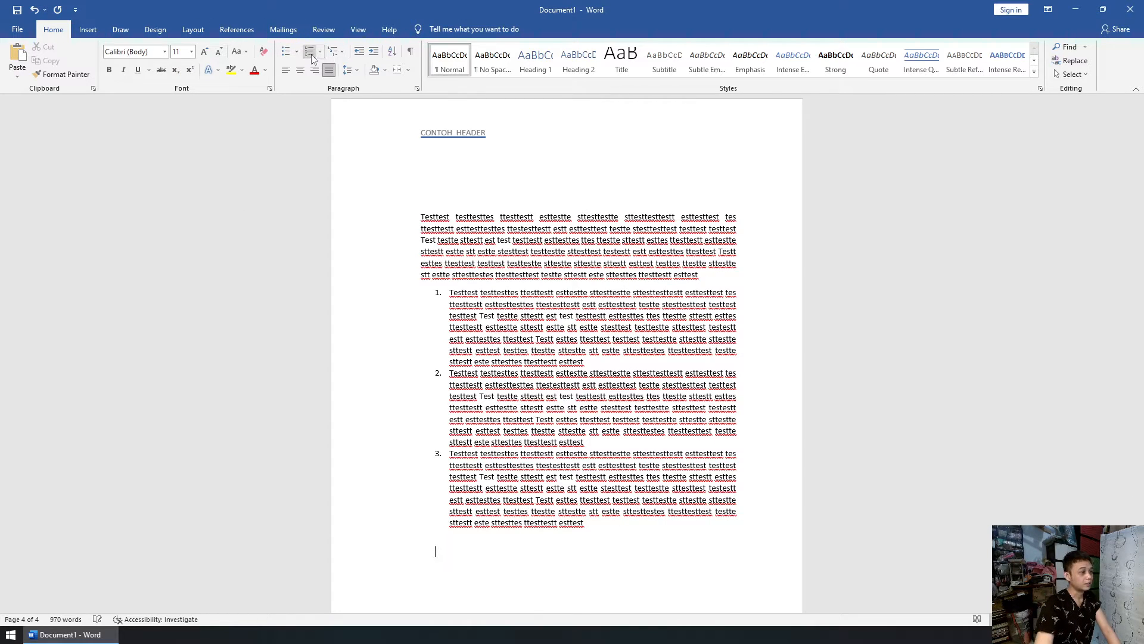
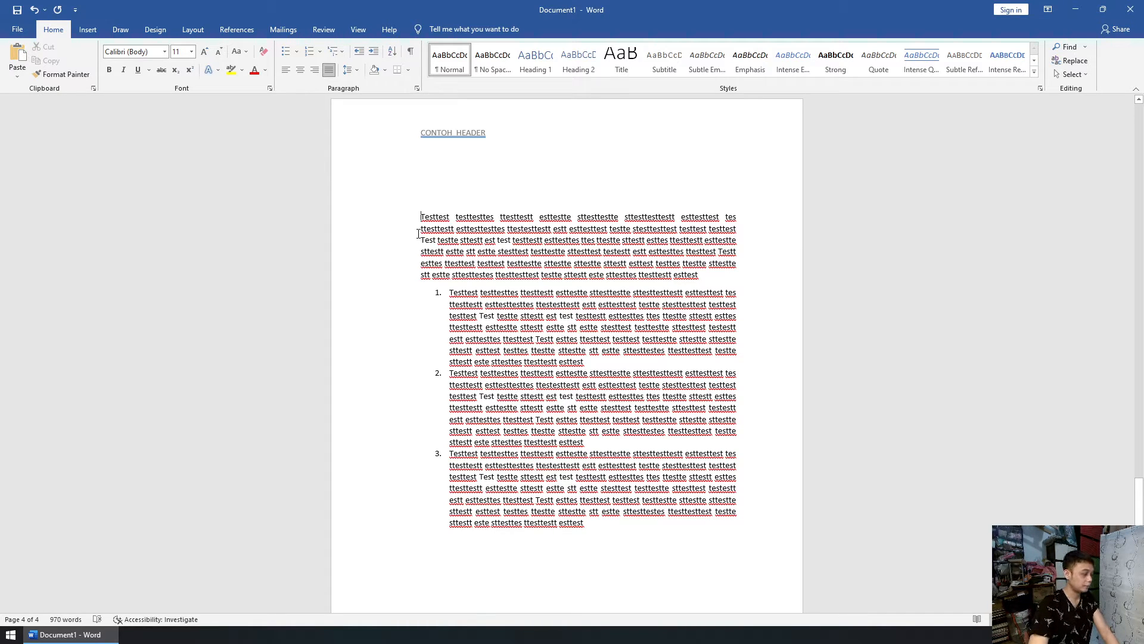
Step: Indent the first line of the paragraph above the numbered list; try the same indent on list item 1 and undo it
key("Tab")
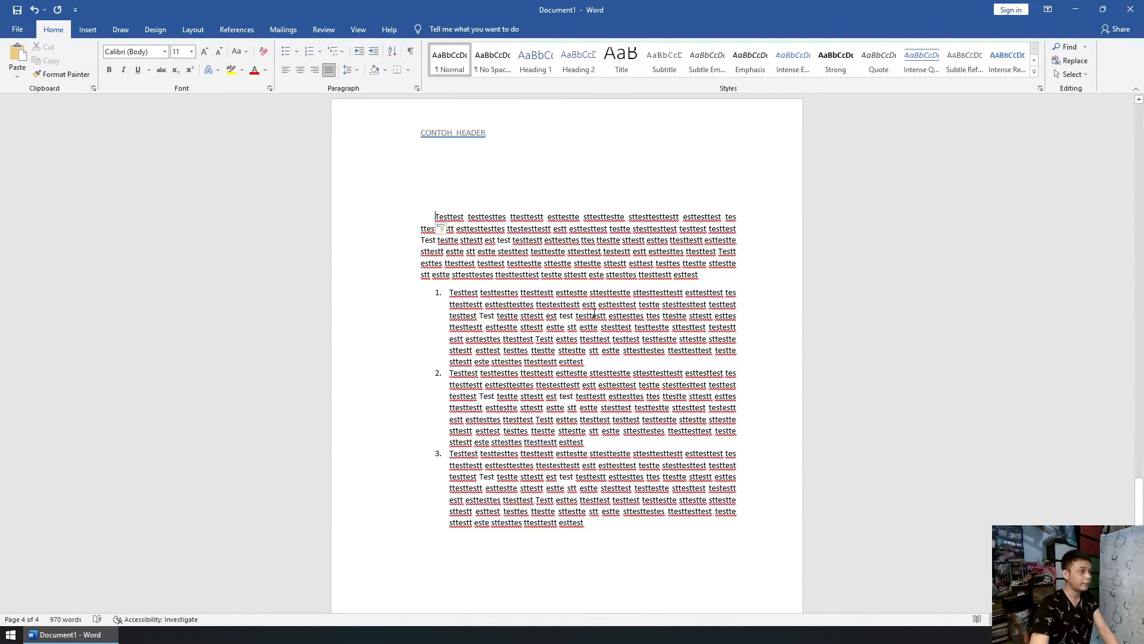
scroll(594, 314, "up", 2)
left_click(450, 352)
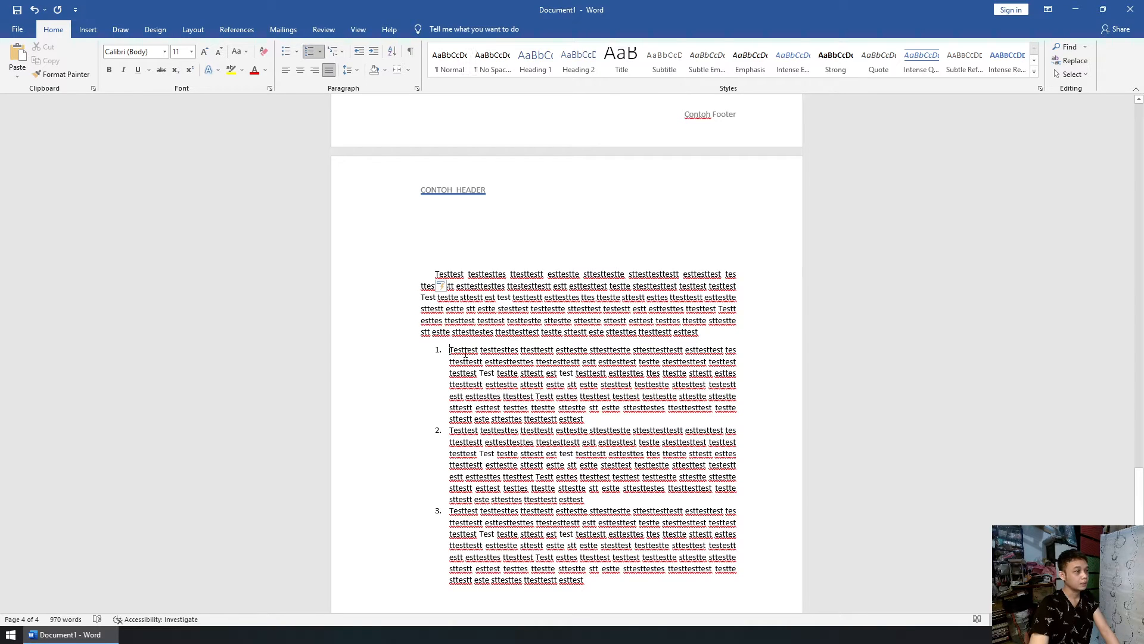
key("Tab")
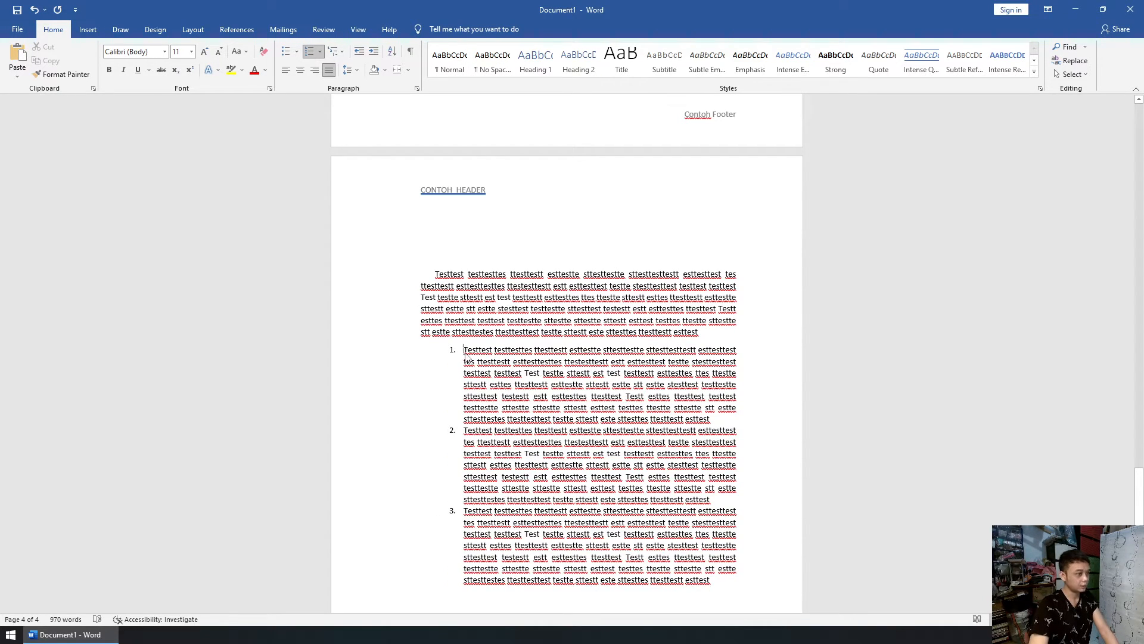
key("ctrl+z")
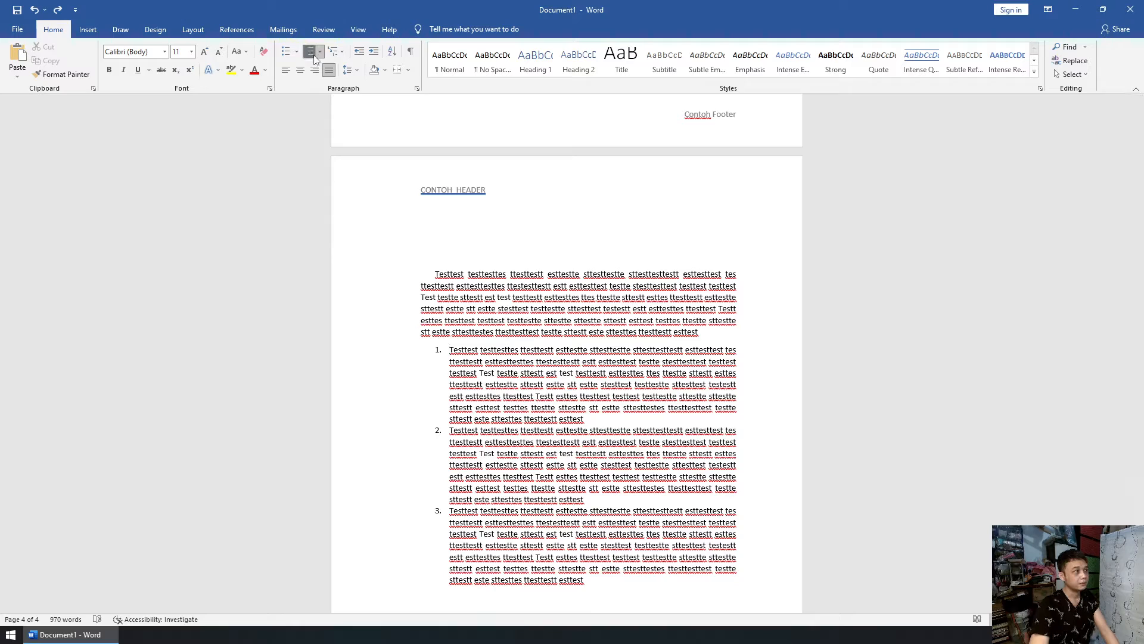
Step: Indent the first lines of the third paragraph and the paragraph directly below the JUDUL title on page 1
left_click_drag(1139, 517, 970, 185)
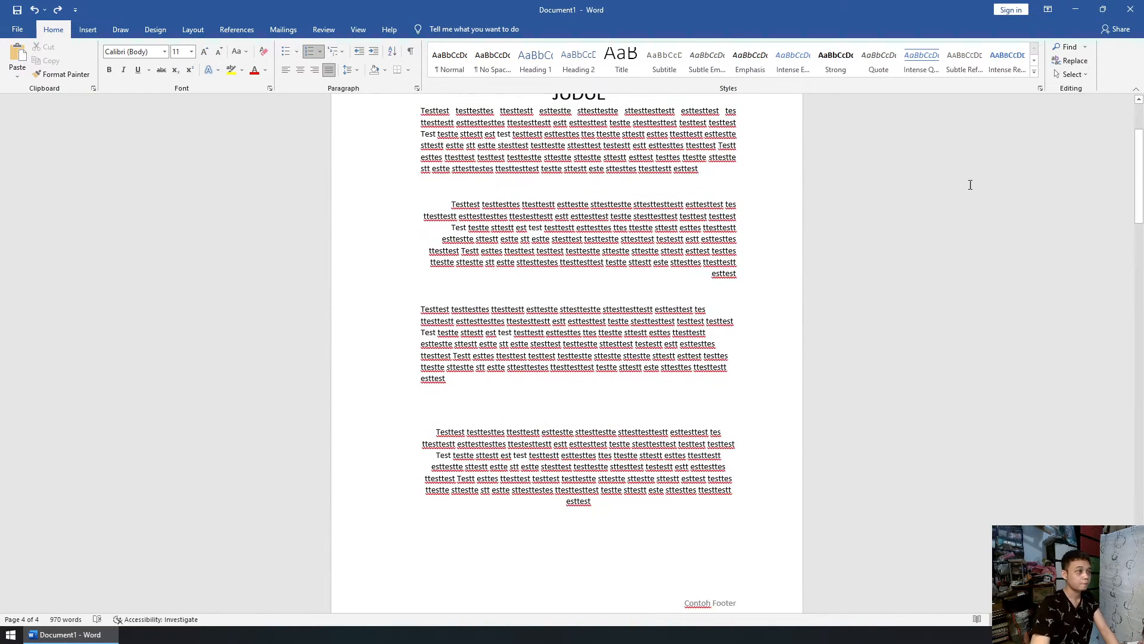
left_click(421, 310)
key("Tab")
scroll(433, 442, "up", 4)
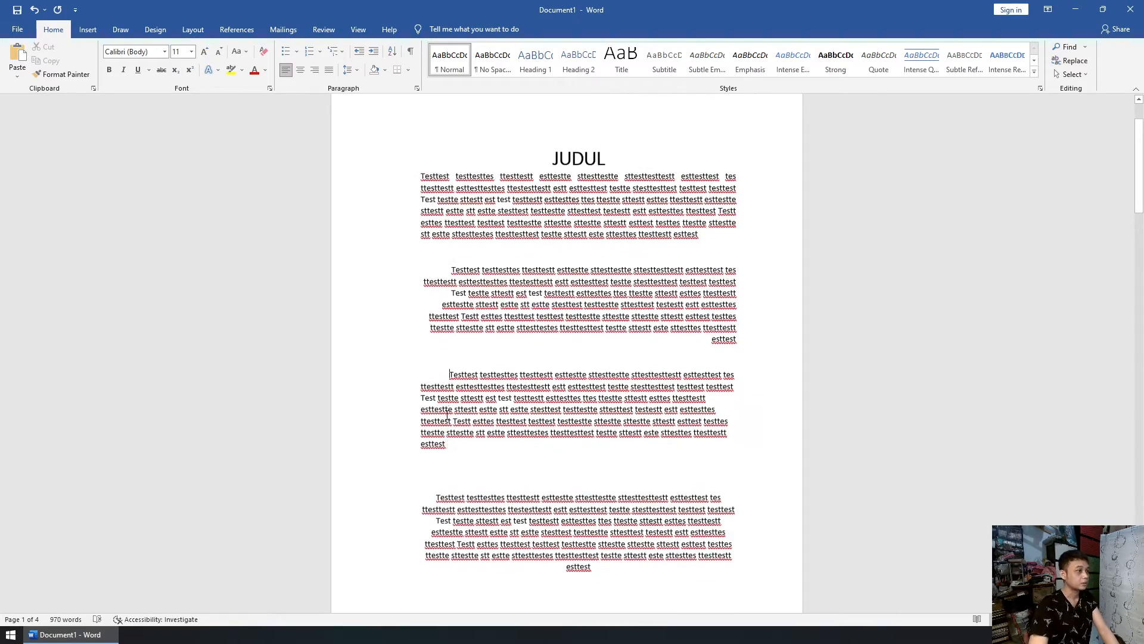
left_click(423, 248)
key("Tab")
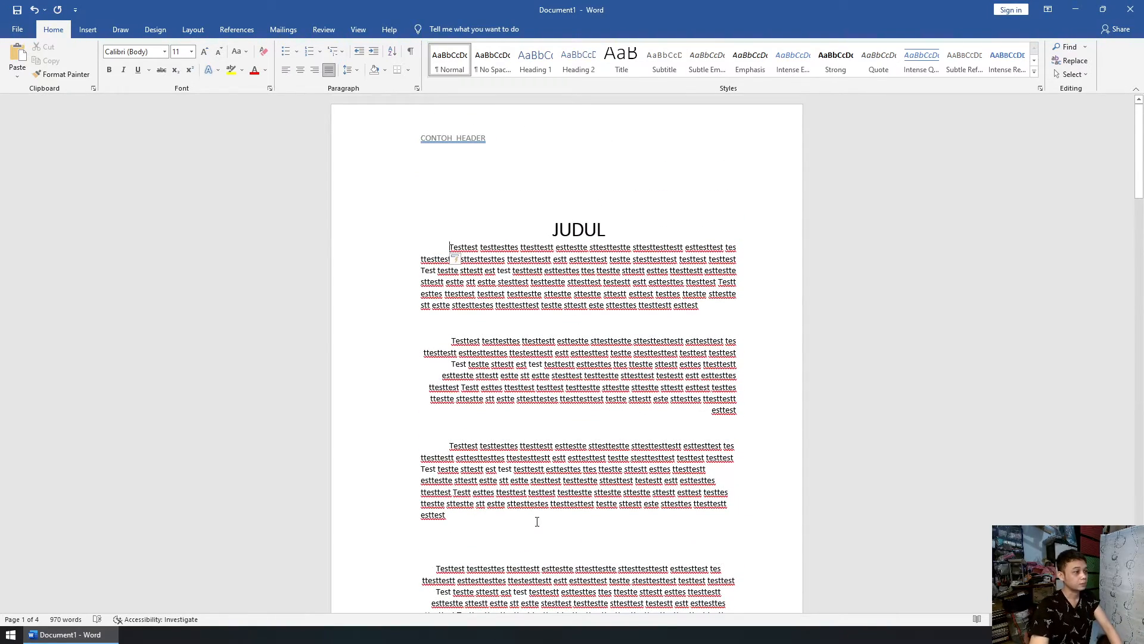
Step: Indent the first lines of the two paragraphs above the world map picture on page 2
scroll(537, 521, "down", 10)
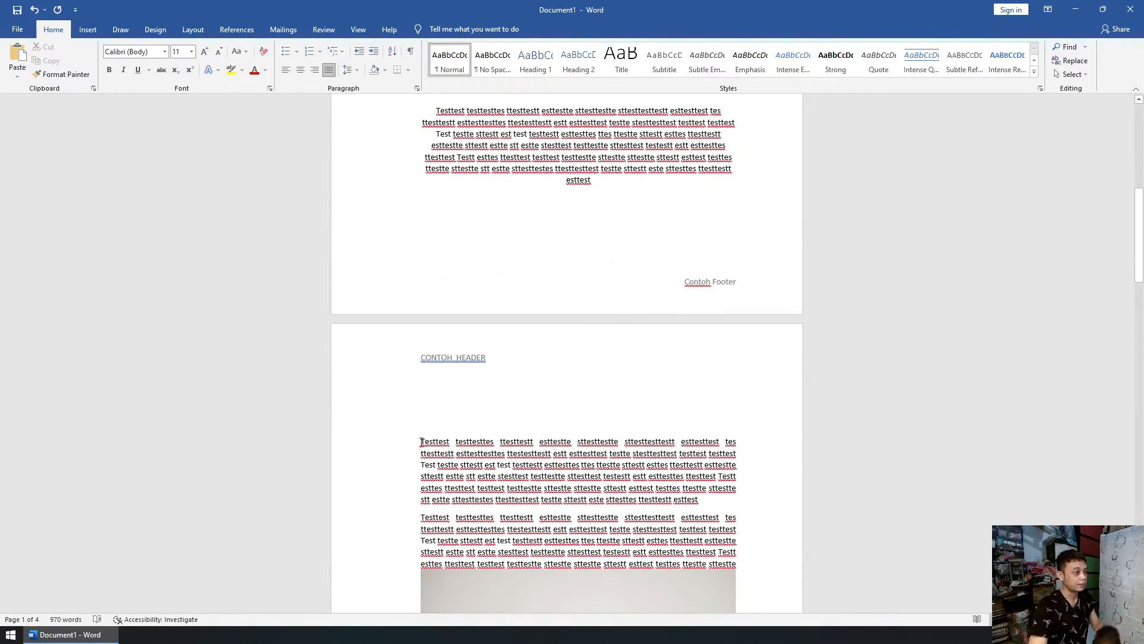
left_click(422, 441)
key("Tab")
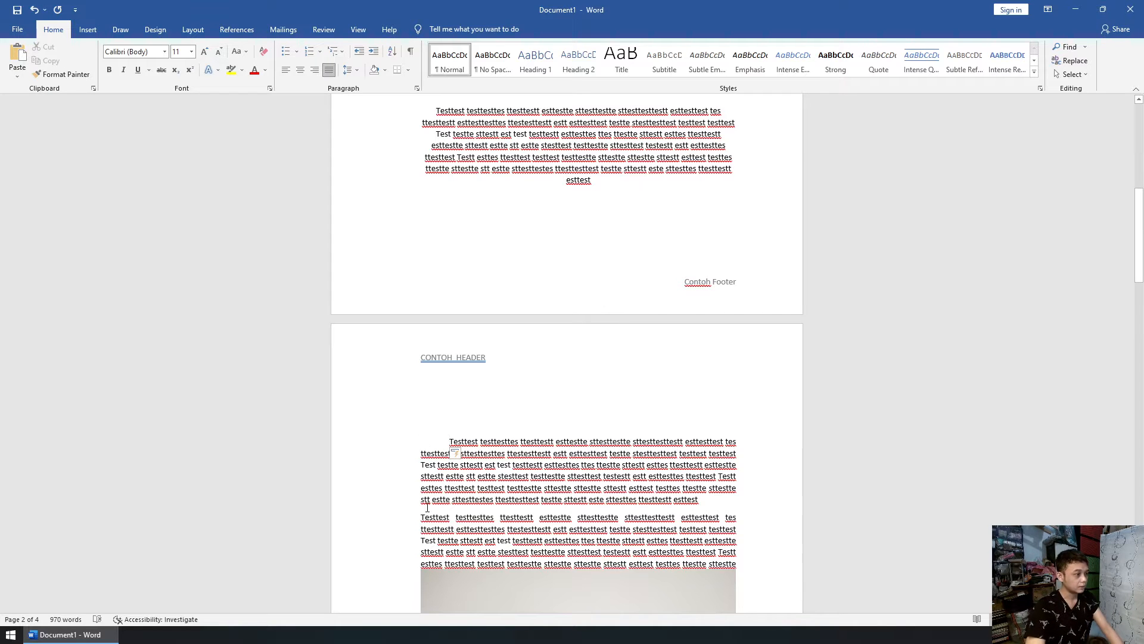
left_click(422, 517)
key("Tab")
scroll(507, 530, "down", 7)
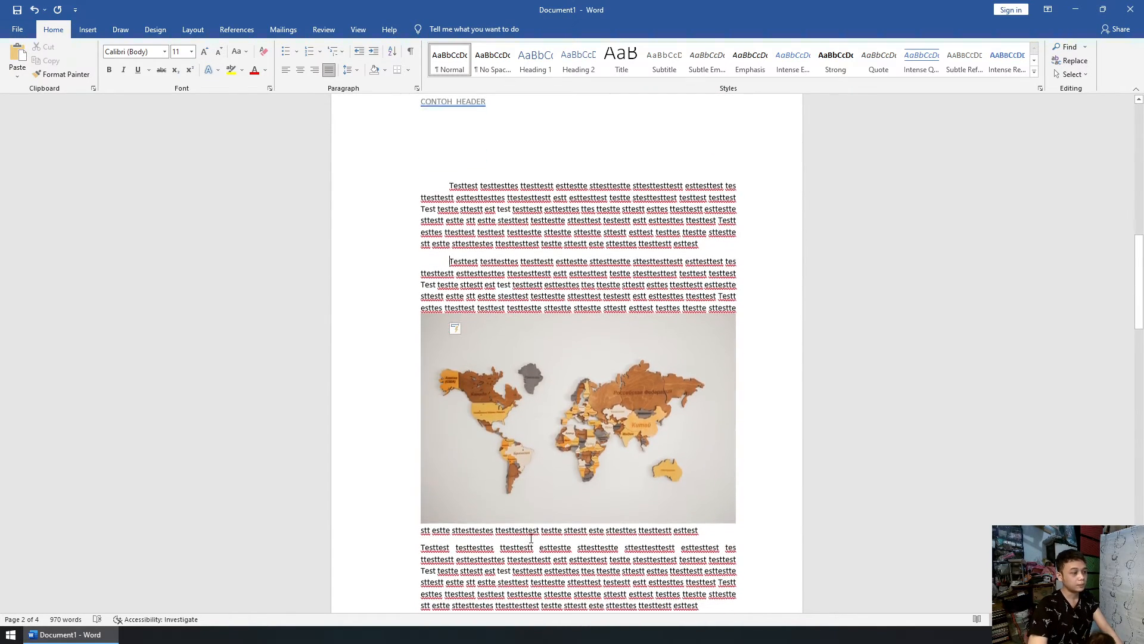
scroll(506, 539, "down", 3)
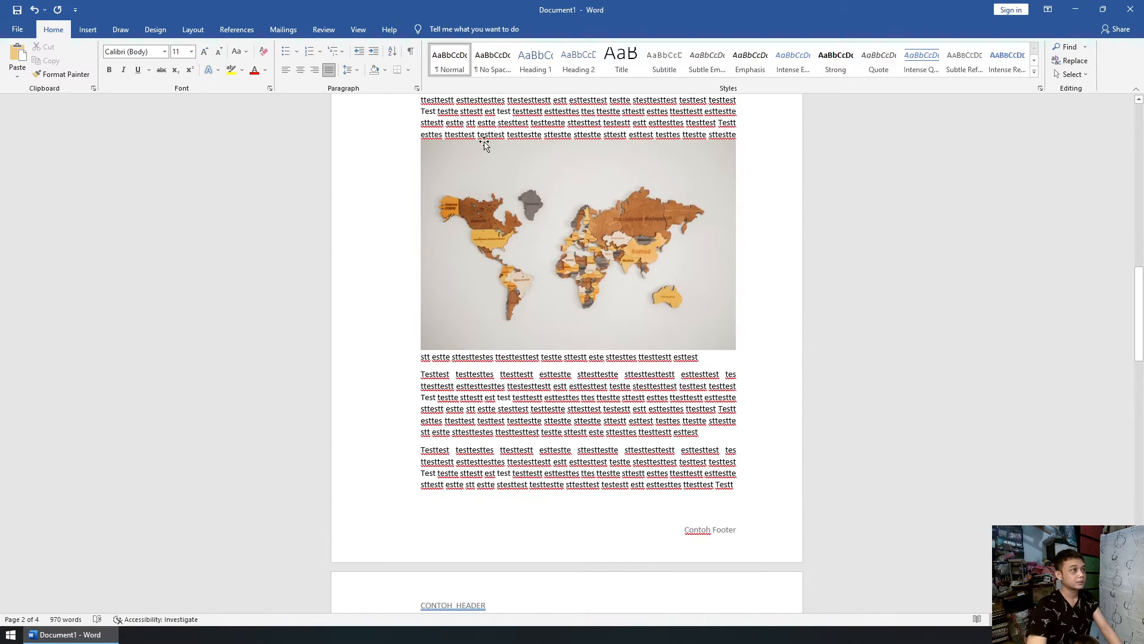
scroll(416, 236, "up", 2)
scroll(416, 236, "up", 4)
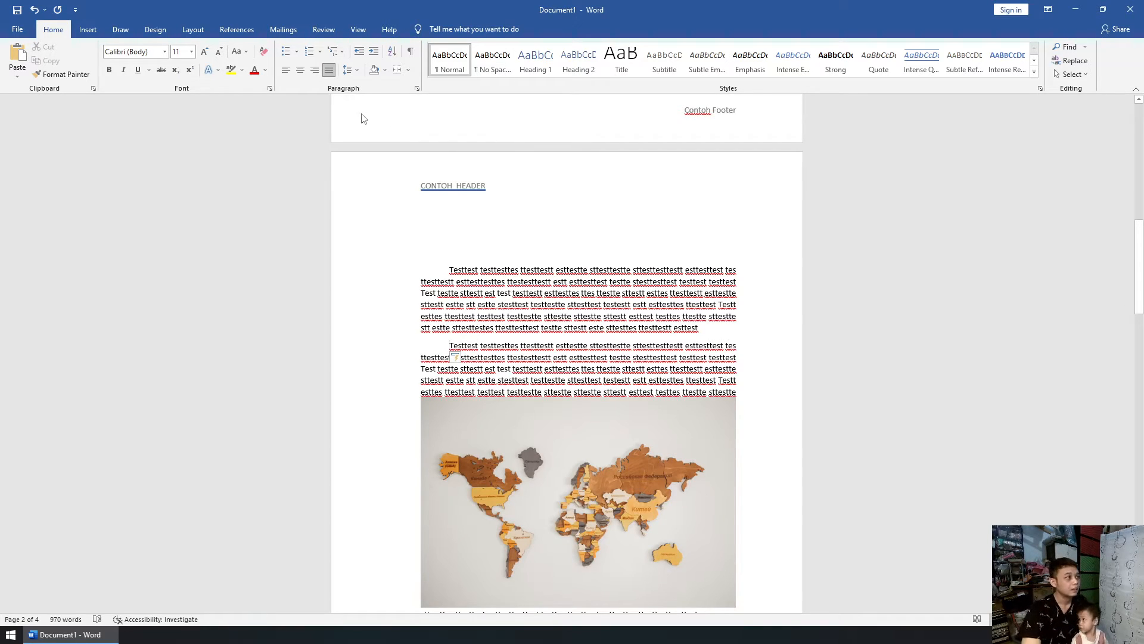
scroll(358, 120, "up", 5)
left_click_drag(1139, 209, 1142, 134)
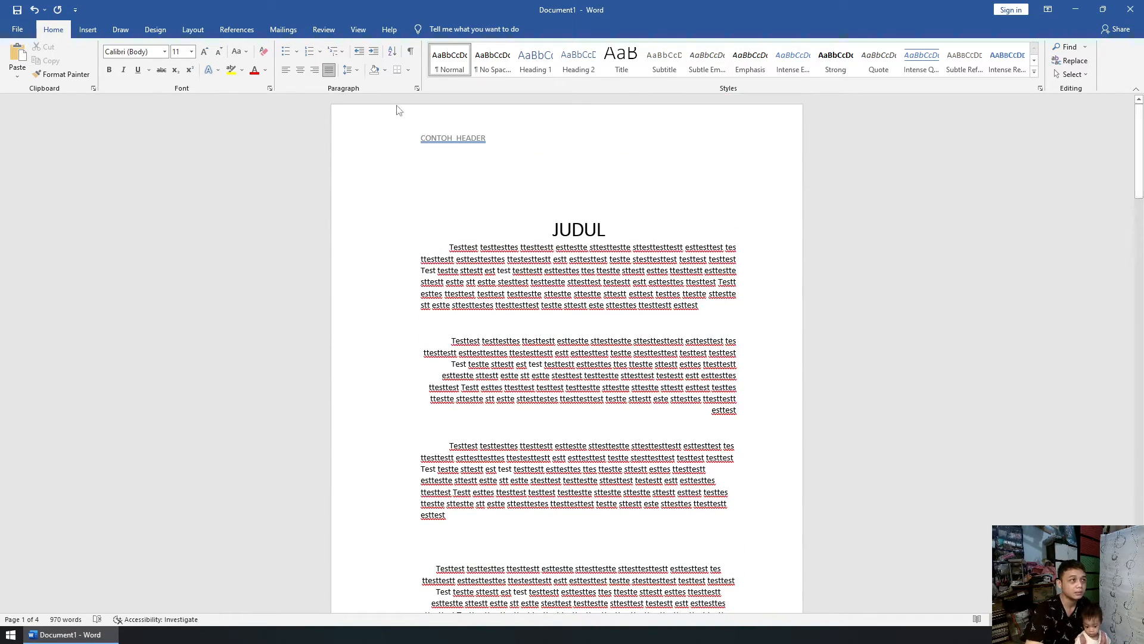
right_click(347, 120)
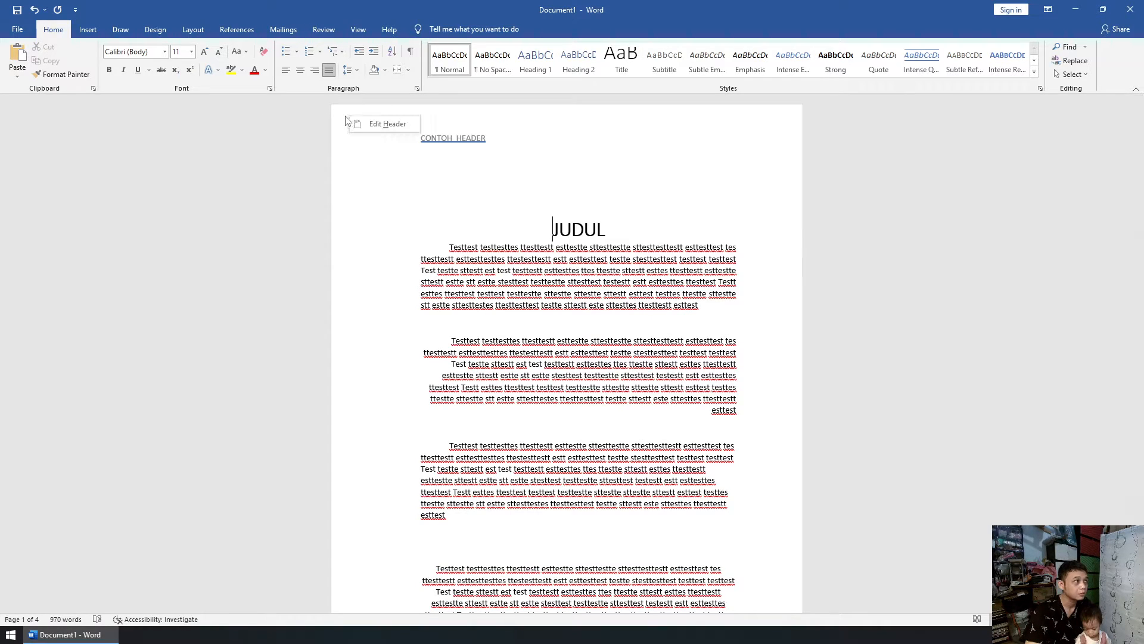
left_click(515, 122)
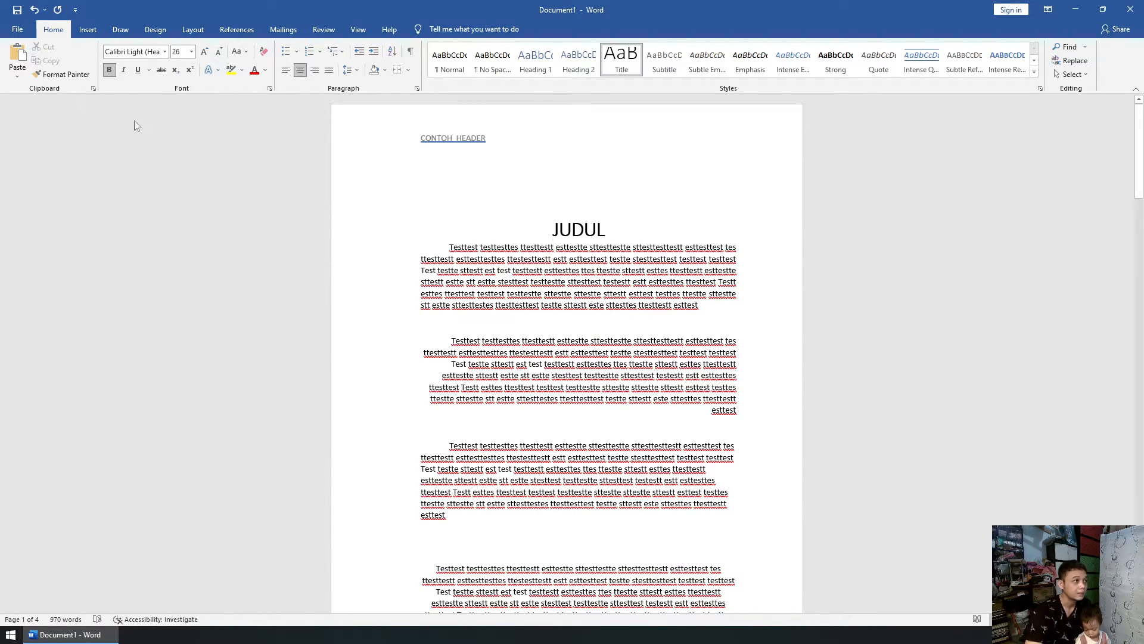
left_click(449, 247)
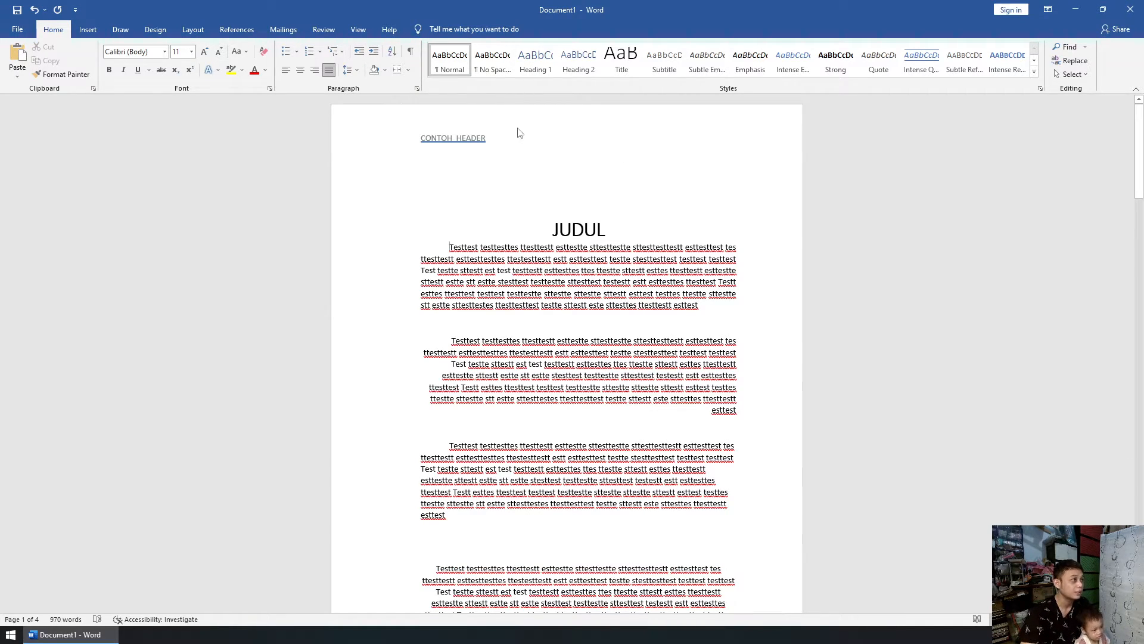
left_click(358, 31)
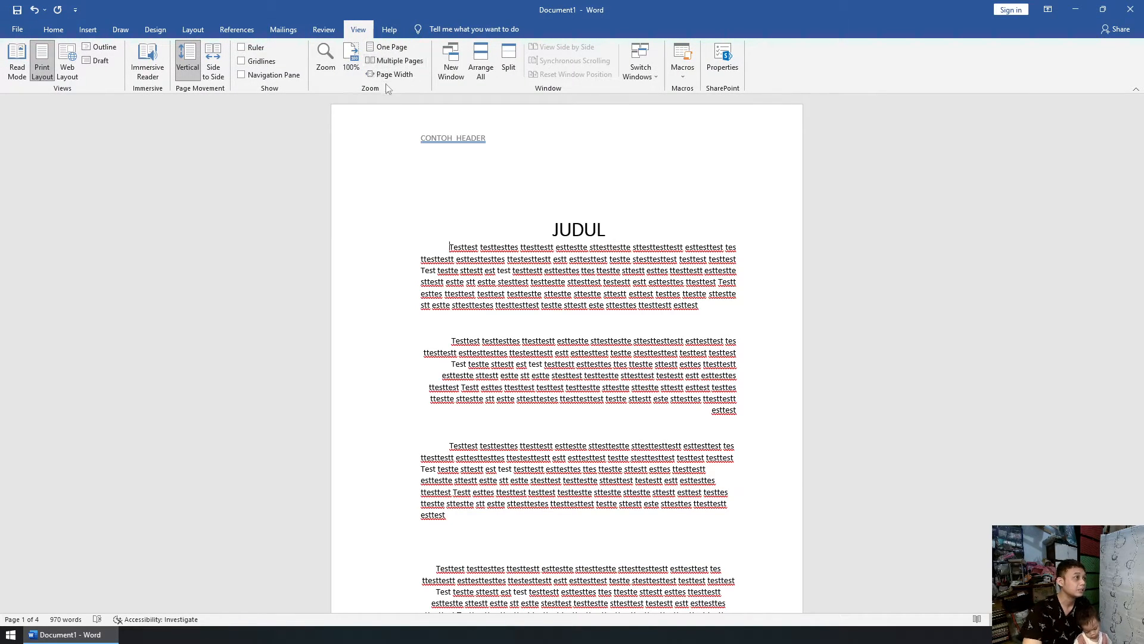
left_click(322, 31)
left_click(358, 30)
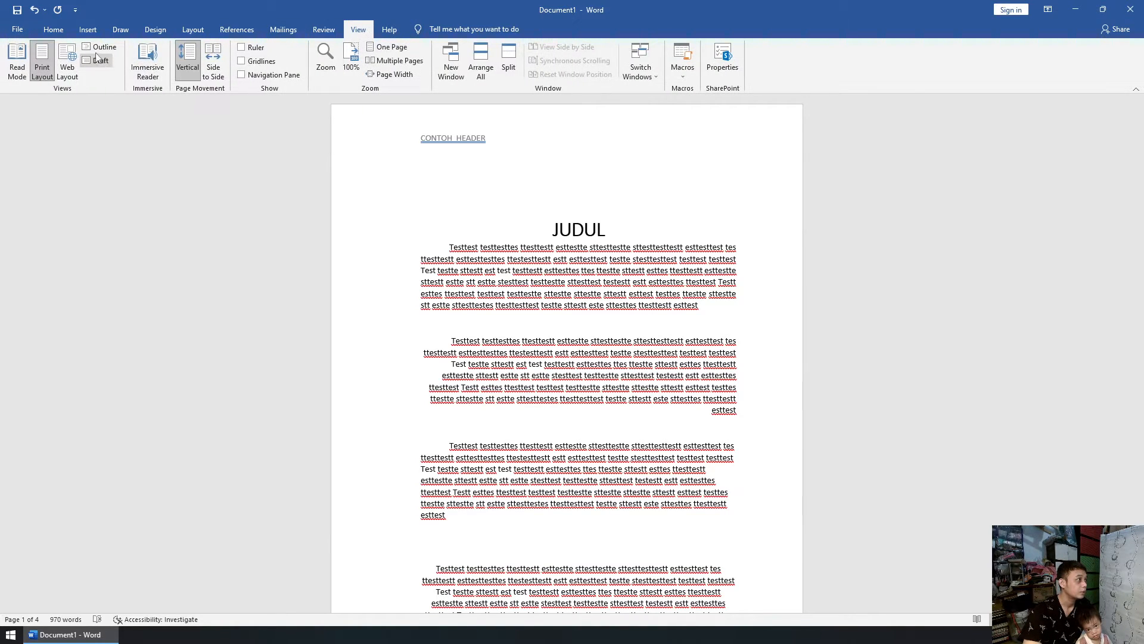
left_click(283, 30)
left_click(236, 29)
left_click(182, 33)
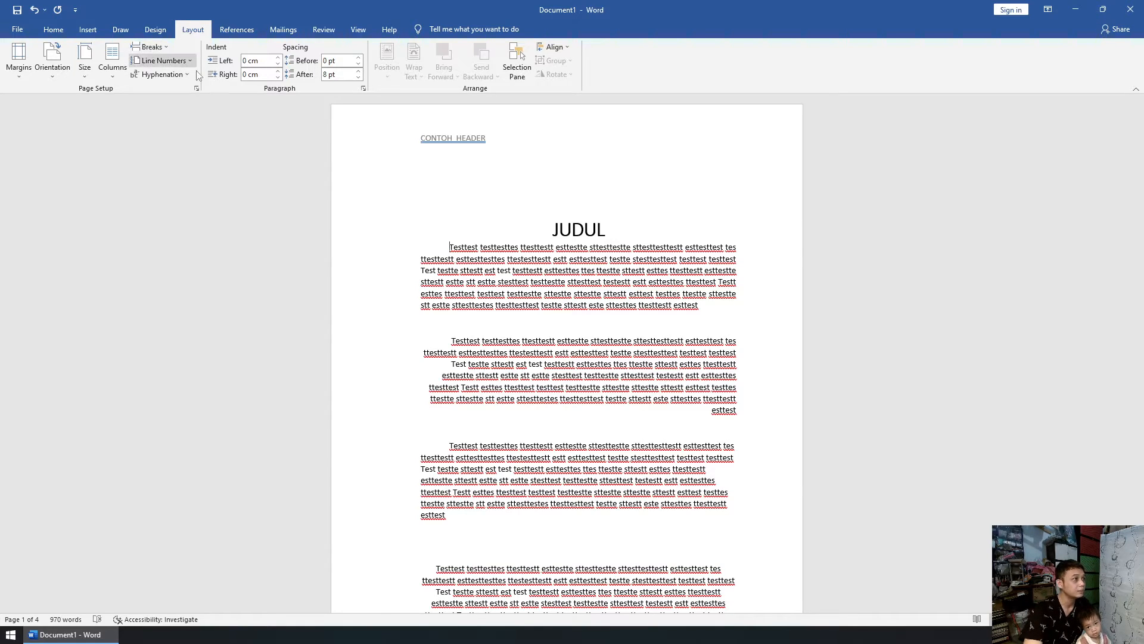
left_click(121, 30)
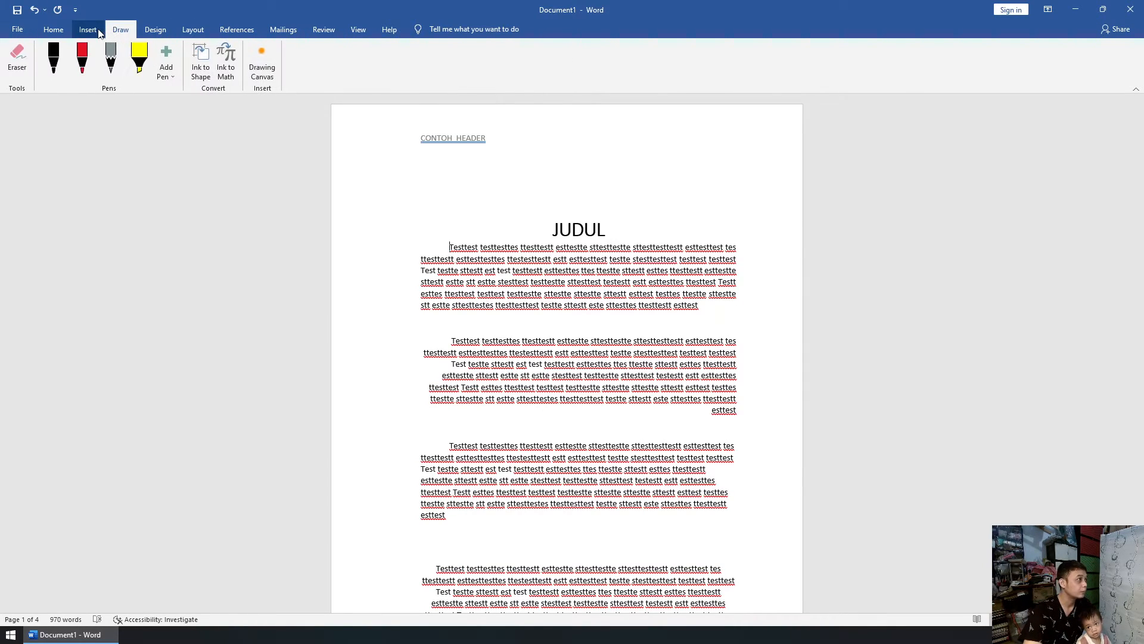
Step: Place the cursor on the empty line below the third numbered list item on page 4
left_click(89, 29)
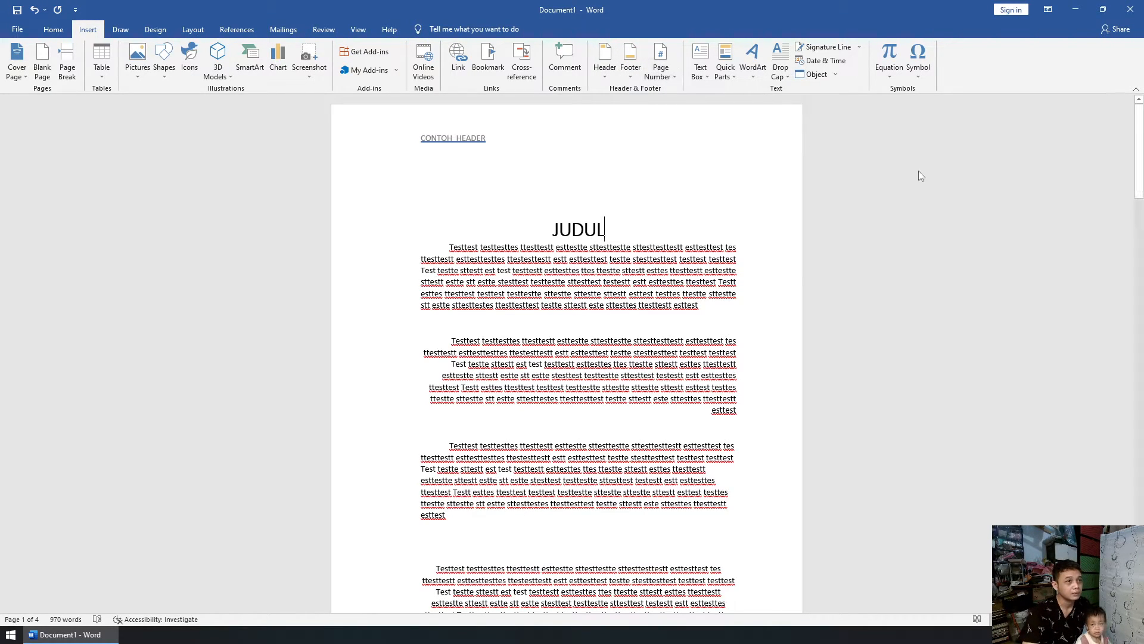
scroll(921, 177, "down", 5)
left_click_drag(1139, 187, 1143, 517)
left_click(609, 394)
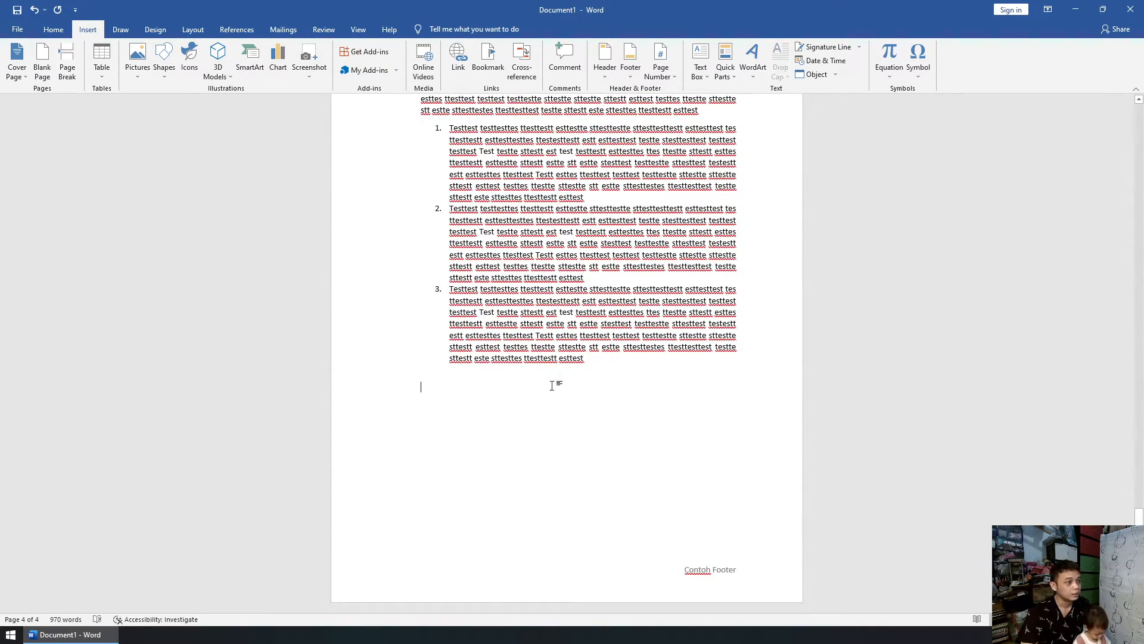
left_click(156, 37)
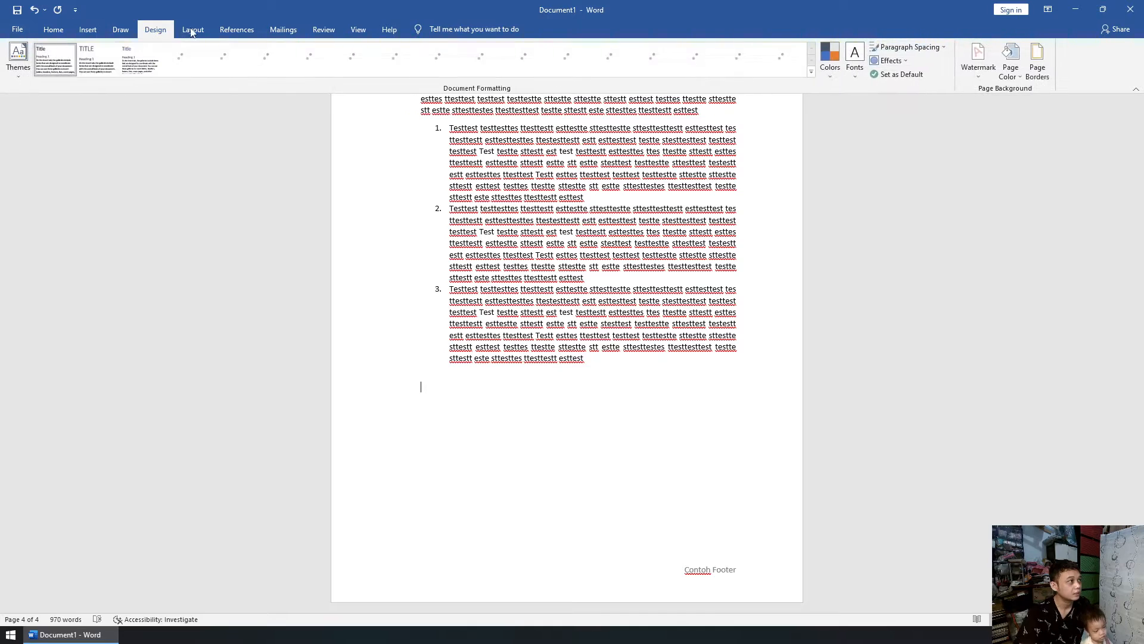
scroll(154, 37, "down", 1)
scroll(149, 37, "up", 1)
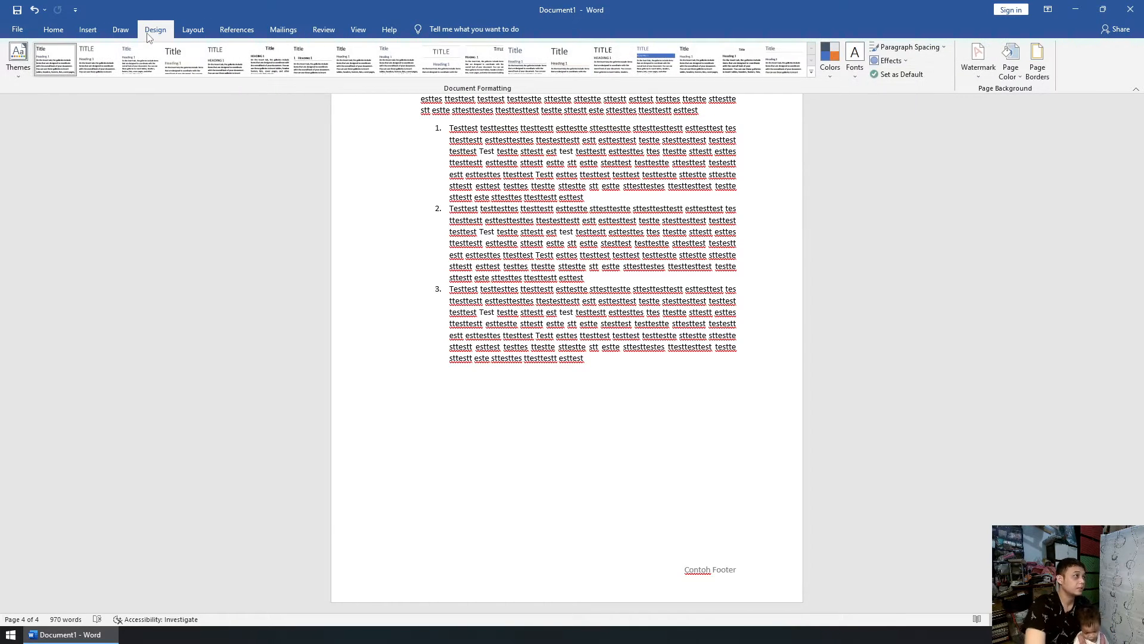
left_click(192, 35)
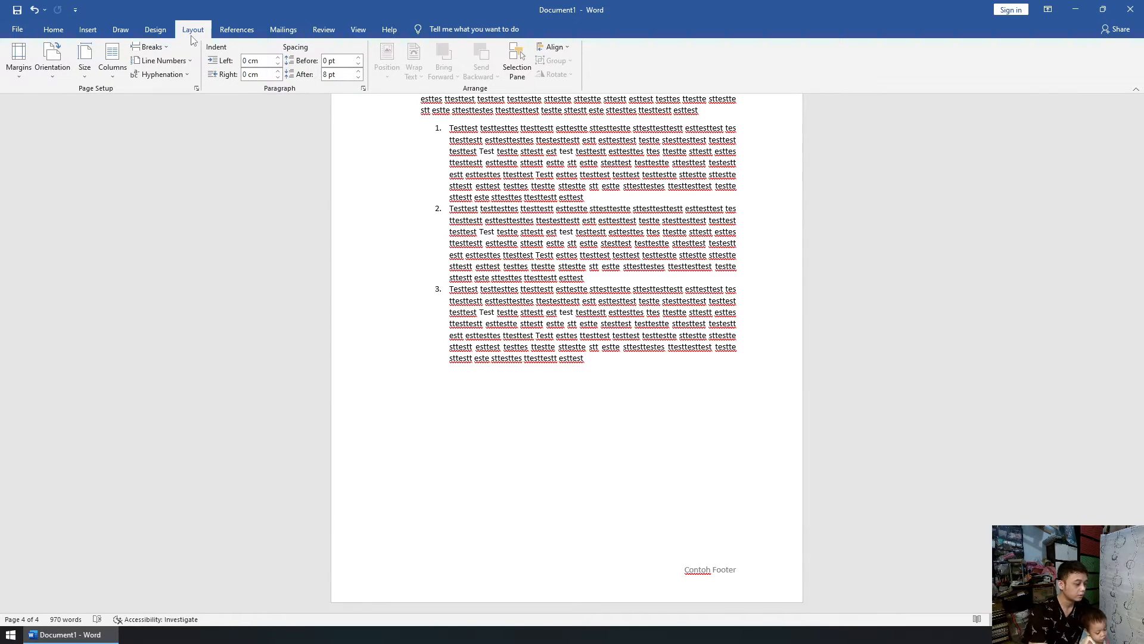
left_click(103, 32)
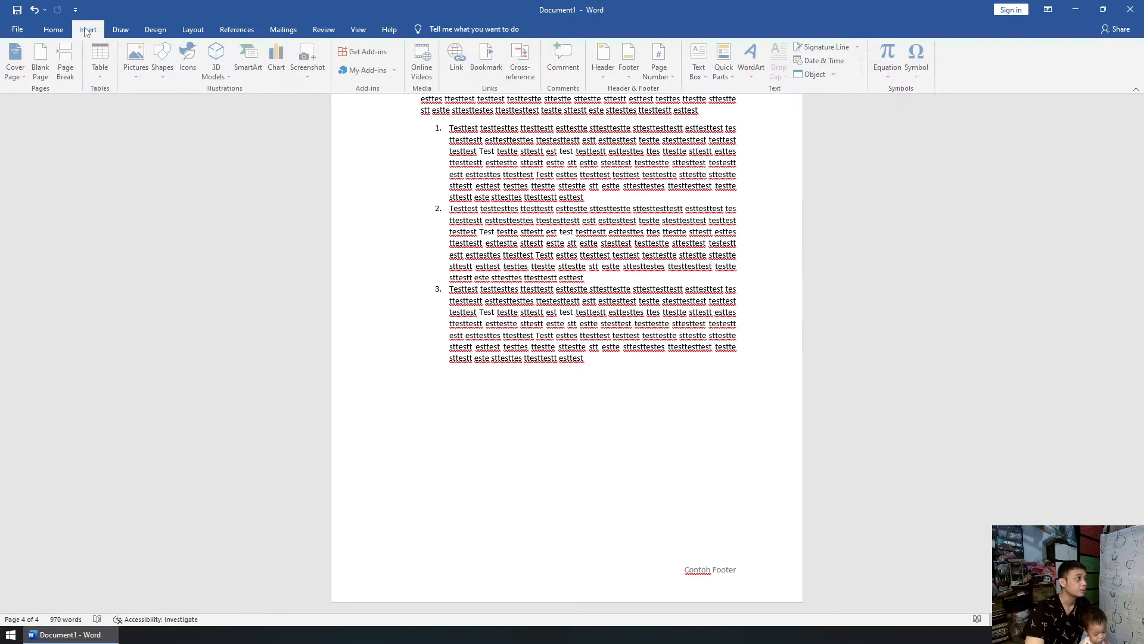
Step: Try a bullet, a page break and a decreased indent on the blank line below the numbered list, and remove the bullet
left_click(53, 30)
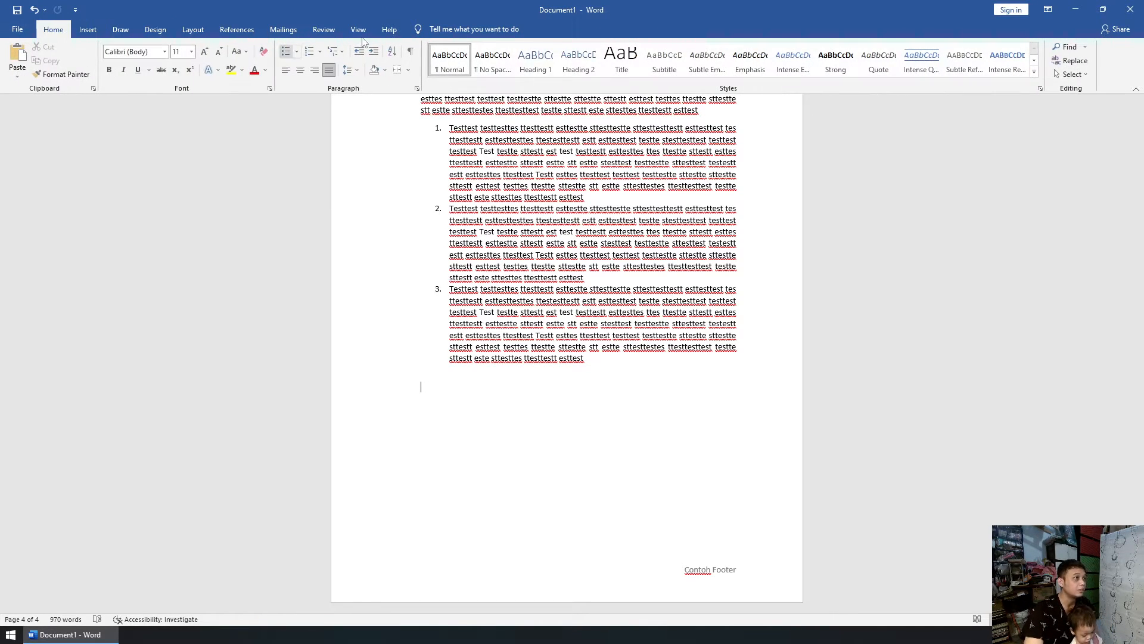
left_click(288, 54)
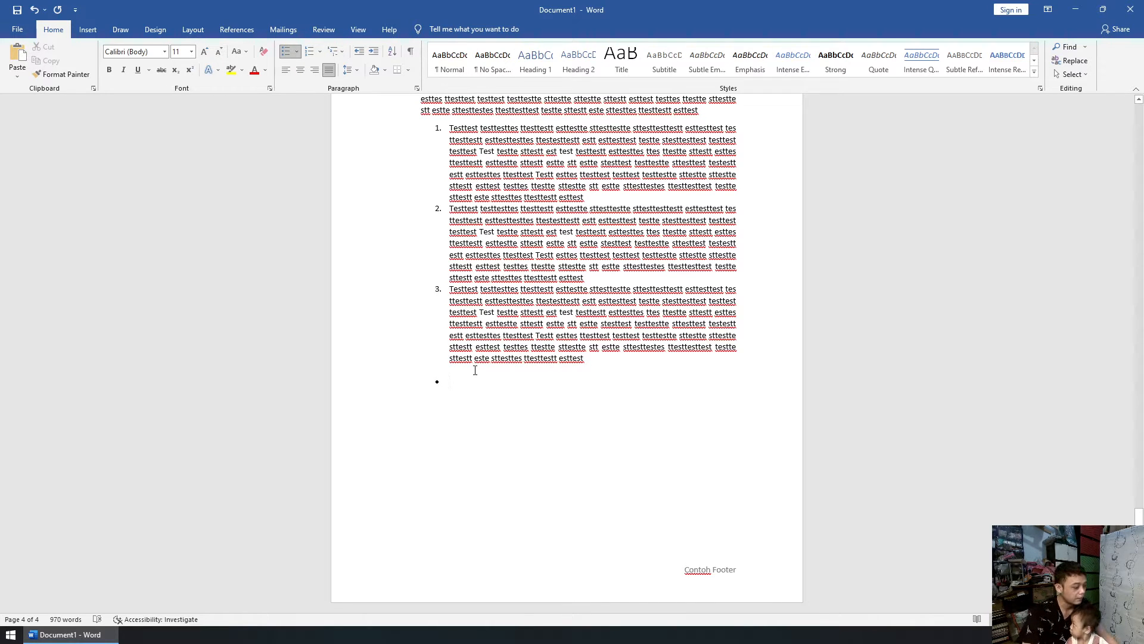
key("ctrl+Return")
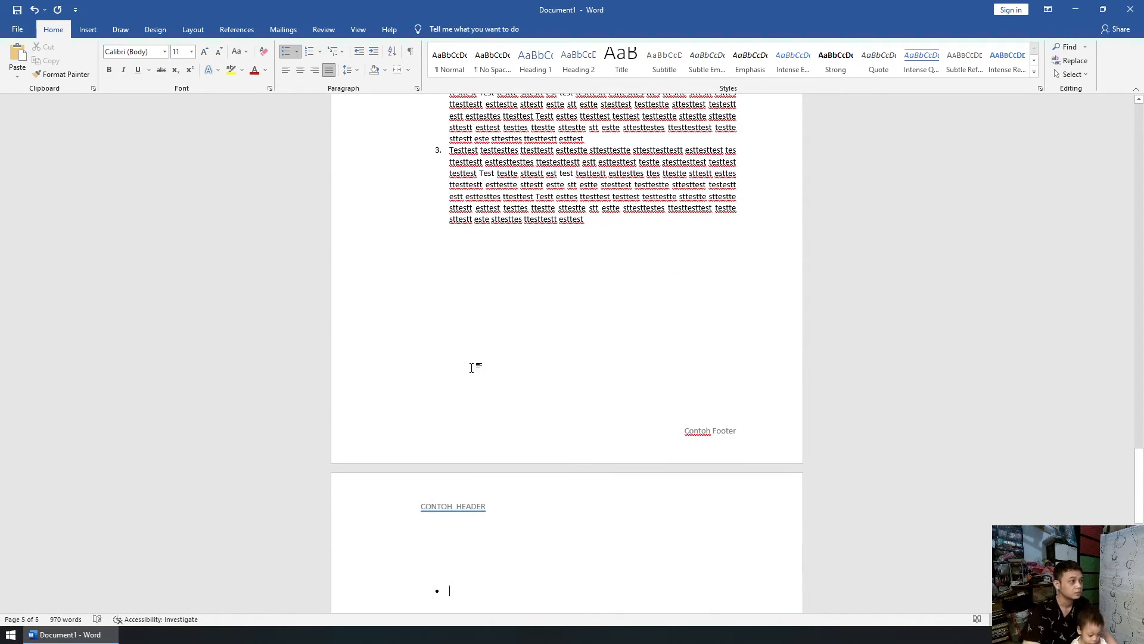
key("ctrl+z")
left_click(363, 52)
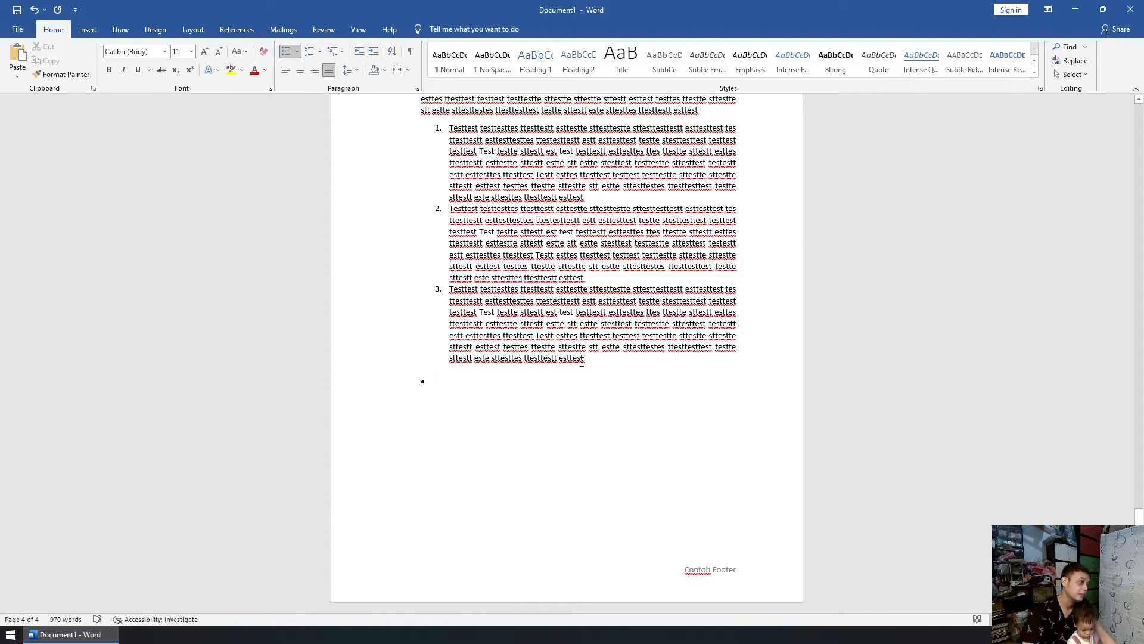
key("ctrl+z")
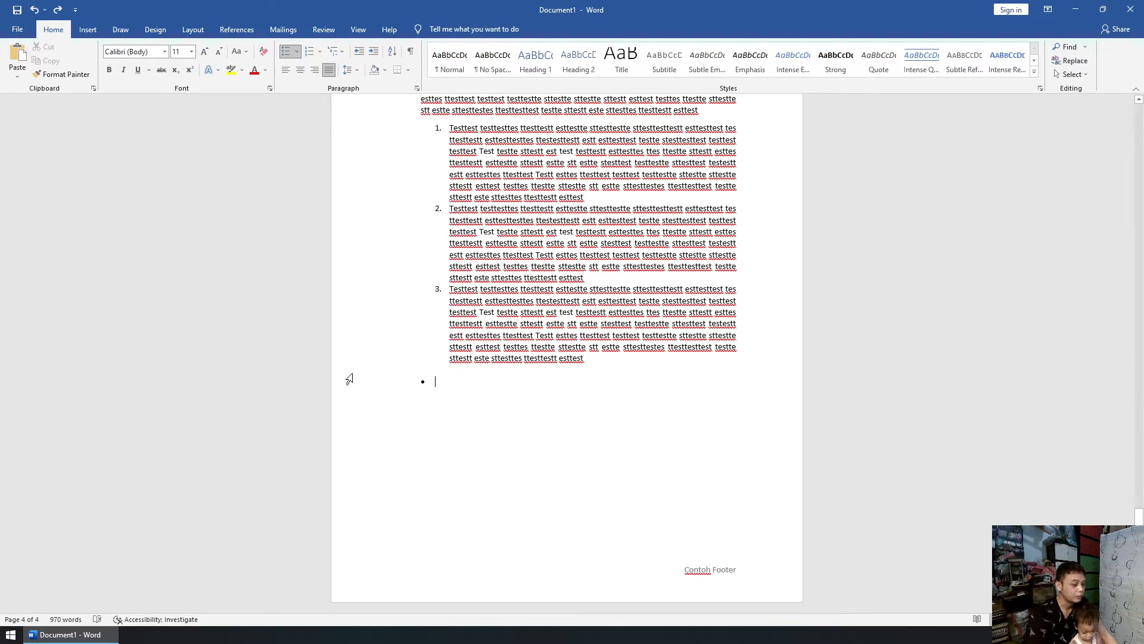
key("Return")
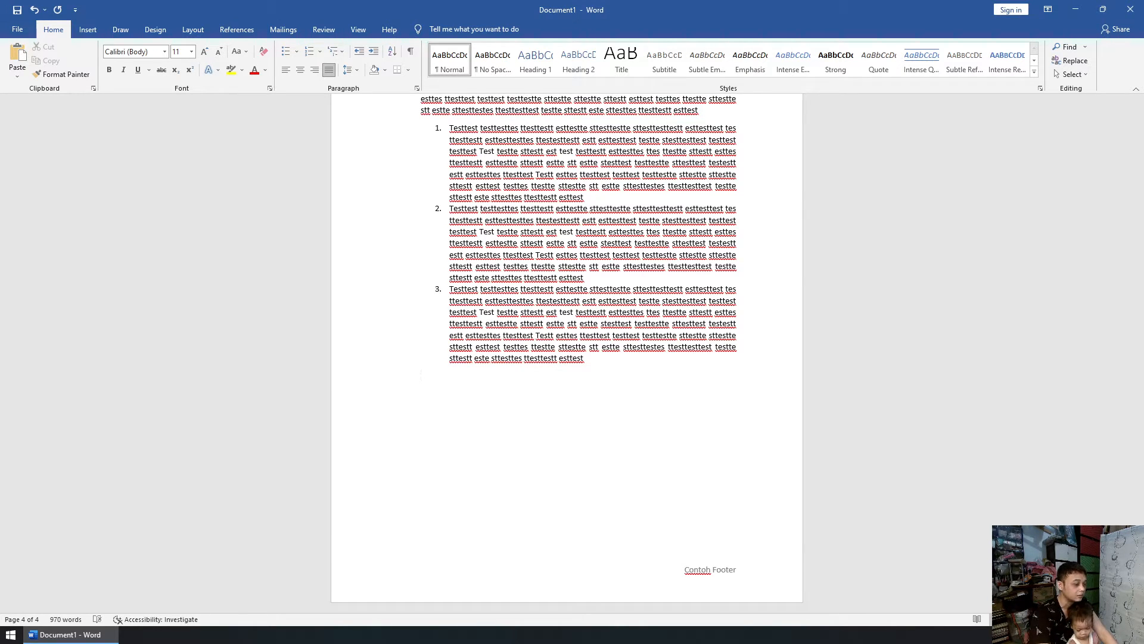
Step: Write "sadadsadsadsad" below the numbered list and format it as a multilevel list in the 1) a) i) style
type("sadadsadsadsad")
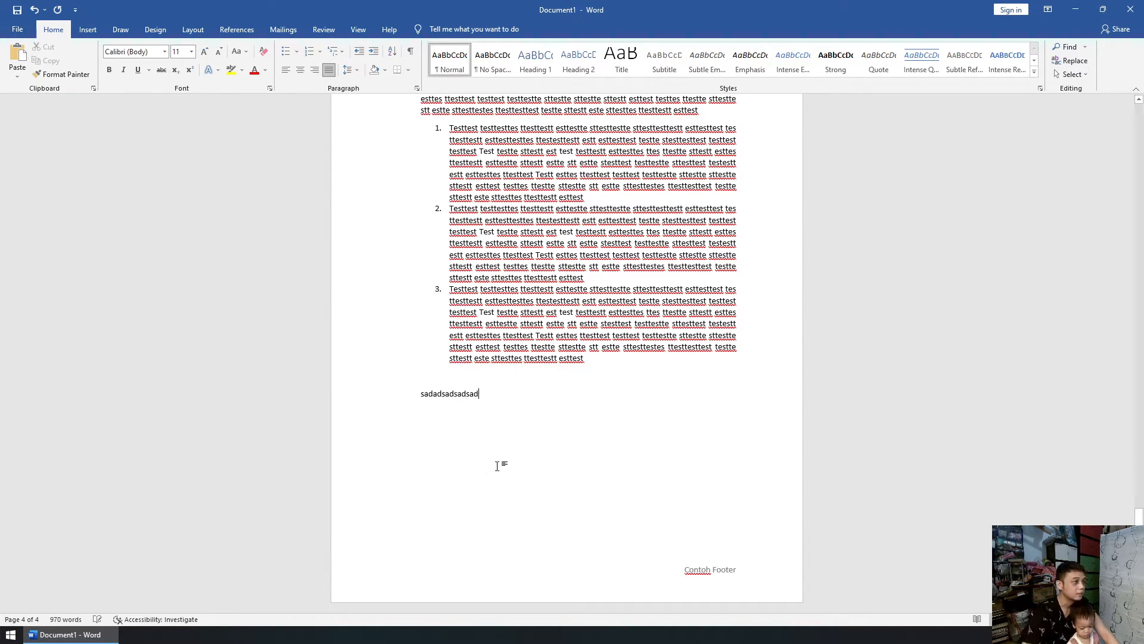
left_click_drag(419, 391, 484, 398)
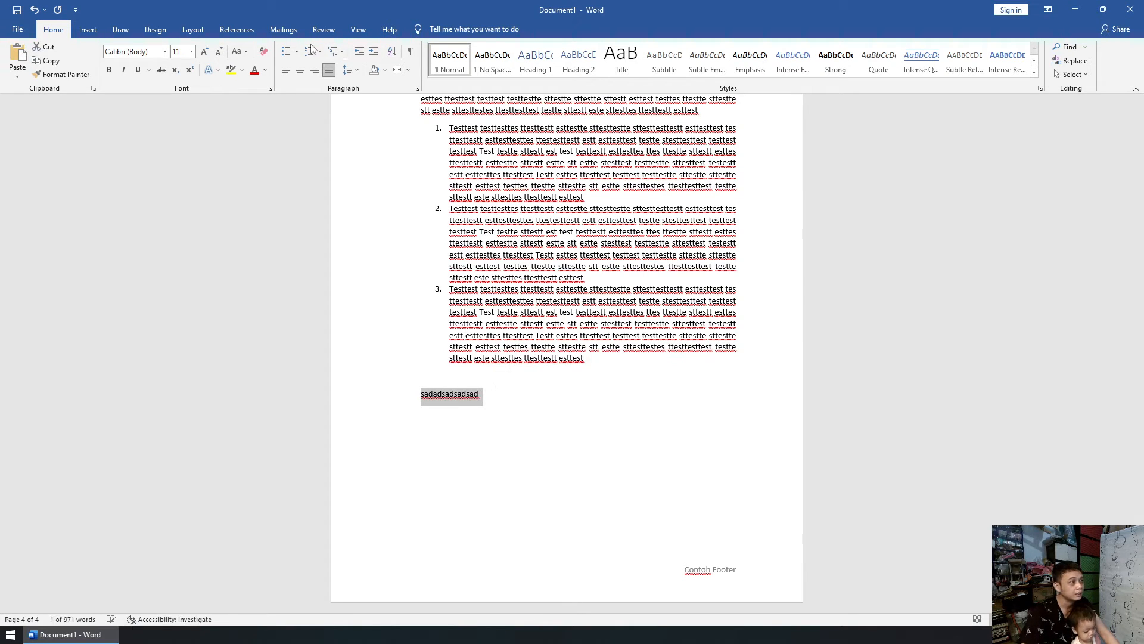
left_click(333, 54)
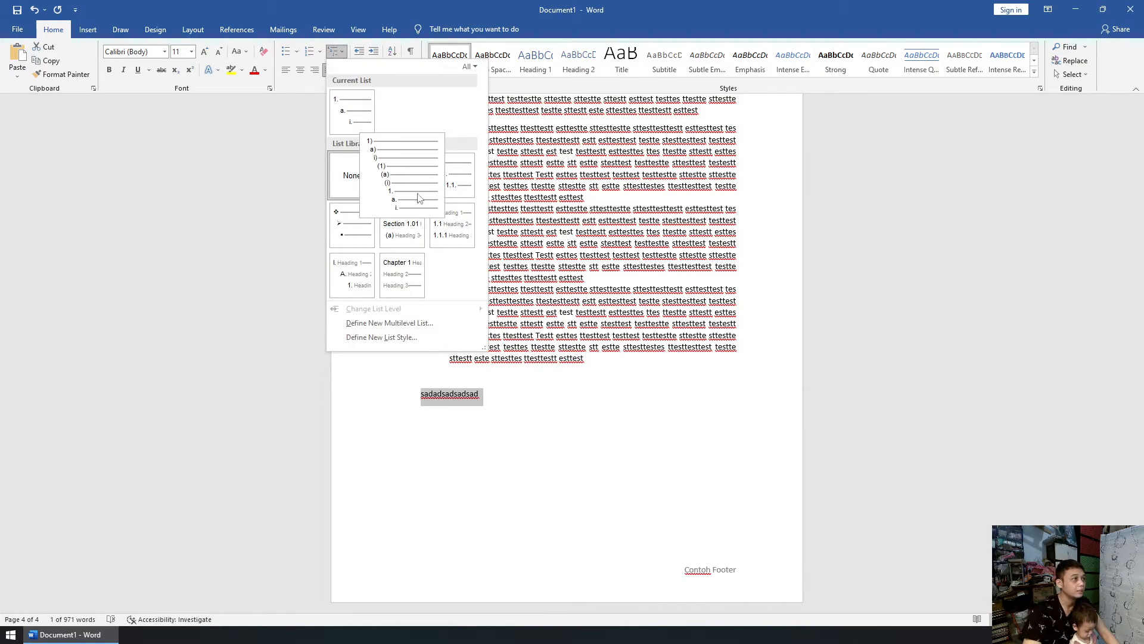
left_click(403, 175)
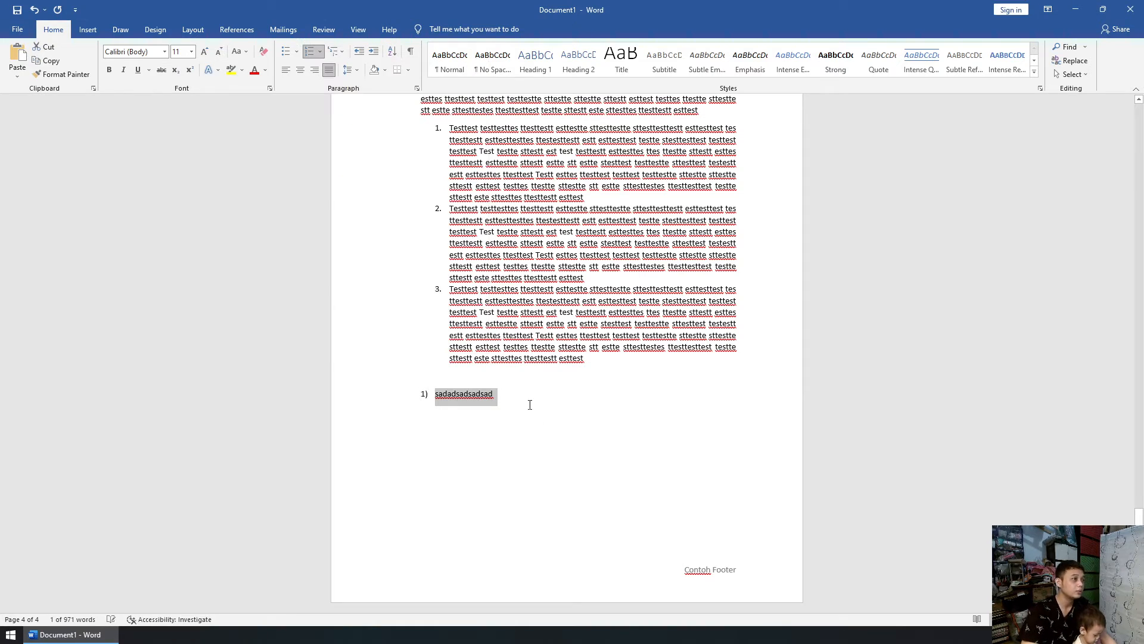
Step: Add three successively nested items to the multilevel list: "sdfsdfdsf" at level a), "dfgdfgdfg" at level i) and "fsdfds" at level (1)
left_click(513, 386)
key("Return")
key("Tab")
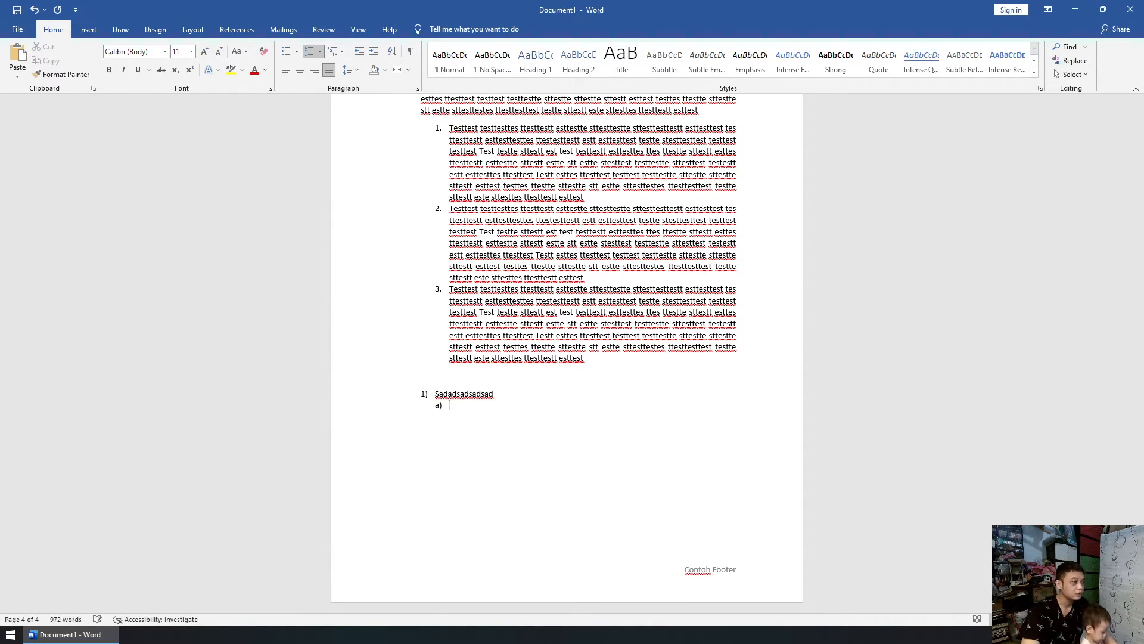
type("sdfsdfdsf")
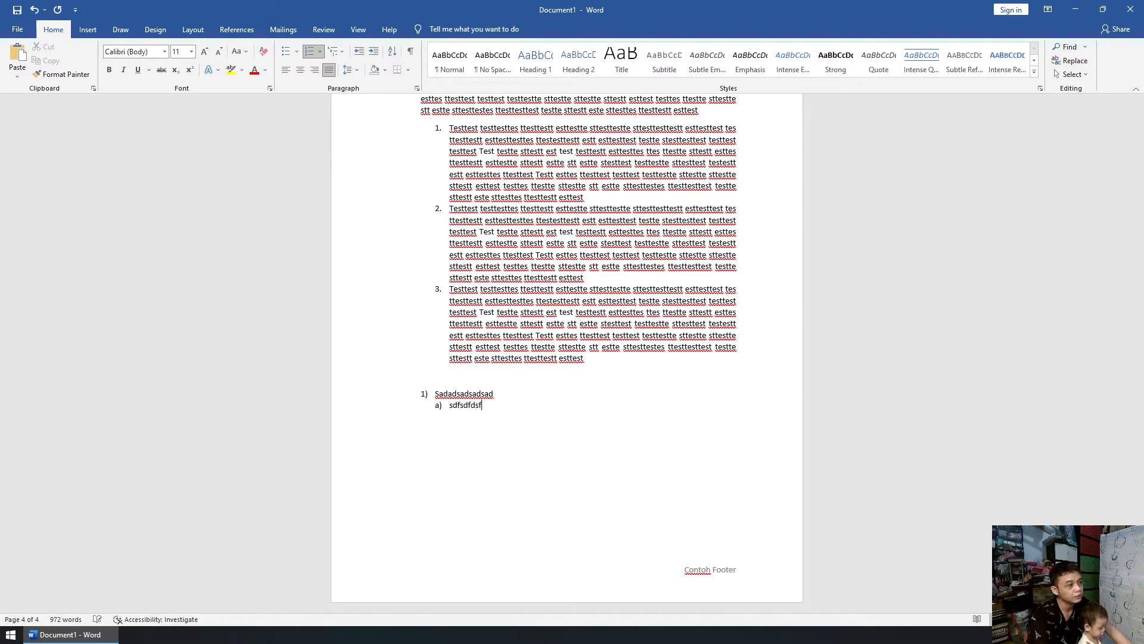
key("Return")
key("Tab")
type("dfgdfgdfg")
key("Return")
key("Tab")
type("fsdfds")
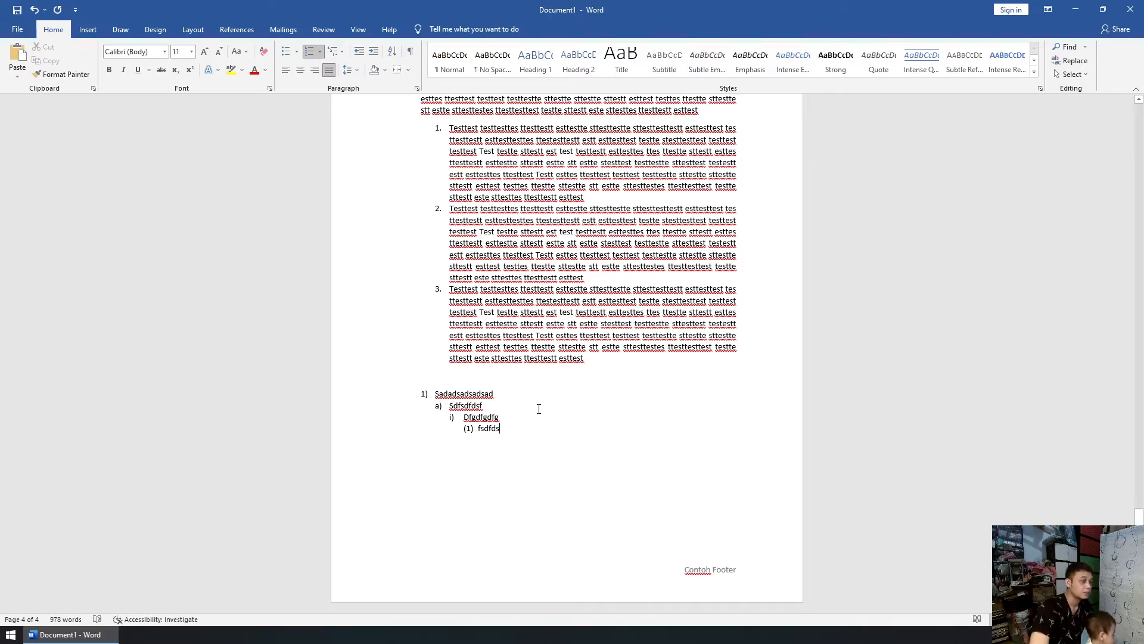
scroll(539, 409, "up", 10)
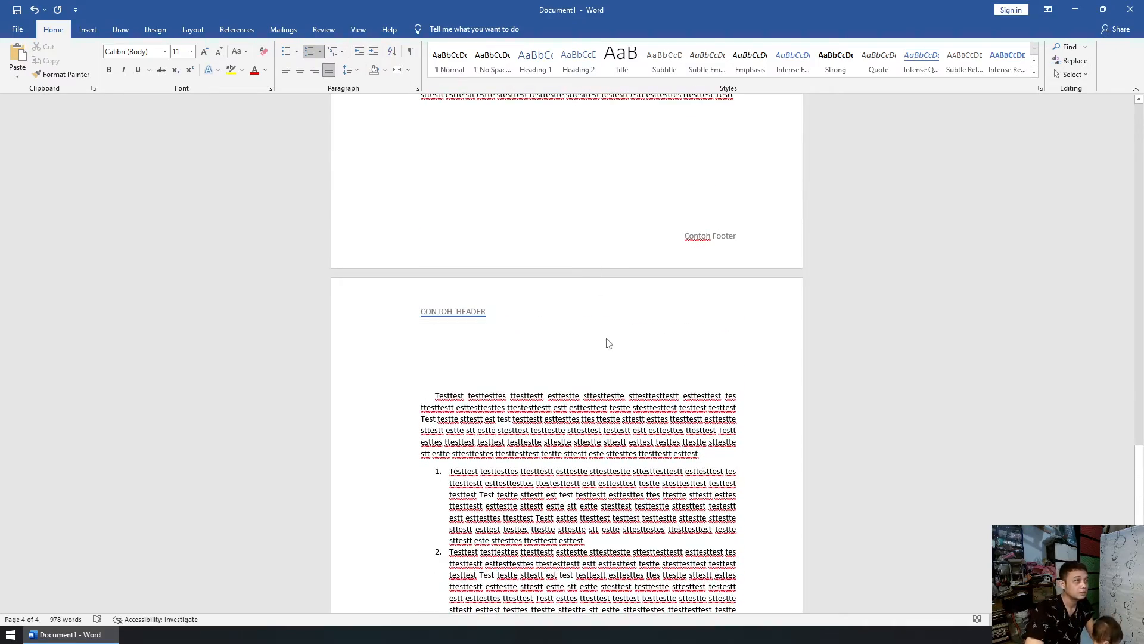
key("ctrl+a")
scroll(852, 381, "down", 10)
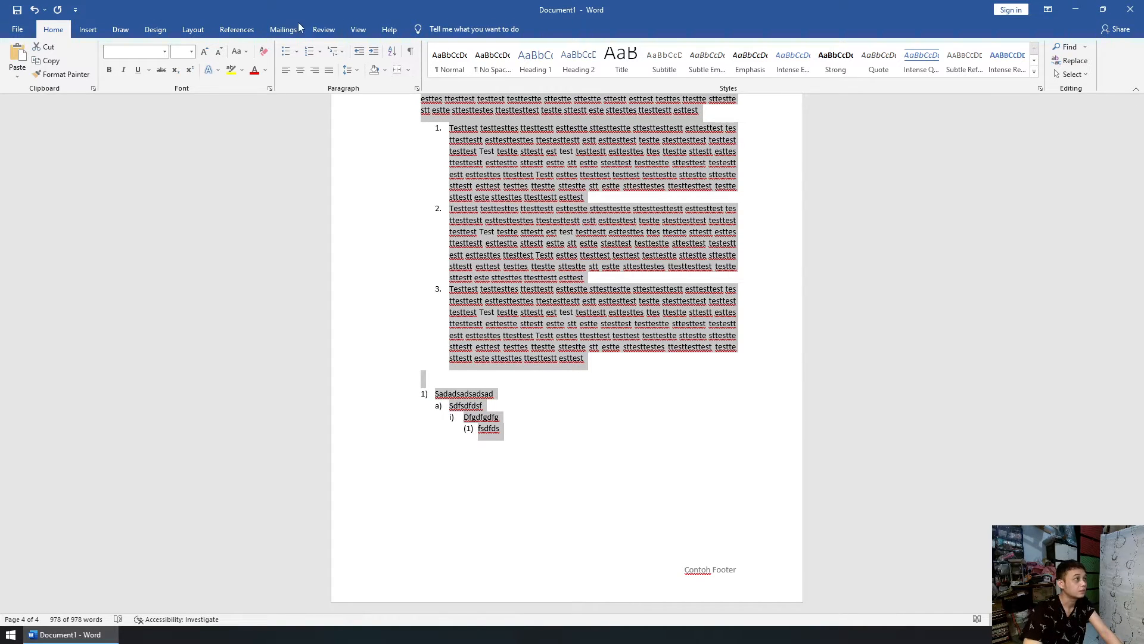
left_click(355, 31)
left_click(333, 33)
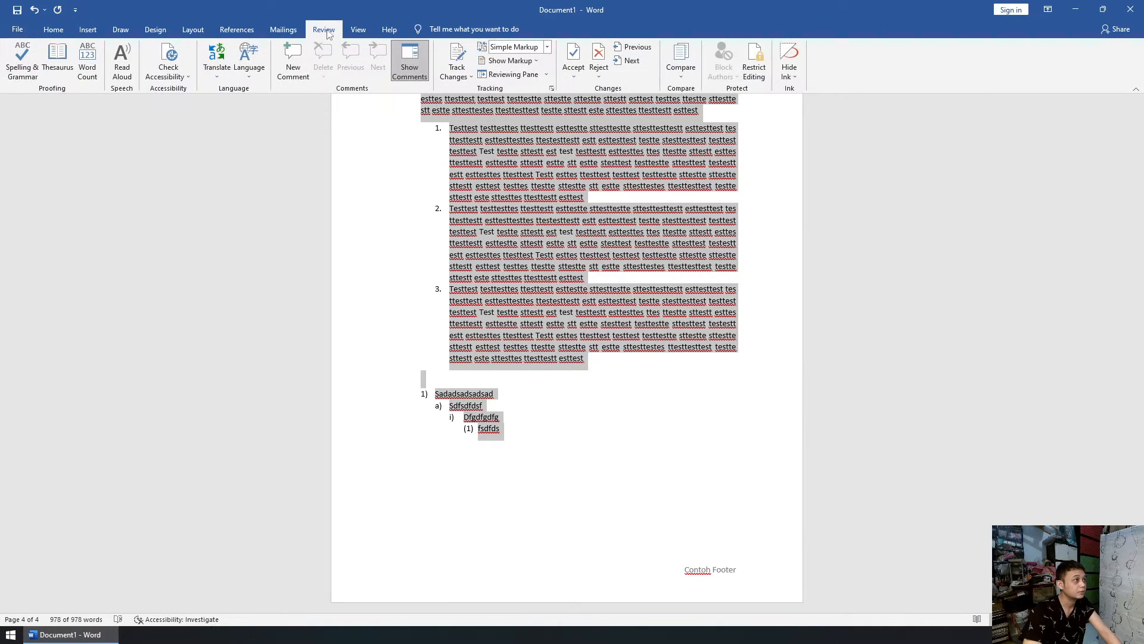
left_click(289, 31)
left_click(240, 31)
left_click(193, 31)
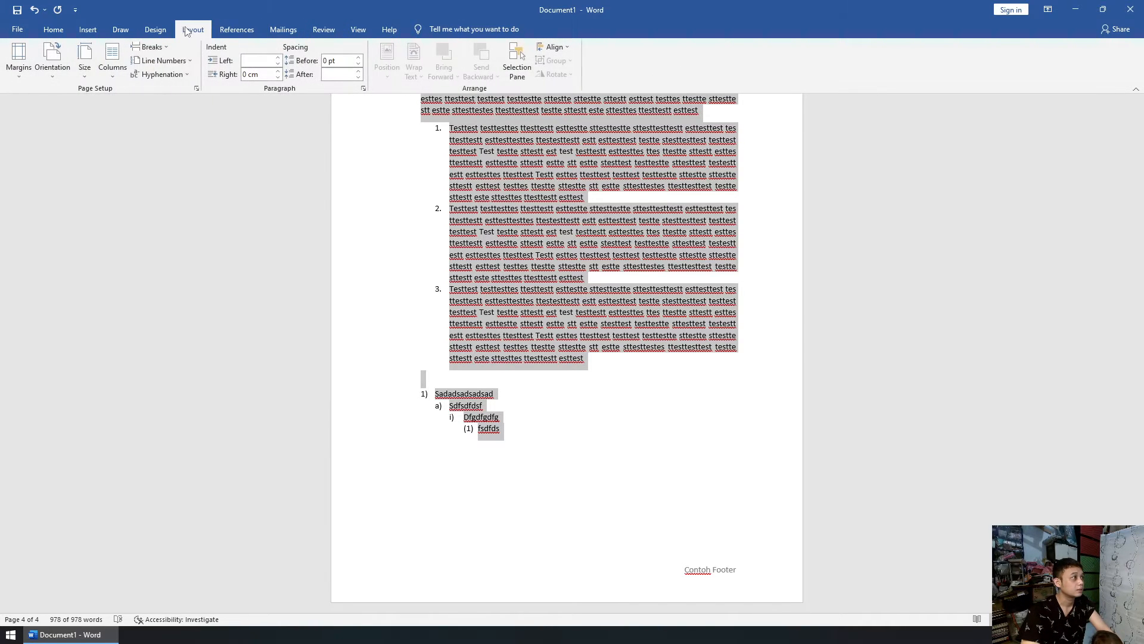
left_click(158, 29)
left_click(126, 31)
Step: Insert page numbers at the bottom of the pages in the Accent Bar 2 style, replacing the existing footer
left_click(86, 33)
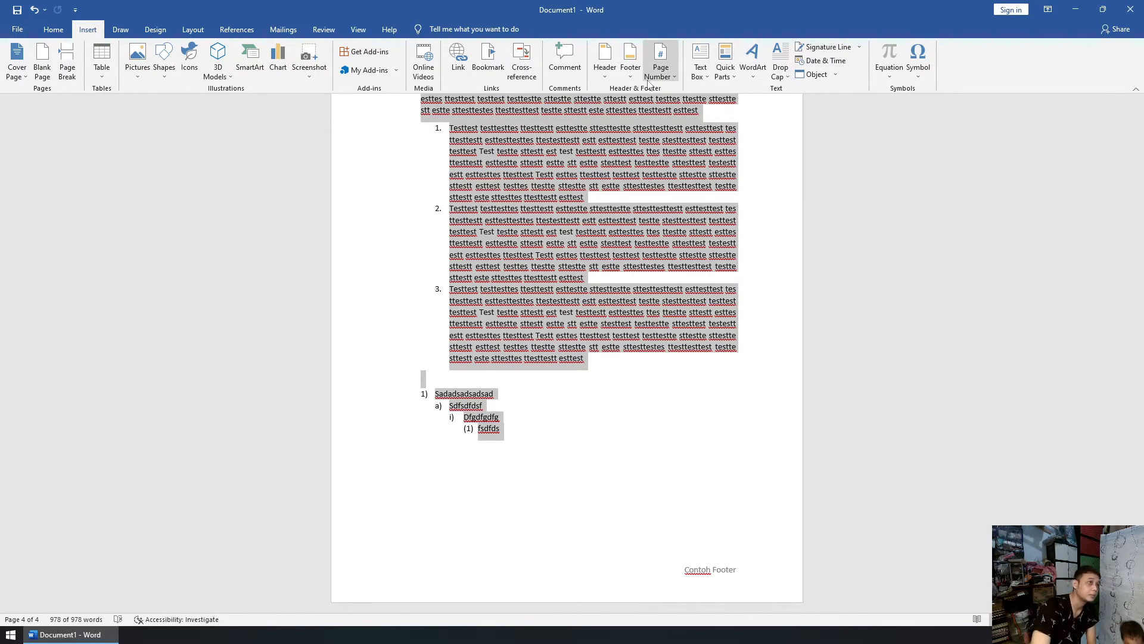
left_click(670, 82)
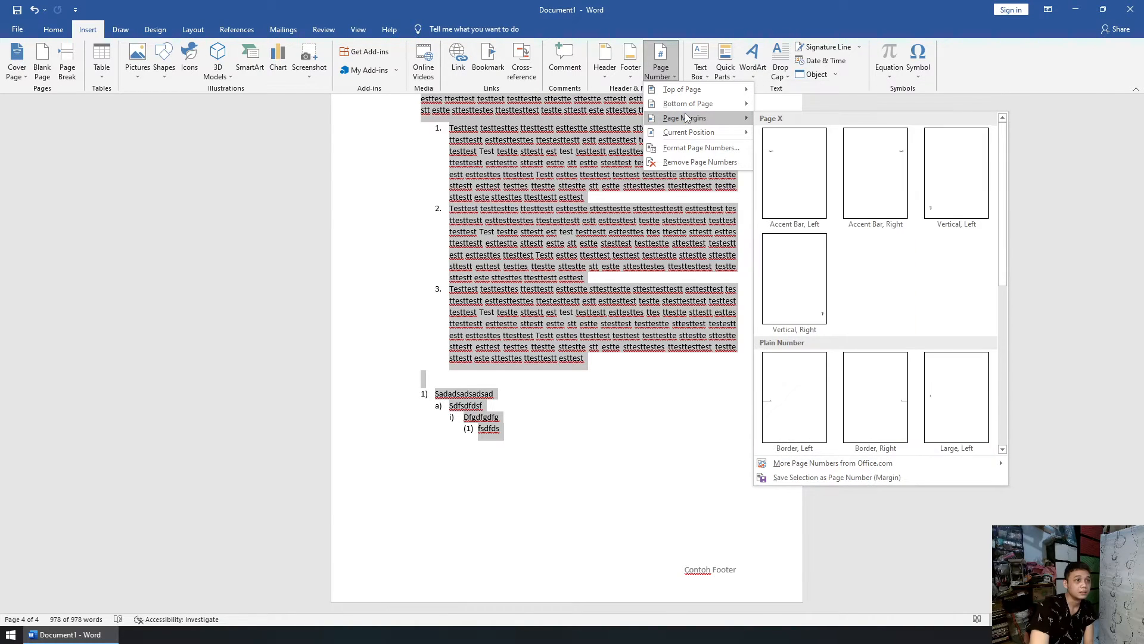
mouse_move(686, 108)
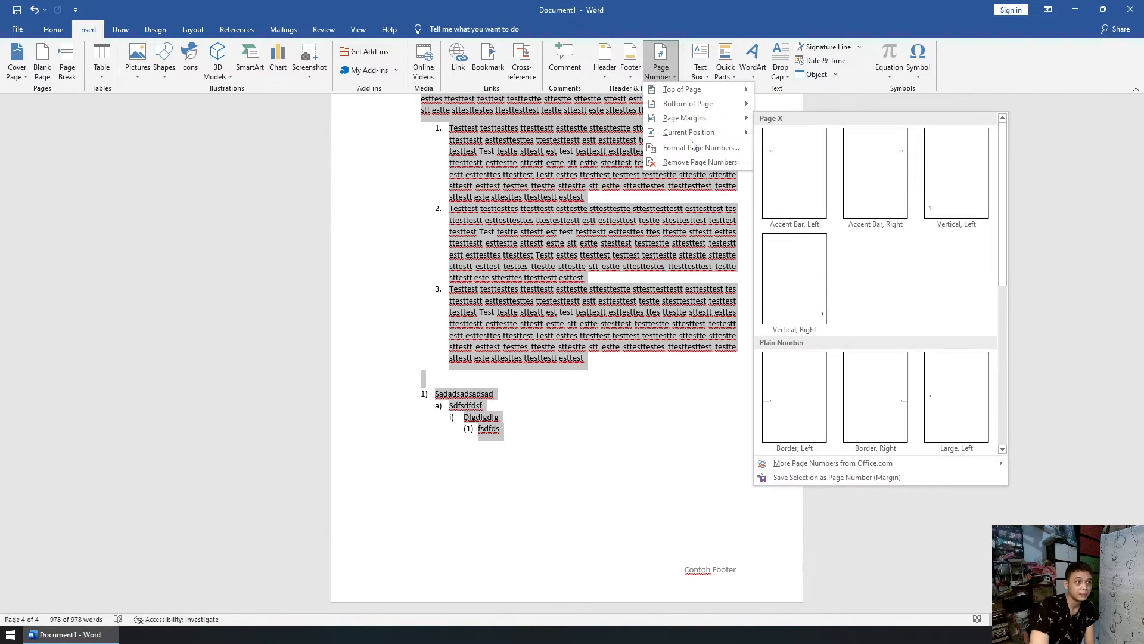
mouse_move(693, 137)
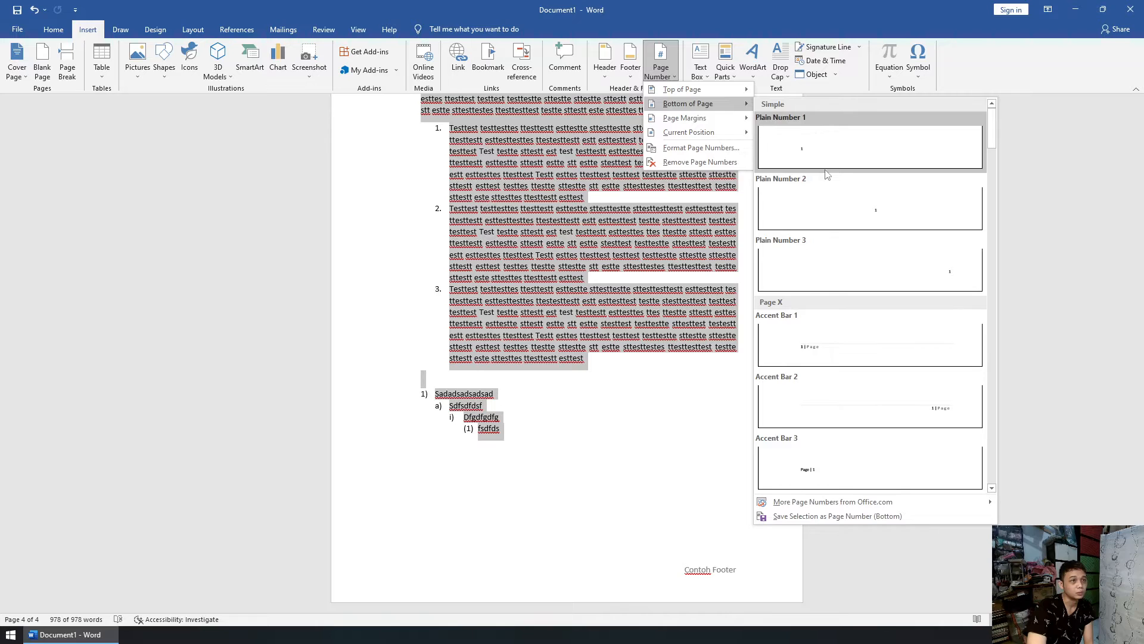
left_click(852, 404)
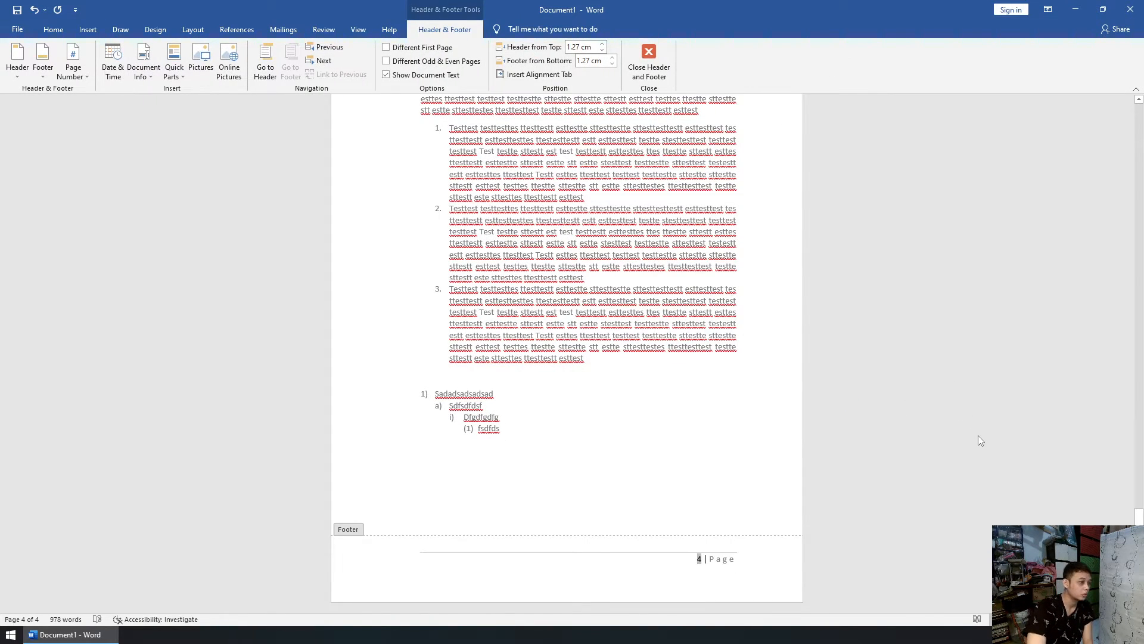
Step: Examine the page numbering in the footers across the document, especially the footer on page 1
scroll(867, 507, "up", 8)
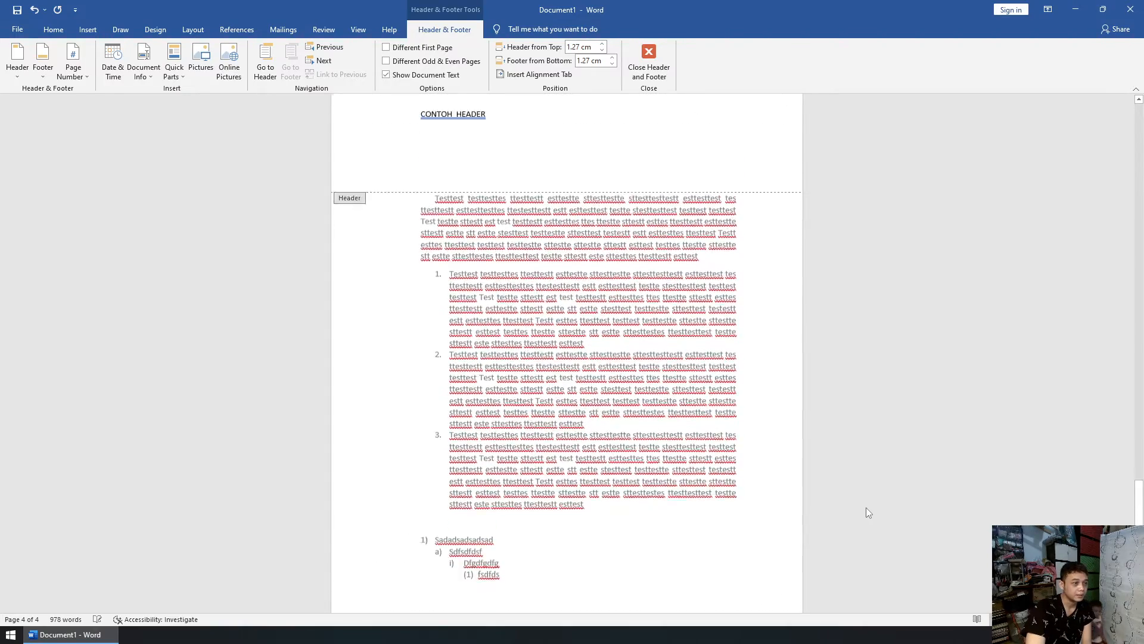
left_click_drag(1140, 446, 1131, 137)
scroll(738, 359, "down", 4)
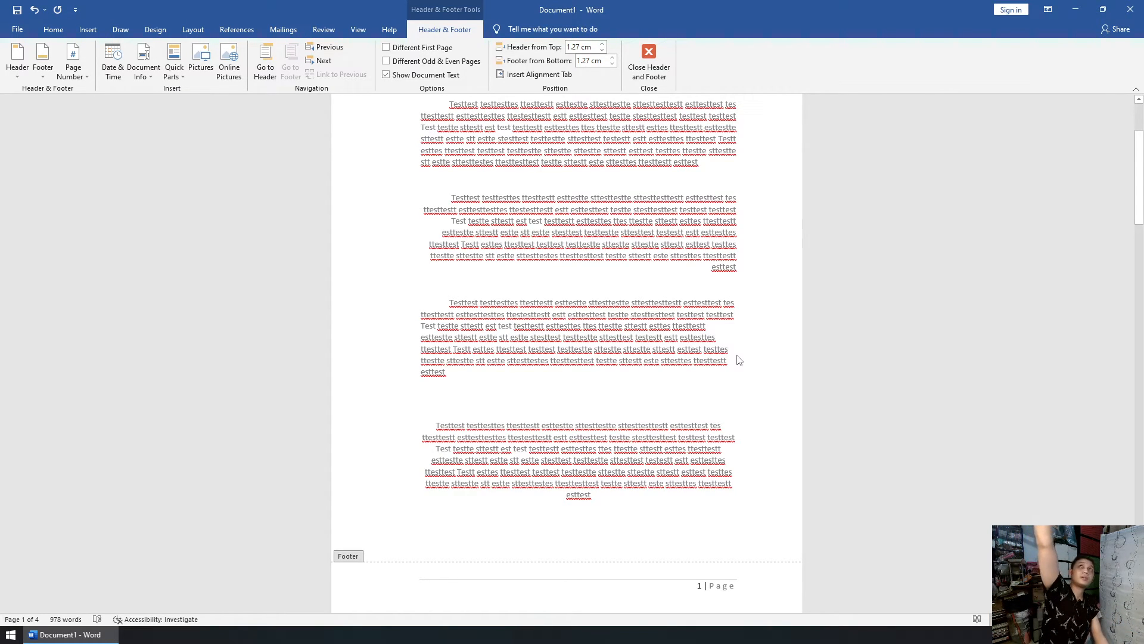
scroll(737, 360, "up", 4)
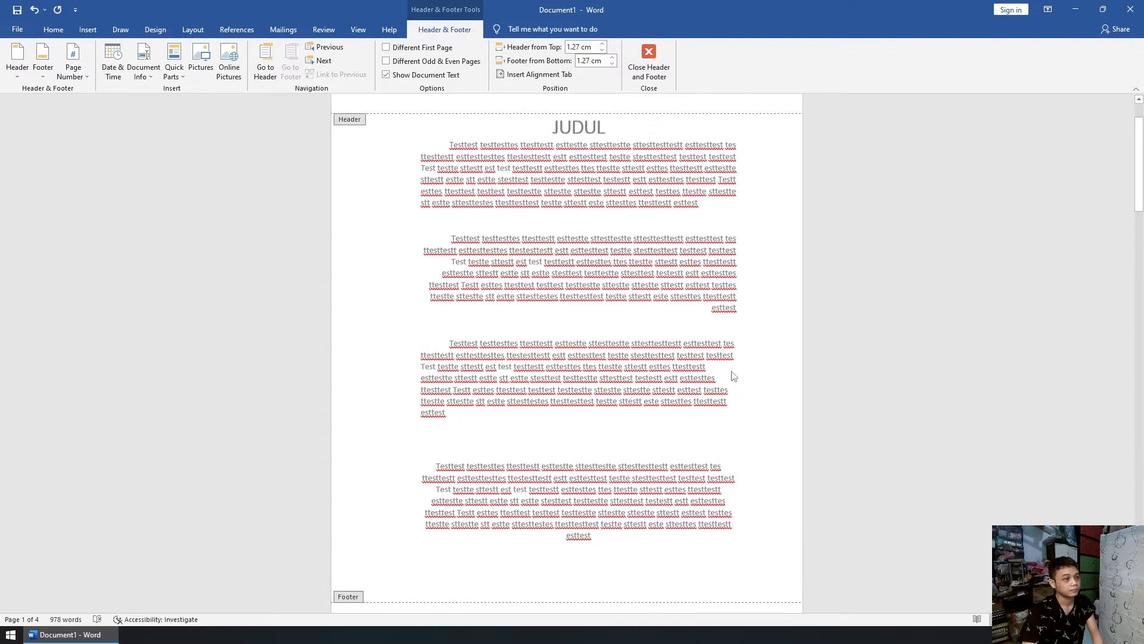
scroll(824, 337, "down", 10)
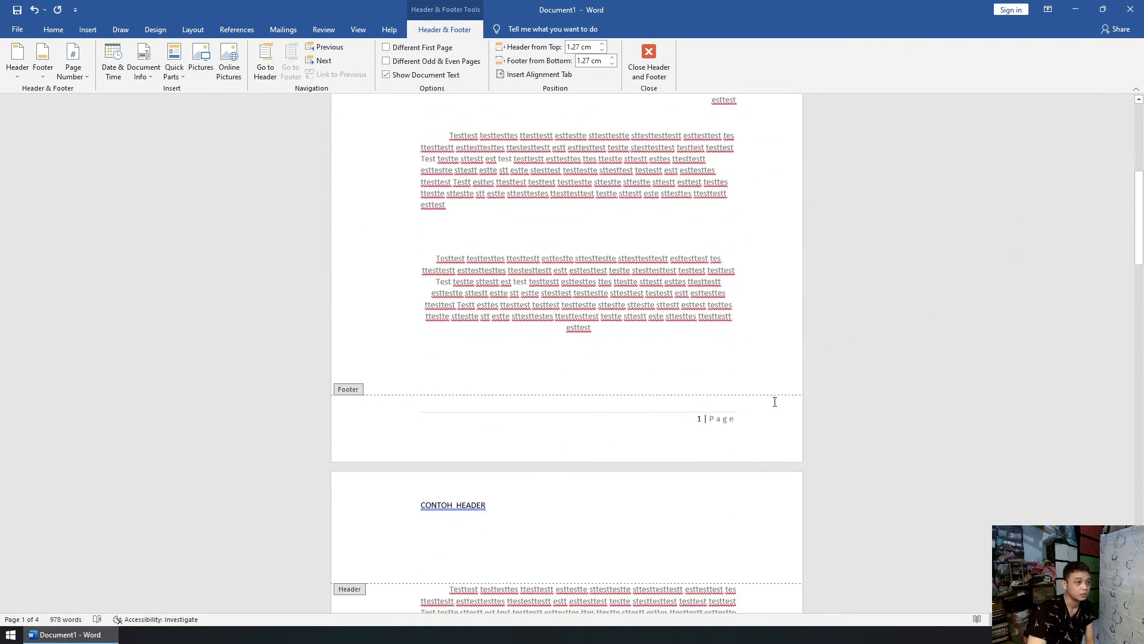
double_click(724, 358)
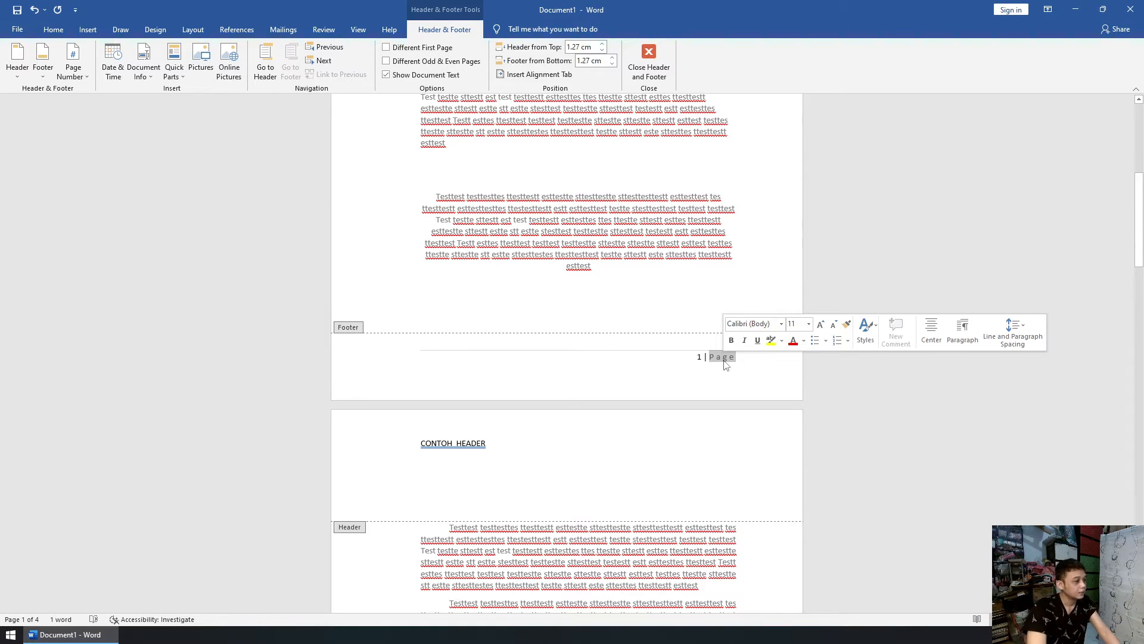
scroll(881, 438, "up", 7)
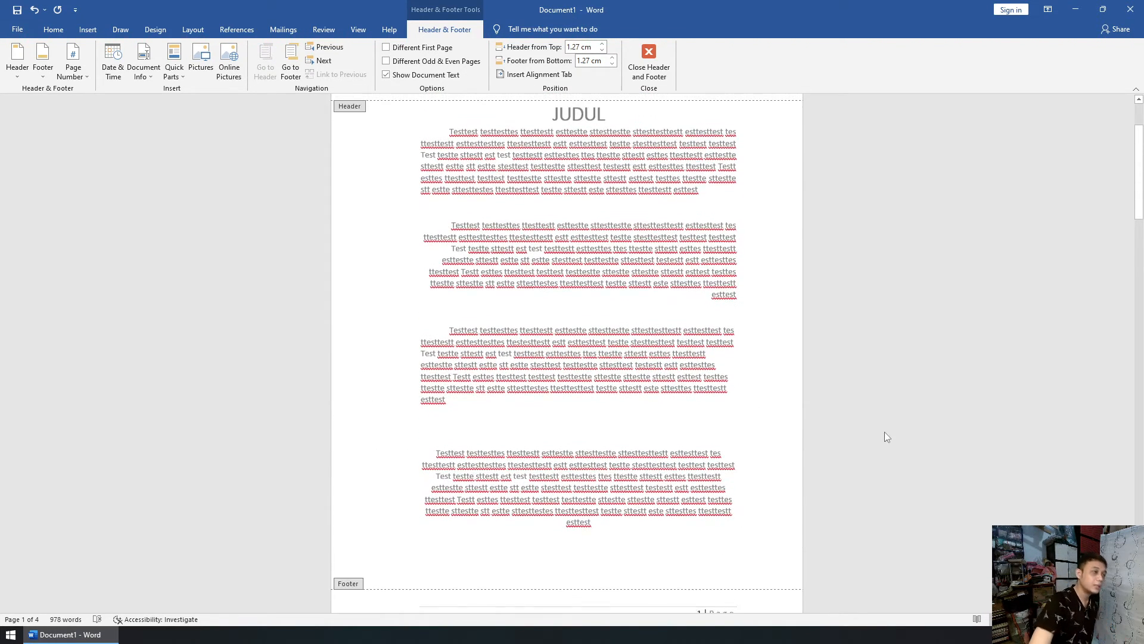
scroll(884, 435, "up", 2)
scroll(887, 444, "down", 2)
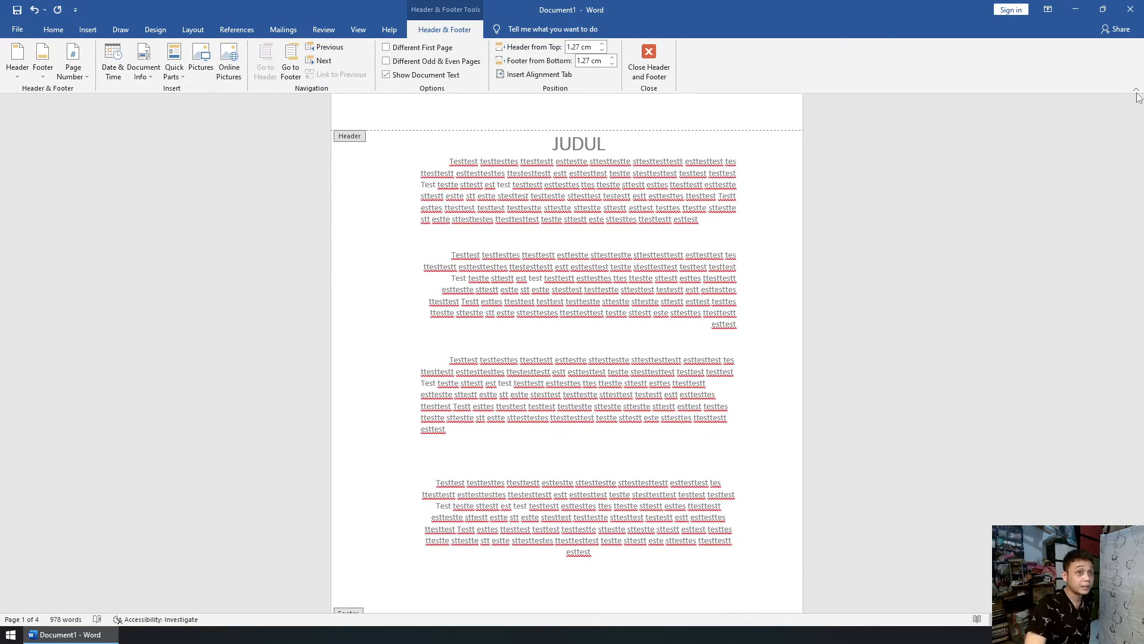
Step: Finish editing the header and footer and return to the document body
left_click_drag(1139, 154, 1138, 282)
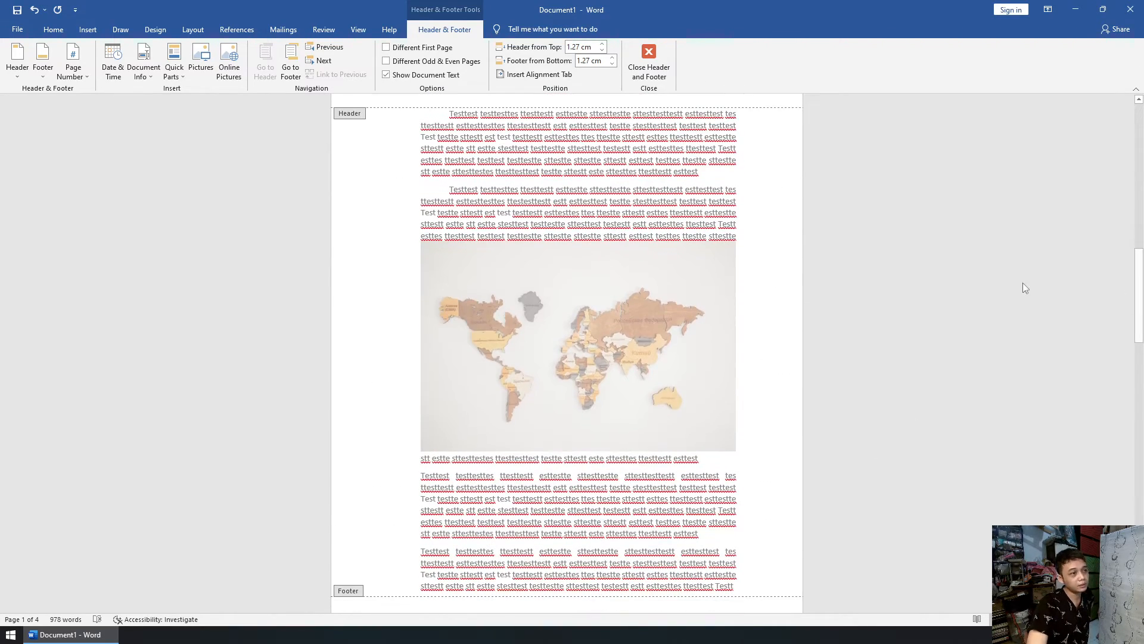
left_click(654, 60)
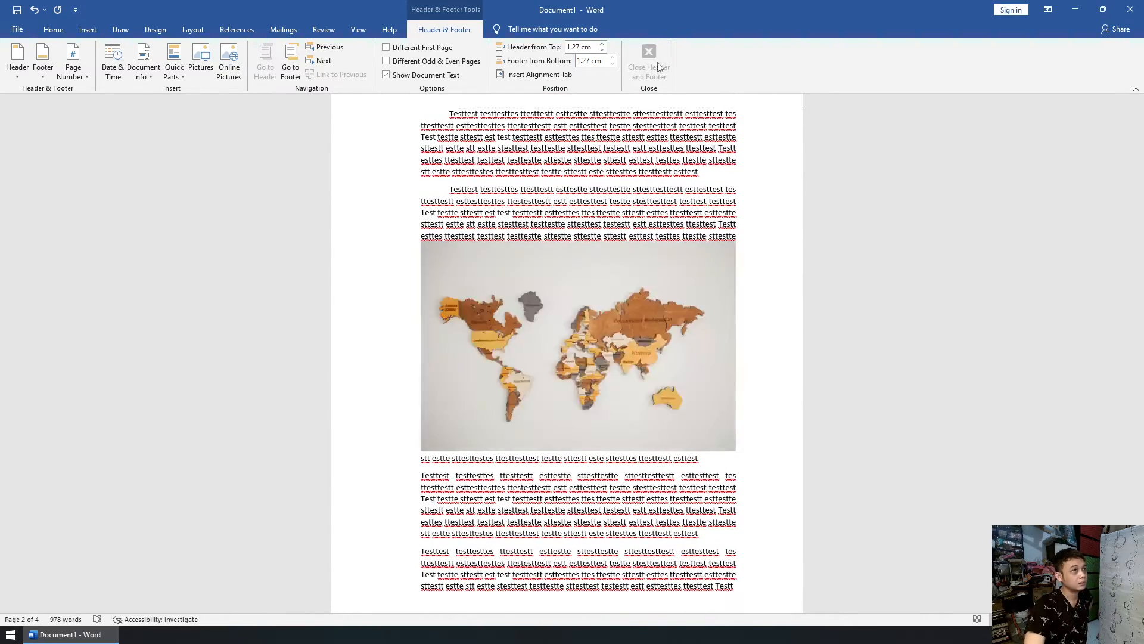
left_click(934, 324)
Step: Indent the first line of each of the four body paragraphs on page 3
scroll(934, 322, "up", 3)
left_click_drag(1139, 264, 1134, 518)
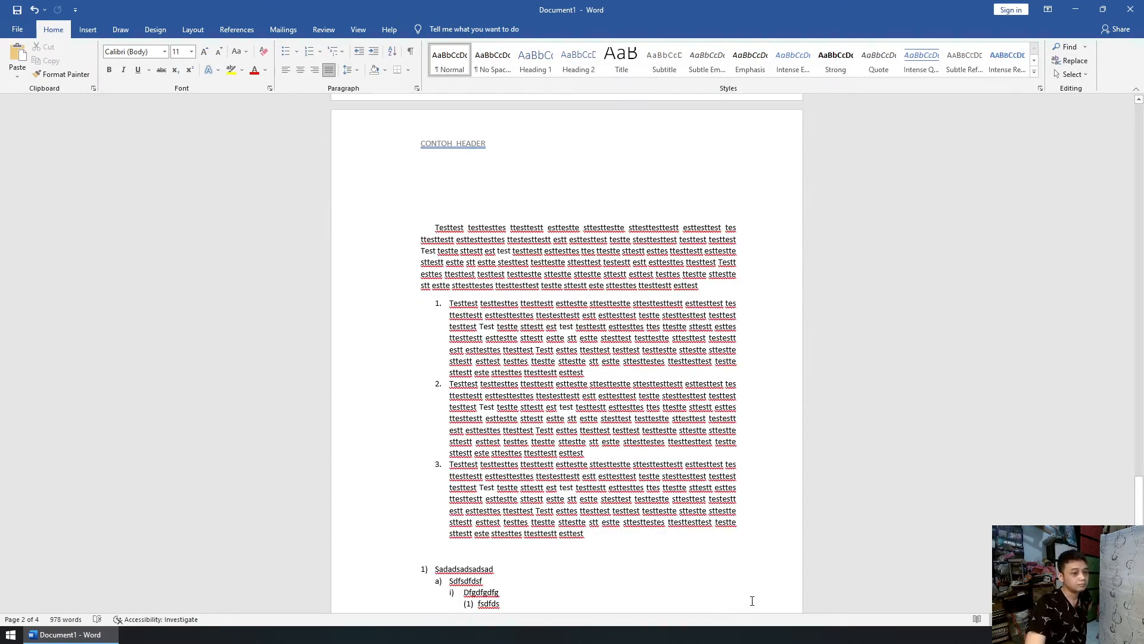
scroll(754, 598, "down", 3)
scroll(749, 584, "up", 9)
scroll(571, 510, "up", 3)
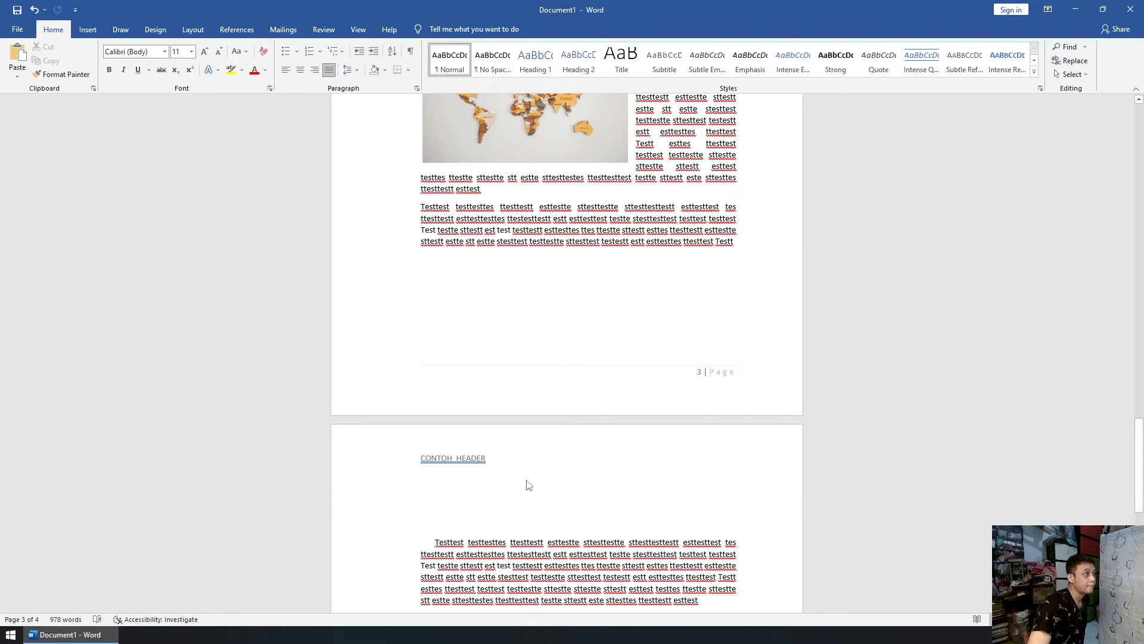
scroll(526, 477, "up", 5)
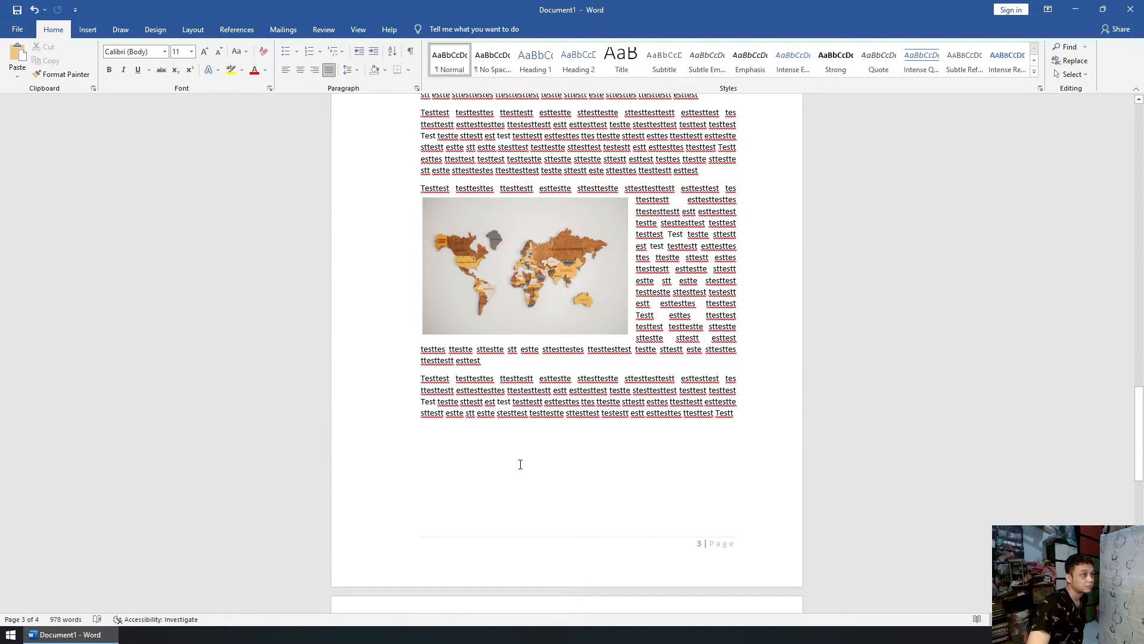
scroll(521, 465, "up", 4)
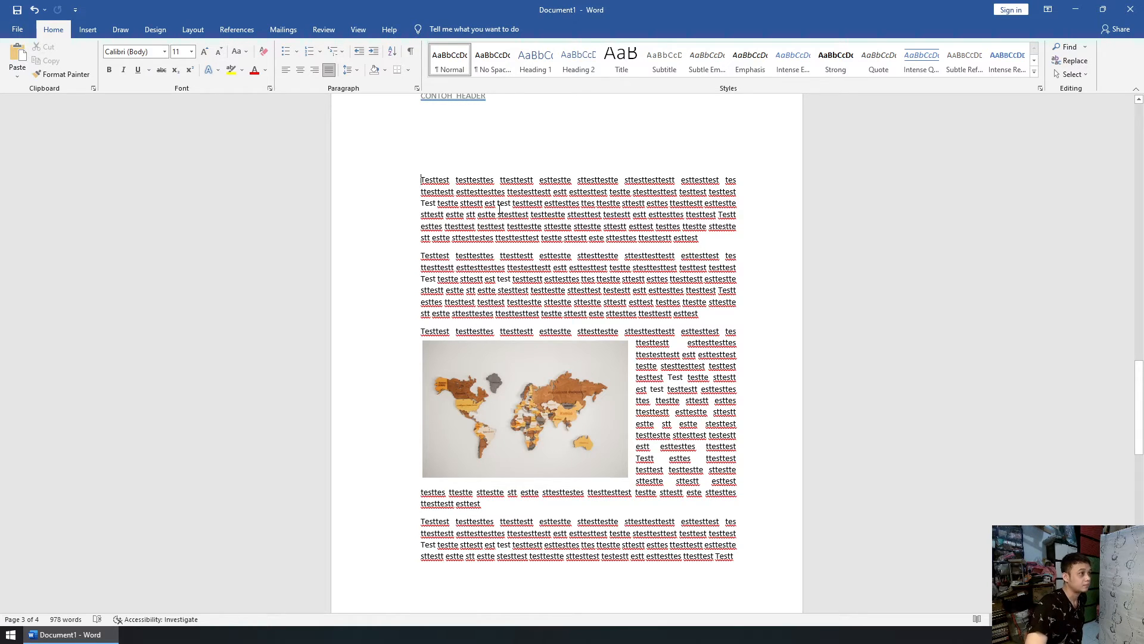
key("Tab")
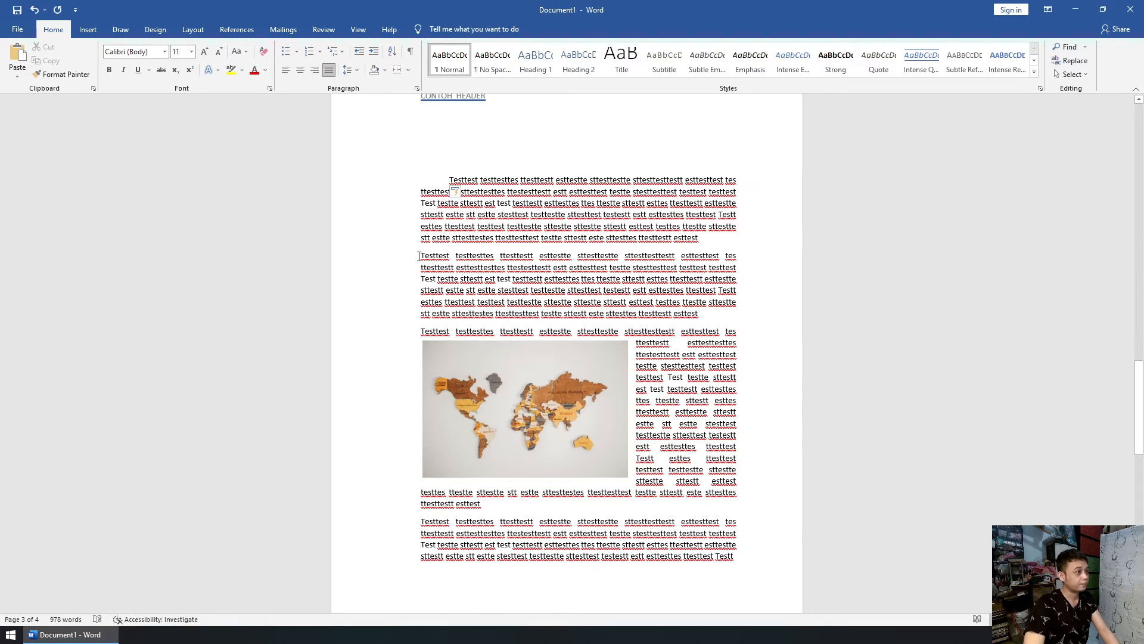
key("Tab")
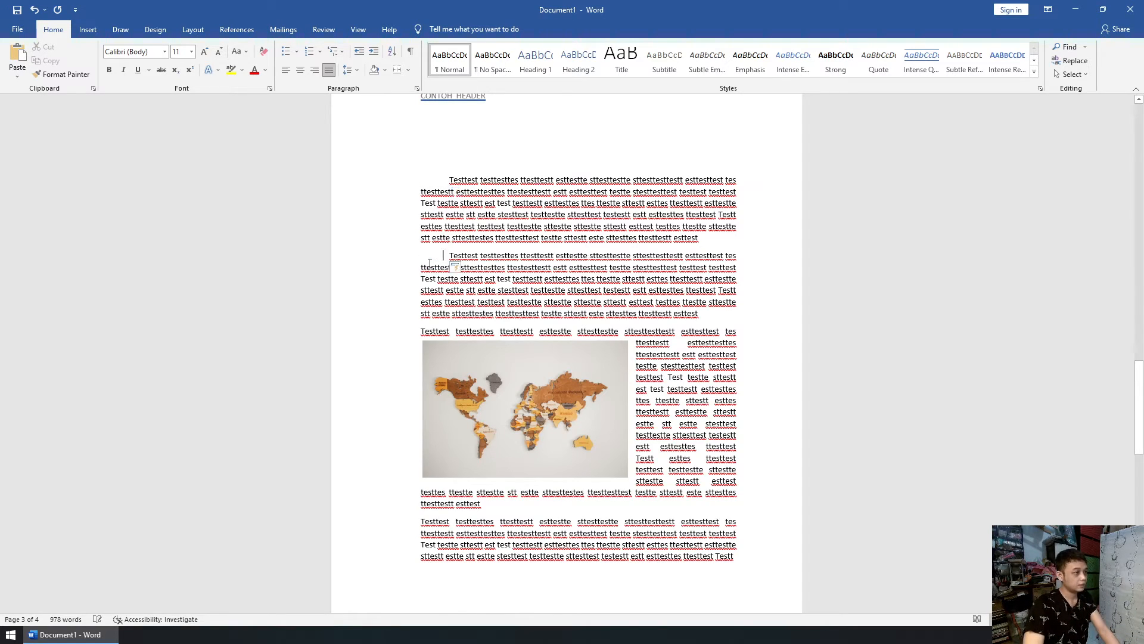
left_click(421, 330)
key("Tab")
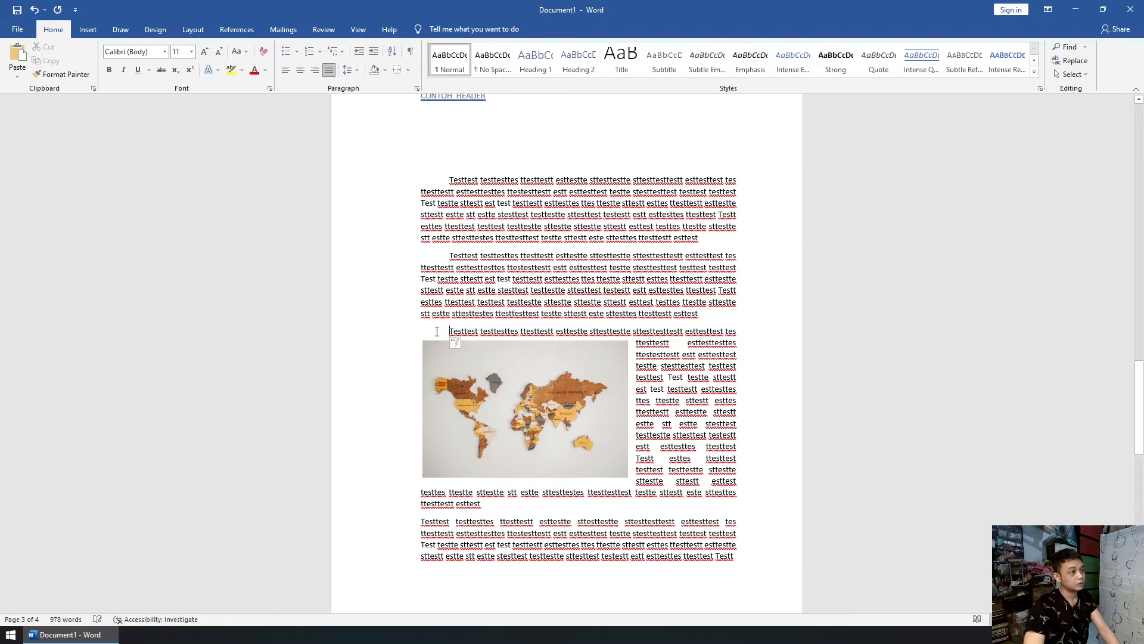
scroll(441, 340, "down", 3)
left_click(422, 407)
key("Tab")
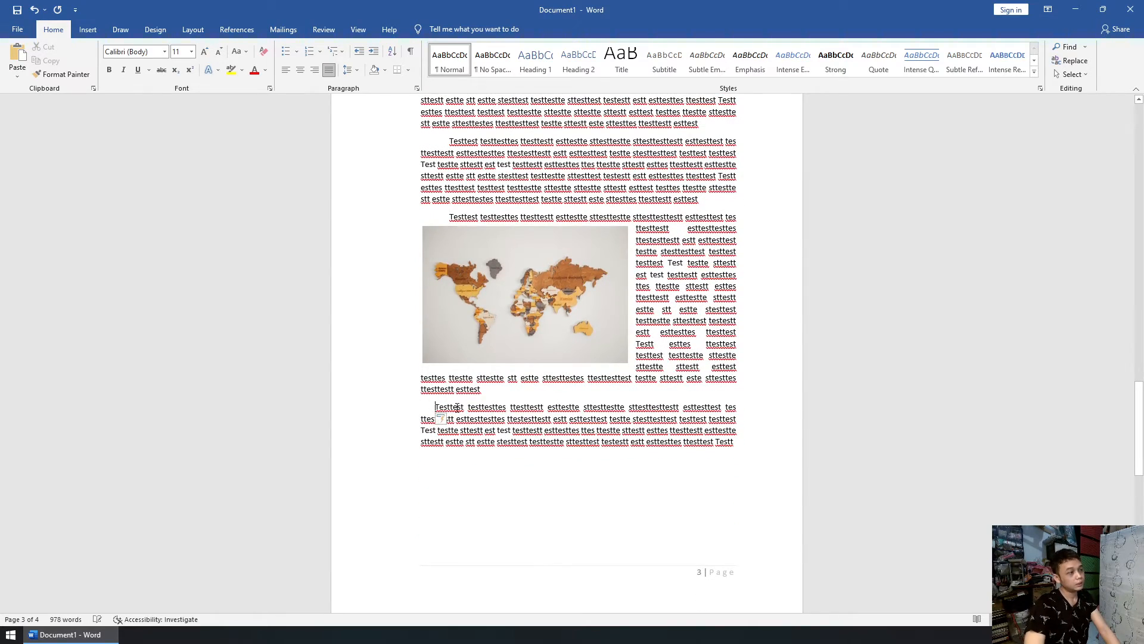
Step: Review the document from the aligned paragraphs on page 1 to the numbered and multilevel lists on page 4
scroll(498, 409, "down", 3)
scroll(767, 411, "down", 6)
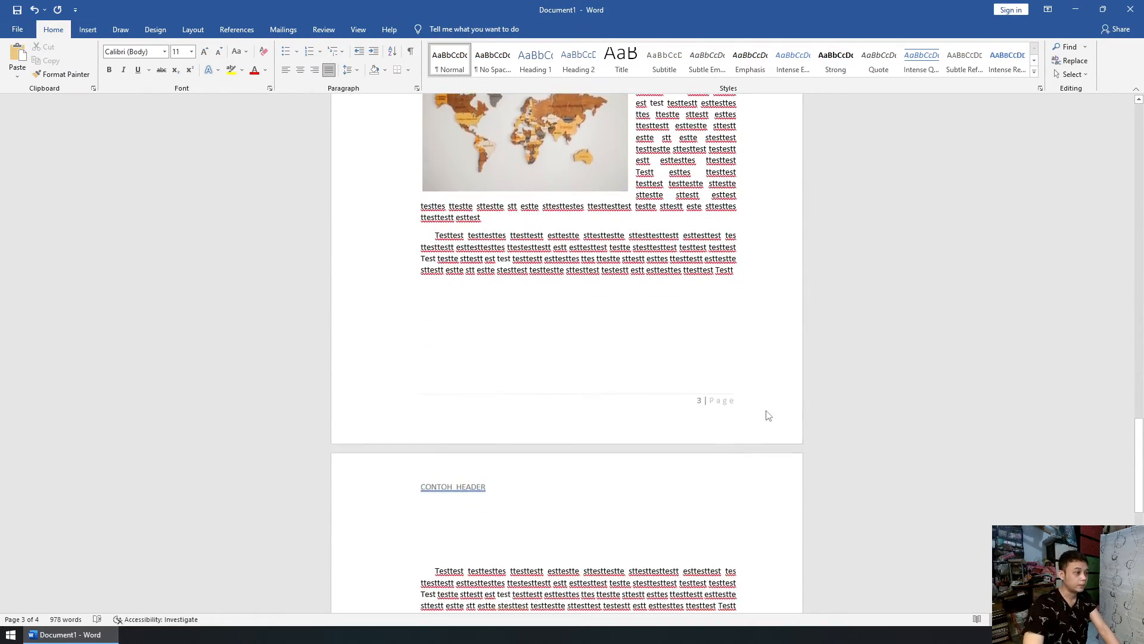
left_click_drag(1135, 476, 1136, 468)
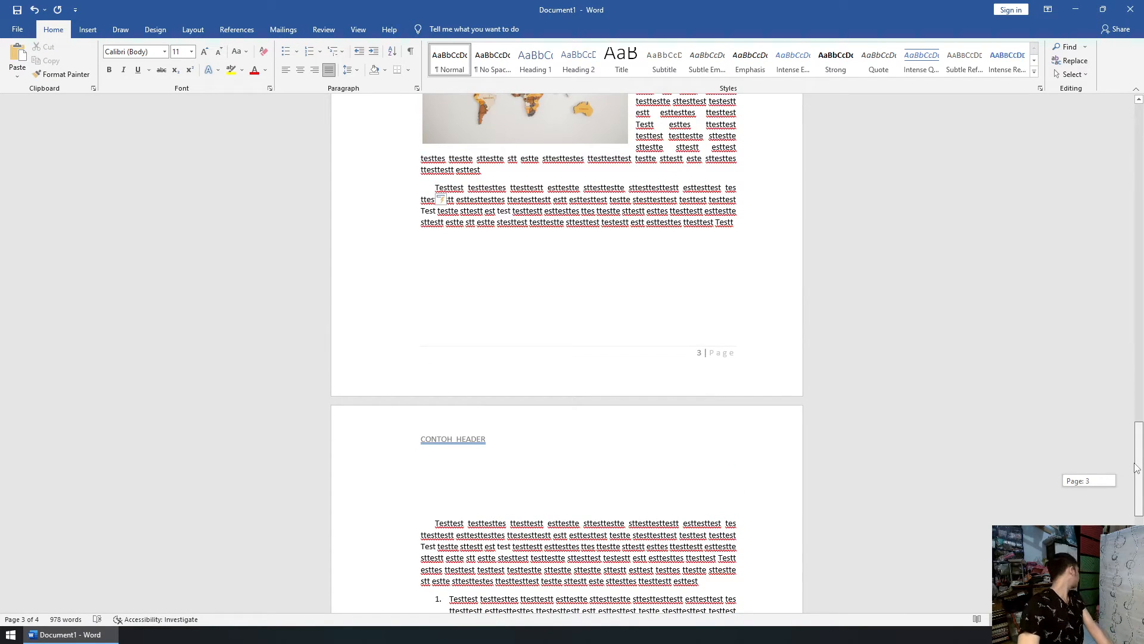
left_click_drag(1137, 468, 1137, 467)
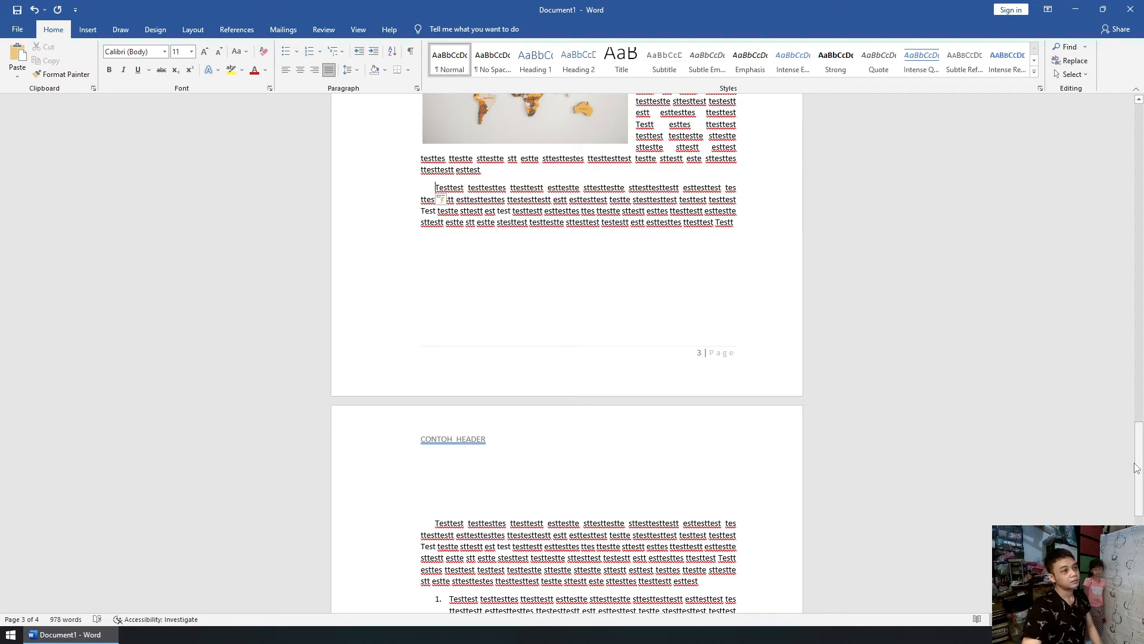
left_click_drag(1139, 473, 1140, 149)
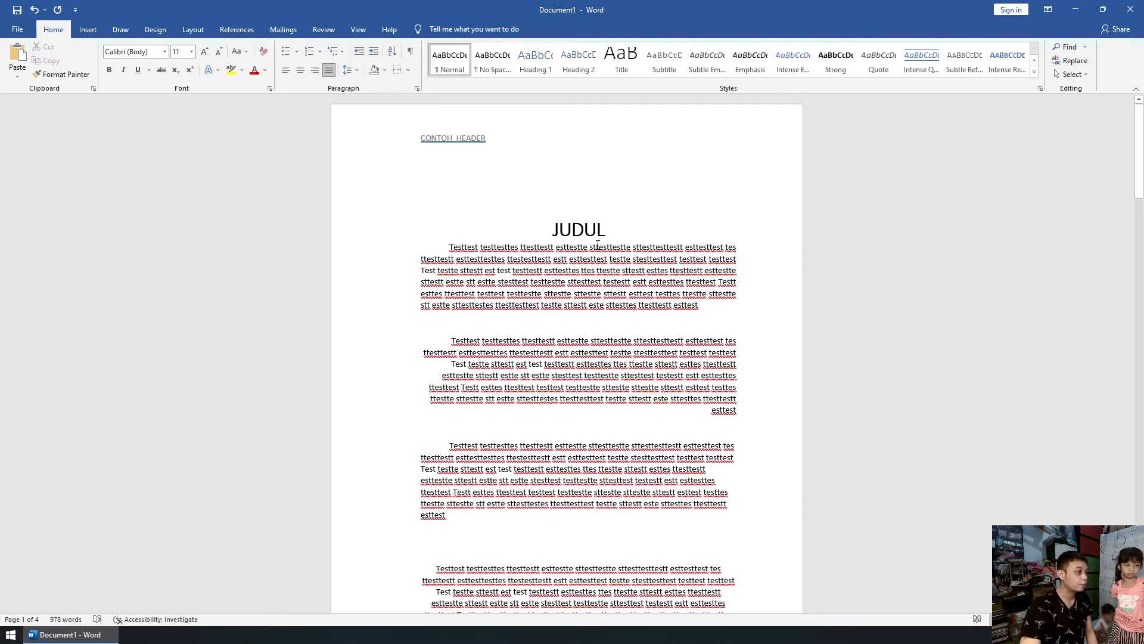
left_click_drag(451, 248, 699, 306)
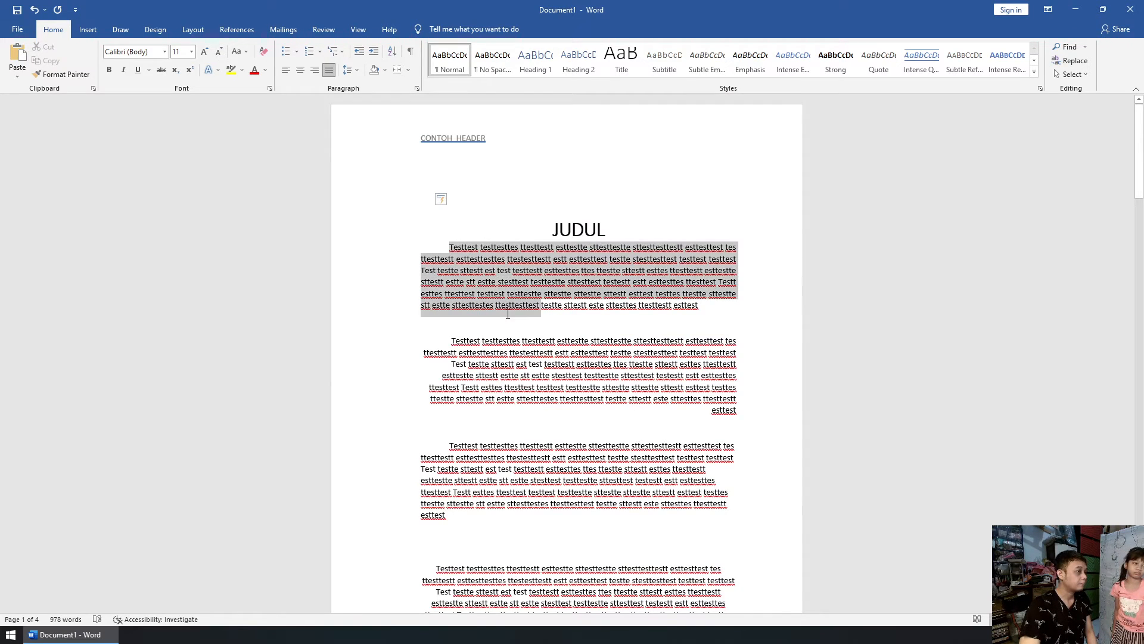
left_click(494, 343)
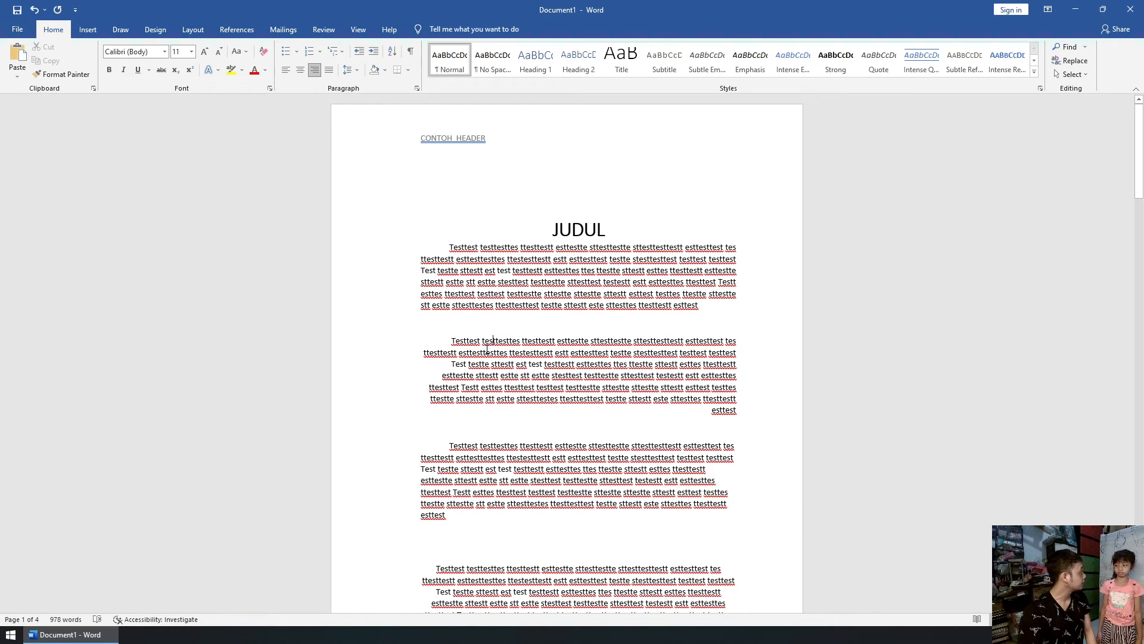
left_click_drag(1142, 125, 1142, 536)
left_click(567, 460)
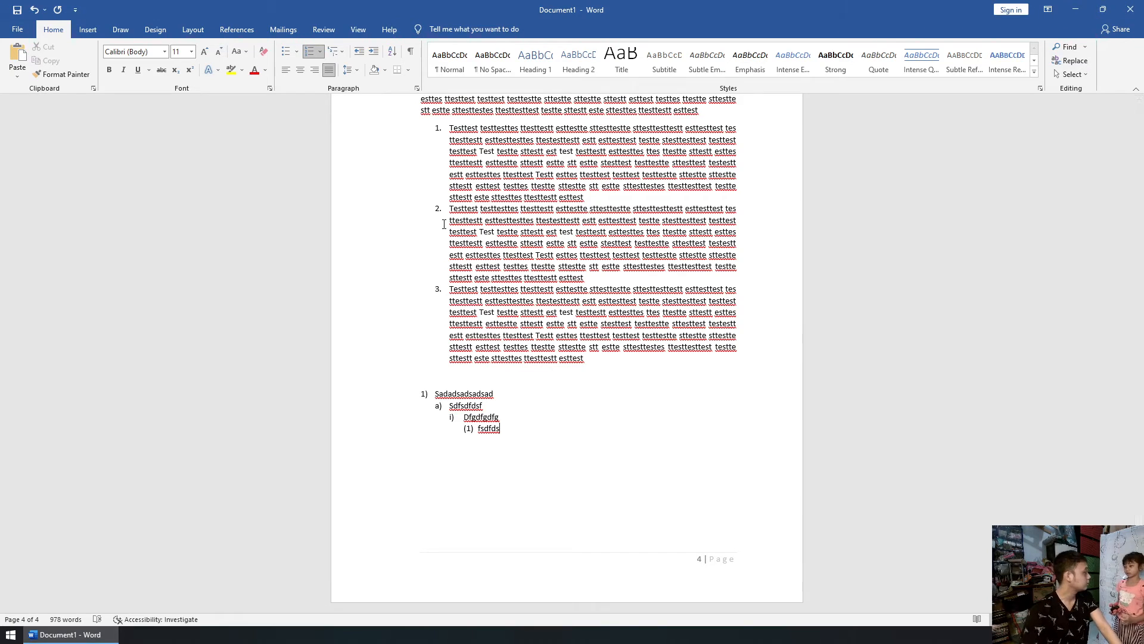
scroll(516, 258, "up", 5)
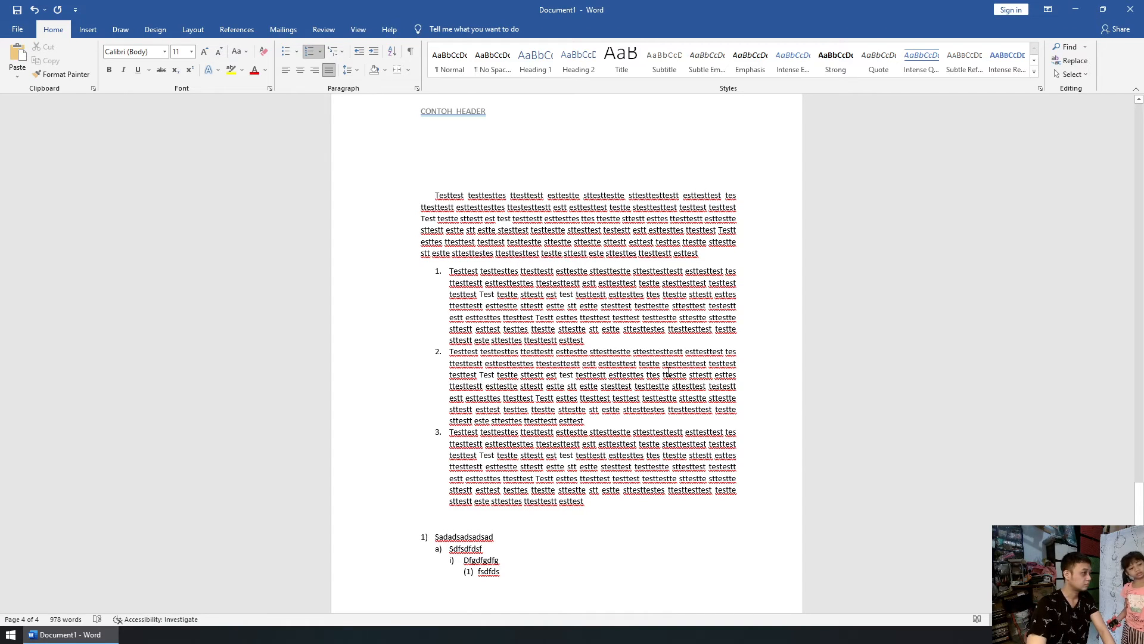
scroll(468, 394, "up", 9)
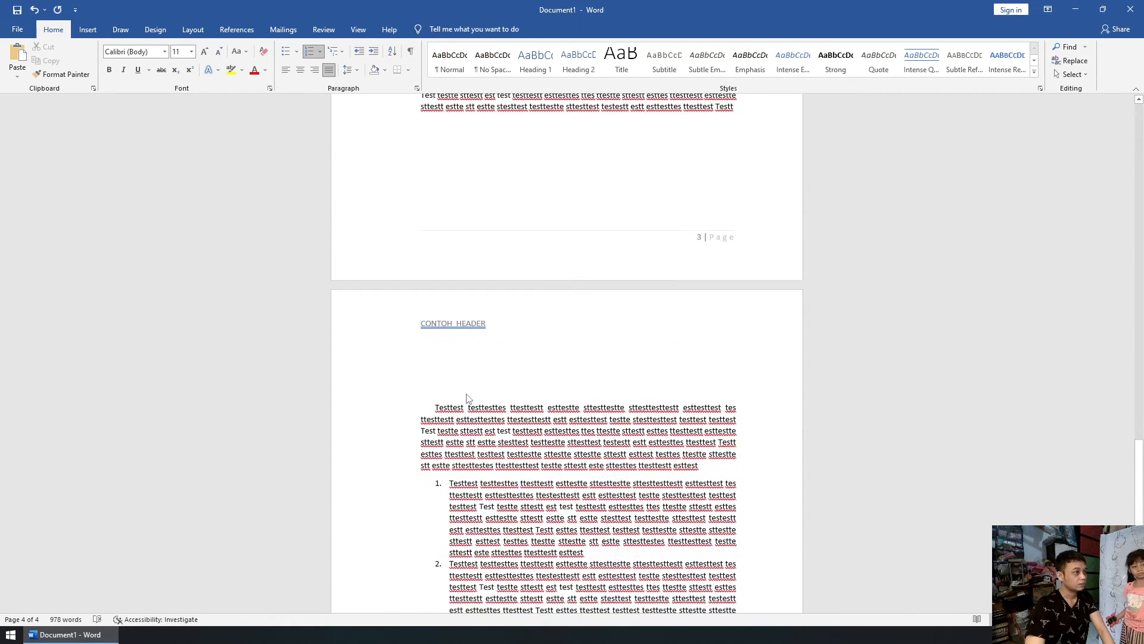
left_click_drag(1139, 477, 1133, 186)
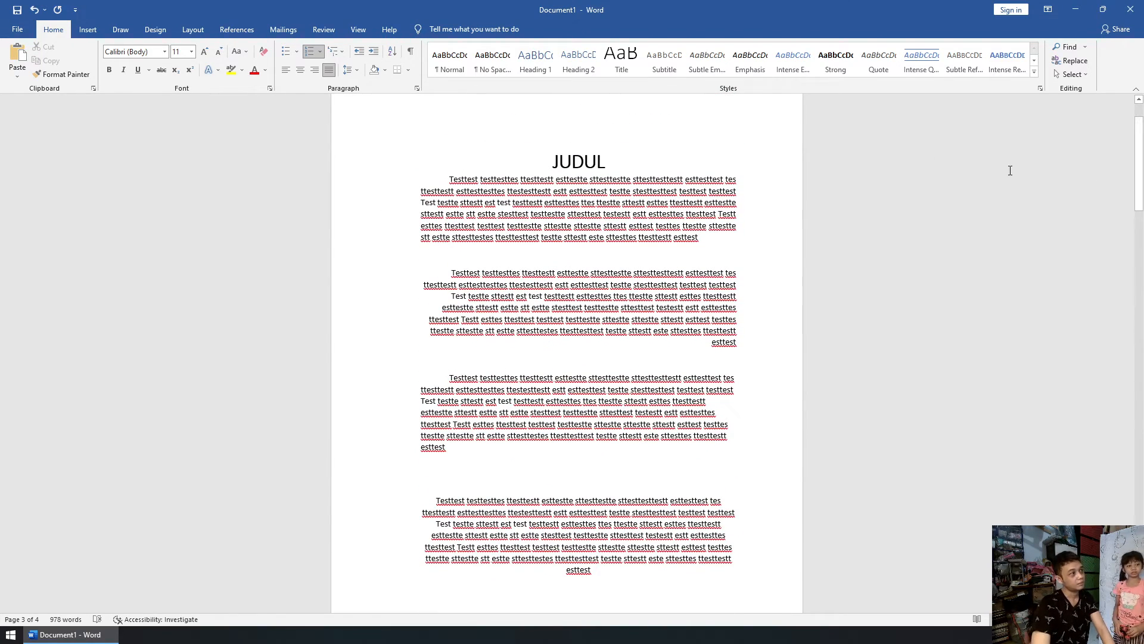
Step: Try converting the title "JUDUL" to WordArt in the plain black fill style, and undo the conversion
left_click(155, 30)
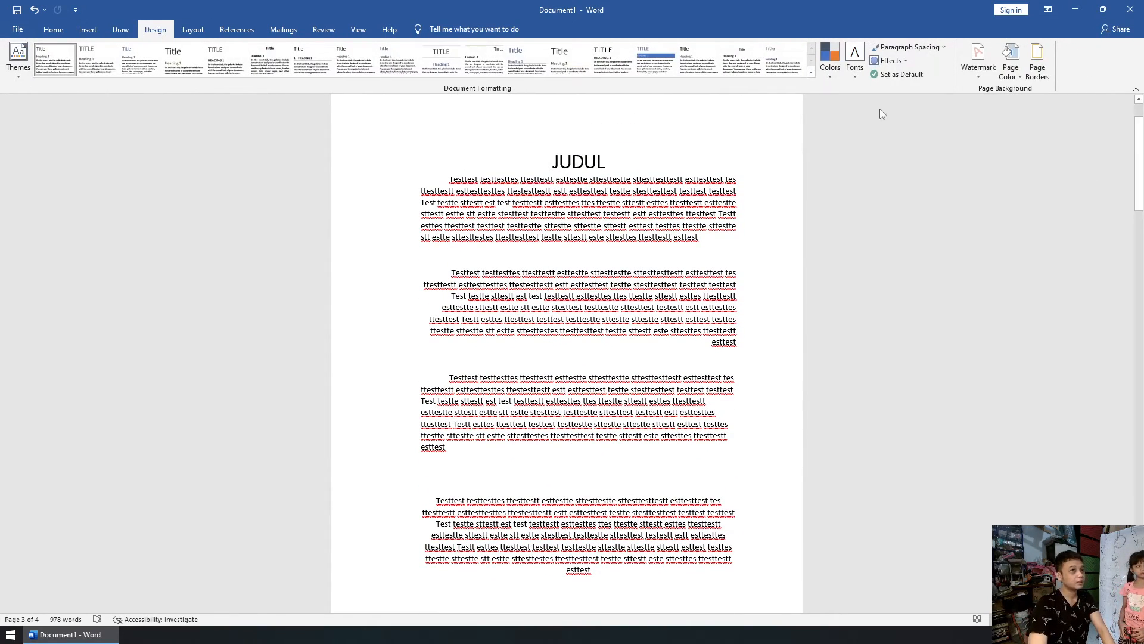
left_click(127, 31)
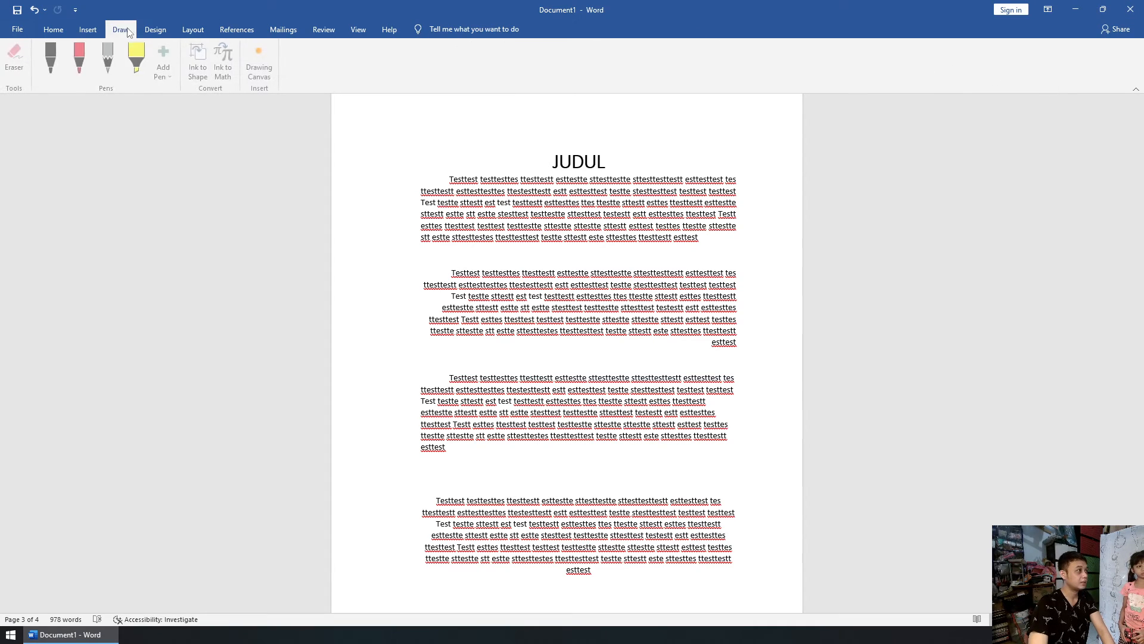
left_click(87, 31)
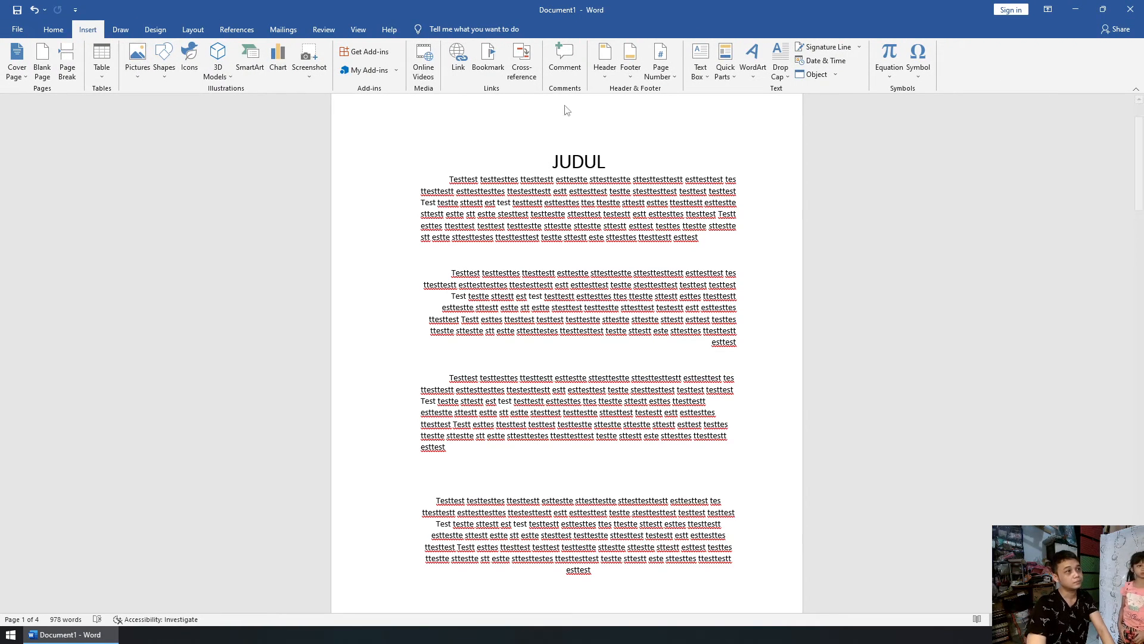
double_click(562, 161)
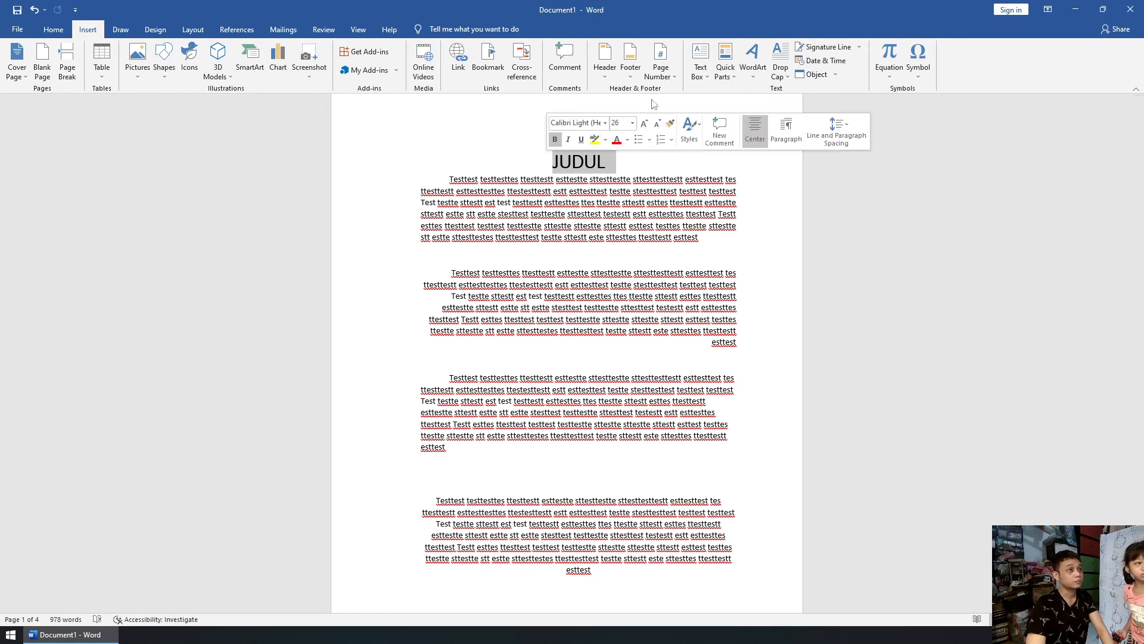
left_click(765, 79)
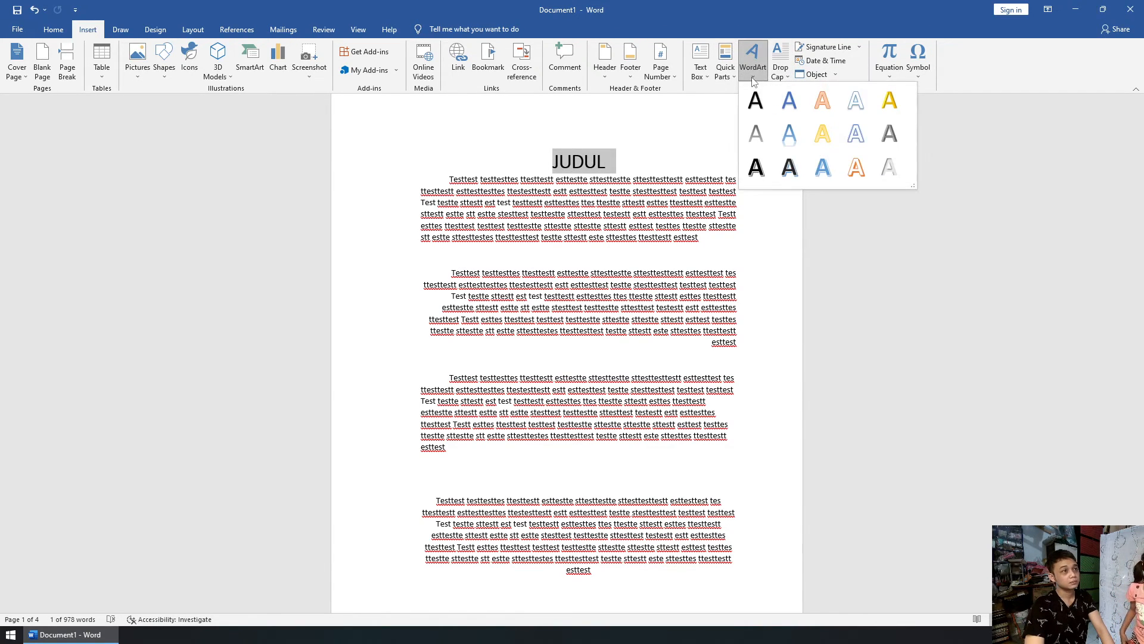
left_click(751, 52)
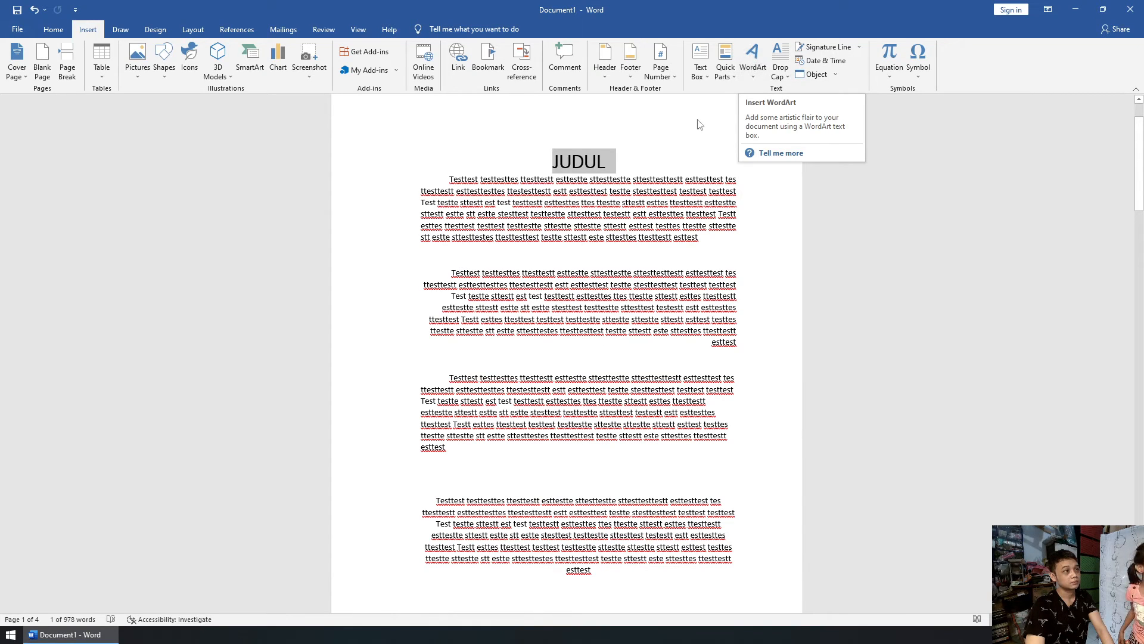
left_click(753, 79)
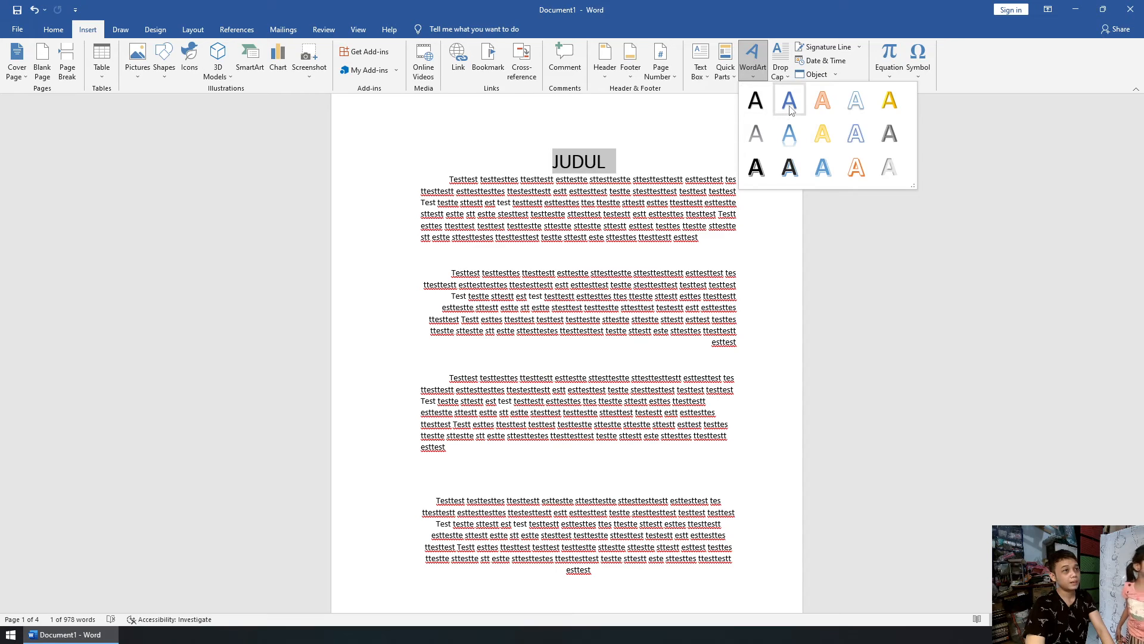
left_click_drag(913, 186, 928, 204)
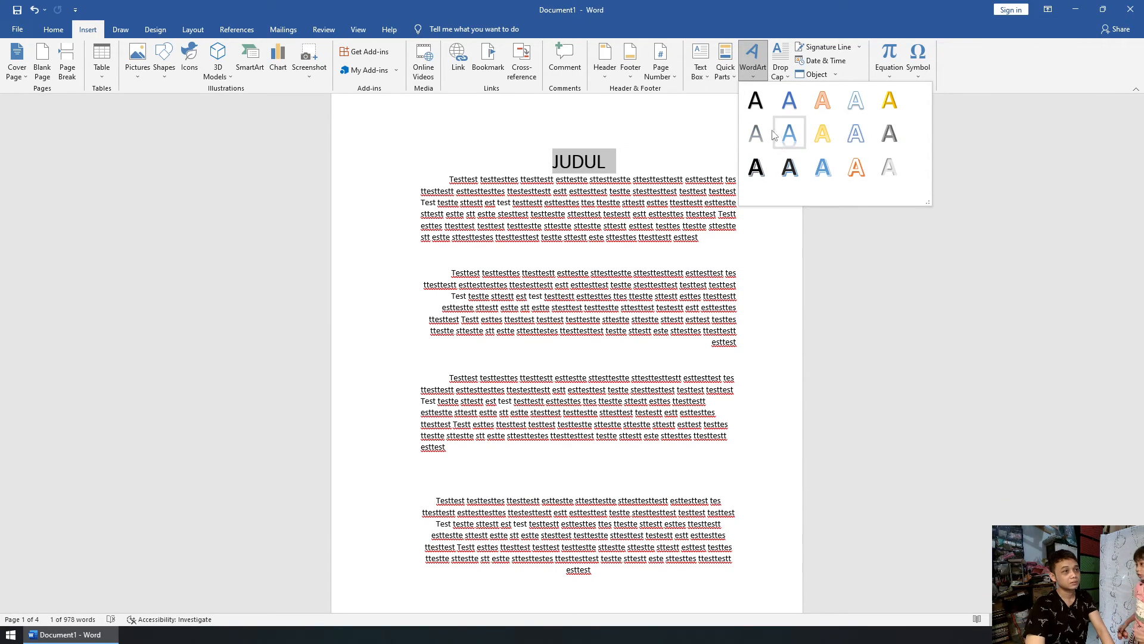
left_click(755, 101)
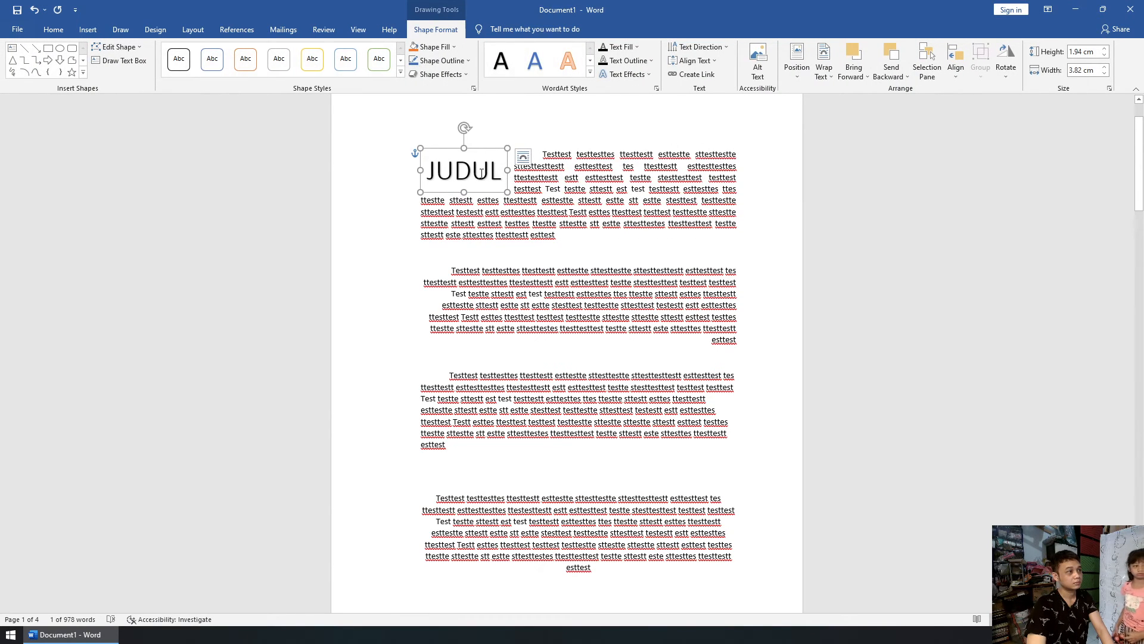
key("ctrl+z")
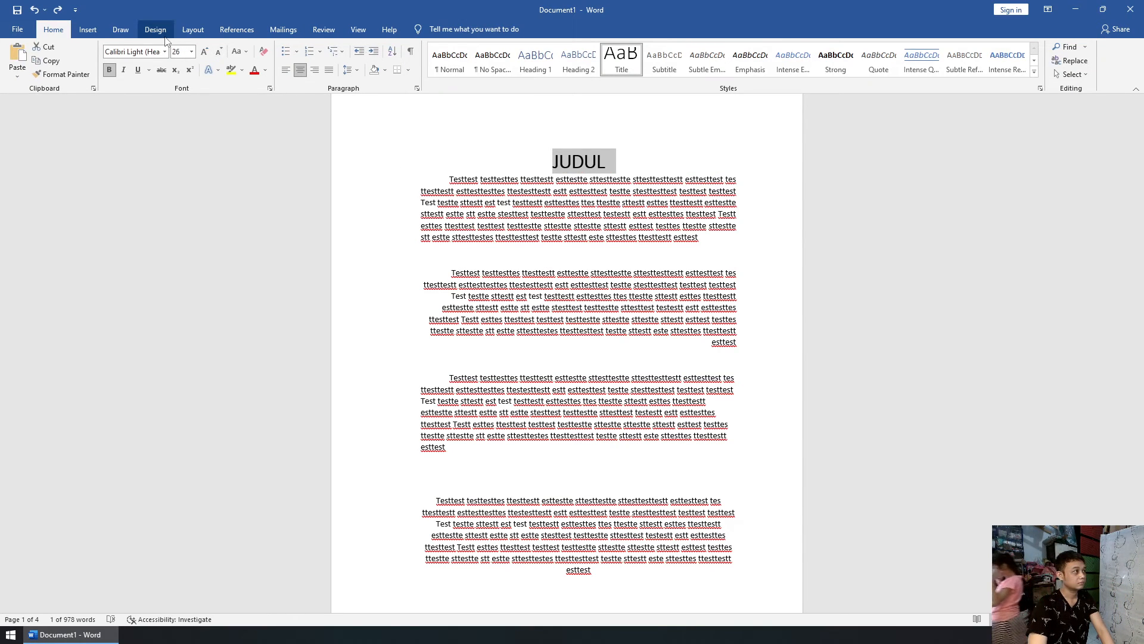
Step: Examine the formatting options and the gallery of text styles available for the title "JUDUL"
left_click(190, 30)
left_click(155, 30)
left_click(120, 29)
left_click(92, 31)
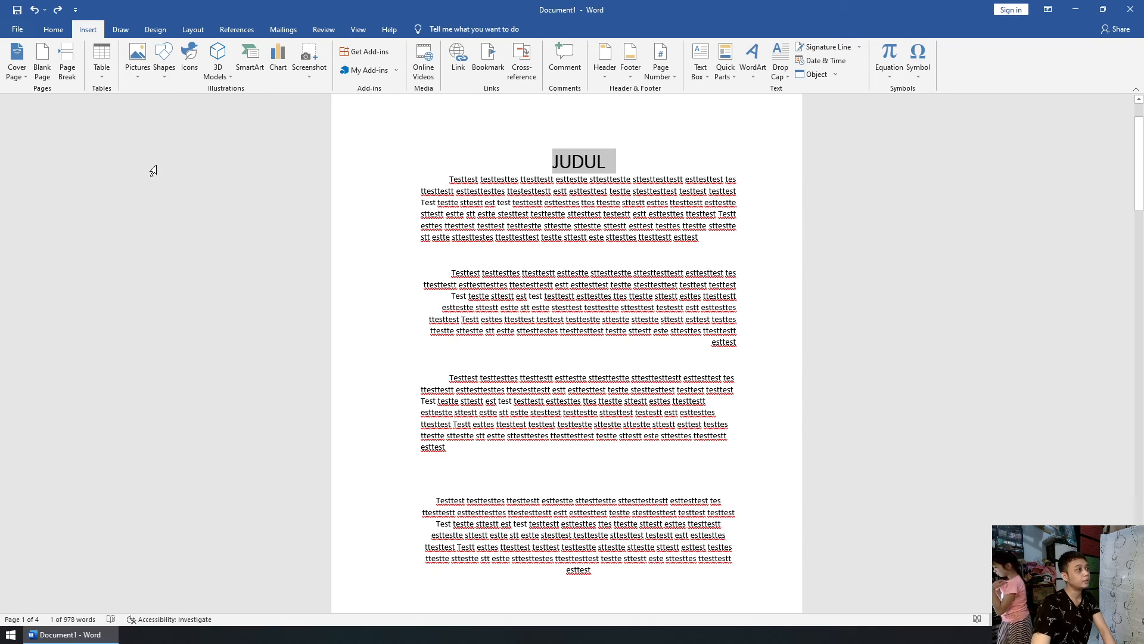
right_click(584, 165)
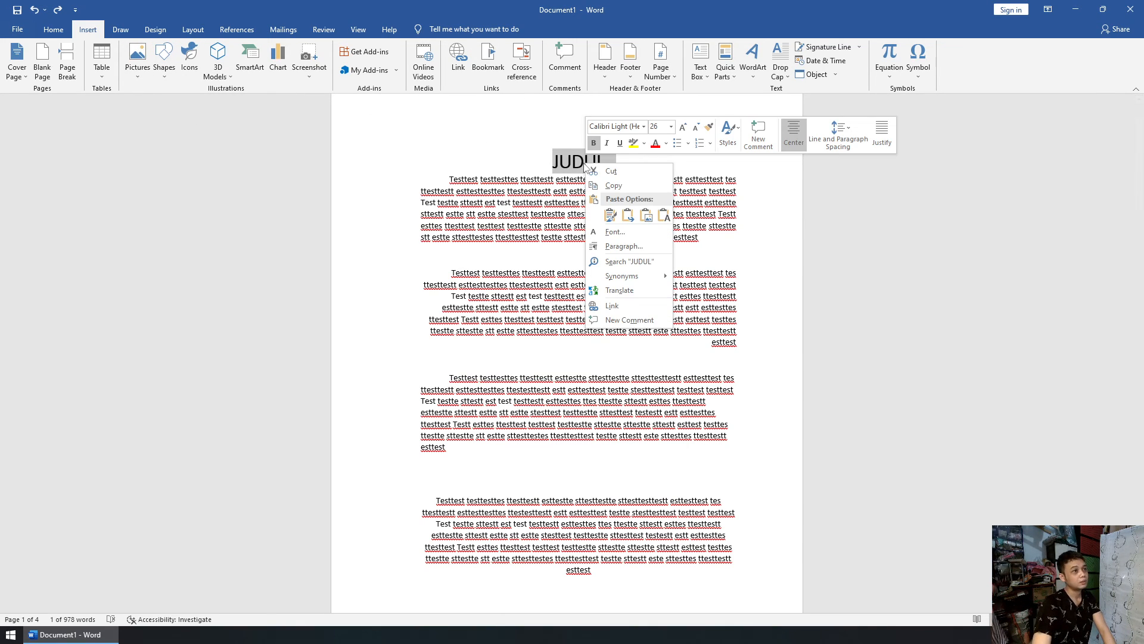
left_click(732, 137)
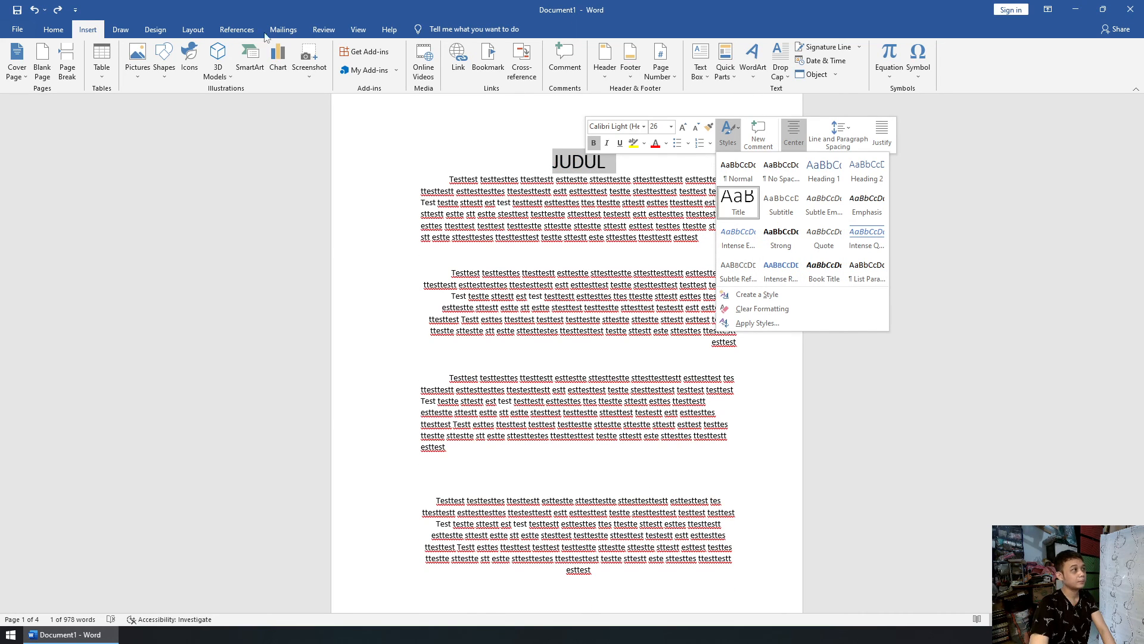
left_click(52, 29)
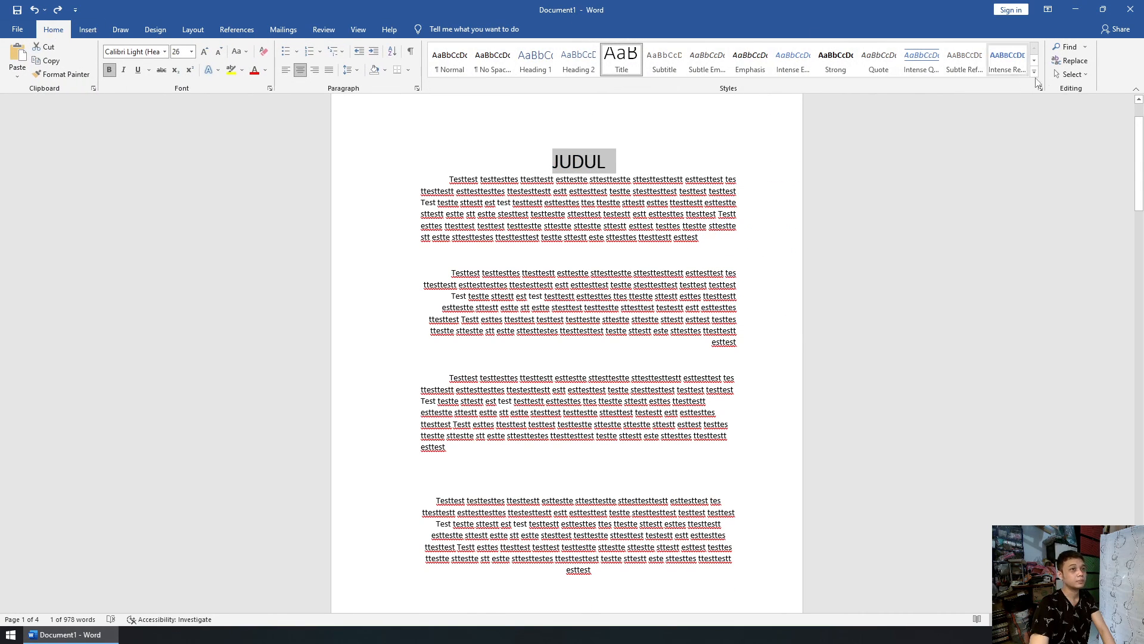
left_click(1036, 74)
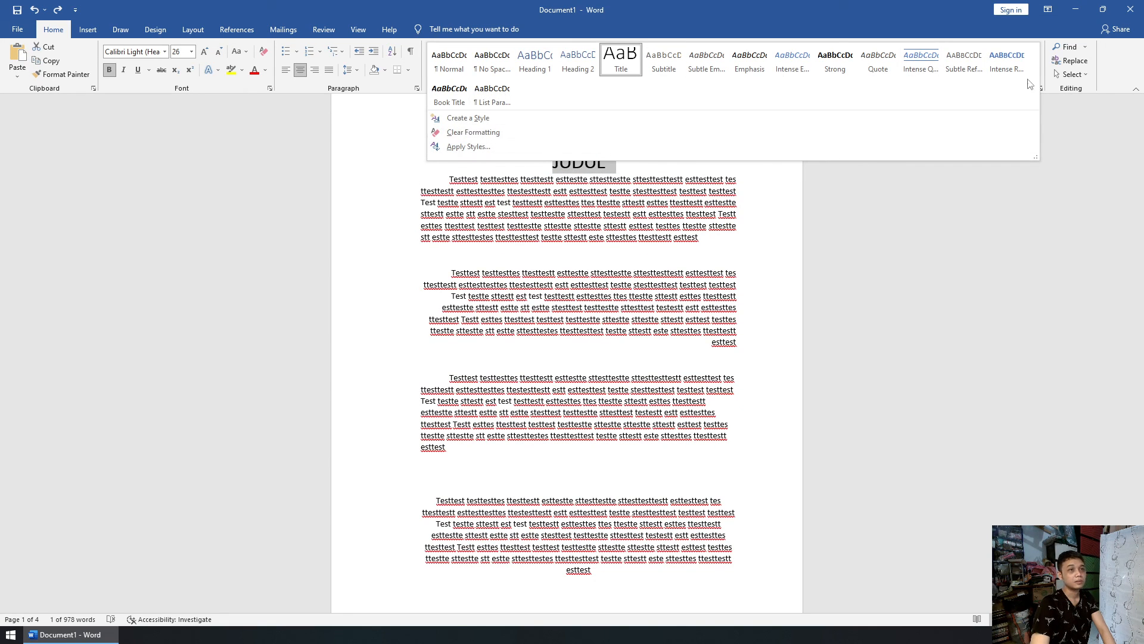
left_click(1041, 119)
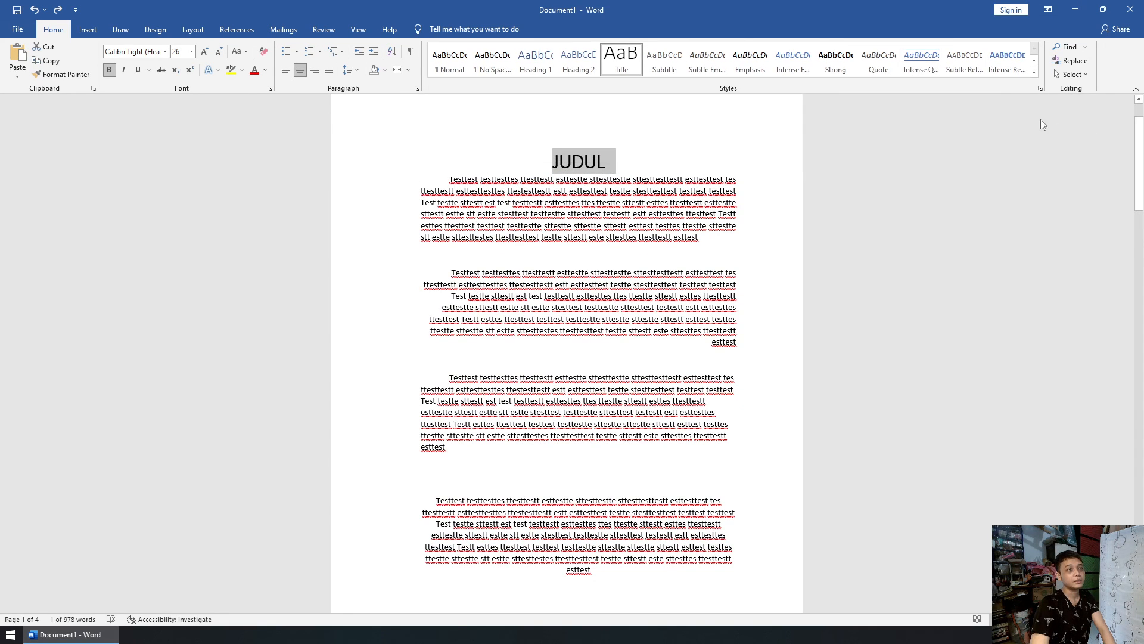
left_click(1035, 61)
left_click(1034, 49)
left_click(854, 154)
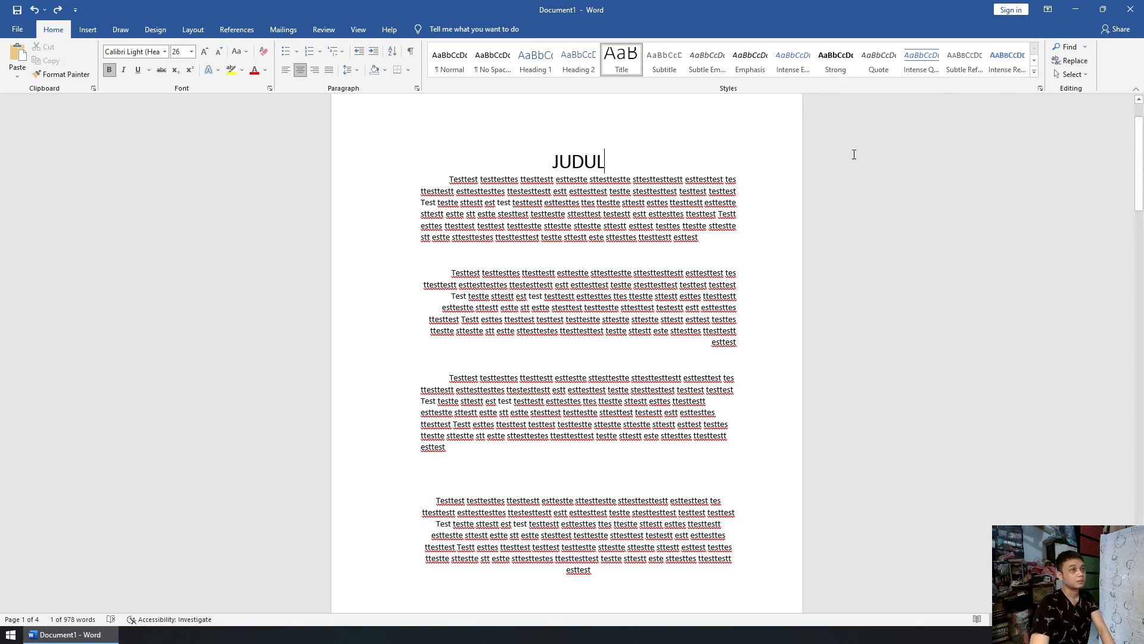
left_click(241, 167)
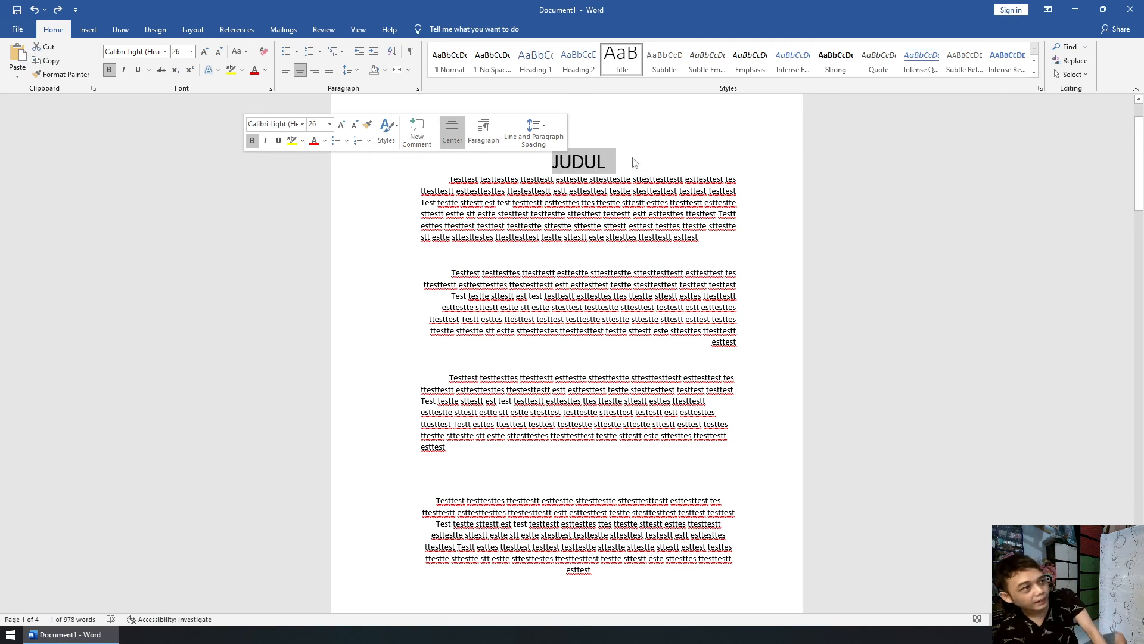
left_click(785, 177)
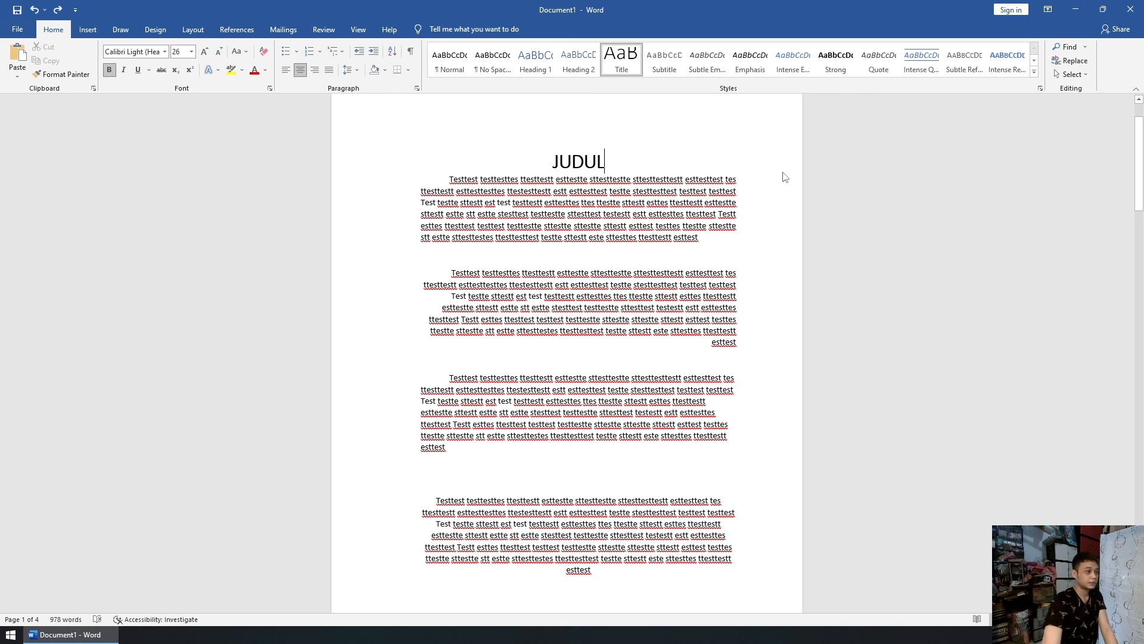